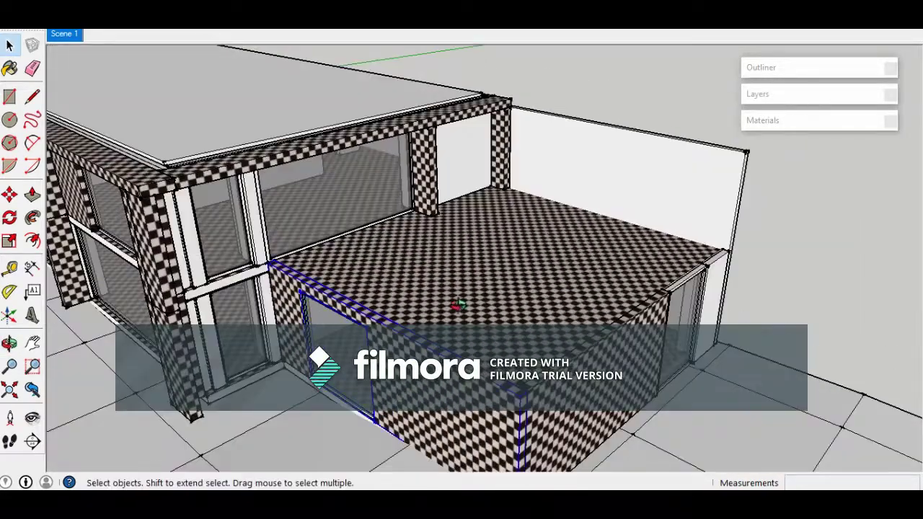
Examine the single-storey annex at the end of the building and the terrain around it
scroll(531, 397, "down", 1)
middle_click_drag(564, 340, 476, 361)
left_click(634, 253)
middle_click_drag(677, 266, 588, 263)
scroll(505, 306, "up", 2)
left_click(707, 401)
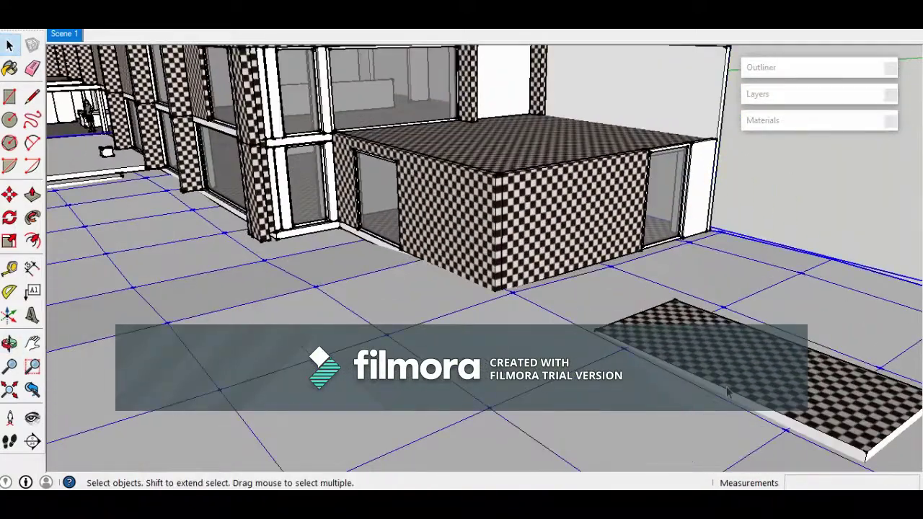
scroll(707, 400, "up", 1)
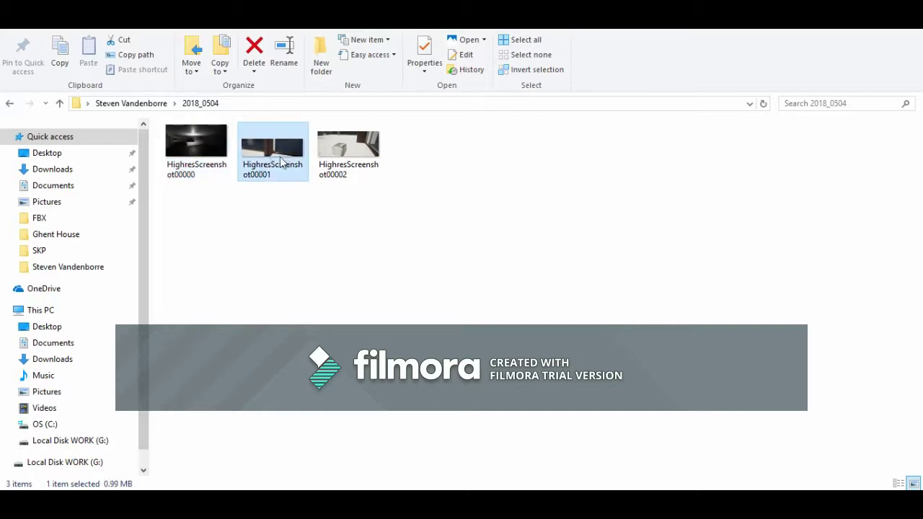
Open the render HighresScreenshot00001 enlarged and examine the wooden column and window frames close up
double_click(272, 150)
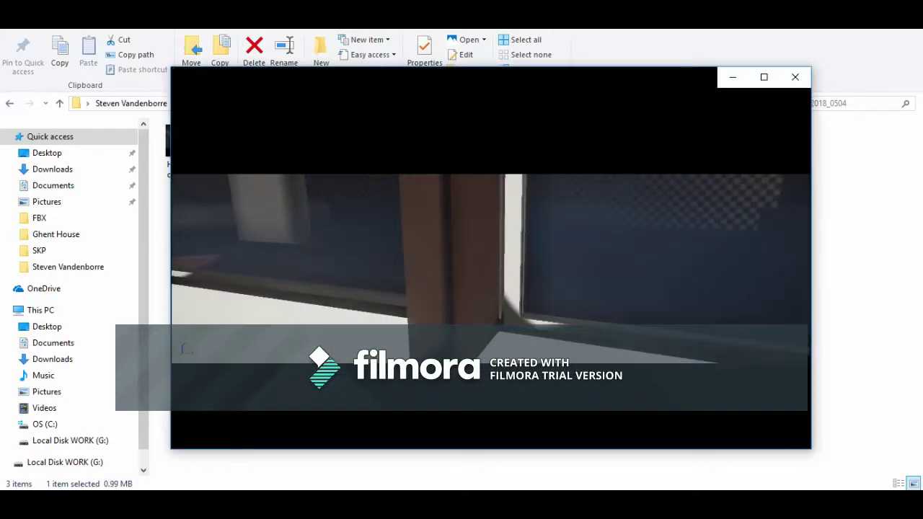
left_click(765, 76)
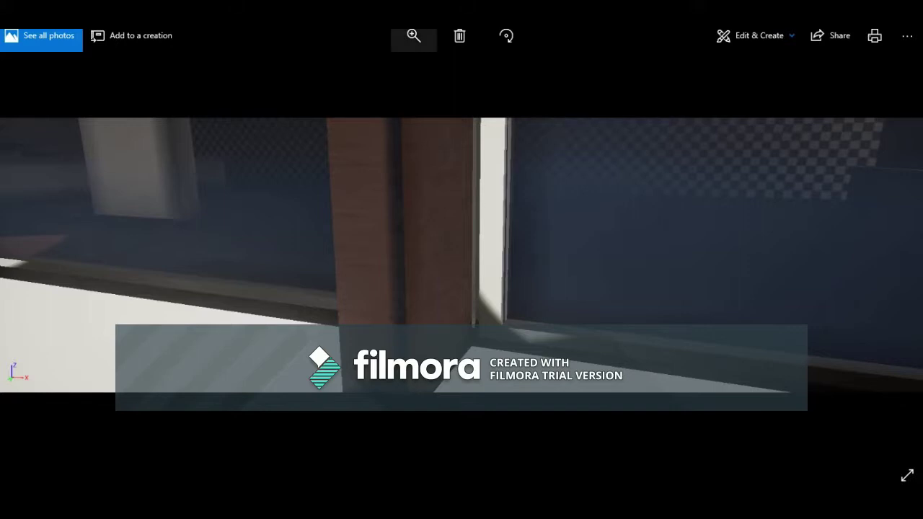
scroll(462, 255, "up", 1)
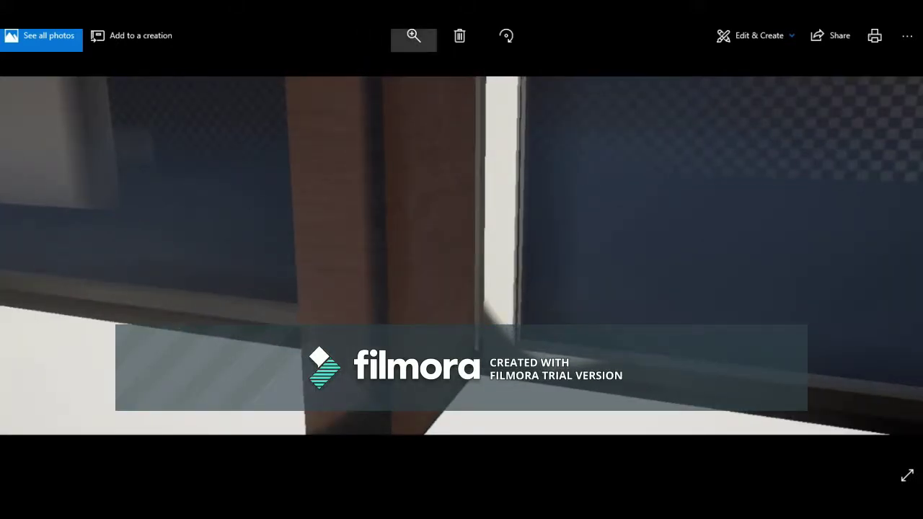
left_click_drag(363, 69, 362, 68)
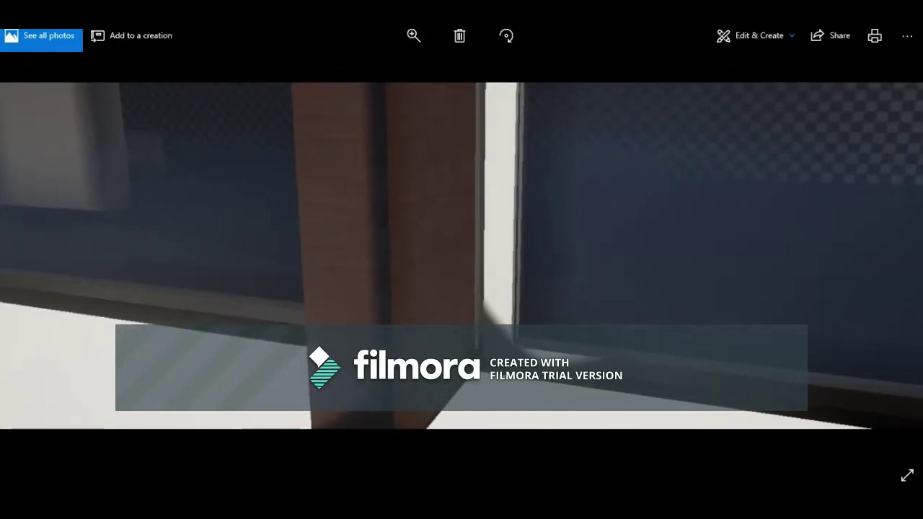
key("ctrl+minus")
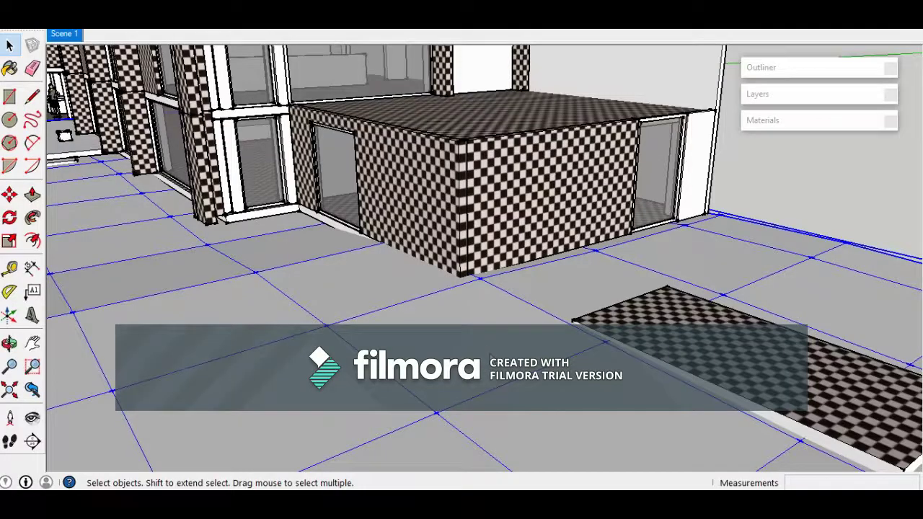
Return to the SketchUp model and show the entity info of the upright white panel beside the corner column
mouse_move(469, 227)
middle_mouse_down()
mouse_move(474, 268)
mouse_move(599, 296)
middle_mouse_up()
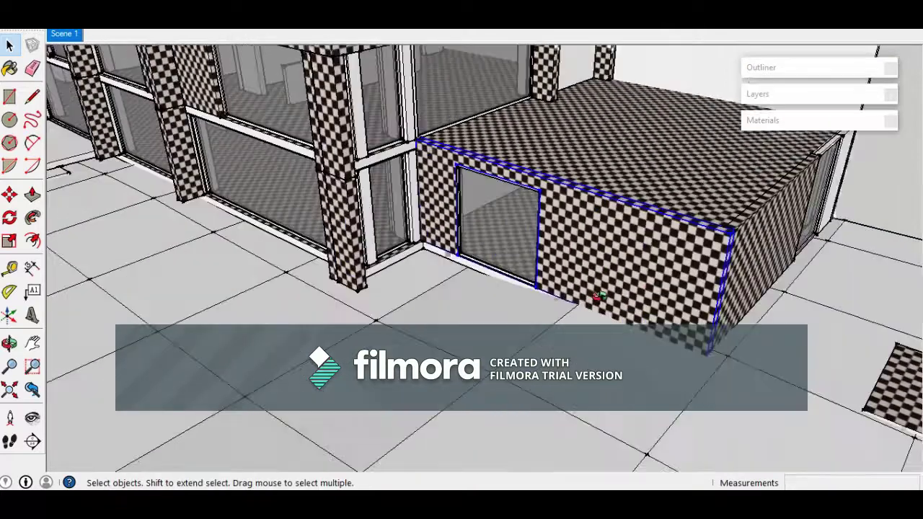
scroll(386, 155, "up", 5)
right_click(405, 142)
left_click(445, 152)
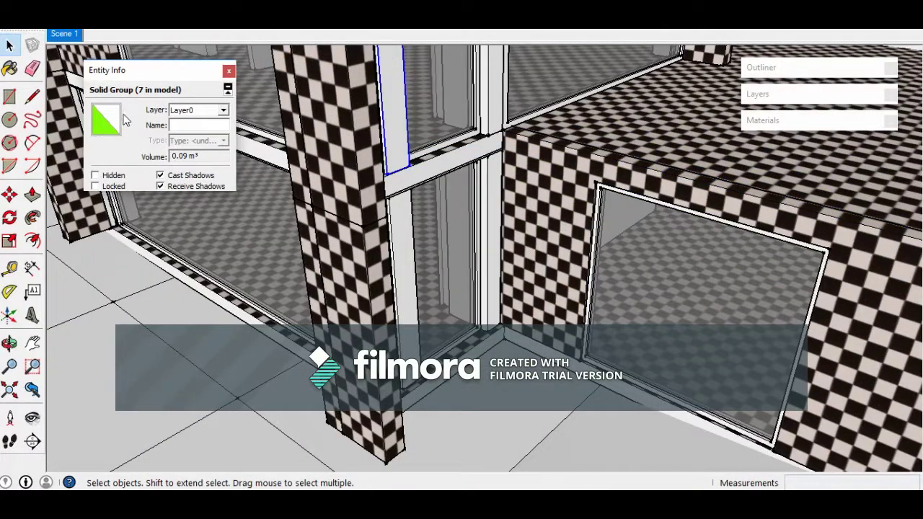
Check the entity info of further facade and ground elements around the building
middle_click_drag(346, 130, 432, 166)
left_click(457, 216)
middle_click_drag(457, 216, 482, 215)
middle_click_drag(587, 244, 457, 270)
middle_click_drag(593, 296, 460, 288)
scroll(461, 289, "down", 1)
left_click(360, 129)
middle_click_drag(361, 130, 621, 238)
middle_click_drag(389, 252, 400, 318)
left_click(378, 228)
scroll(379, 228, "up", 3)
middle_click_drag(378, 228, 348, 206)
scroll(569, 213, "down", 1)
left_click(392, 307)
Check the entity info of the terrain group and open the group for editing
scroll(422, 315, "up", 2)
middle_click_drag(678, 310, 522, 329, "shift")
right_click(487, 303)
left_click(490, 295)
scroll(351, 264, "down", 2)
double_click(383, 277)
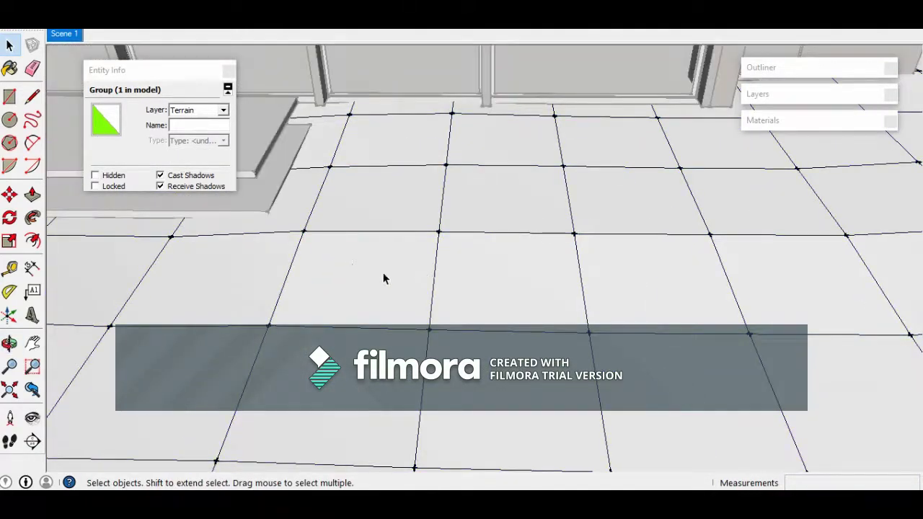
scroll(364, 287, "up", 1)
left_click(362, 287)
Select all connected geometry of the terrain to inspect its mesh, and leave the group
scroll(362, 287, "down", 3)
middle_click_drag(318, 300, 316, 302)
scroll(397, 282, "down", 3)
middle_click_drag(397, 282, 468, 291)
left_click(637, 195)
scroll(638, 196, "up", 2)
scroll(573, 300, "up", 4)
middle_click_drag(499, 341, 644, 329)
double_click(644, 329)
triple_click(684, 329)
scroll(684, 325, "down", 1)
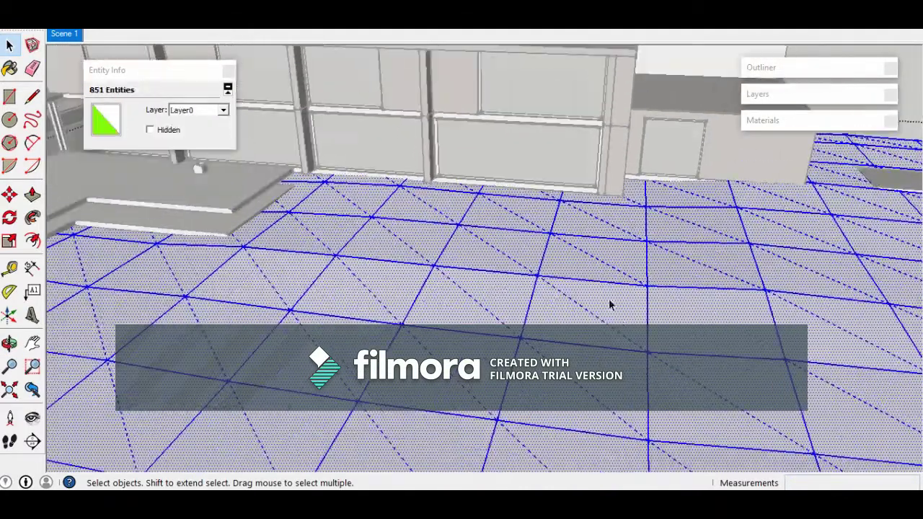
middle_click_drag(556, 318, 609, 228)
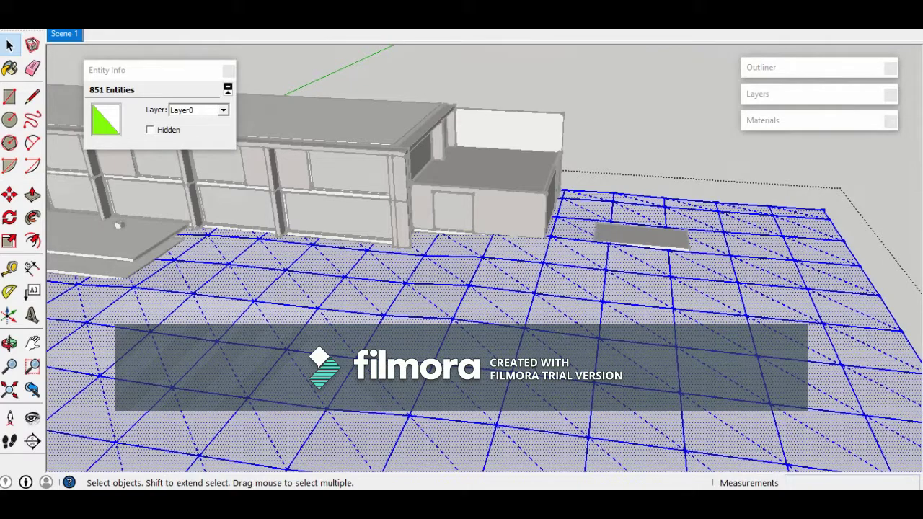
left_click(705, 144)
Check the entity info of the floor slab group at the annex and close the info window
middle_click_drag(545, 318, 463, 199)
scroll(538, 134, "up", 4)
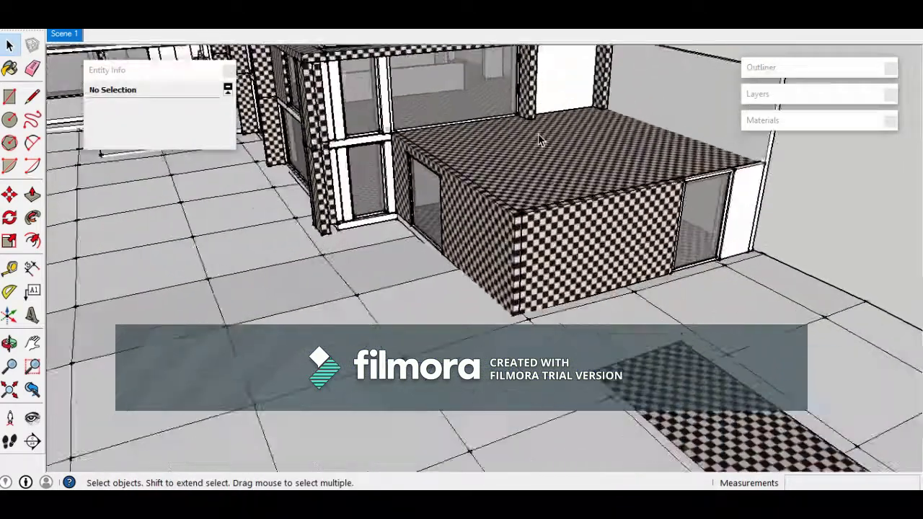
left_click(556, 171)
left_click(556, 171)
middle_click_drag(556, 171, 134, 78)
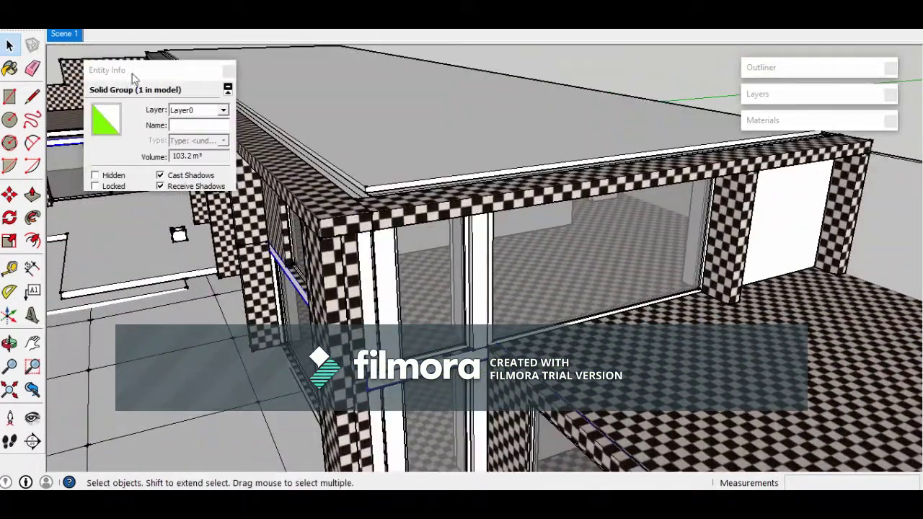
left_click(226, 71)
Examine the main roof, the upper terrace and the facades around the courtyard
middle_click_drag(375, 254, 548, 271)
left_click(432, 173)
scroll(447, 184, "down", 1)
middle_click_drag(582, 217, 634, 230)
middle_click_drag(238, 189, 372, 232)
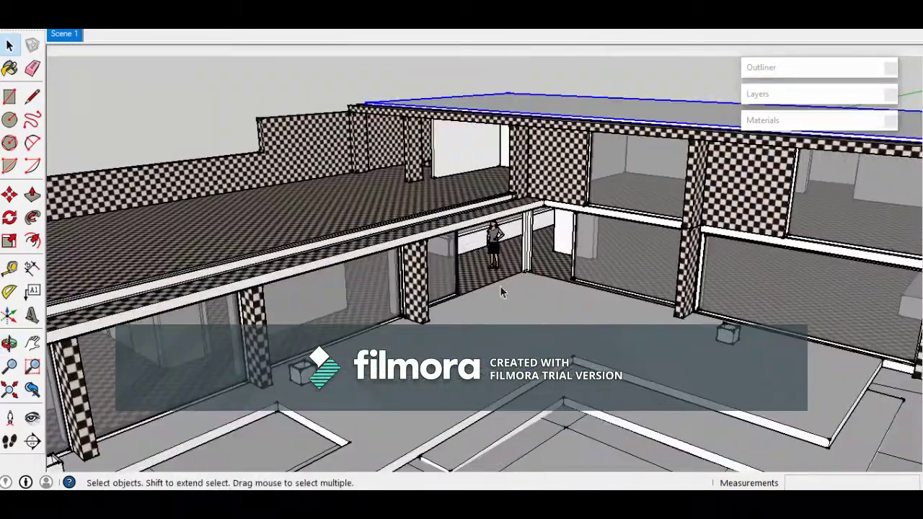
scroll(553, 265, "down", 2)
middle_click_drag(299, 220, 610, 230)
middle_click_drag(434, 158, 441, 229)
middle_click_drag(598, 233, 544, 278, "shift")
scroll(577, 158, "up", 3)
left_click_drag(520, 161, 608, 256)
scroll(609, 251, "down", 3)
Examine the slab over the ground floor and the passage between the walls at the end of the wing
left_click(292, 109)
middle_click_drag(567, 228, 789, 113)
middle_click_drag(606, 195, 493, 177)
middle_click_drag(394, 310, 464, 254)
scroll(464, 254, "up", 5)
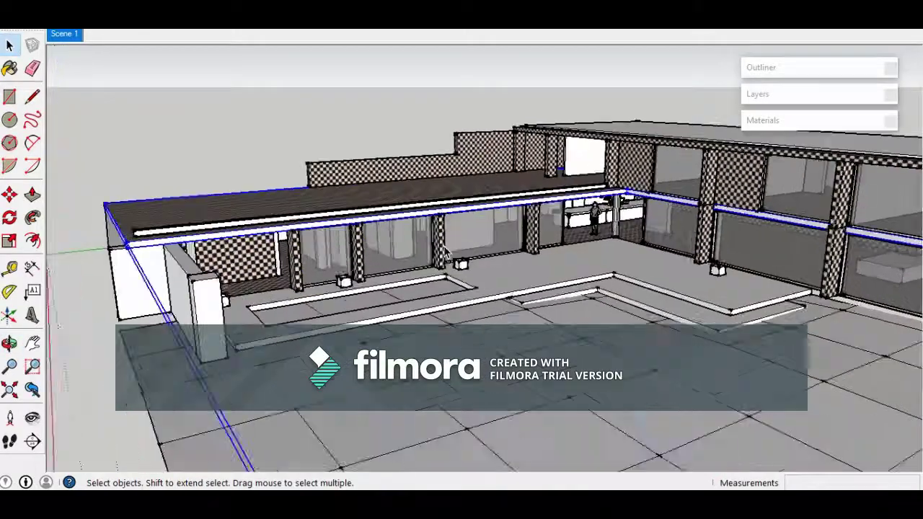
scroll(468, 257, "up", 4)
middle_click_drag(532, 211, 416, 283)
middle_click_drag(607, 288, 634, 310)
middle_click_drag(461, 181, 437, 216)
scroll(437, 224, "up", 3)
middle_click_drag(419, 306, 319, 309)
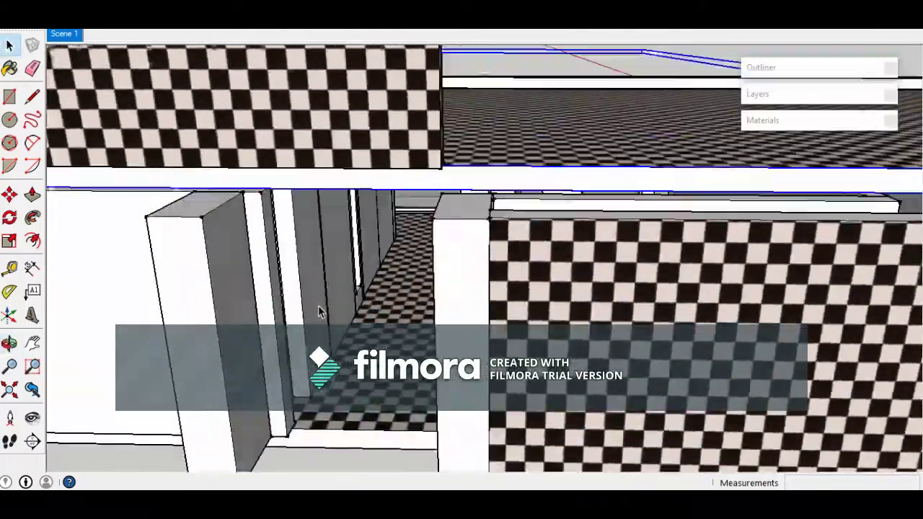
scroll(320, 309, "down", 3)
mouse_move(326, 84)
middle_mouse_down()
mouse_move(134, 243)
mouse_move(573, 241)
mouse_move(585, 210)
mouse_move(308, 296)
mouse_move(569, 281)
mouse_move(595, 199)
mouse_move(696, 159)
mouse_move(711, 229)
mouse_move(439, 206)
mouse_move(676, 214)
mouse_move(528, 252)
mouse_move(556, 231)
mouse_move(464, 243)
mouse_move(865, 256)
mouse_move(435, 299)
mouse_move(901, 396)
mouse_move(793, 404)
mouse_move(907, 437)
mouse_move(484, 233)
mouse_move(404, 302)
mouse_move(450, 298)
middle_mouse_up()
scroll(711, 229, "up", 2)
scroll(137, 292, "down", 1)
scroll(137, 292, "up", 2)
Copy the upper-floor window with its wall panel about 14.42 m along the facade to the open bay at the terrace
left_click(640, 271)
scroll(640, 273, "down", 1)
middle_click_drag(634, 272, 511, 261, "shift")
middle_click_drag(693, 267, 171, 58)
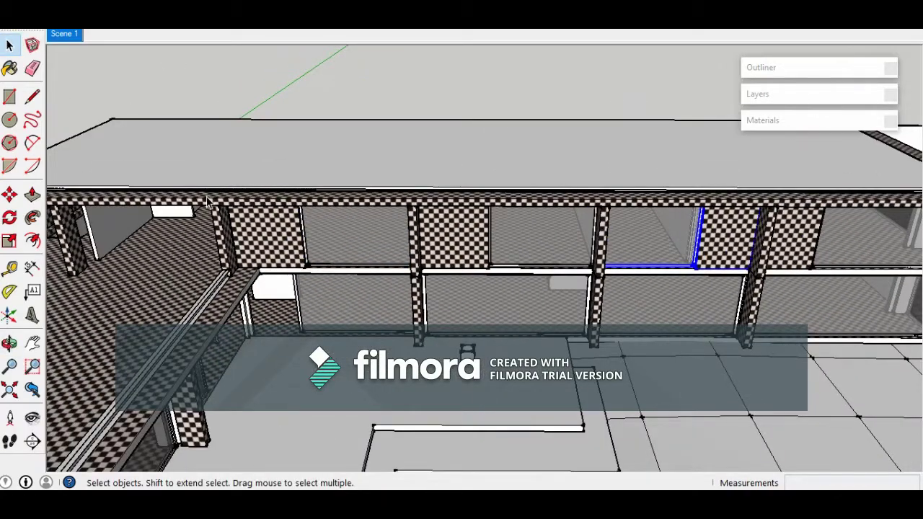
scroll(272, 258, "down", 1)
middle_click_drag(303, 238, 431, 237, "shift")
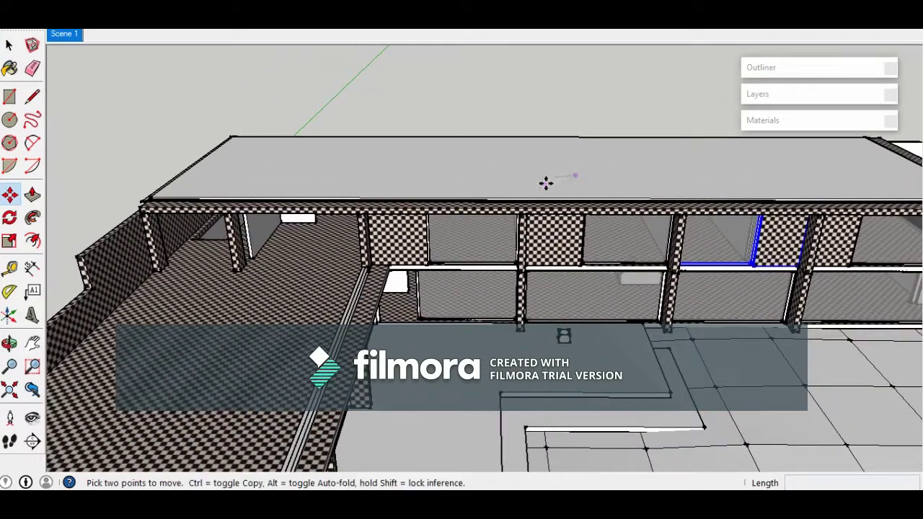
left_click(574, 174)
key("ctrl")
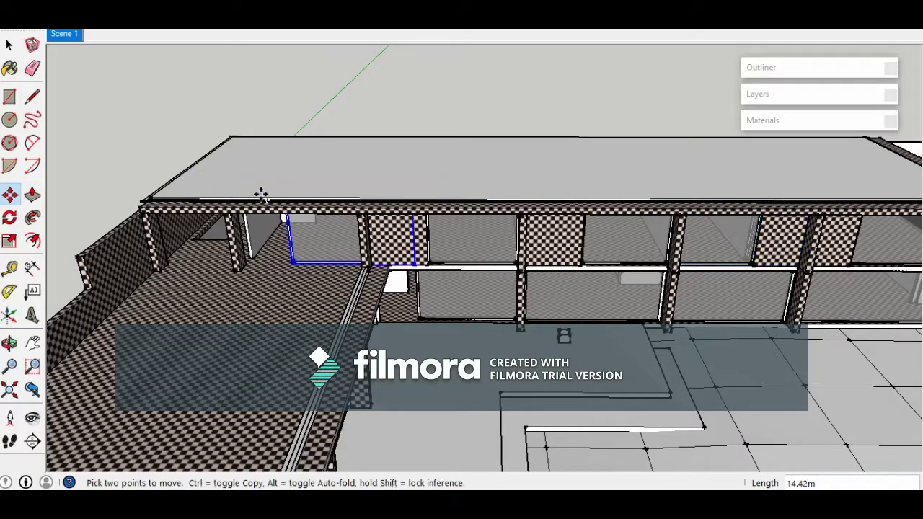
Move the copied window and wall panel about 1.15 m along the facade, away from the column by the terrace edge
scroll(262, 256, "up", 3)
middle_click_drag(262, 256, 381, 291)
scroll(381, 291, "up", 3)
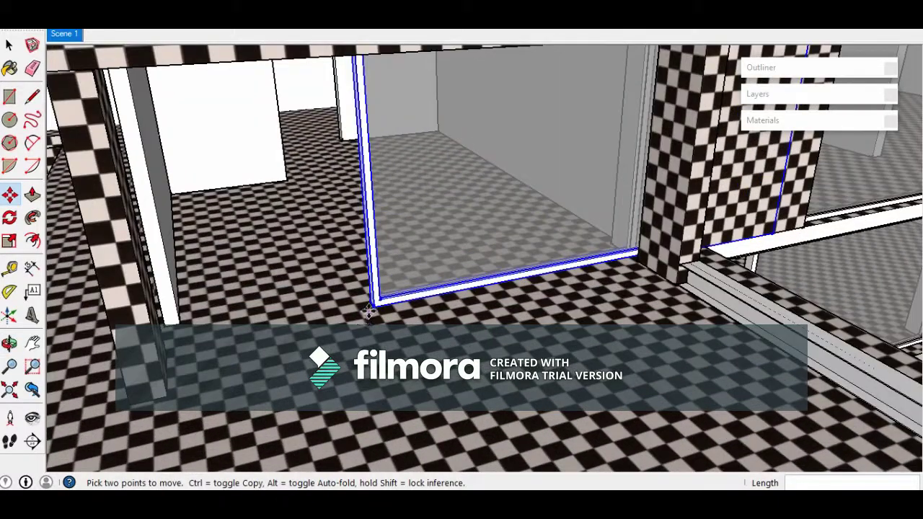
left_click(369, 310)
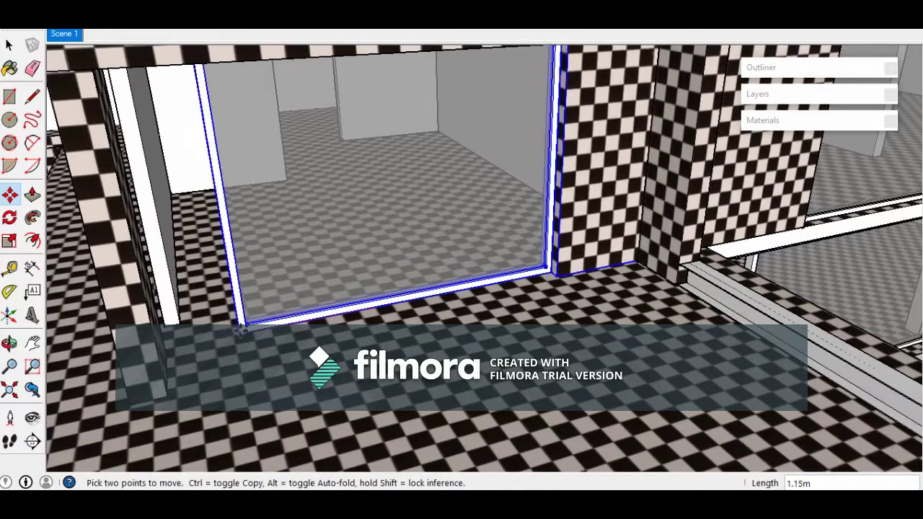
left_click(232, 330)
middle_click_drag(281, 313, 252, 332)
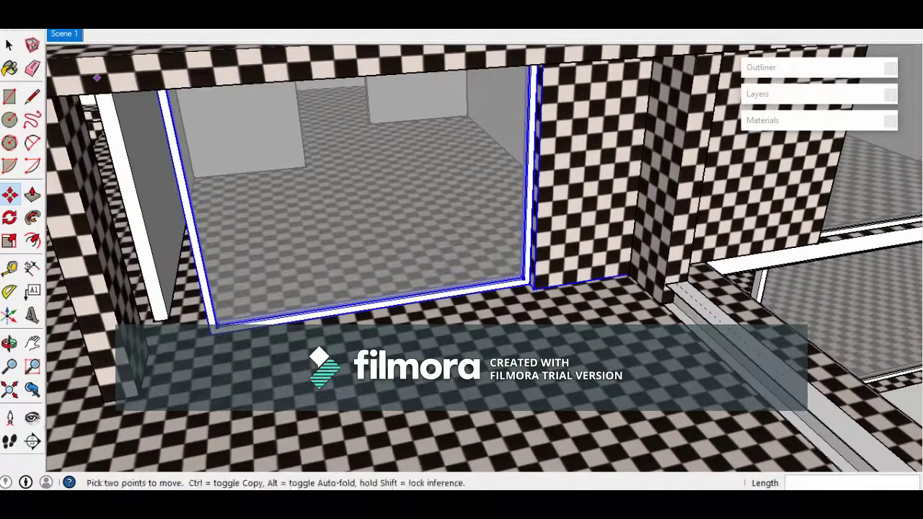
Move the copied window and wall panel about 0.42 m so the window frame meets the end of the white wall
left_click(10, 47)
middle_click_drag(555, 254, 461, 274)
left_click(505, 194)
scroll(518, 300, "up", 3)
middle_click_drag(517, 299, 522, 306)
scroll(522, 306, "down", 6)
scroll(397, 287, "up", 3)
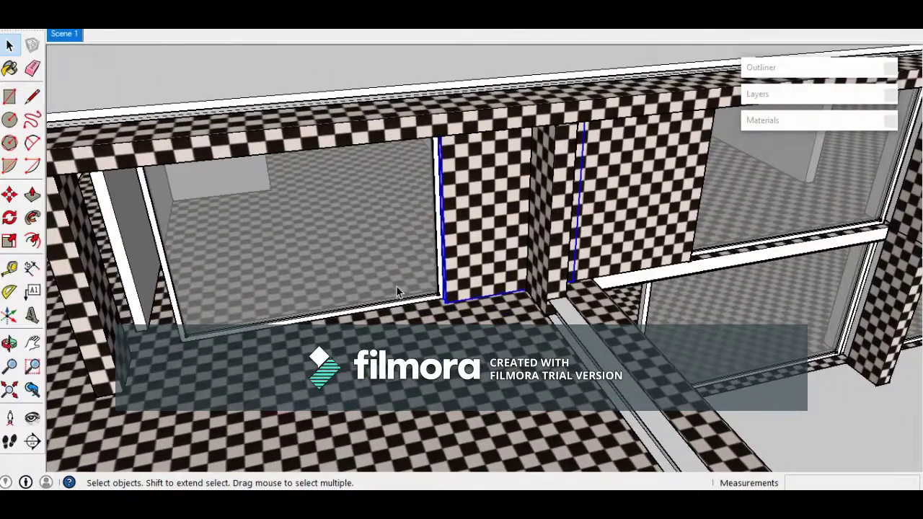
scroll(255, 313, "up", 6)
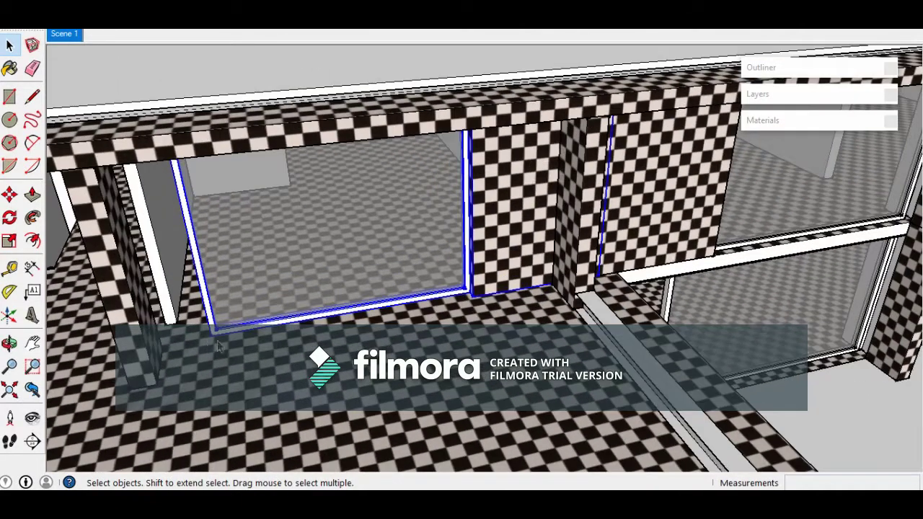
middle_click_drag(184, 387, 274, 346)
scroll(364, 307, "up", 4)
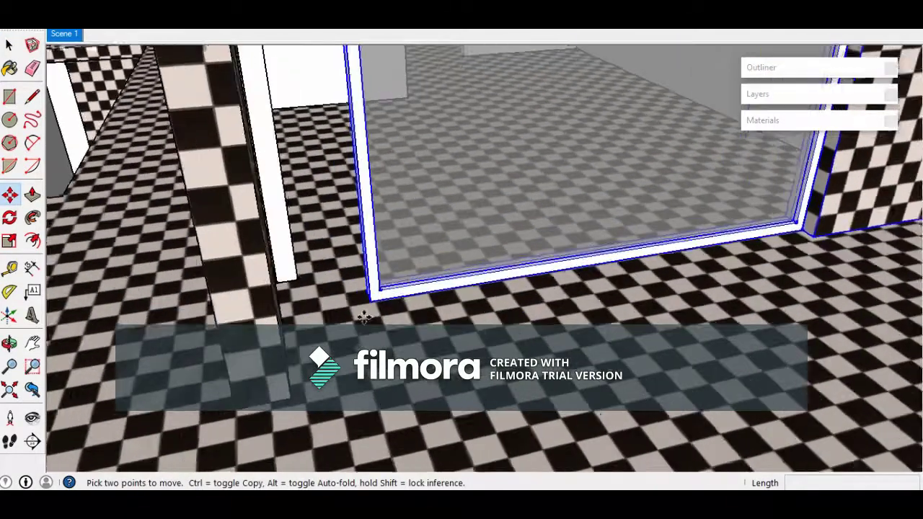
middle_click_drag(318, 300, 297, 289)
left_click(242, 304)
scroll(372, 310, "down", 3)
middle_click_drag(237, 217, 534, 212)
mouse_move(433, 332)
middle_mouse_down()
mouse_move(697, 272)
mouse_move(425, 333)
middle_mouse_up()
scroll(425, 333, "up", 2)
scroll(503, 279, "down", 2)
middle_click_drag(503, 279, 592, 311)
middle_click_drag(403, 361, 345, 361)
scroll(461, 339, "up", 2)
scroll(343, 362, "up", 1)
left_click(343, 363)
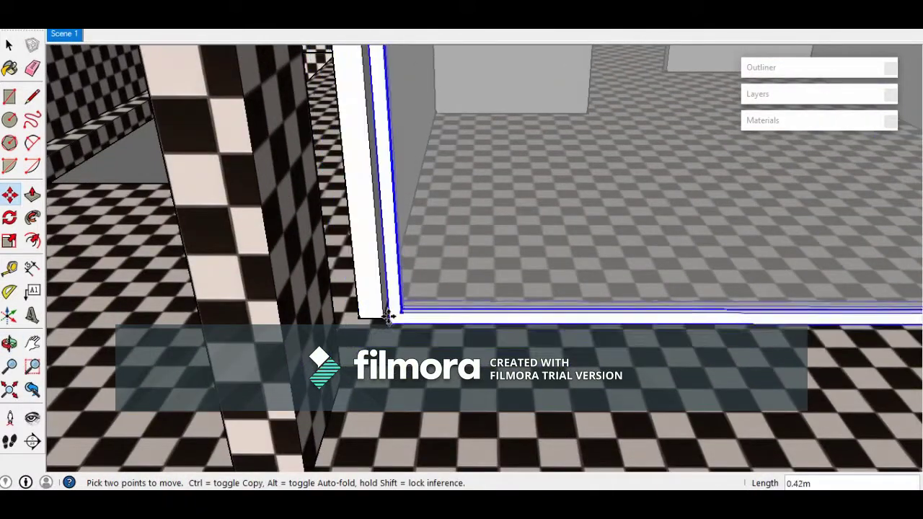
middle_click_drag(464, 302, 438, 307)
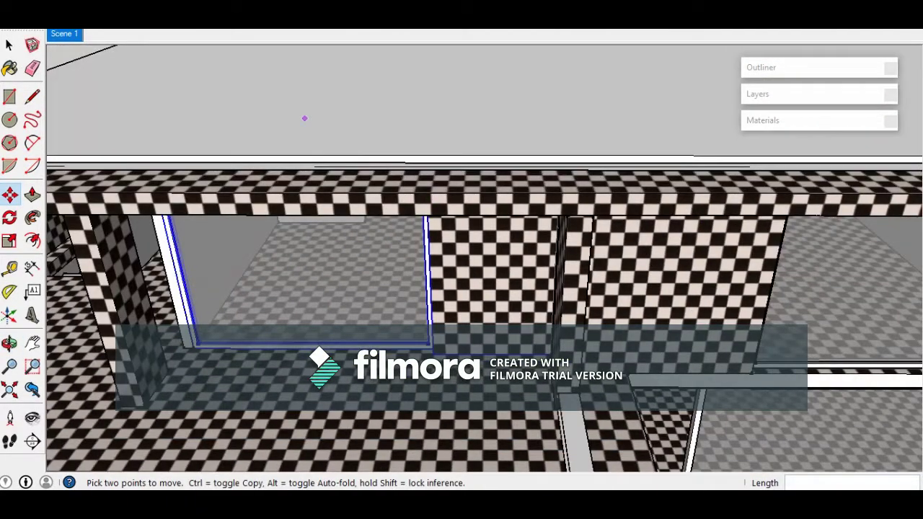
Narrow the wall panel beside the copied window by about 1.17 m from its column side, and leave the group
left_click(462, 267)
middle_click_drag(404, 261, 482, 247)
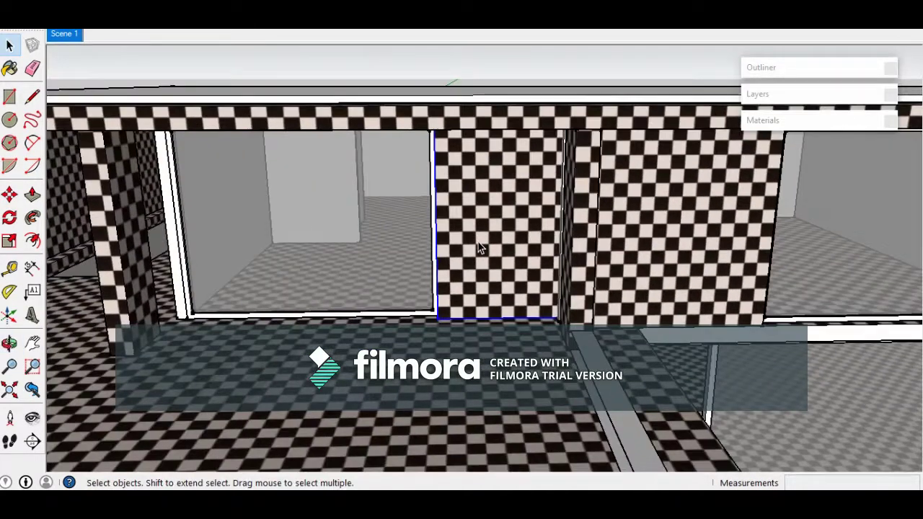
double_click(483, 248)
scroll(487, 243, "down", 2)
scroll(494, 229, "up", 2)
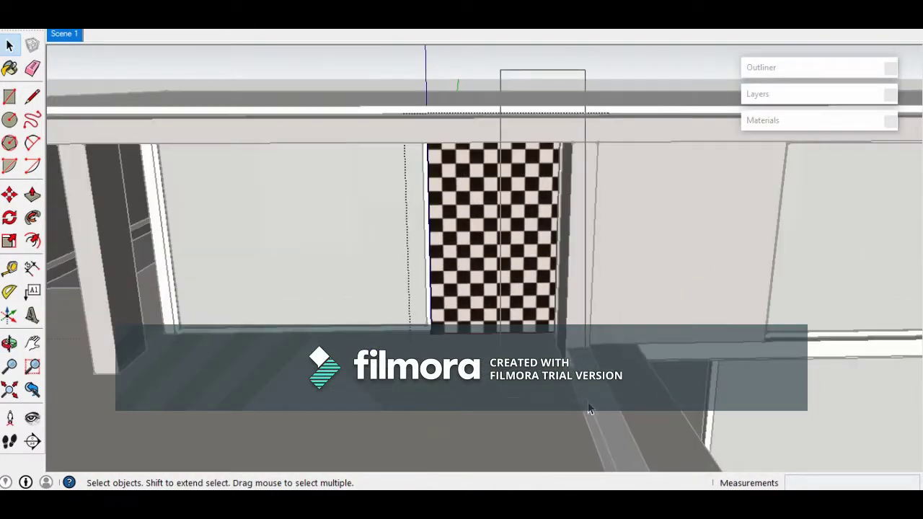
left_click_drag(589, 403, 588, 403)
scroll(524, 351, "up", 2)
scroll(519, 169, "down", 2)
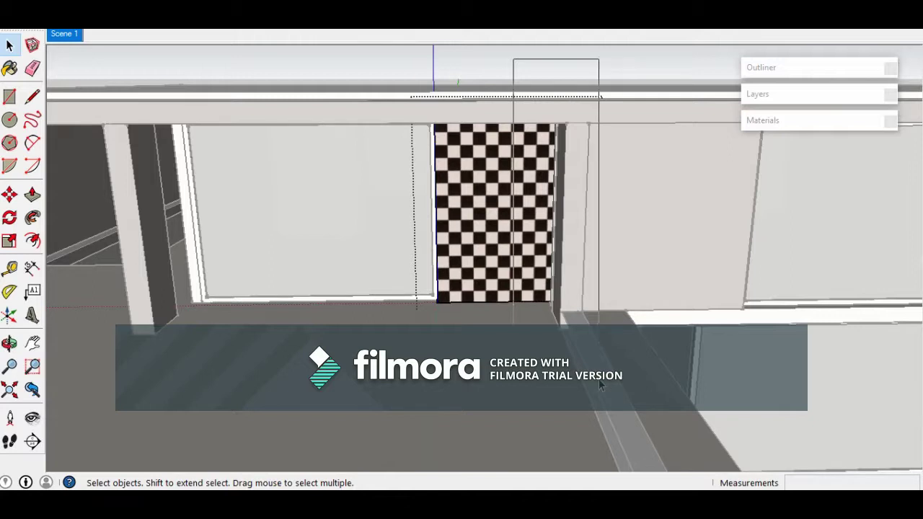
key("m")
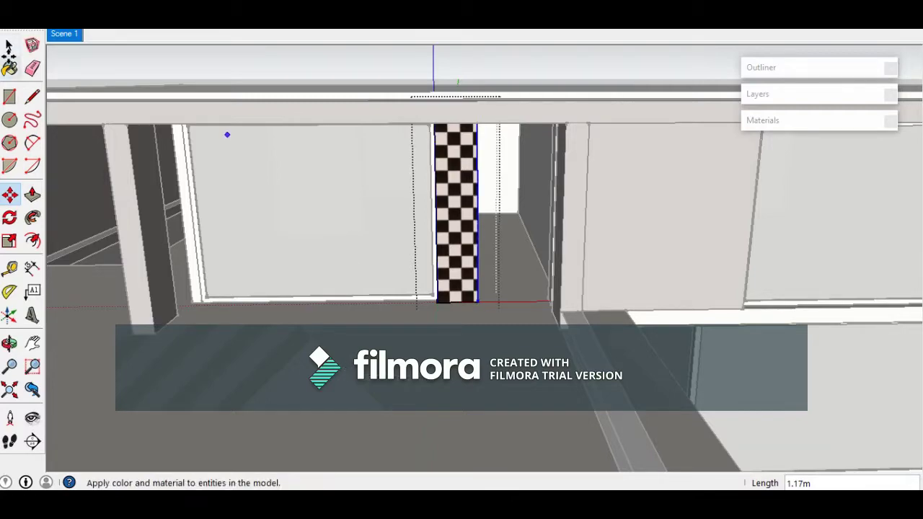
scroll(463, 205, "down", 5)
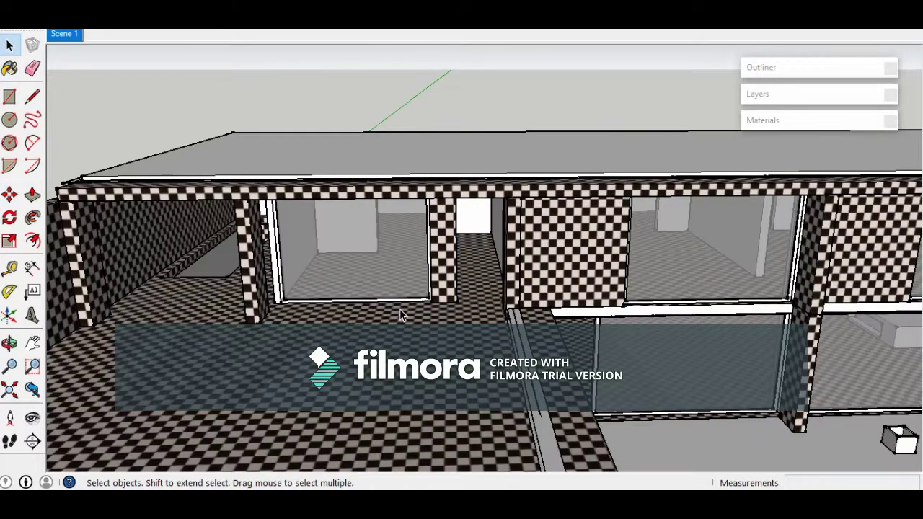
Open the level-1-plan.jpg reference image from the project's REF folder in Photos and enlarge its window
scroll(423, 452, "up", 5)
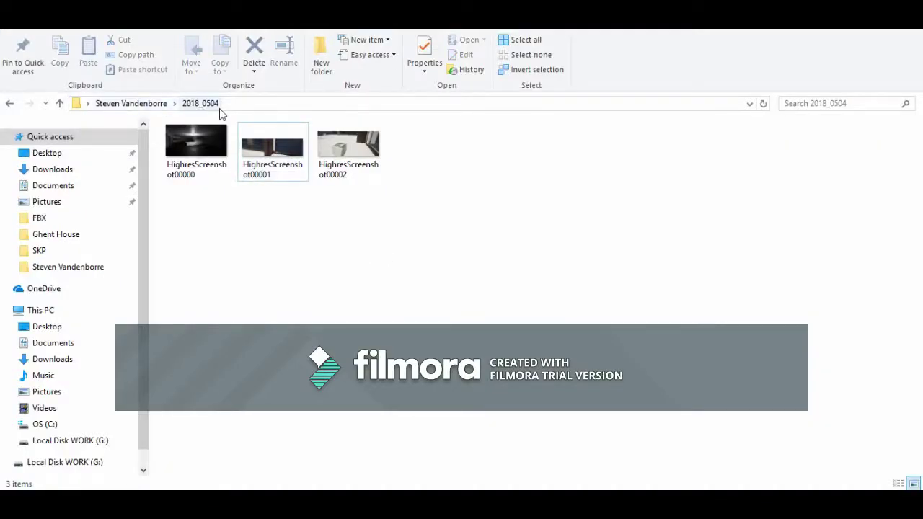
left_click(579, 504)
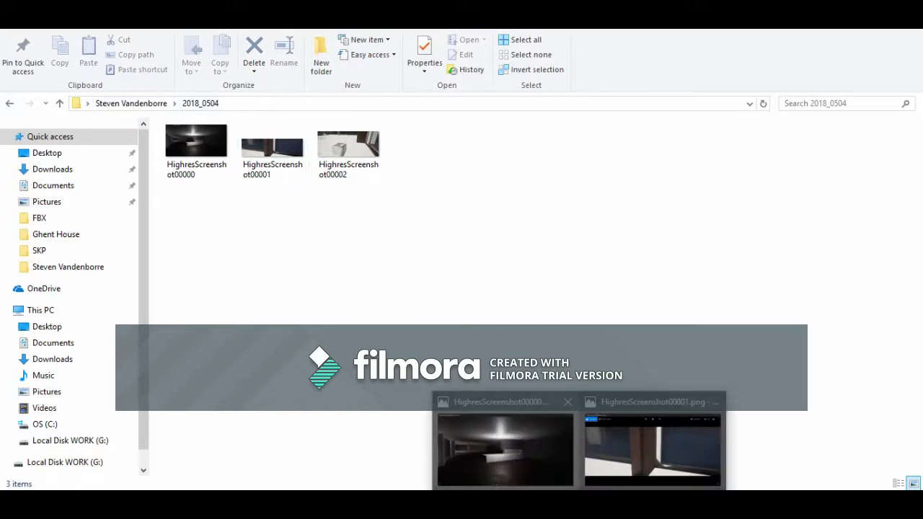
left_click(155, 105)
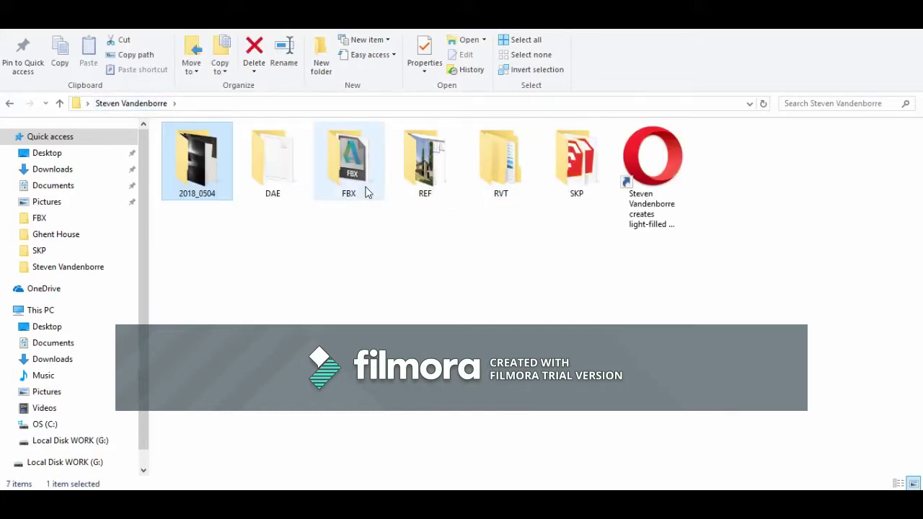
left_click(229, 166)
double_click(402, 167)
double_click(361, 172)
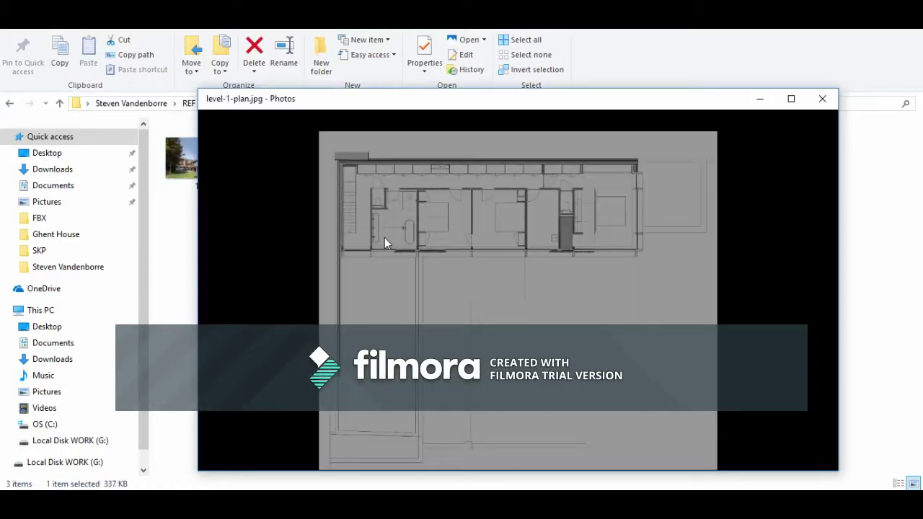
left_click(472, 126)
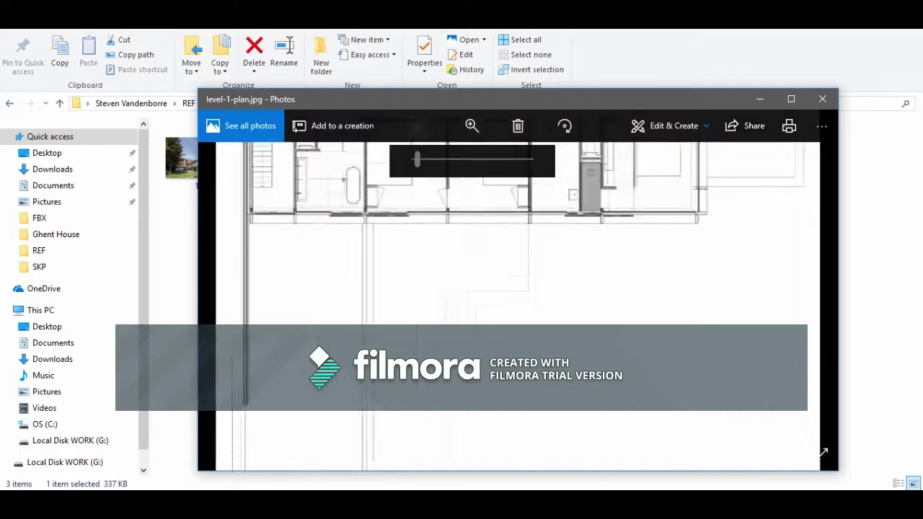
double_click(441, 99)
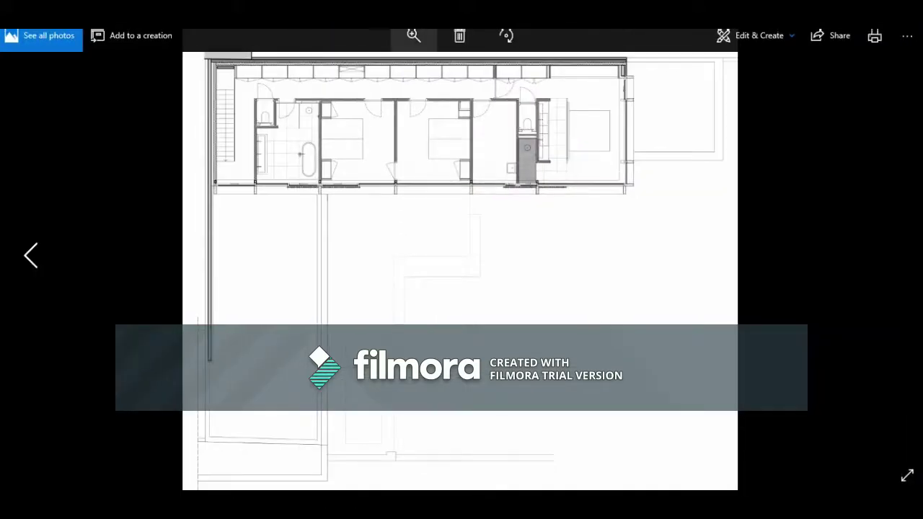
Examine the stair and bathroom bays of the level 1 plan closely and compare their facade openings with the model
left_click_drag(355, 69, 403, 69)
left_click_drag(317, 79, 633, 483)
left_click_drag(403, 69, 383, 69)
left_click_drag(418, 217, 459, 175)
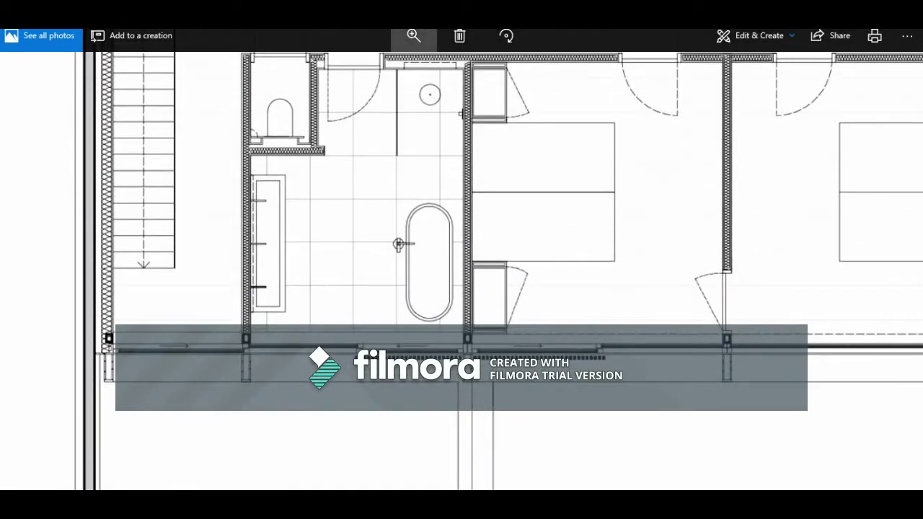
left_click_drag(382, 69, 373, 69)
left_click_drag(432, 217, 434, 244)
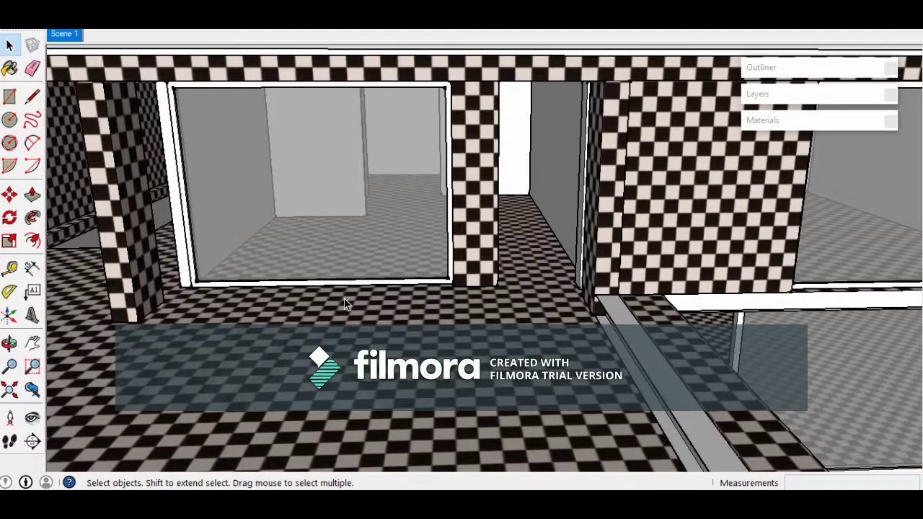
middle_click_drag(344, 299, 400, 390)
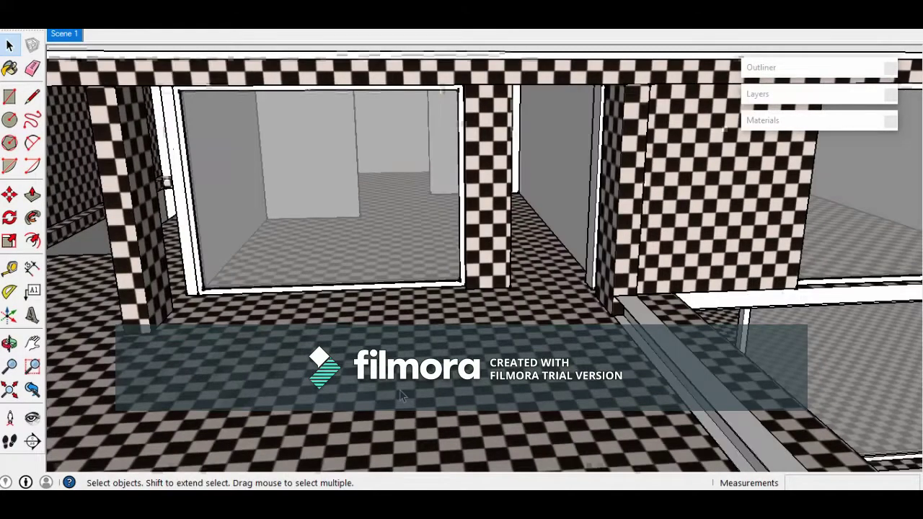
mouse_move(581, 489)
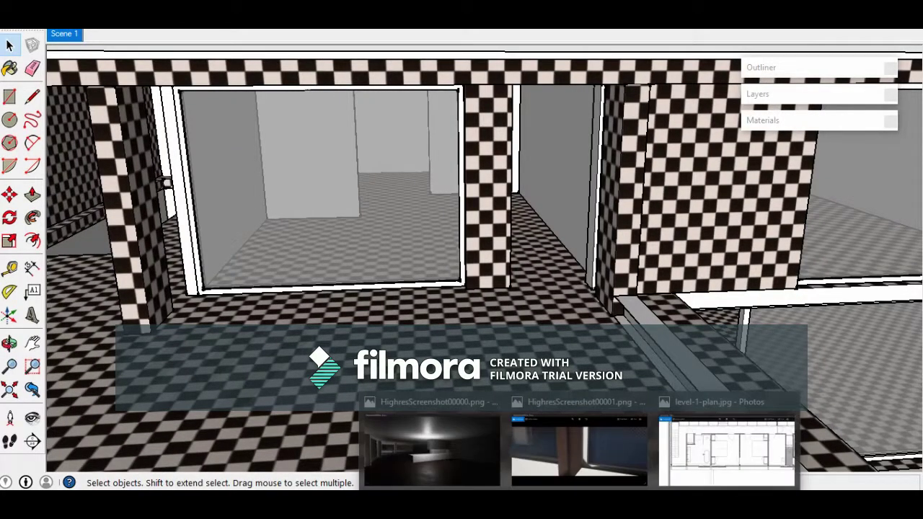
left_click(724, 447)
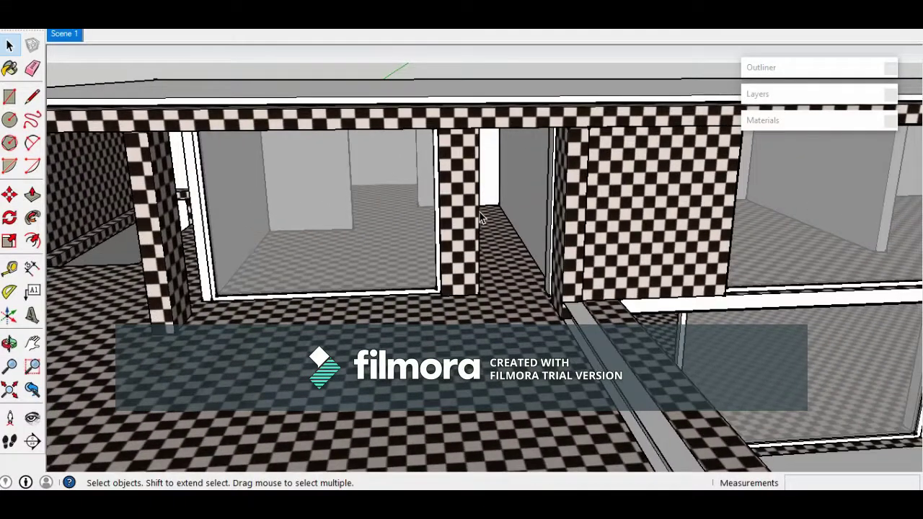
Try deleting the narrow wall panel beside the copied window at the terrace
left_click(474, 215)
middle_click_drag(549, 277, 568, 297)
scroll(569, 297, "up", 1)
key("Delete")
scroll(384, 302, "down", 3)
scroll(336, 295, "down", 1)
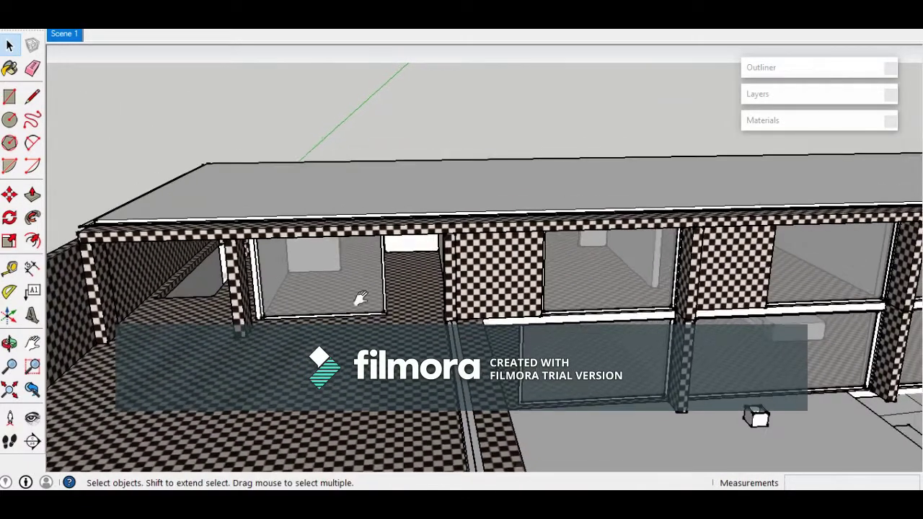
middle_click_drag(563, 299, 361, 292, "shift")
middle_click_drag(570, 291, 314, 295, "shift")
middle_click_drag(544, 276, 775, 277, "shift")
left_click(417, 257)
middle_click_drag(108, 306, 237, 306)
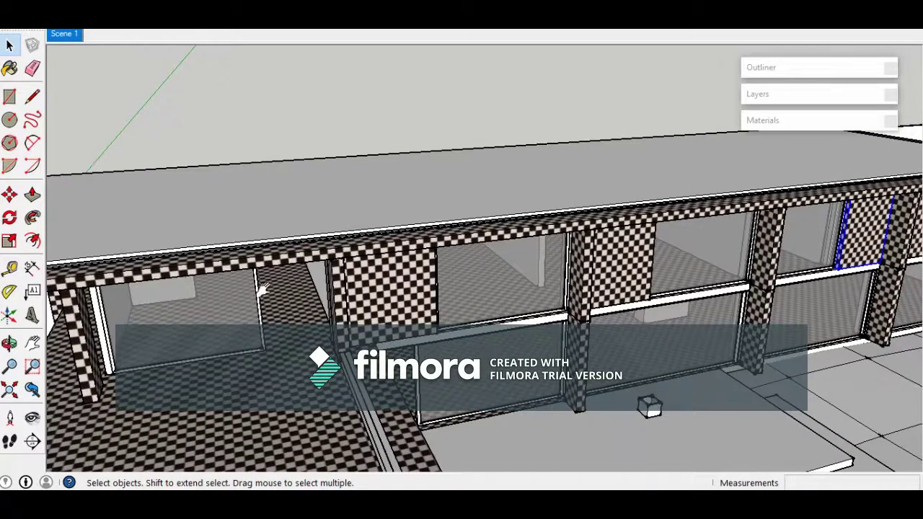
scroll(265, 314, "up", 1)
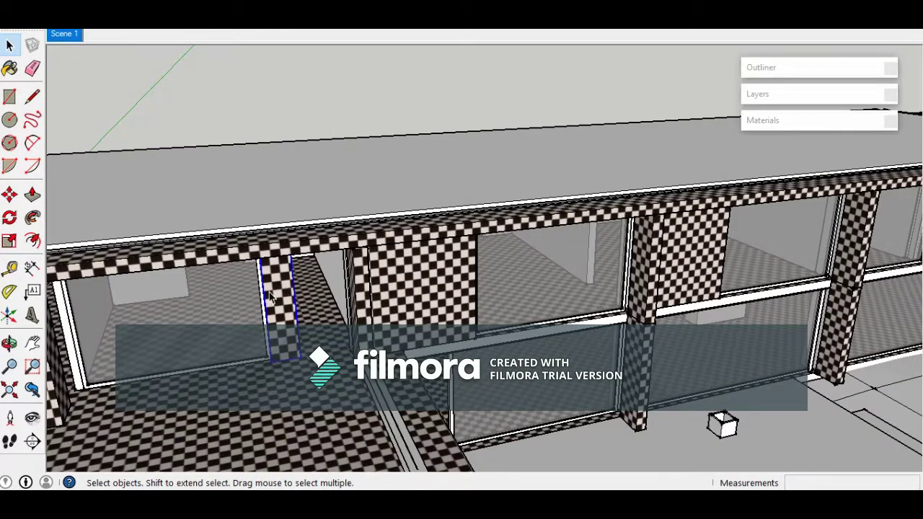
Widen the wall panel beside the copied terrace window by about 0.82 m toward the column, and leave the group
double_click(273, 295)
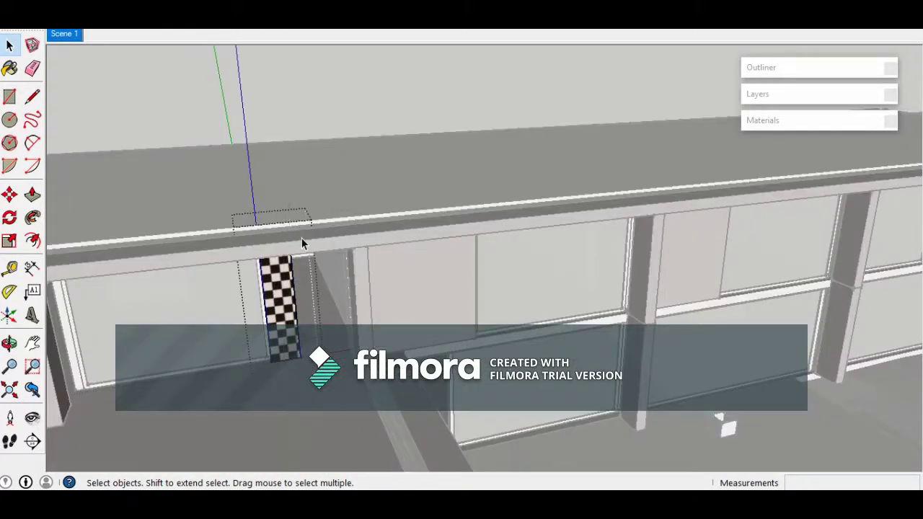
scroll(280, 366, "up", 5)
key("m")
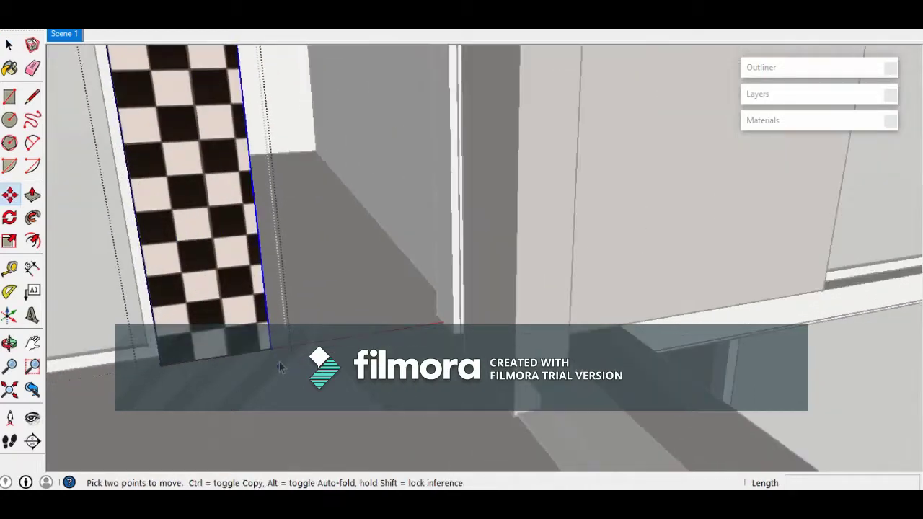
left_click_drag(290, 344, 427, 320)
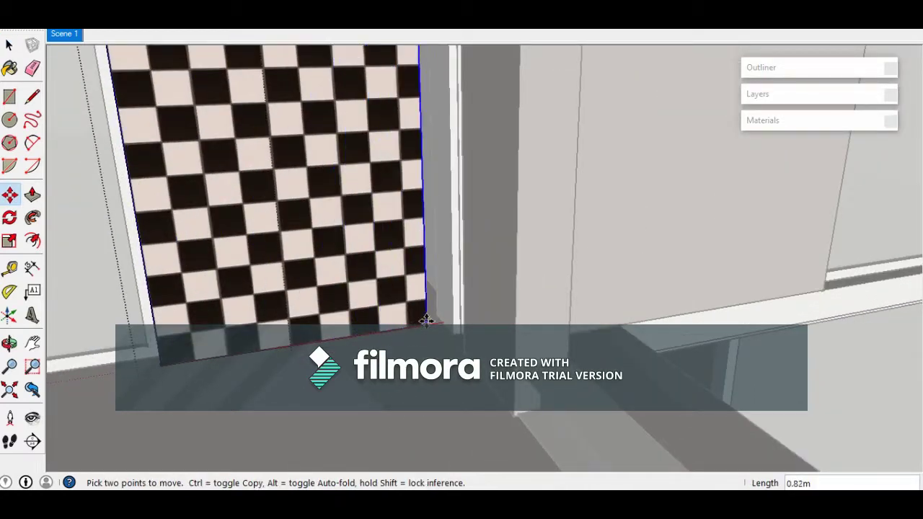
left_click(11, 45)
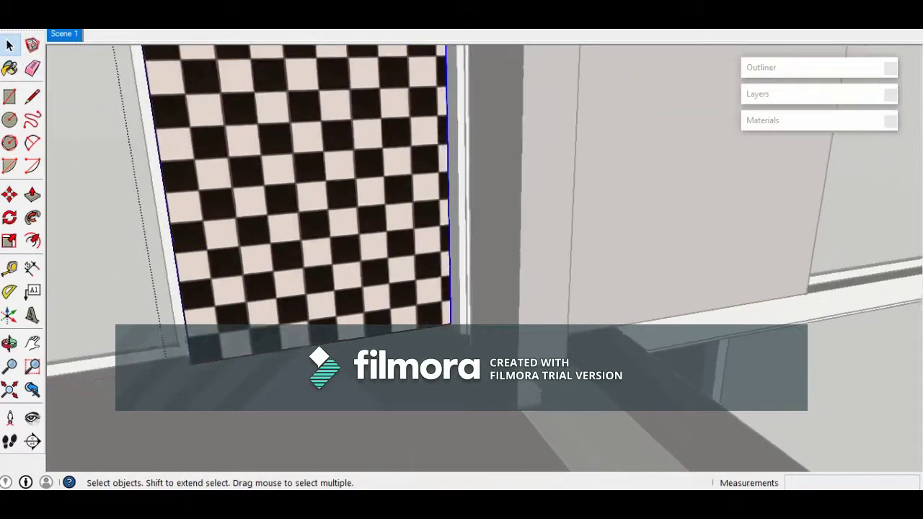
scroll(462, 260, "down", 6)
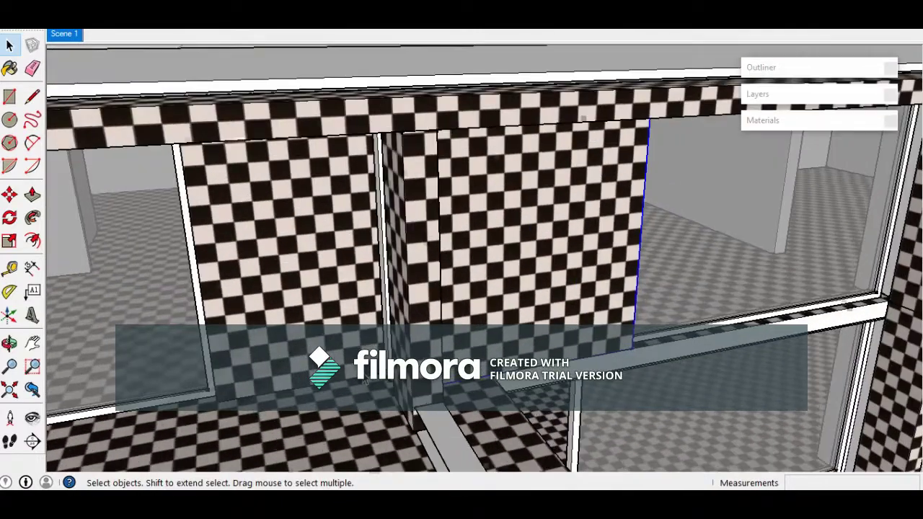
Check the widened panel and the open stair bay at the end of the facade against the level 1 plan
middle_click_drag(364, 380, 568, 310)
left_click(504, 245)
scroll(569, 310, "down", 1)
mouse_move(711, 320)
middle_mouse_down()
mouse_move(299, 360)
mouse_move(479, 316)
mouse_move(428, 329)
mouse_move(455, 307)
mouse_move(512, 338)
middle_mouse_up()
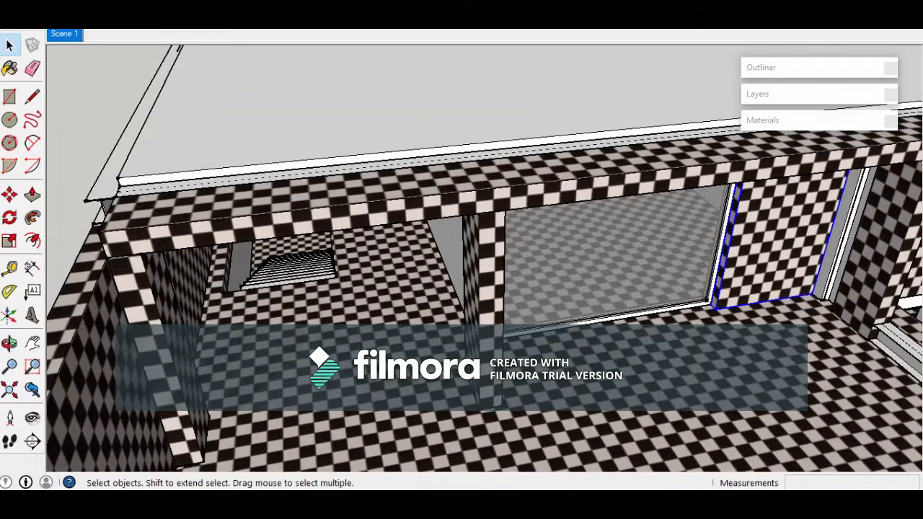
mouse_move(577, 498)
left_click(714, 454)
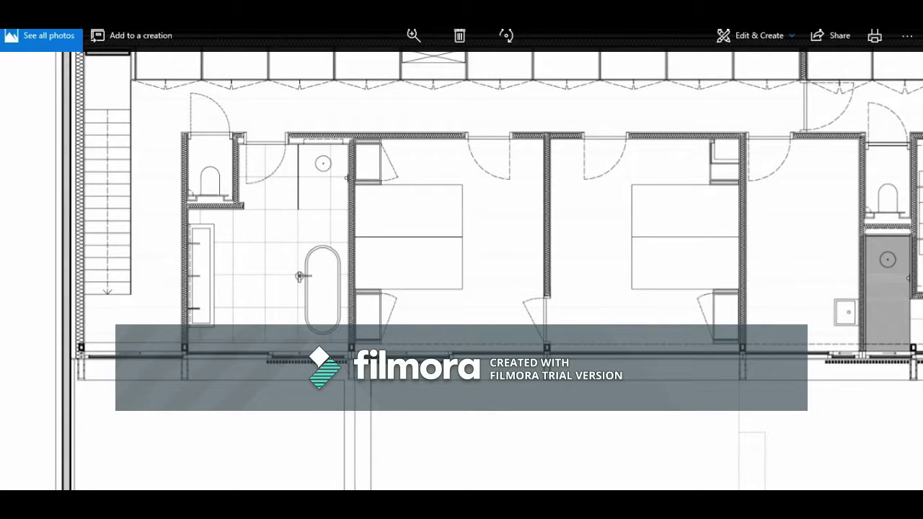
key("alt+Tab")
Copy the narrow upper-floor window from the building's far end about 28.09 m to the open stair bay by the terrace
middle_click_drag(621, 214, 505, 280)
left_click(504, 280)
mouse_move(884, 242)
middle_mouse_down("shift")
mouse_move(527, 303)
mouse_move(200, 305)
mouse_move(238, 292)
mouse_move(669, 330)
mouse_move(569, 288)
middle_mouse_up("shift")
scroll(670, 330, "up", 3)
scroll(589, 362, "up", 3)
key("m")
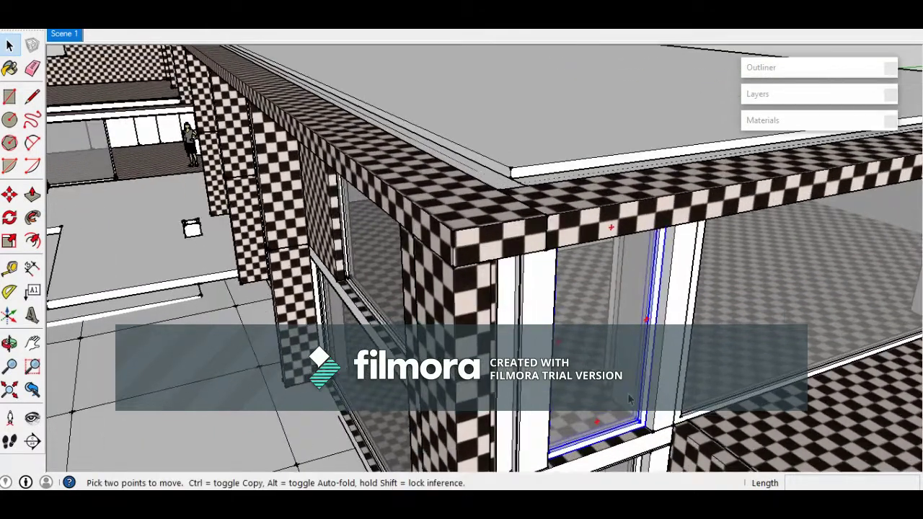
scroll(641, 429, "up", 3)
left_click(646, 429)
middle_click_drag(527, 410, 475, 274)
scroll(478, 266, "up", 6)
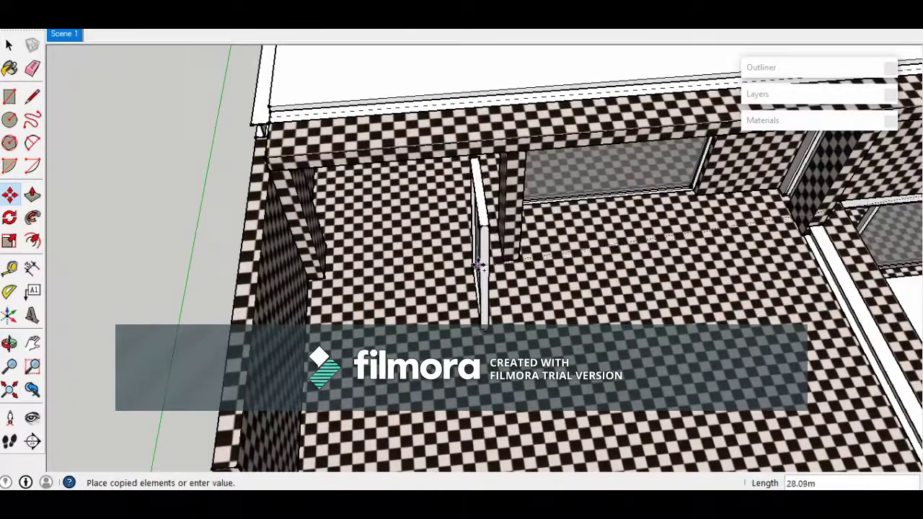
left_click(478, 267)
Rotate the copied narrow window a quarter turn on the floor so it runs parallel to the facade
scroll(478, 264, "up", 4)
mouse_move(478, 263)
middle_mouse_down()
mouse_move(467, 224)
mouse_move(471, 252)
middle_mouse_up()
key("q")
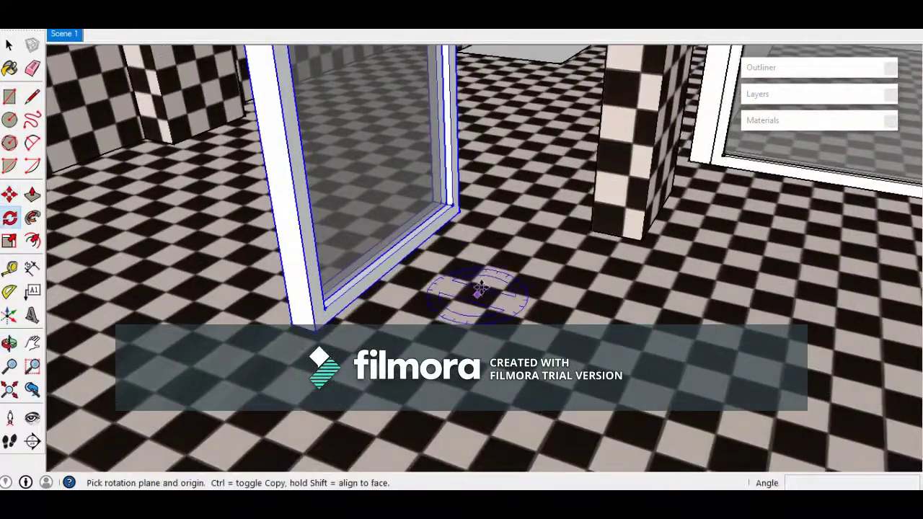
left_click(592, 270)
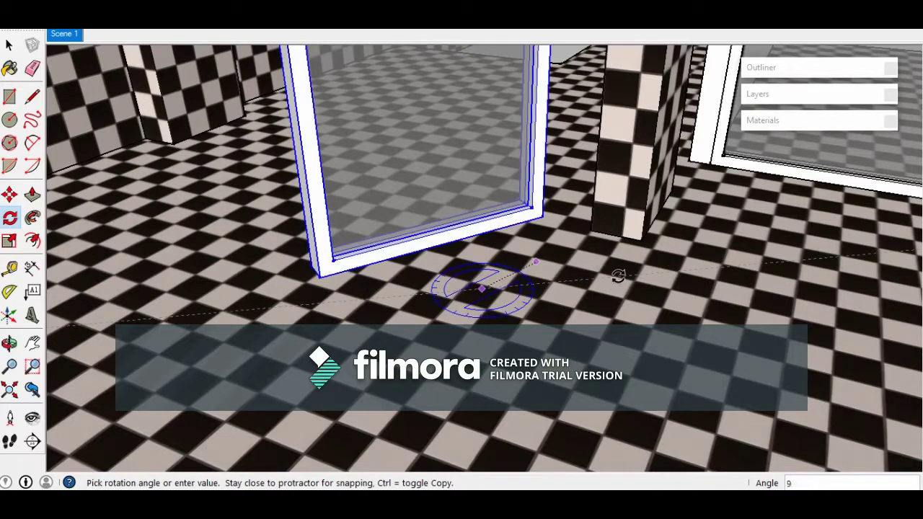
key("Return")
scroll(539, 274, "down", 1)
key("m")
scroll(569, 261, "up", 2)
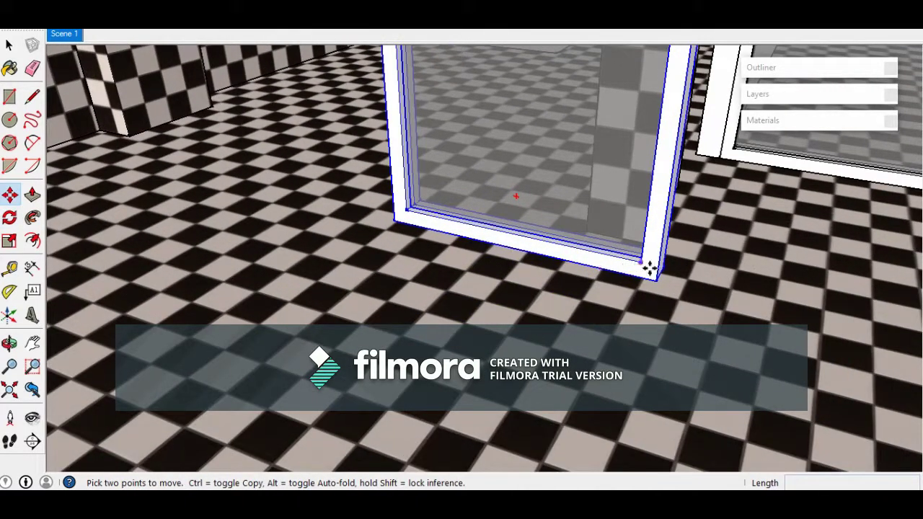
left_click(392, 220)
middle_click_drag(238, 123, 389, 185)
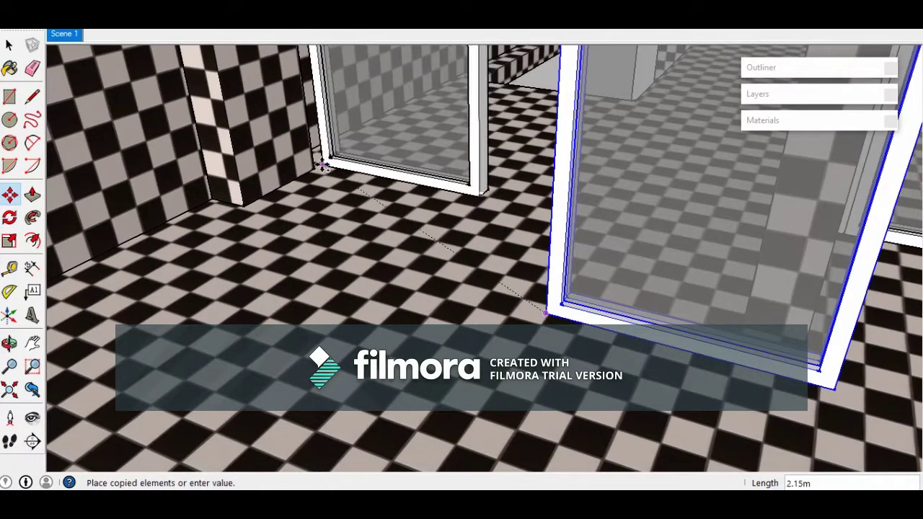
key("Escape")
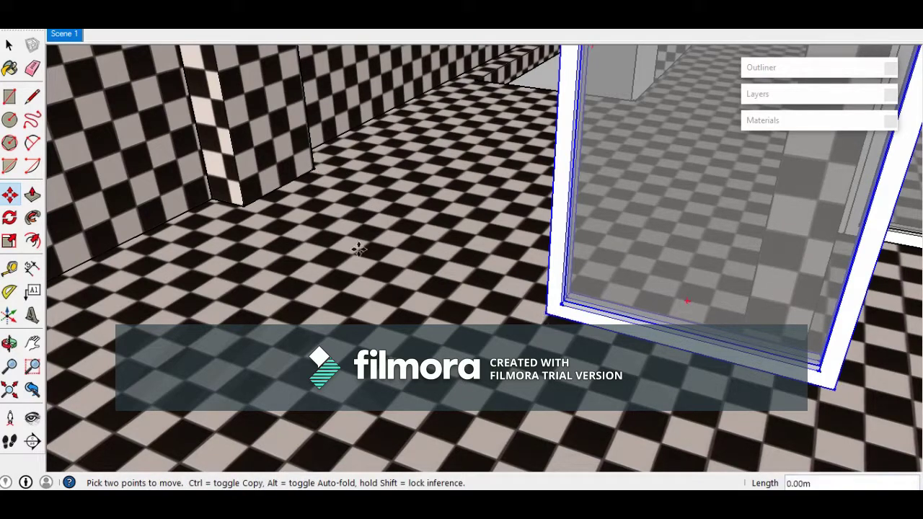
Move the rotated window against the column at the side wall so its lower frame corner meets the column's corner
left_click(547, 313)
left_click(306, 168)
scroll(306, 167, "up", 5)
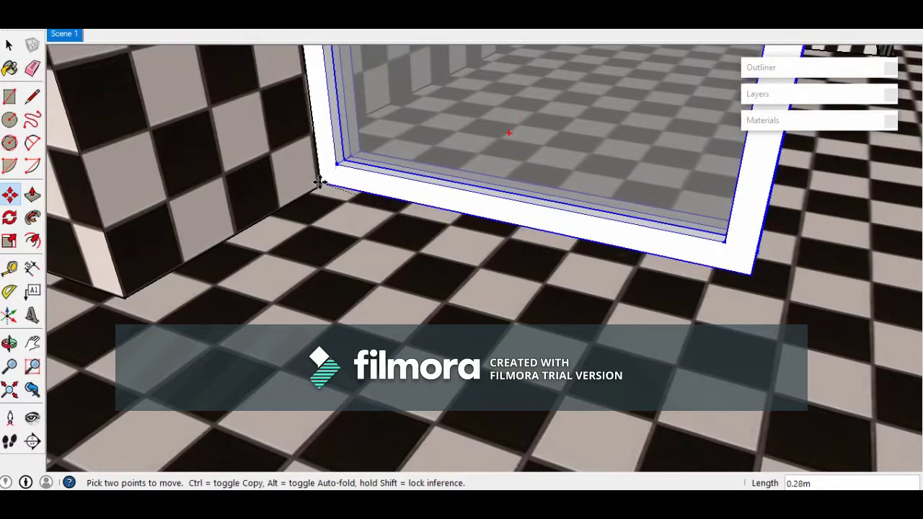
left_click(324, 178)
scroll(330, 176, "up", 3)
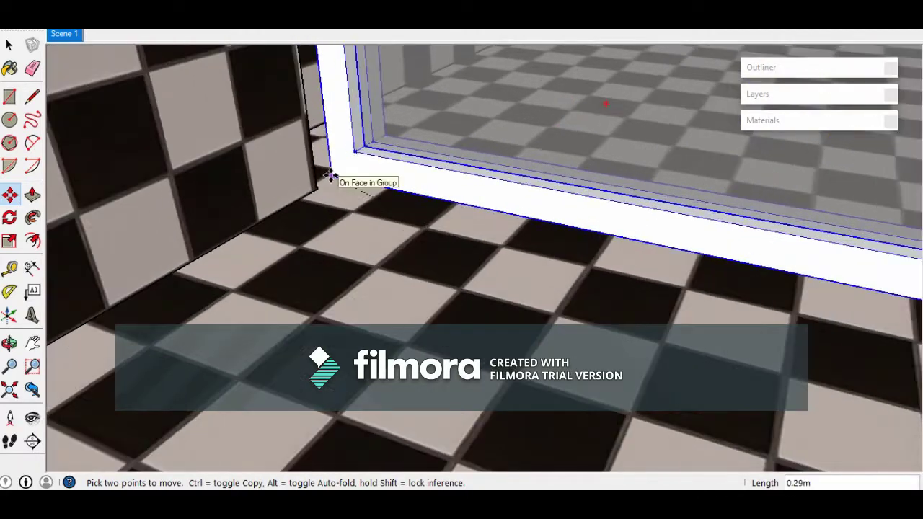
scroll(328, 181, "down", 2)
scroll(425, 217, "down", 3)
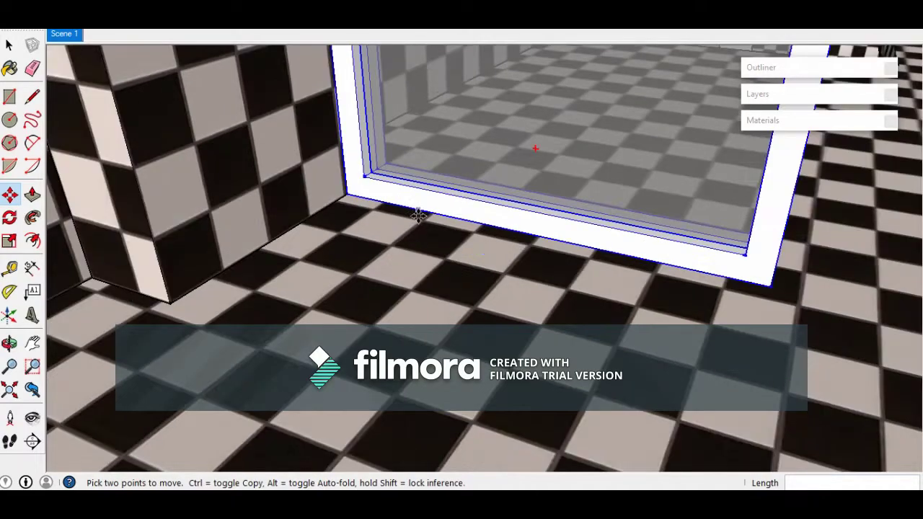
middle_click_drag(463, 267, 534, 263)
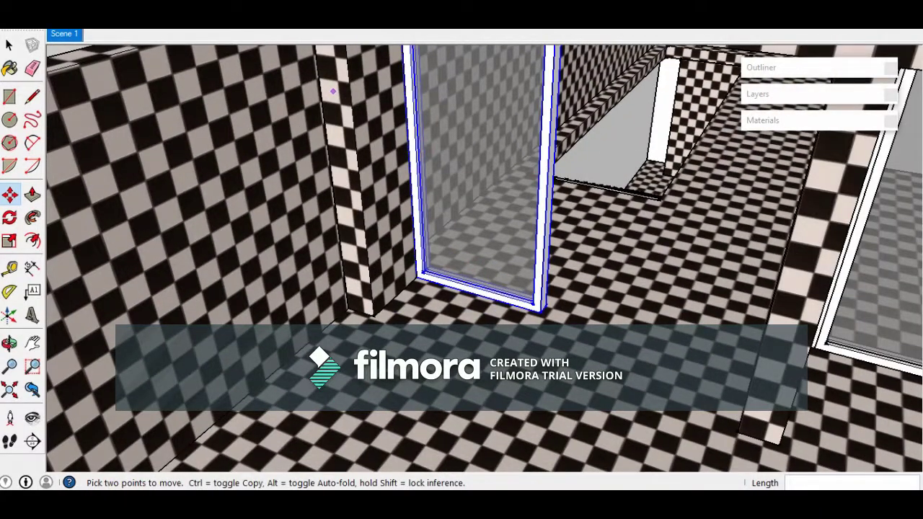
left_click(8, 46)
Scale the window vertically by about 1.01 so the top of its frame reaches the beam above
scroll(444, 264, "down", 2)
middle_click_drag(444, 264, 455, 169)
middle_click_drag(462, 72, 433, 151, "shift")
scroll(427, 128, "up", 5)
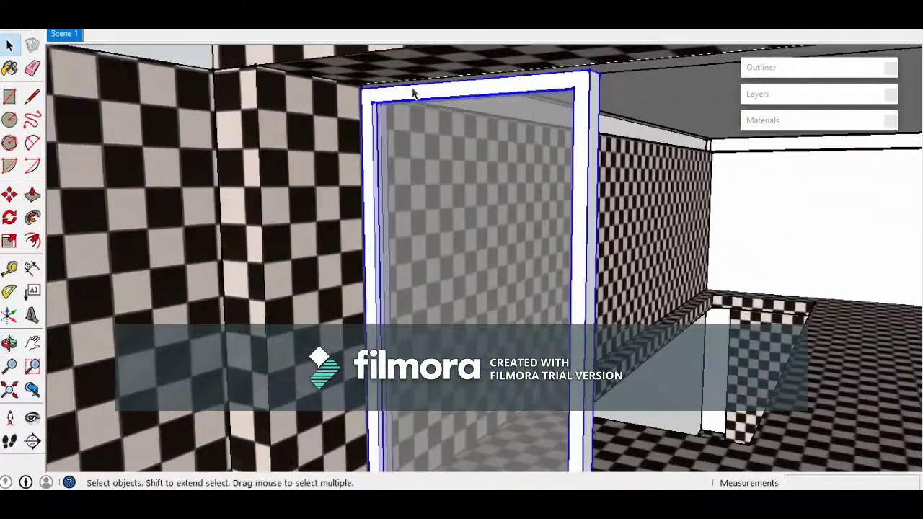
scroll(413, 91, "up", 4)
middle_click_drag(377, 102, 341, 105)
scroll(355, 115, "down", 1)
key("s")
middle_click_drag(500, 82, 492, 109)
left_click_drag(516, 101, 317, 81)
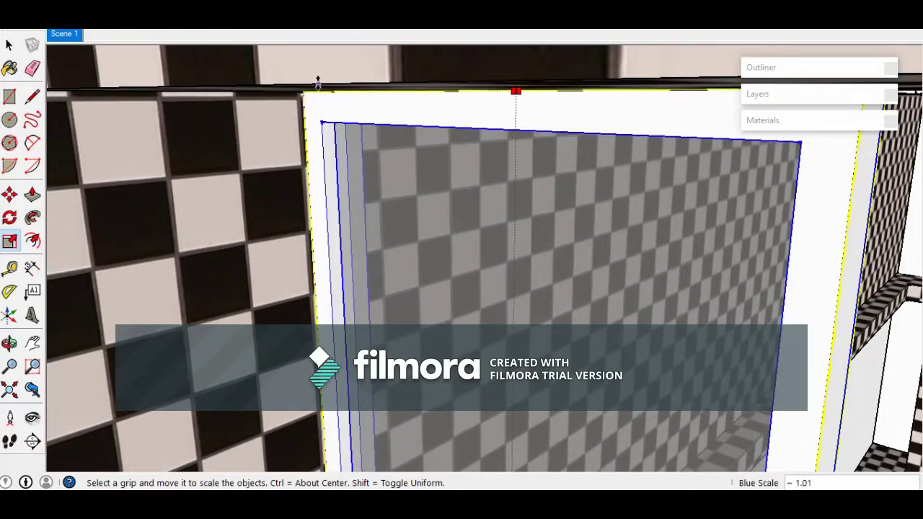
scroll(500, 257, "down", 4)
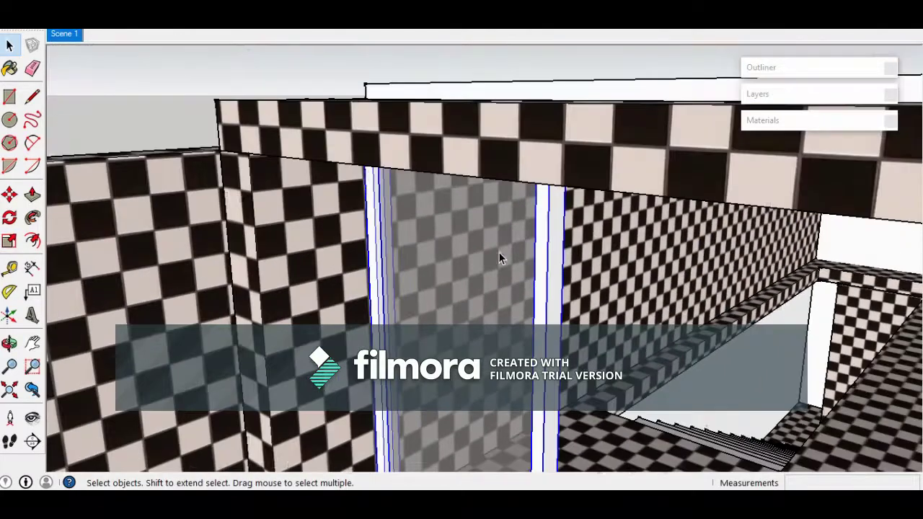
Reverse the green-shaded strip on the underside of the top frame inside the copied narrow window
scroll(326, 91, "down", 2)
middle_click_drag(325, 91, 379, 222)
scroll(318, 174, "up", 2)
left_click(435, 183)
left_click(439, 251)
middle_click_drag(439, 252, 410, 145)
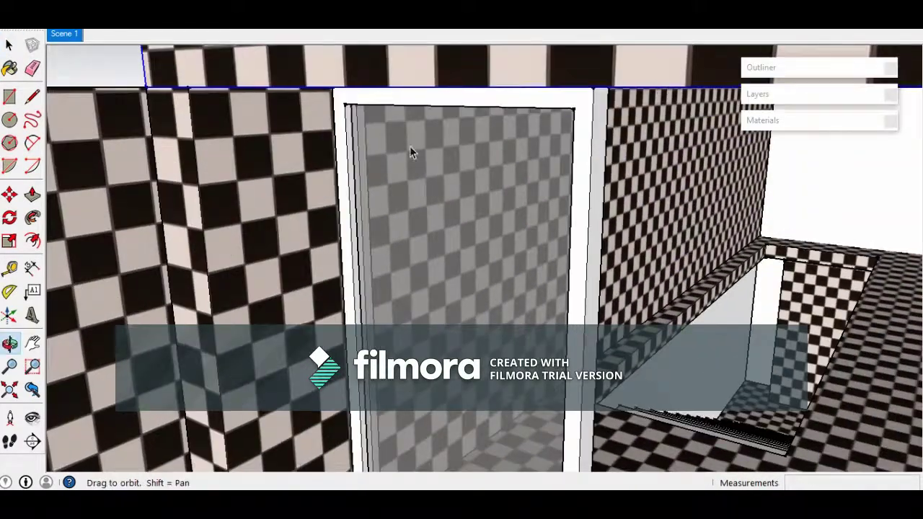
scroll(380, 49, "up", 2)
scroll(379, 103, "up", 4)
scroll(378, 105, "up", 4)
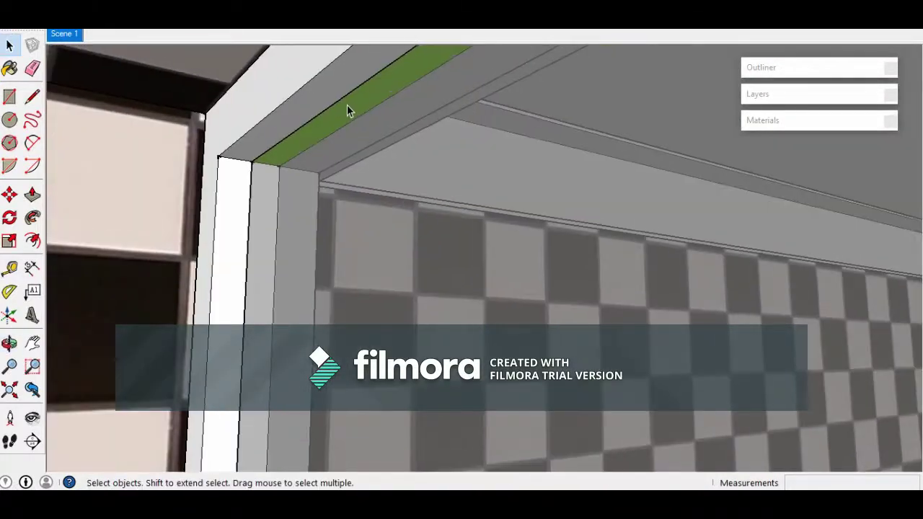
middle_click_drag(349, 107, 270, 155)
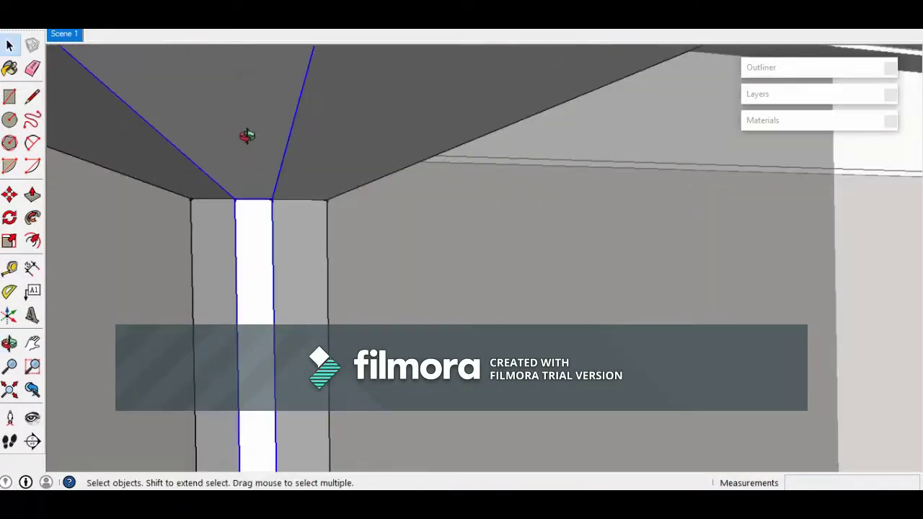
right_click(249, 131)
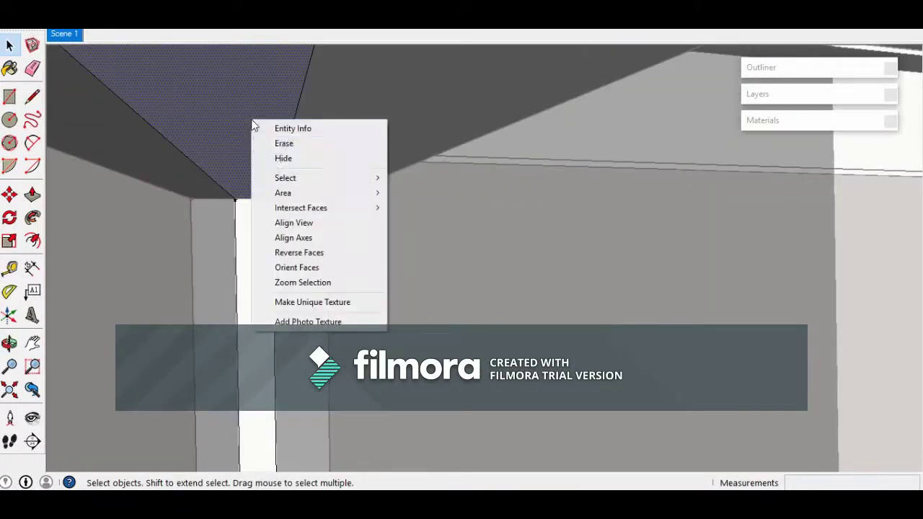
left_click(331, 261)
middle_click_drag(317, 252, 368, 288)
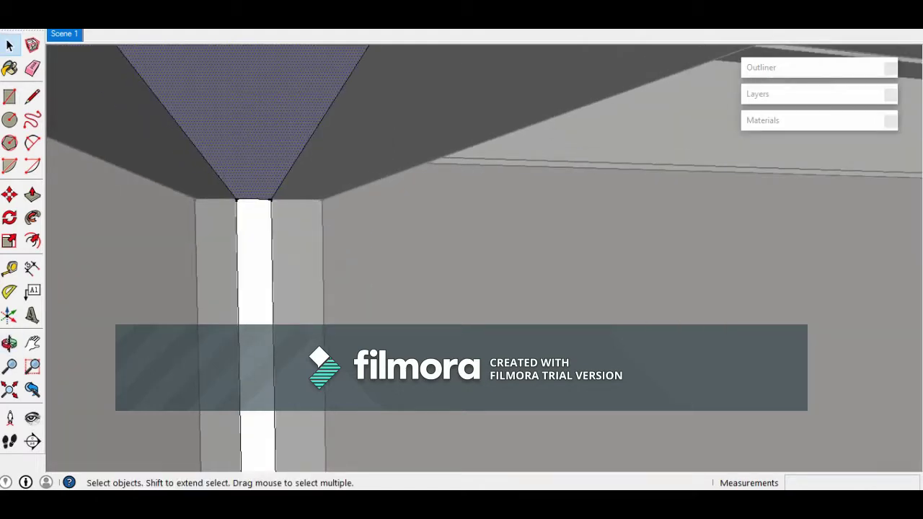
Switch to Photos and review the rendered screenshots of the window corner and the dark interior
mouse_move(577, 505)
left_click(534, 462)
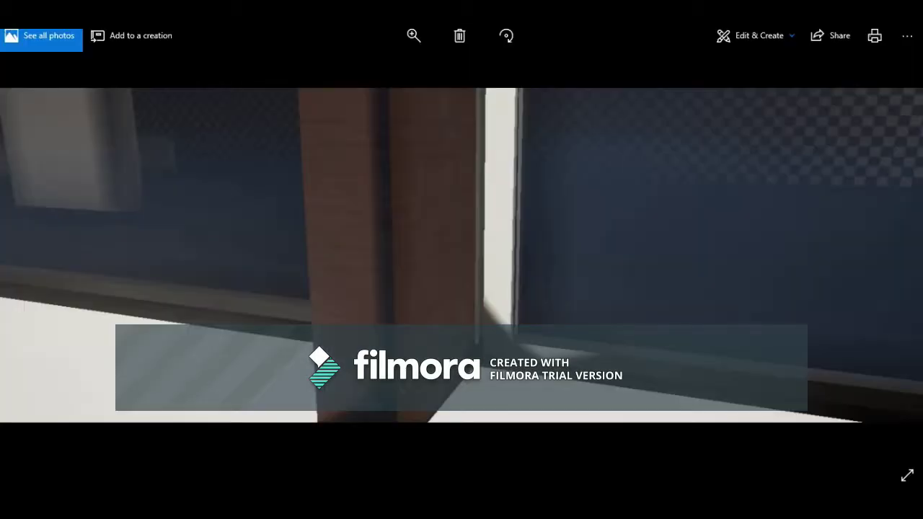
left_click(483, 427)
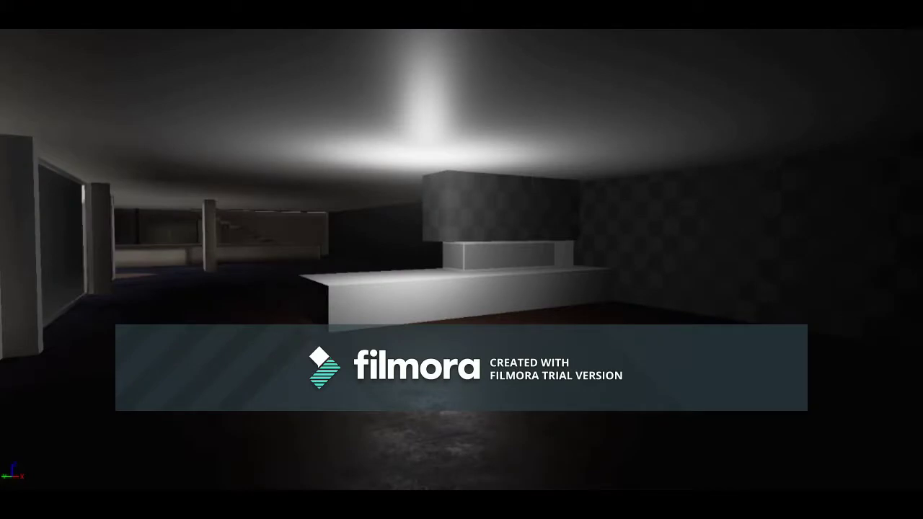
left_click(557, 457)
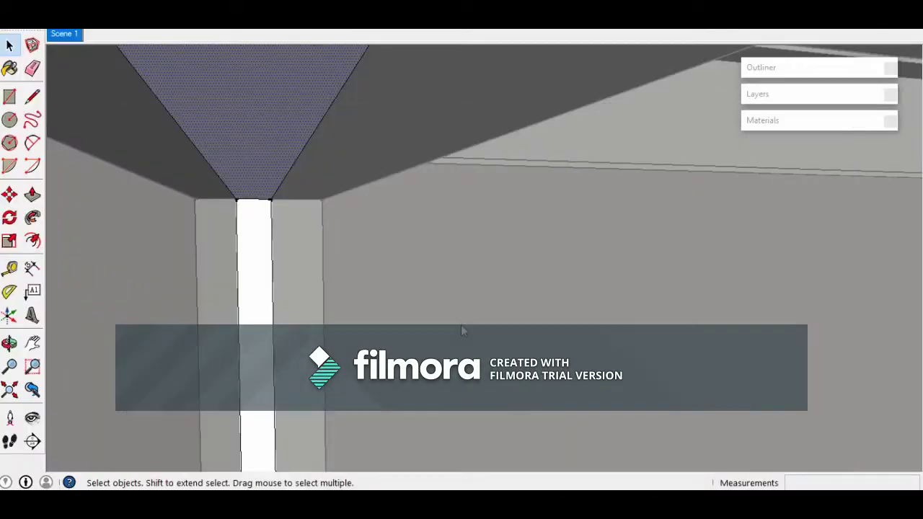
Check how sunlight falls into the ground-floor interior by the terrace with shadows temporarily shown
mouse_move(463, 329)
middle_mouse_down()
mouse_move(445, 313)
mouse_move(542, 279)
mouse_move(465, 240)
mouse_move(423, 178)
mouse_move(610, 347)
mouse_move(663, 334)
mouse_move(549, 110)
mouse_move(658, 223)
mouse_move(602, 232)
middle_mouse_up()
left_click(658, 222)
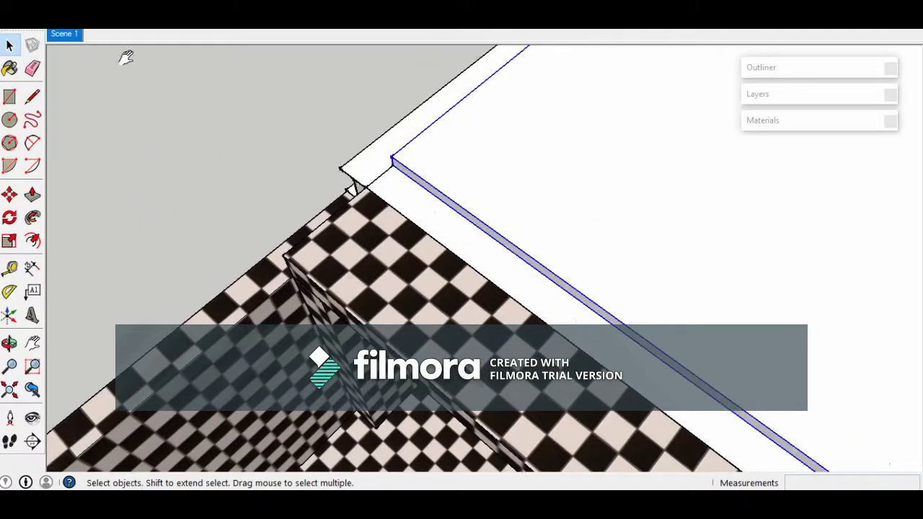
left_click(58, 23)
left_click(91, 150)
middle_click_drag(469, 210, 559, 205)
scroll(558, 205, "down", 3)
middle_click_drag(668, 245, 181, 115, "shift")
middle_click_drag(412, 339, 413, 303)
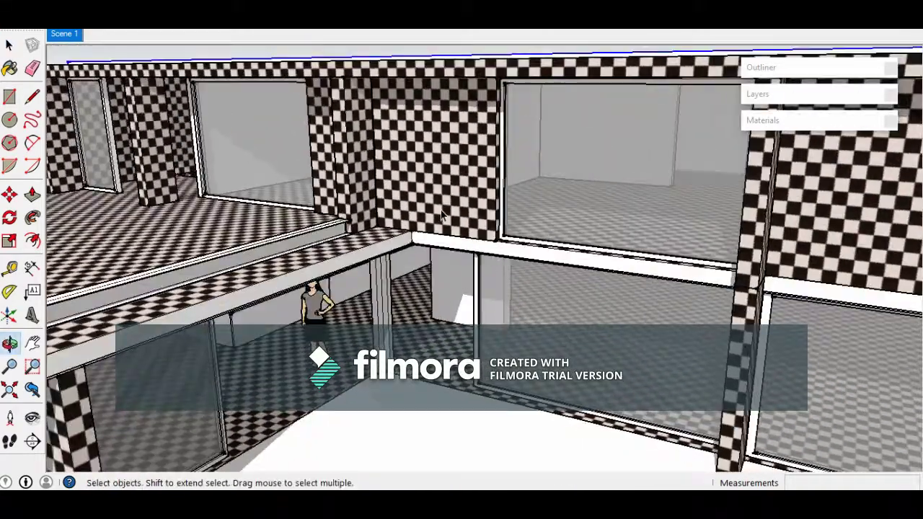
scroll(415, 306, "up", 4)
middle_click_drag(432, 368, 447, 306)
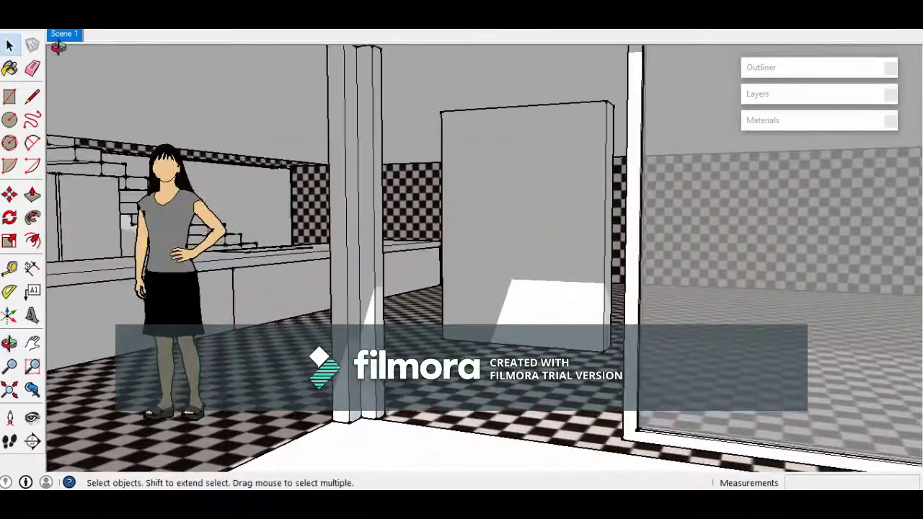
left_click(68, 23)
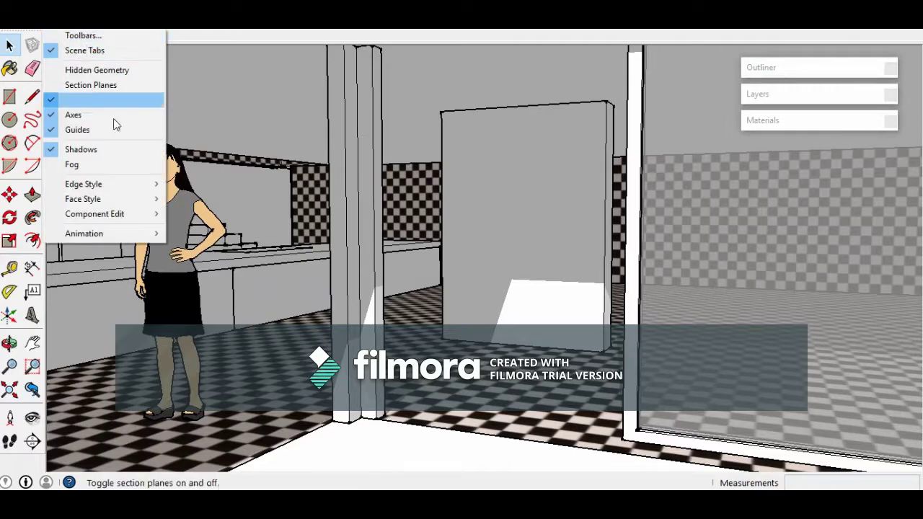
left_click(107, 155)
Examine the two-storey facade along the terrace from outside, covering its windows, columns and wall panels
scroll(442, 280, "down", 4)
middle_click_drag(443, 281, 411, 308)
scroll(534, 301, "up", 2)
middle_click_drag(534, 300, 546, 110)
scroll(431, 264, "up", 2)
scroll(468, 270, "up", 2)
scroll(604, 198, "down", 3)
left_click(440, 195)
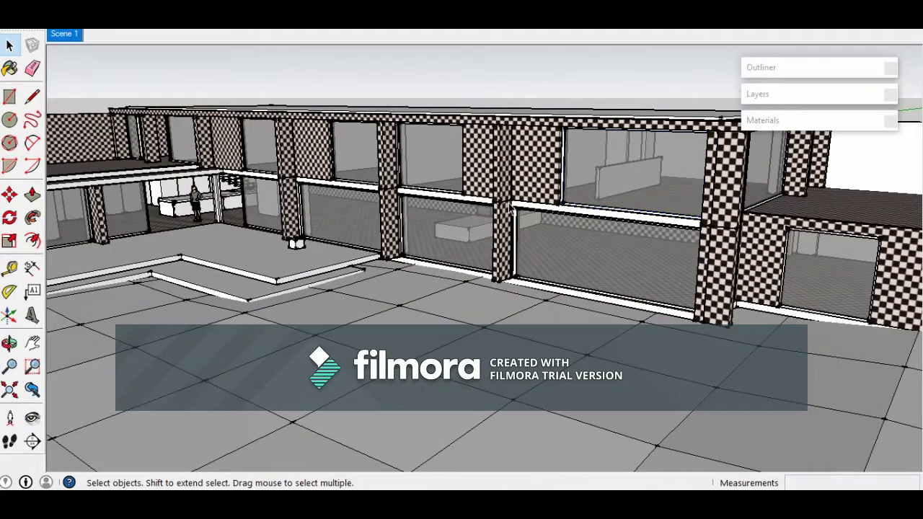
middle_click_drag(510, 210, 486, 243)
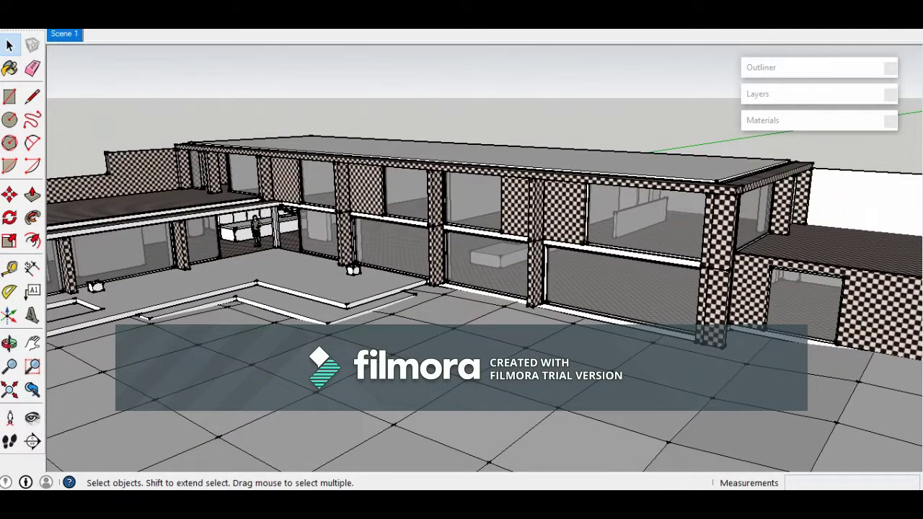
Check the length and angle unit settings in the model information
left_click(181, 25)
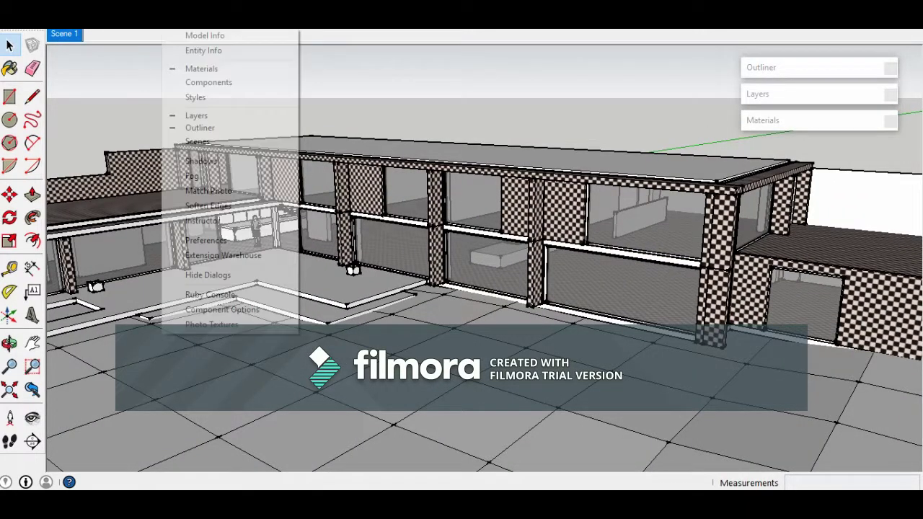
left_click(202, 34)
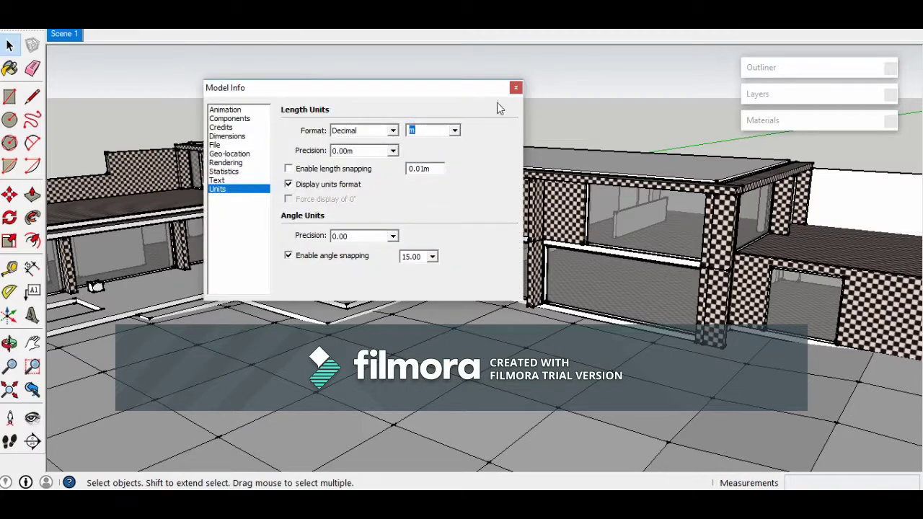
left_click(515, 88)
middle_click_drag(523, 92, 461, 221)
scroll(461, 221, "down", 1)
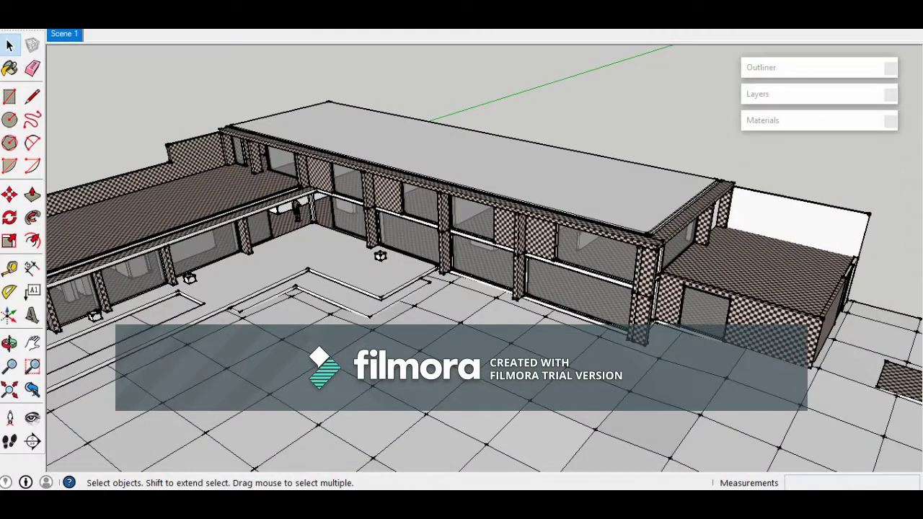
Examine the rear of the single-storey wing, including the checkered wall panel and the roof slab's edge above it
mouse_move(566, 479)
left_click(443, 469)
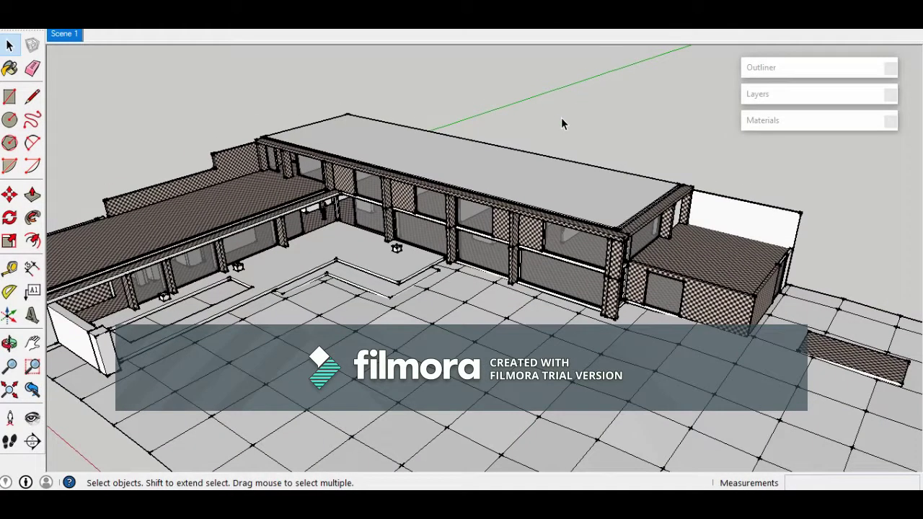
scroll(404, 151, "up", 2)
middle_click_drag(372, 157, 577, 175, "shift")
scroll(405, 145, "up", 2)
left_click(406, 146)
scroll(339, 170, "down", 1)
mouse_move(273, 180)
middle_mouse_down()
mouse_move(636, 124)
mouse_move(411, 192)
mouse_move(659, 165)
mouse_move(173, 202)
mouse_move(303, 213)
middle_mouse_up()
scroll(454, 217, "up", 4)
left_click(414, 273)
middle_click_drag(414, 274, 501, 225)
left_click(474, 274)
middle_click_drag(474, 274, 491, 217)
scroll(490, 217, "down", 2)
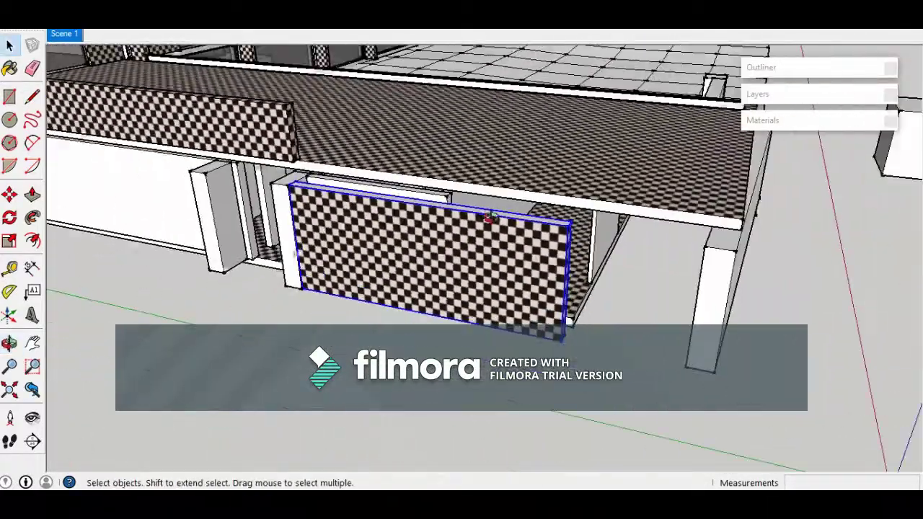
middle_click_drag(682, 300, 669, 222)
left_click(669, 222)
scroll(467, 200, "up", 3)
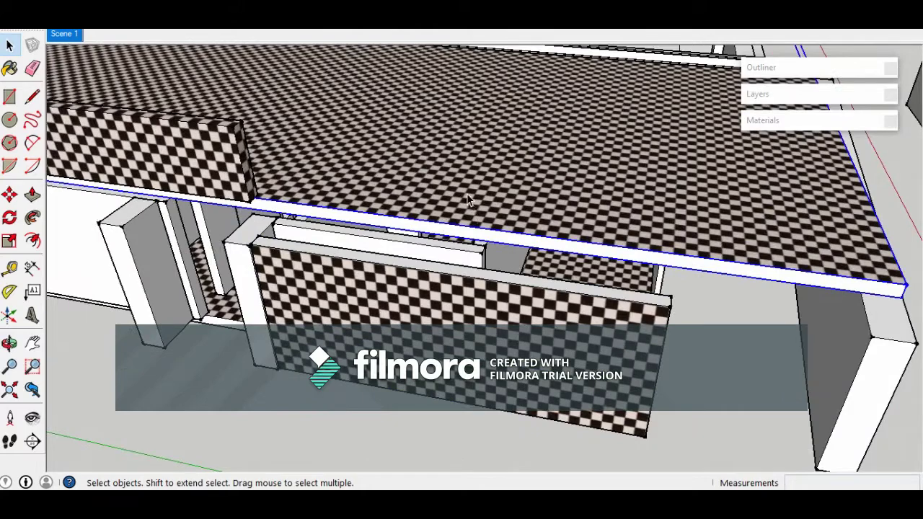
middle_click_drag(397, 212, 440, 202)
Open the low wing's roof slab for editing and consult the level 1 plan and the REF folder's reference images
double_click(440, 202)
scroll(228, 211, "up", 3)
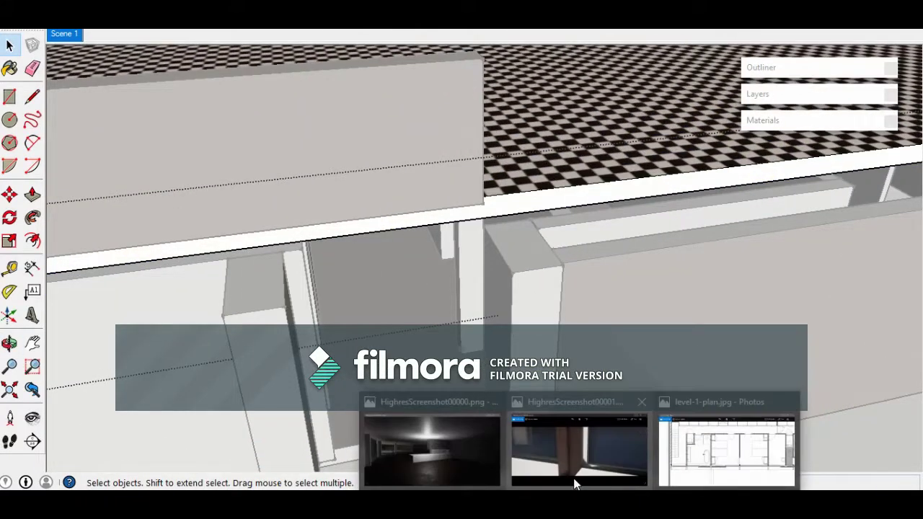
left_click(731, 469)
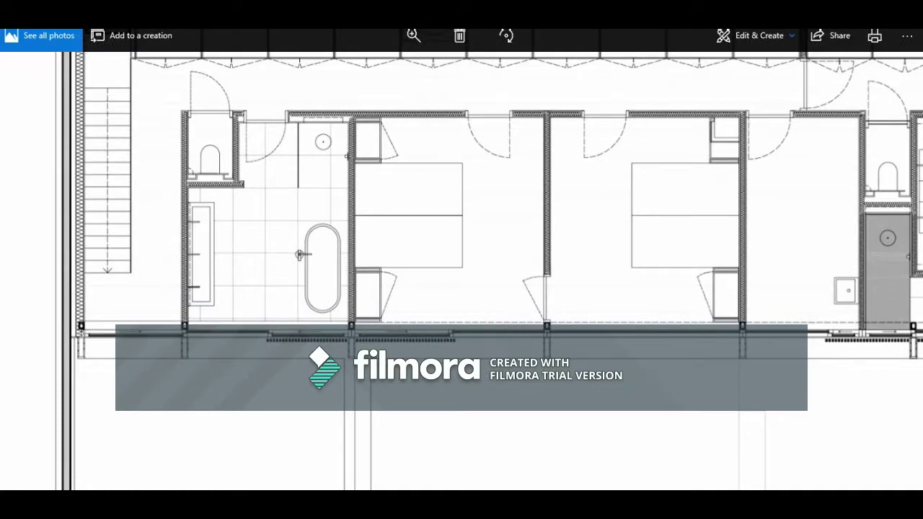
key("alt+Tab")
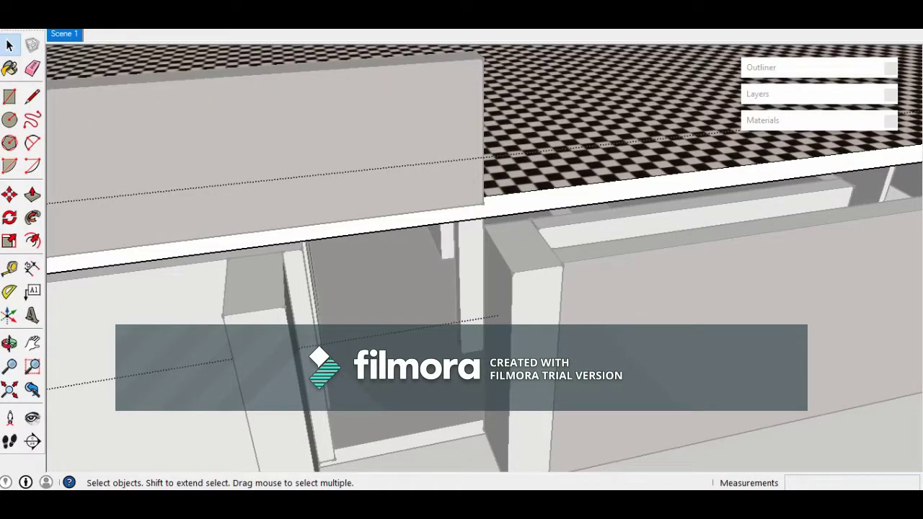
key("alt+Tab")
left_click(286, 177)
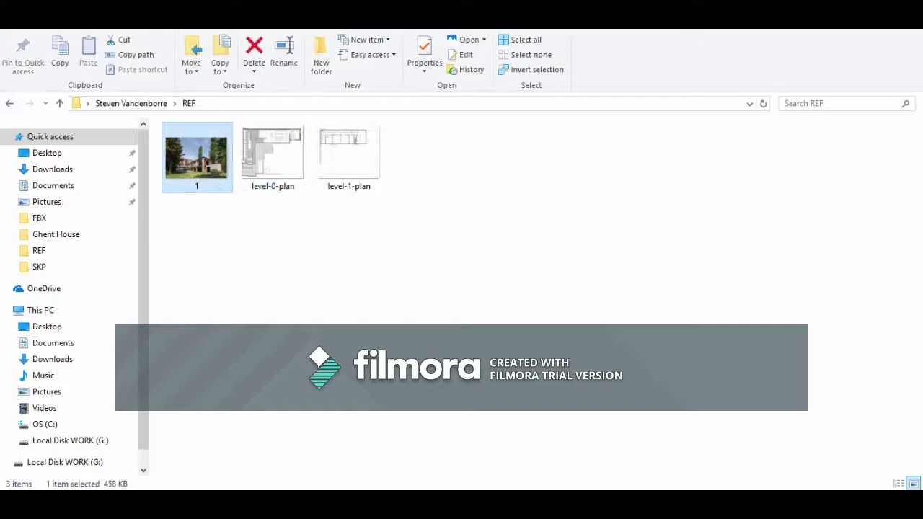
key("alt+Tab")
Push/Pull the low roof slab's rear edge 0.88 m outward so it covers the outer wall panel
mouse_move(488, 255)
middle_mouse_down()
mouse_move(439, 264)
mouse_move(486, 210)
mouse_move(471, 222)
mouse_move(840, 266)
mouse_move(435, 207)
middle_mouse_up()
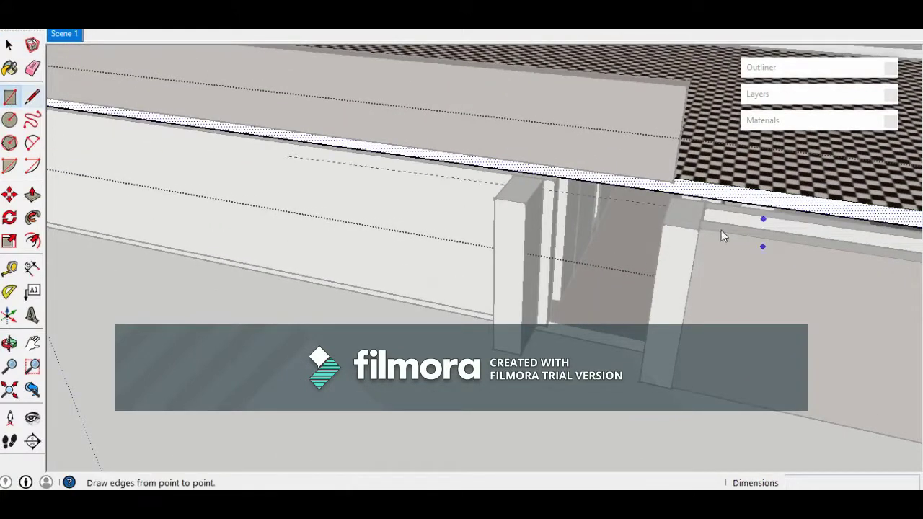
key("r")
scroll(464, 144, "up", 5)
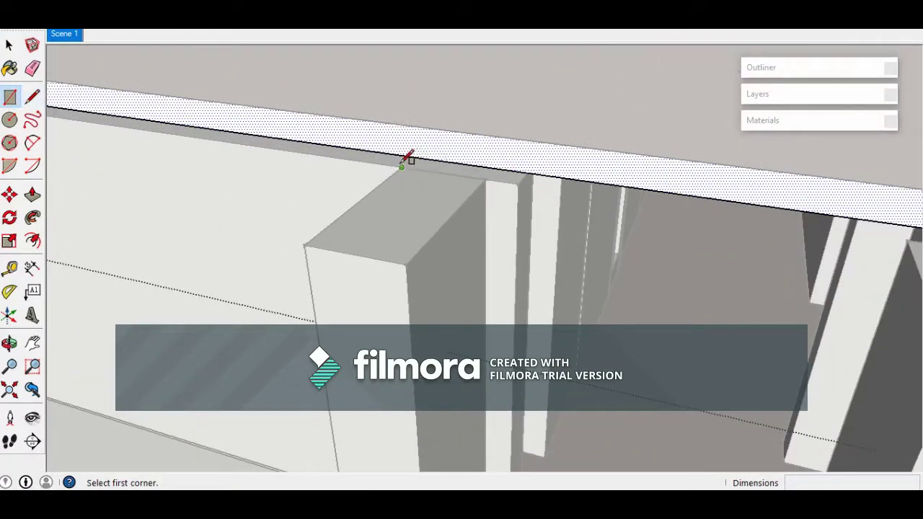
scroll(693, 192, "down", 2)
middle_click_drag(824, 192, 29, 91, "shift")
left_click(732, 227)
middle_click_drag(732, 227, 546, 233)
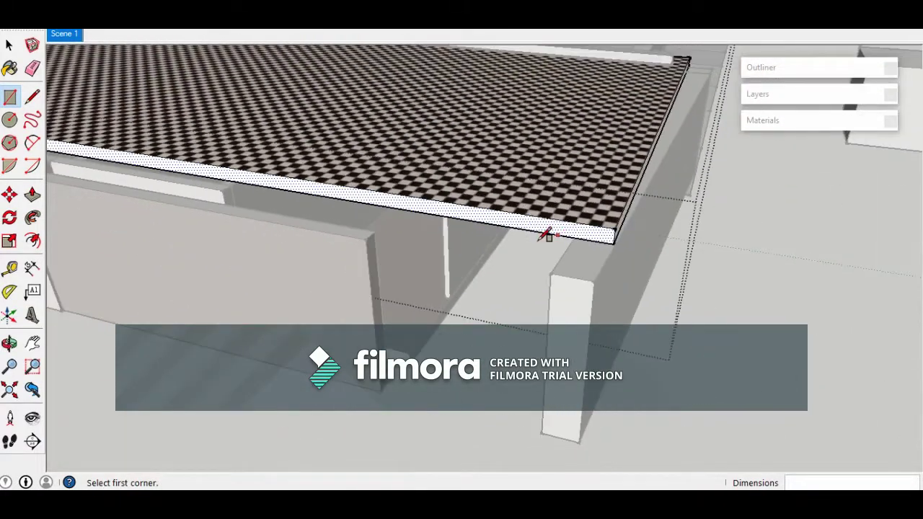
key("p")
left_click(544, 223)
left_click(578, 288)
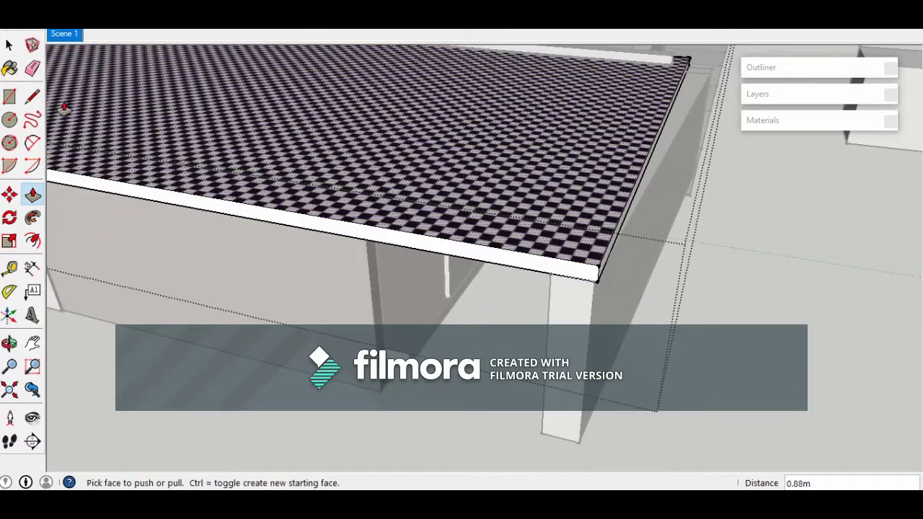
middle_click_drag(325, 217, 408, 430)
left_click(504, 266)
left_click(437, 408)
middle_click_drag(576, 291, 548, 339)
middle_click_drag(224, 399, 174, 399)
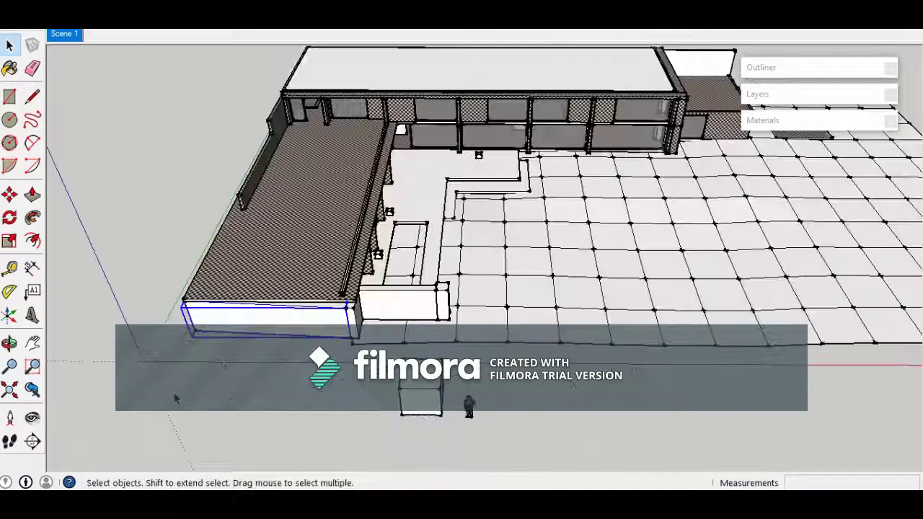
Examine the whole house from above and compare it with the ground-floor plan in the Dezeen article
scroll(690, 350, "down", 1)
middle_click_drag(690, 350, 462, 180)
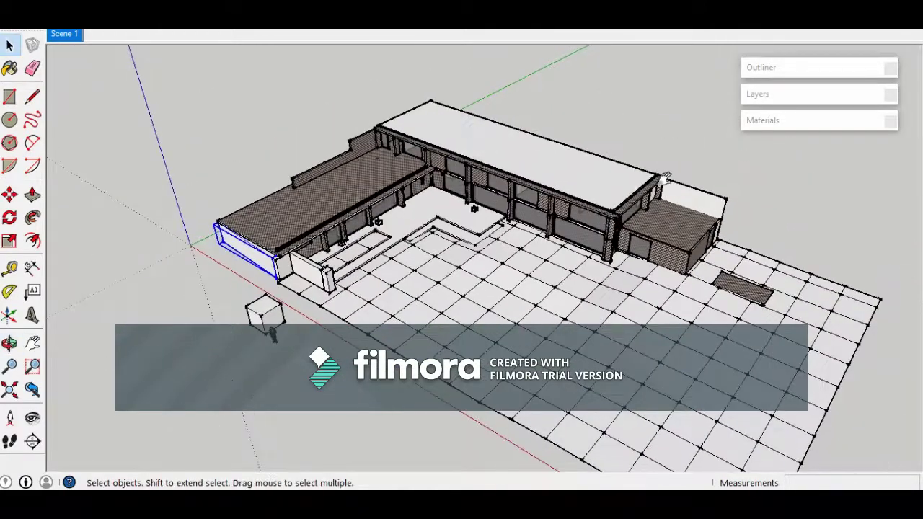
left_click(659, 184)
scroll(279, 283, "up", 1)
scroll(656, 443, "down", 3)
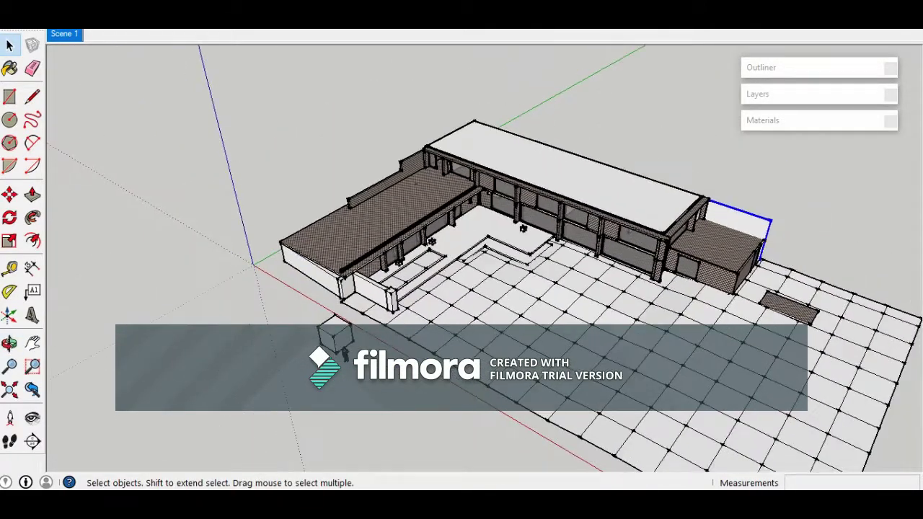
mouse_move(550, 473)
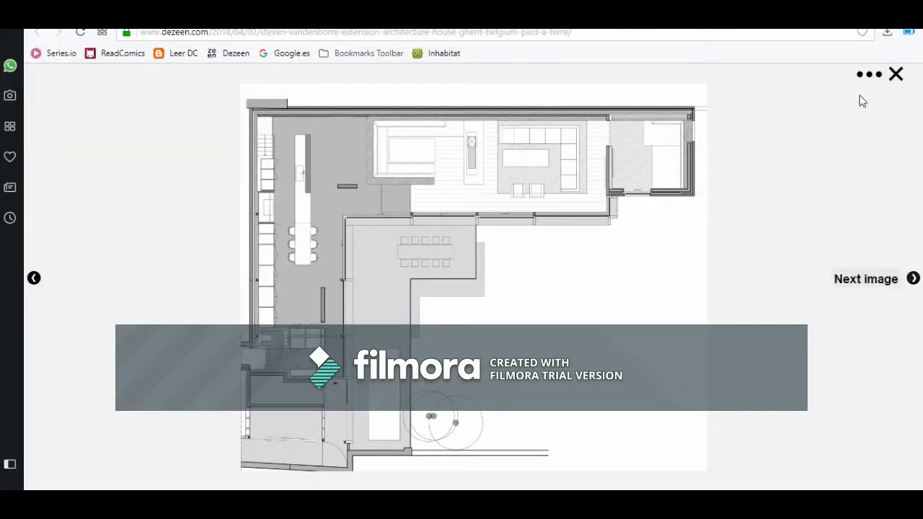
left_click(896, 74)
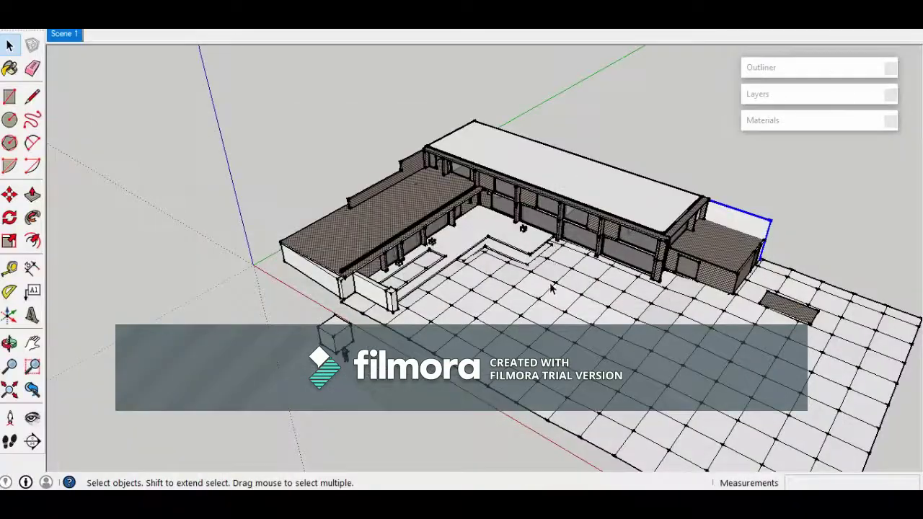
Clear the current selection and select the small open box on the terrace beside the facade column
scroll(551, 285, "down", 1)
left_click(761, 153)
scroll(617, 238, "up", 3)
mouse_move(616, 238)
middle_mouse_down()
mouse_move(536, 207)
mouse_move(447, 264)
middle_mouse_up()
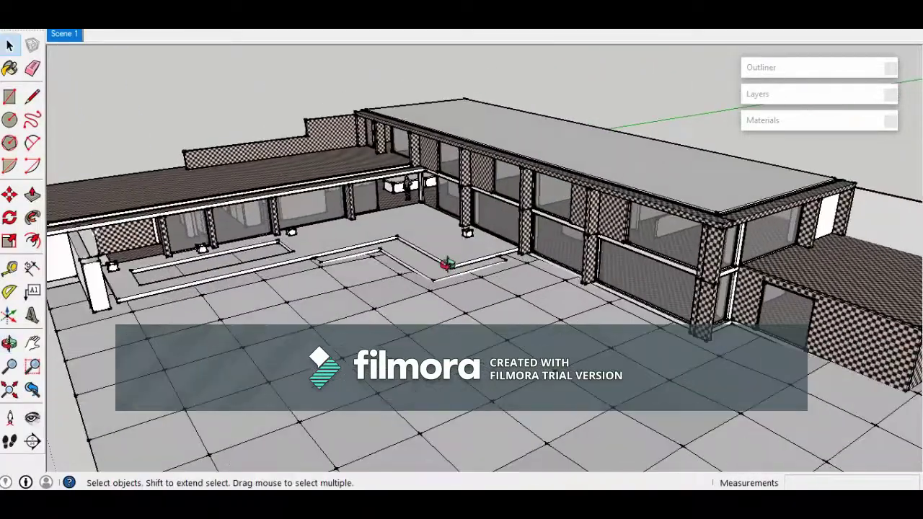
scroll(462, 234, "up", 5)
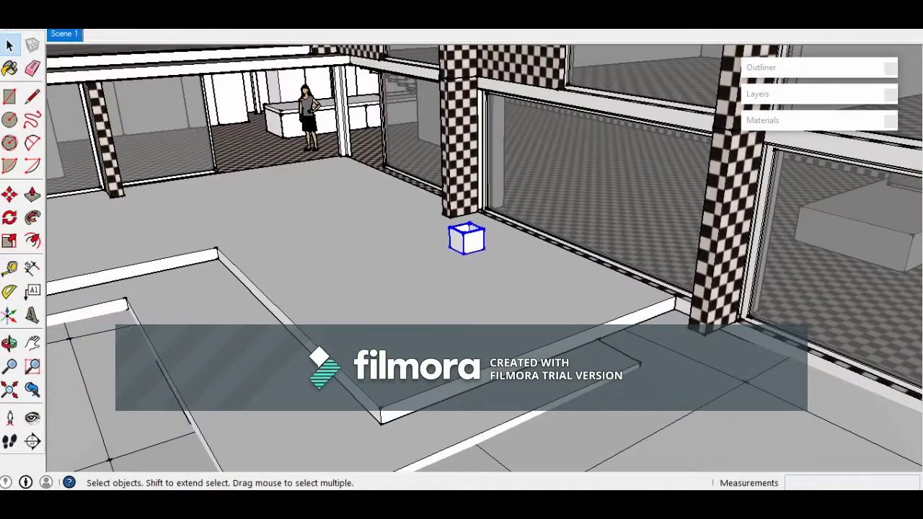
Switch to File Explorer and view HighresScreenshot00002 from the 2018_0504 folder in an enlarged window
mouse_move(581, 504)
left_click(610, 467)
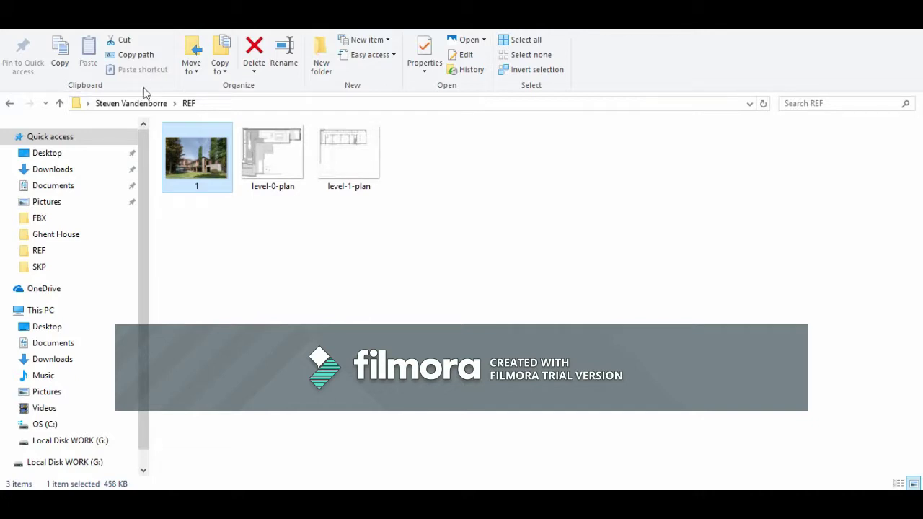
left_click(132, 104)
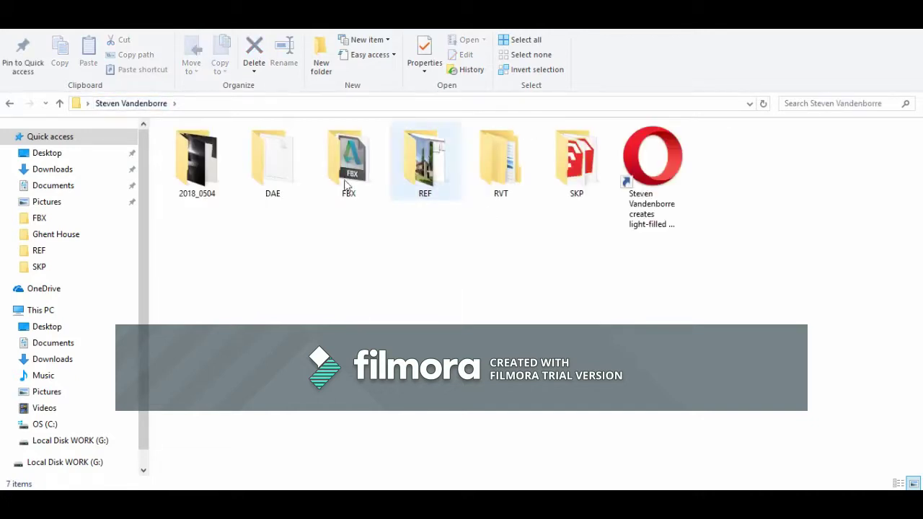
double_click(209, 166)
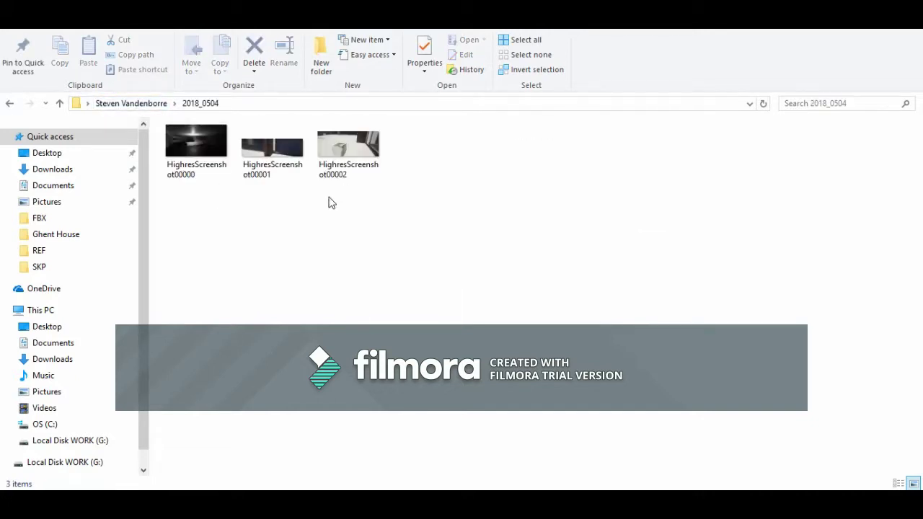
left_click(346, 153)
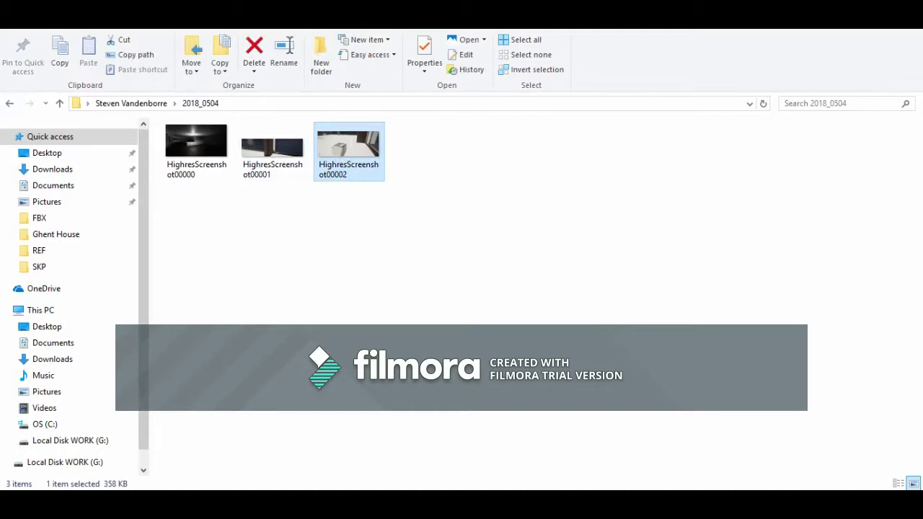
double_click(344, 150)
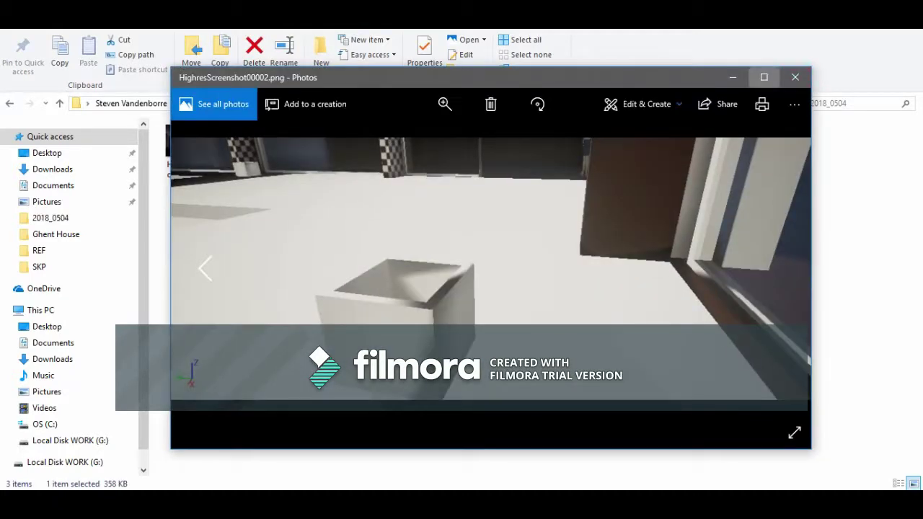
left_click(763, 77)
left_click_drag(355, 68, 375, 68)
left_click(414, 35)
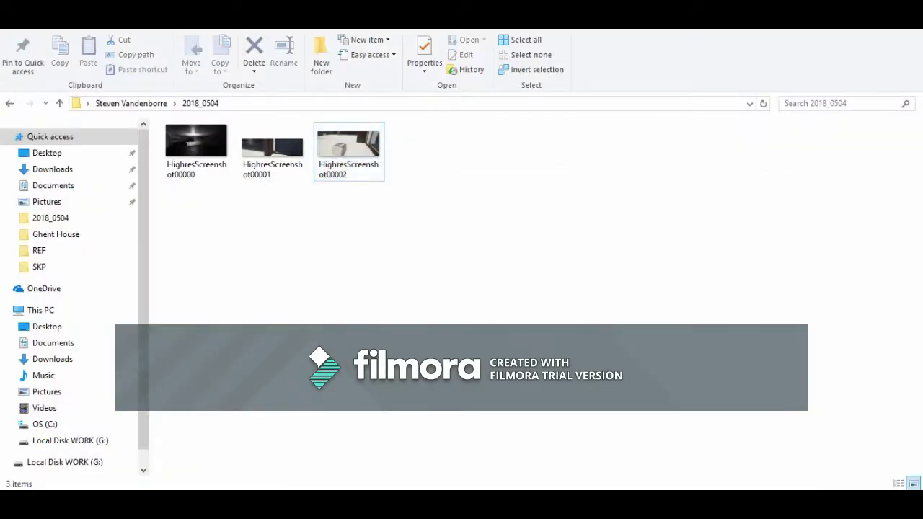
Review the open-box render again, check the other screenshots in 2018_0504, and return to the project folder
mouse_move(575, 453)
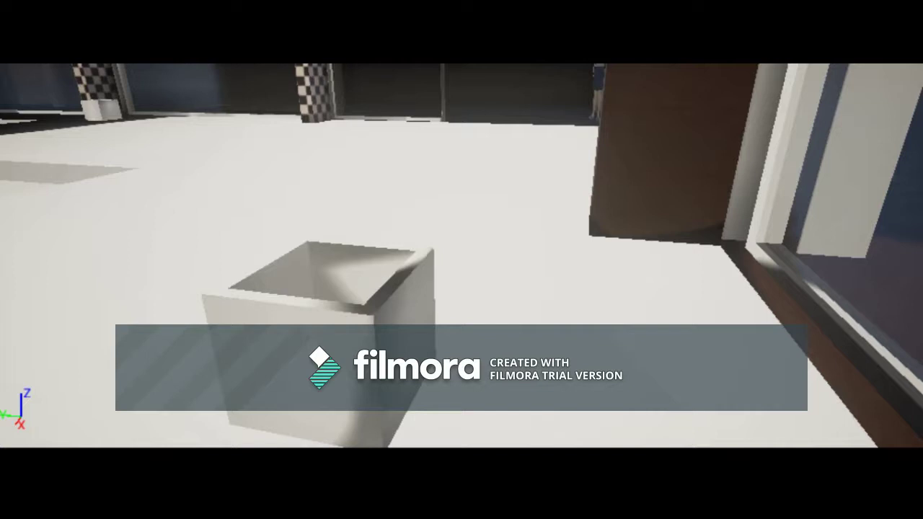
mouse_move(582, 488)
left_click(538, 449)
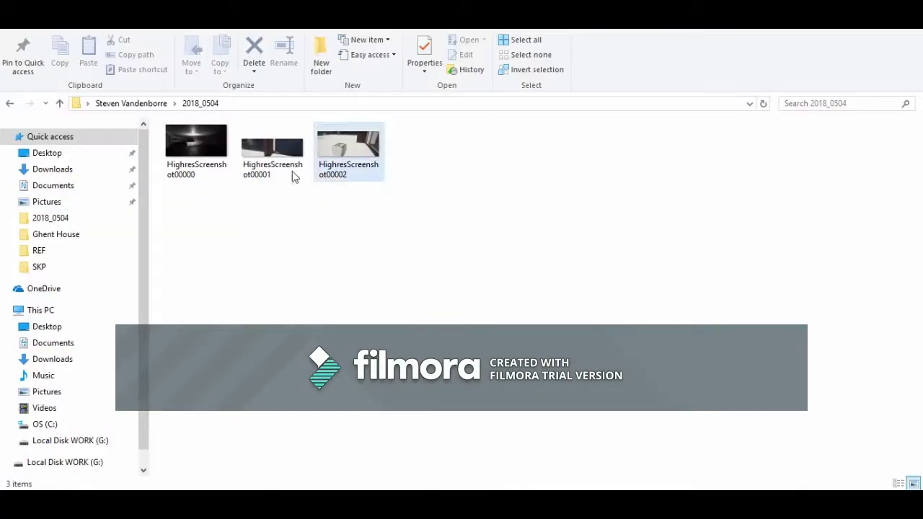
left_click(196, 152)
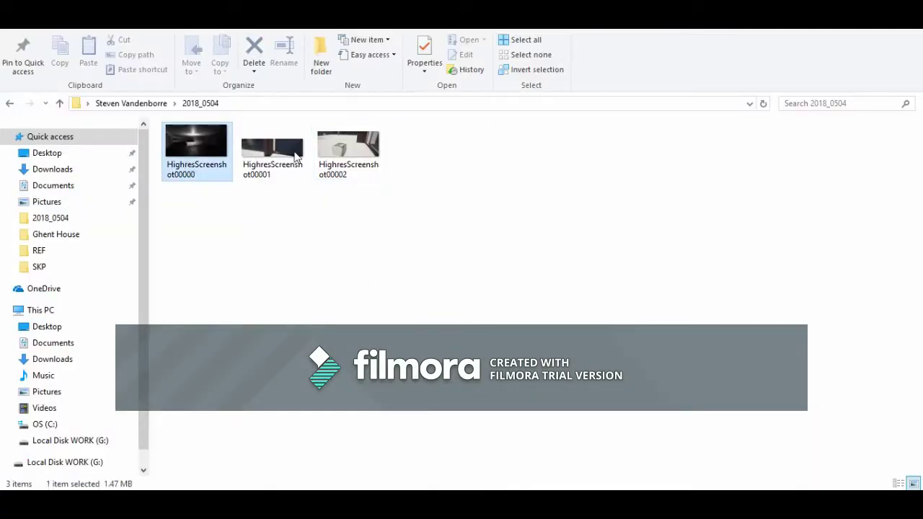
left_click(274, 155)
left_click(132, 103)
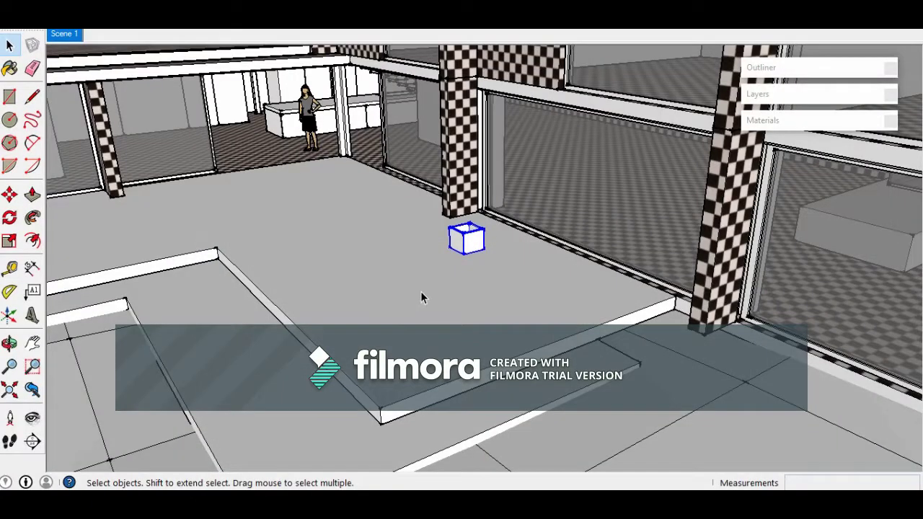
Switch back to SketchUp and examine the open box's rim, inner faces and outer faces up close
mouse_move(421, 292)
middle_mouse_down()
mouse_move(503, 315)
mouse_move(411, 305)
middle_mouse_up()
scroll(411, 305, "down", 1)
left_click(373, 241)
scroll(373, 242, "up", 2)
middle_click_drag(373, 243, 406, 358)
scroll(346, 278, "up", 1)
left_click(349, 278)
scroll(368, 297, "down", 1)
middle_click_drag(364, 299, 465, 336)
scroll(319, 294, "up", 3)
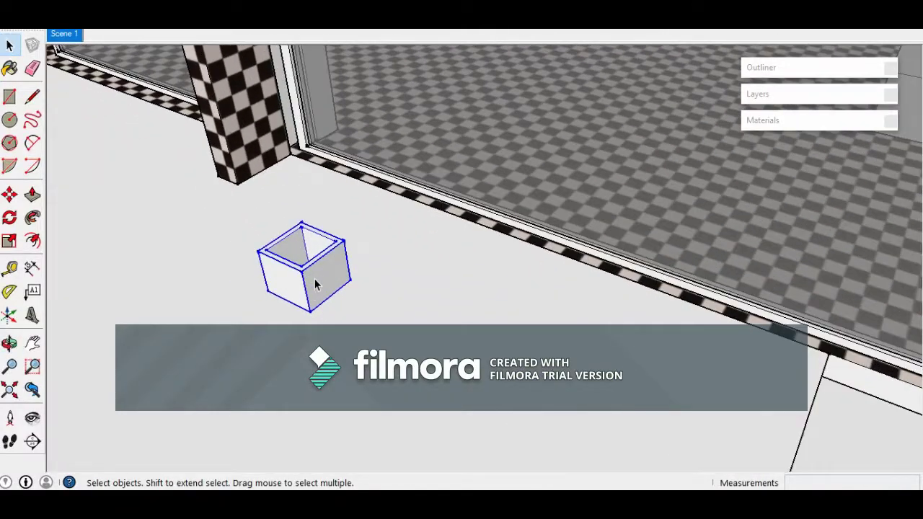
scroll(304, 278, "down", 1)
scroll(303, 277, "up", 5)
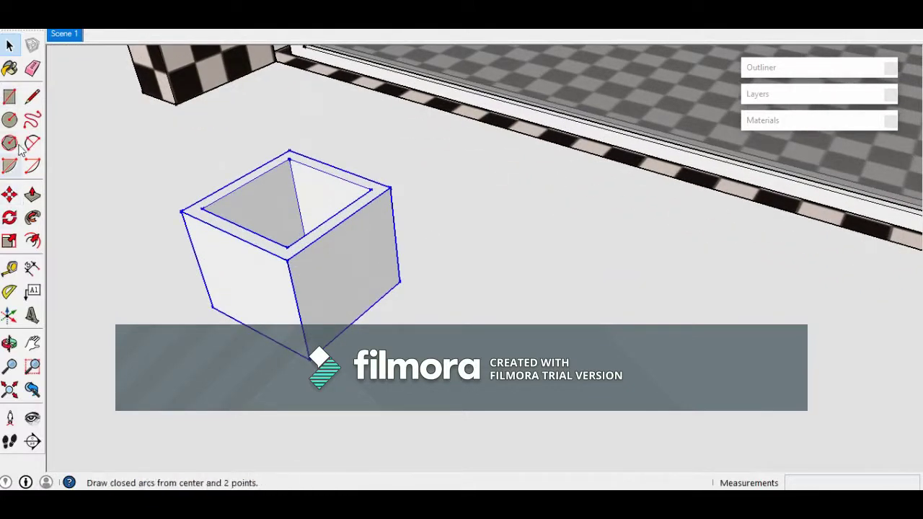
Try to paint the open box with 0003_DeepPink from the Colors-Named materials
left_click(10, 67)
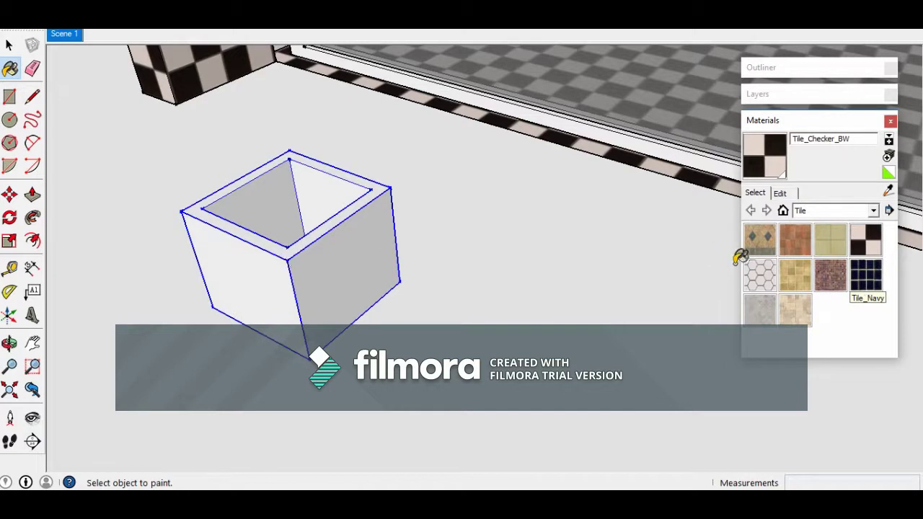
left_click(835, 211)
left_click(575, 175)
middle_click_drag(574, 175, 560, 208, "shift")
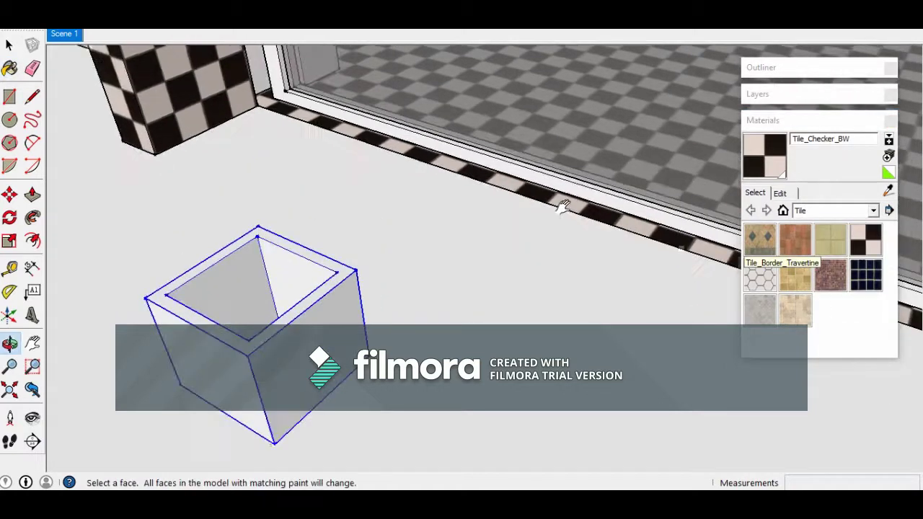
left_click(830, 210)
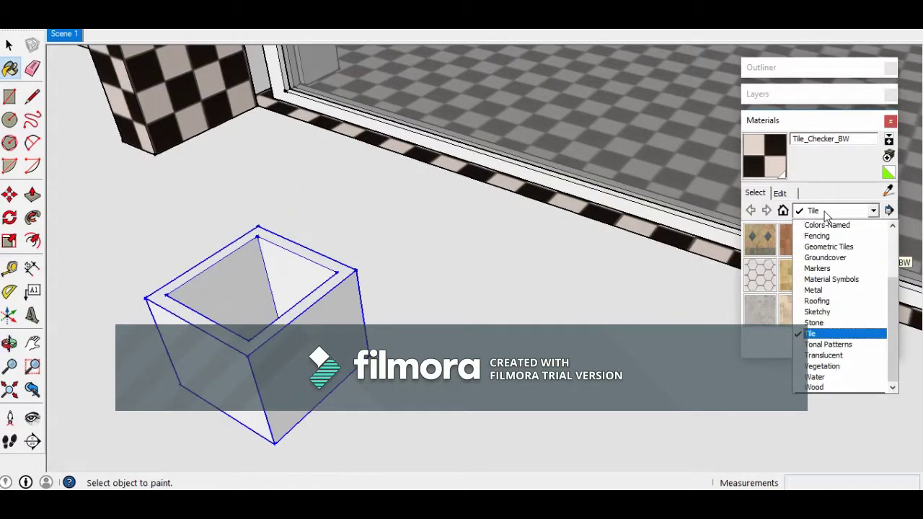
left_click(826, 223)
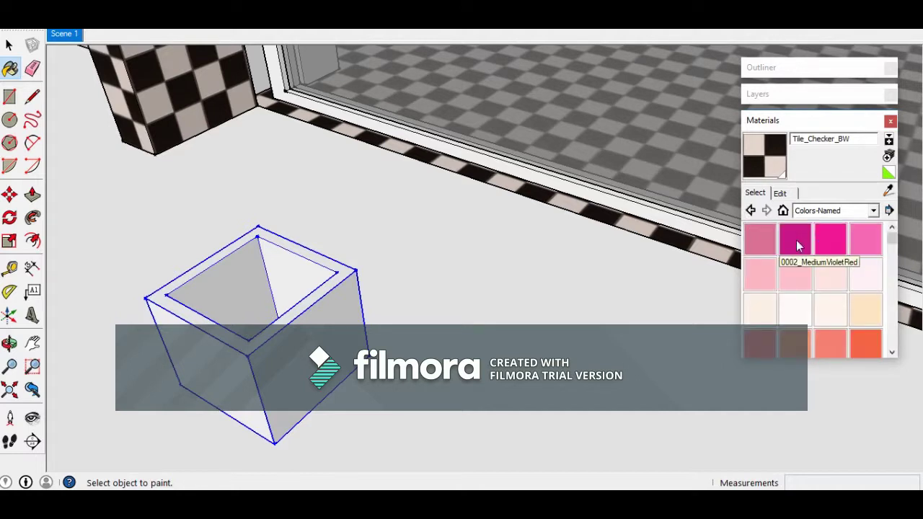
left_click(830, 239)
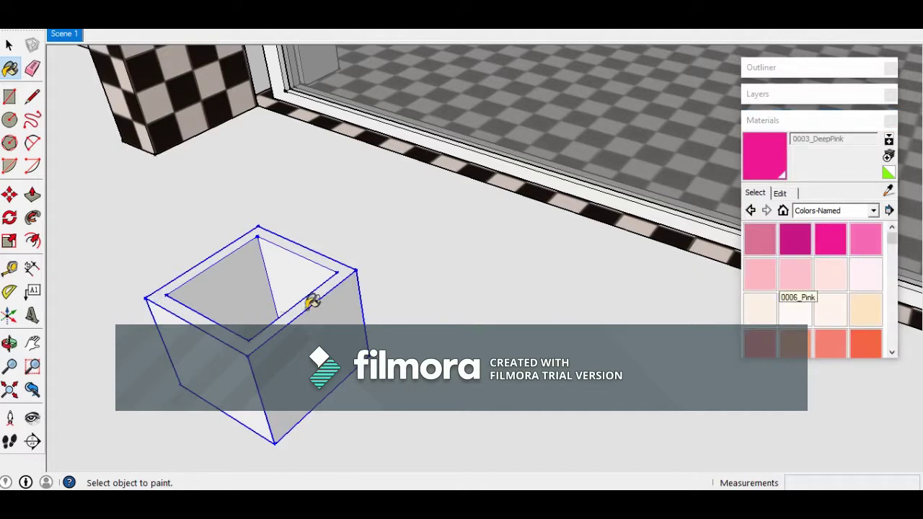
left_click(253, 305)
key("ctrl+z")
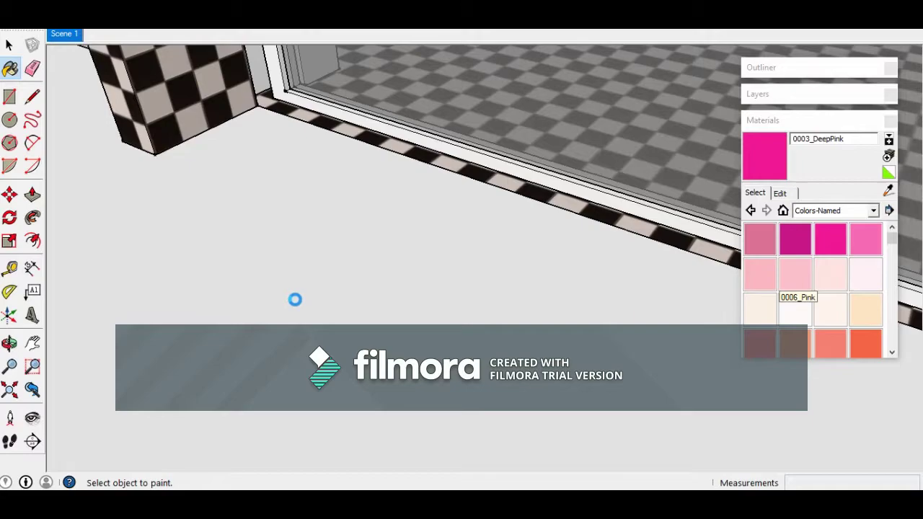
left_click(10, 47)
Try the Scale tool on the upper-storey window beside the corner column
scroll(300, 212, "down", 4)
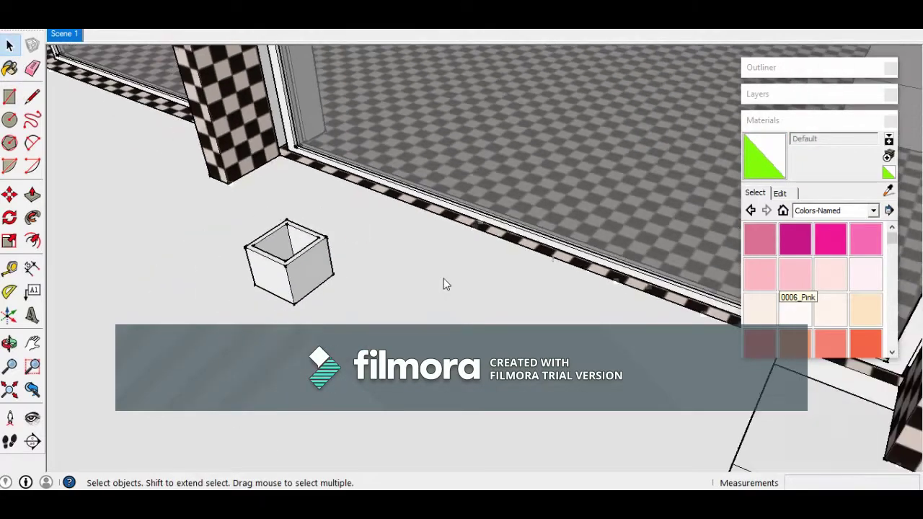
middle_click_drag(444, 282, 256, 311, "shift")
scroll(310, 263, "down", 1)
middle_click_drag(760, 119, 445, 298)
left_click(445, 274)
scroll(445, 274, "down", 1)
middle_click_drag(747, 313, 476, 269, "shift")
left_click(478, 205)
middle_click_drag(478, 206, 541, 232)
key("s")
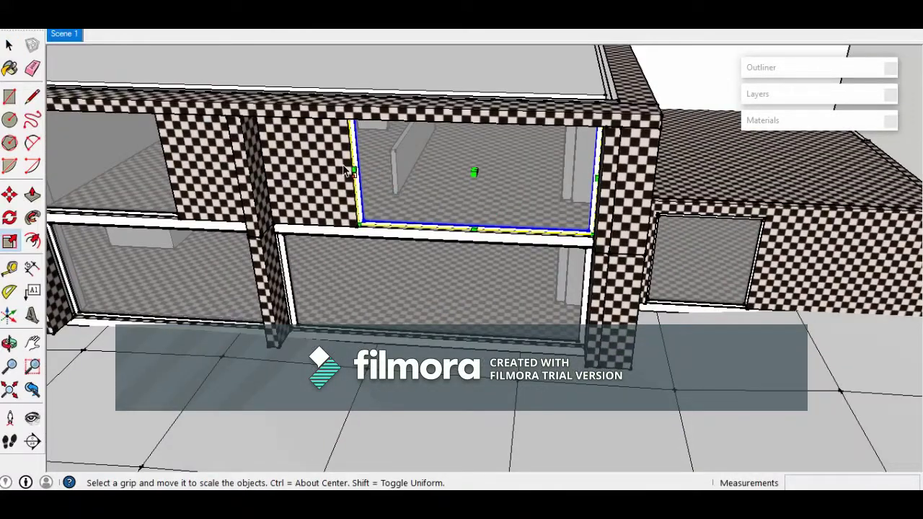
middle_click_drag(567, 190, 562, 190)
left_click(8, 44)
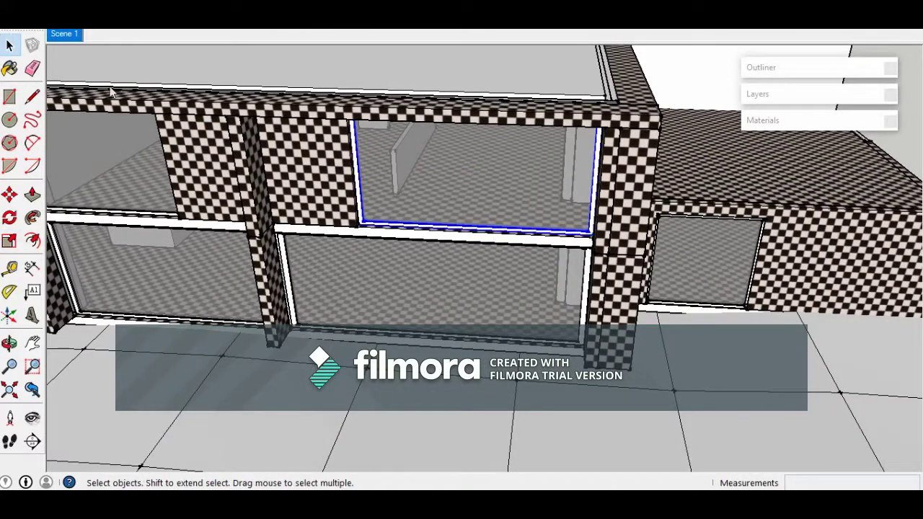
middle_click_drag(393, 185, 302, 199)
left_click(302, 199)
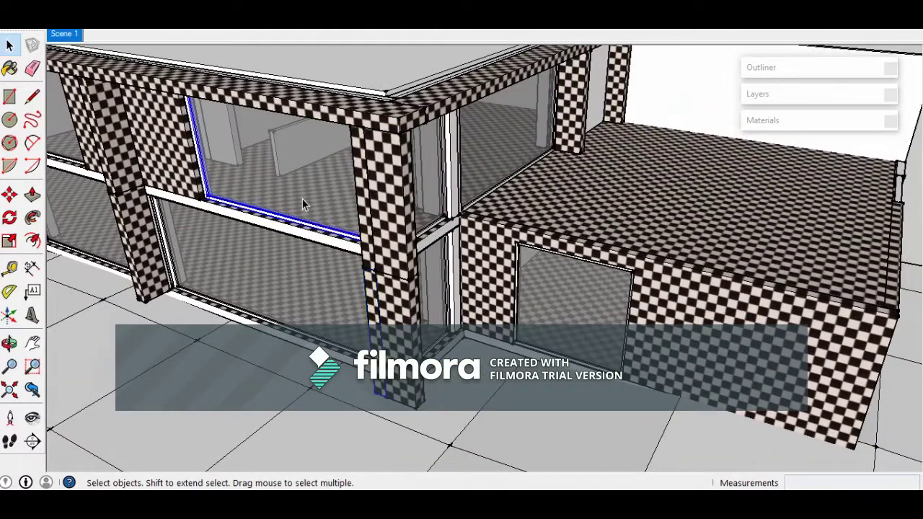
right_click(302, 198)
middle_click_drag(380, 330, 389, 204)
middle_click_drag(194, 225, 283, 222)
key("ctrl+z")
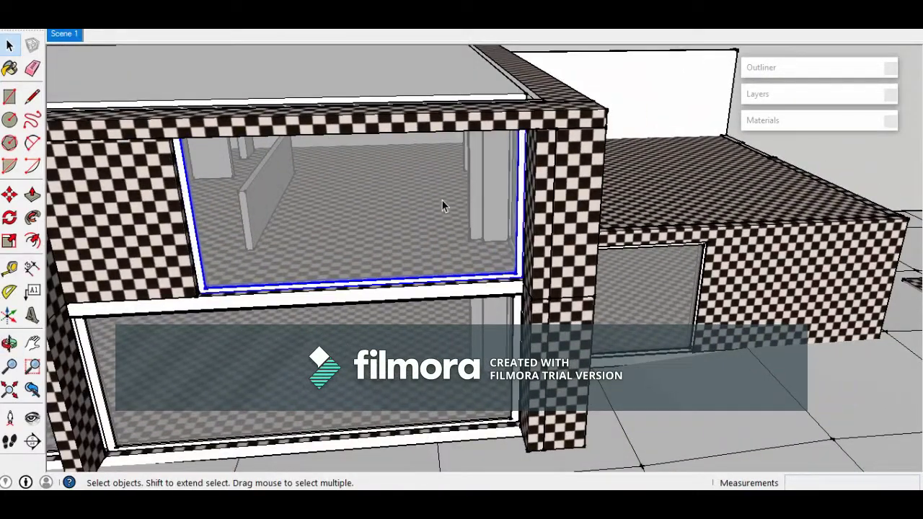
Examine the lower corner of the upper window's frame where it meets the floor band and corner column
scroll(543, 163, "up", 3)
middle_click_drag(543, 162, 608, 35)
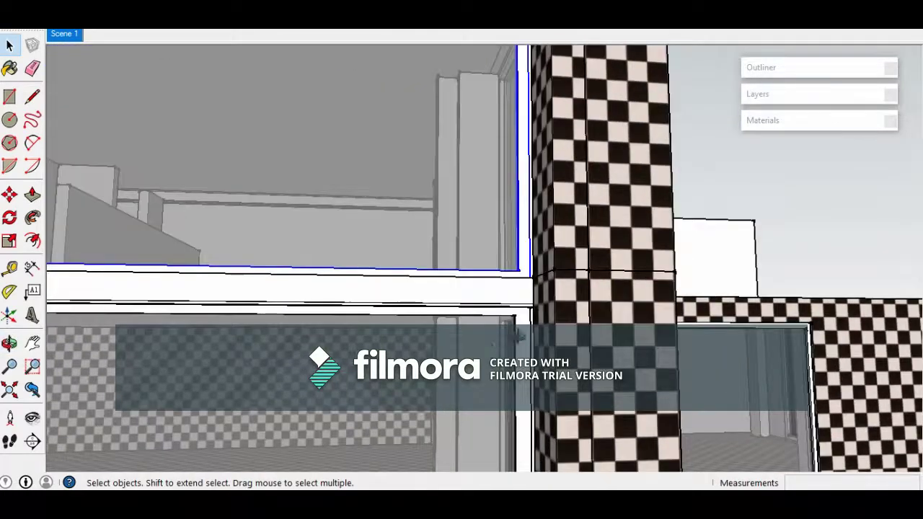
scroll(521, 327, "up", 4)
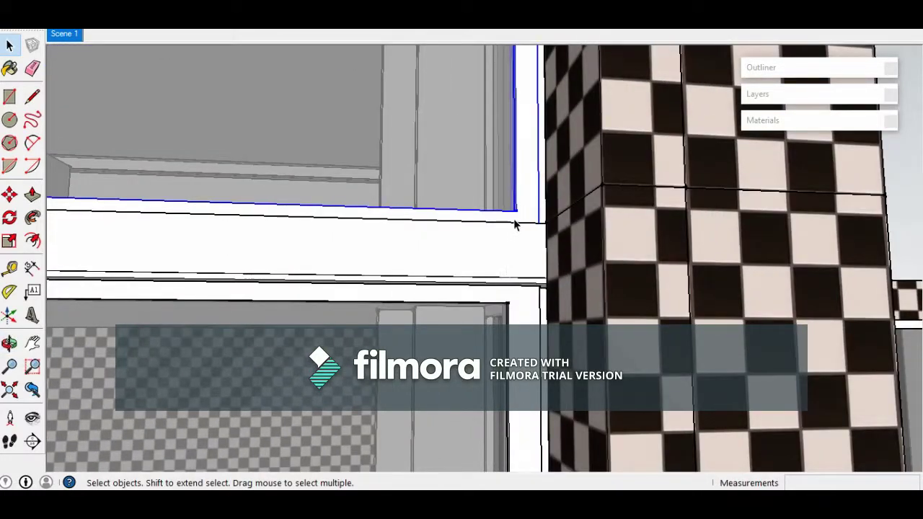
middle_click_drag(525, 227, 394, 269)
scroll(545, 313, "down", 3)
scroll(555, 393, "down", 2)
scroll(412, 323, "up", 1)
left_click(406, 316)
left_click(393, 250)
Reverse the long face on the underside of the window frame's head
scroll(392, 249, "up", 3)
scroll(392, 247, "up", 2)
middle_click_drag(645, 261, 511, 204)
scroll(621, 224, "up", 2)
left_click(665, 229)
scroll(515, 195, "up", 4)
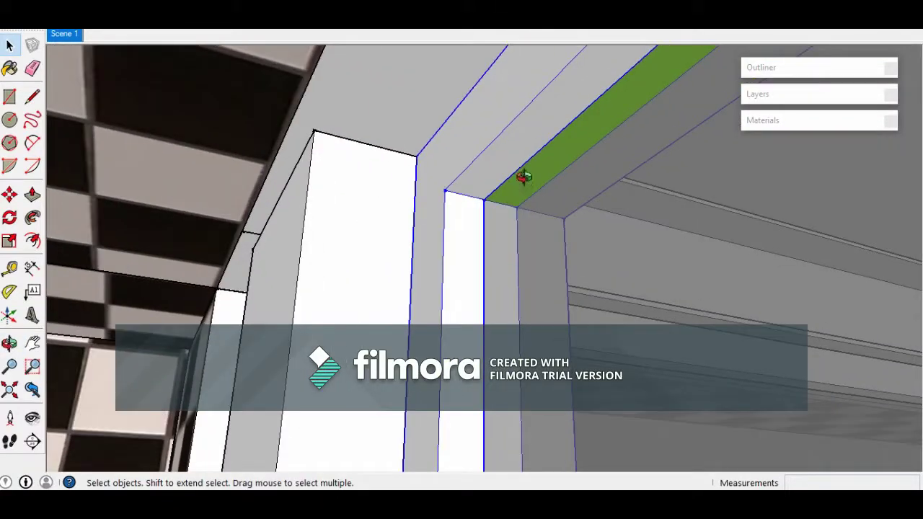
mouse_move(546, 177)
middle_mouse_down()
mouse_move(495, 226)
mouse_move(473, 276)
mouse_move(433, 167)
middle_mouse_up()
right_click(459, 158)
left_click(462, 134)
right_click(463, 134)
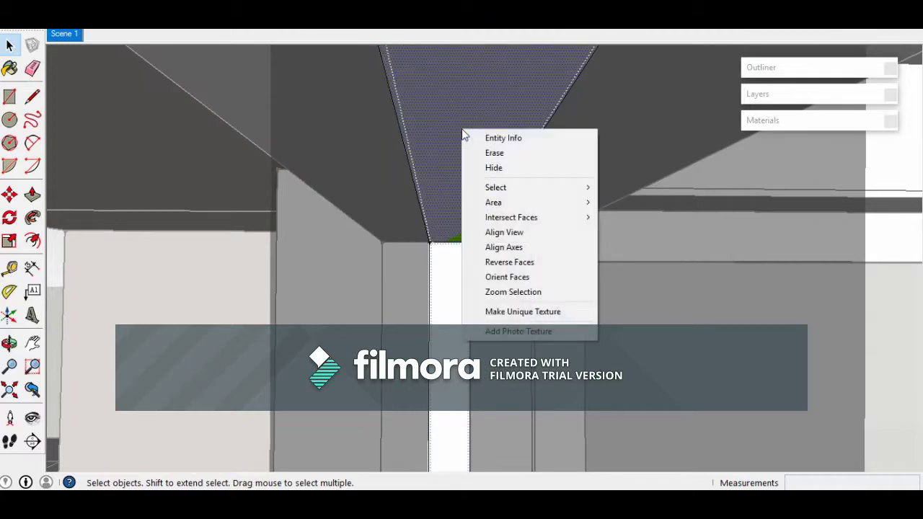
left_click(509, 262)
Inspect the facade from below and outside, ending with the upper-storey window beside the checkered wall panel selected
middle_click_drag(427, 307, 610, 287)
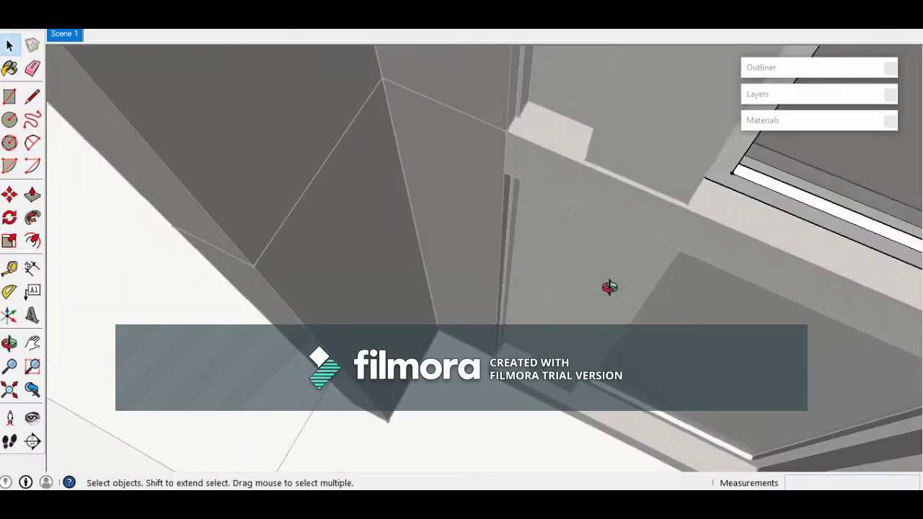
scroll(492, 244, "down", 4)
mouse_move(492, 245)
middle_mouse_down()
mouse_move(429, 269)
mouse_move(642, 205)
mouse_move(595, 229)
mouse_move(678, 132)
mouse_move(481, 224)
mouse_move(616, 178)
mouse_move(465, 94)
mouse_move(438, 119)
mouse_move(542, 112)
mouse_move(454, 79)
mouse_move(377, 94)
mouse_move(371, 120)
mouse_move(287, 121)
mouse_move(680, 156)
mouse_move(776, 101)
middle_mouse_up()
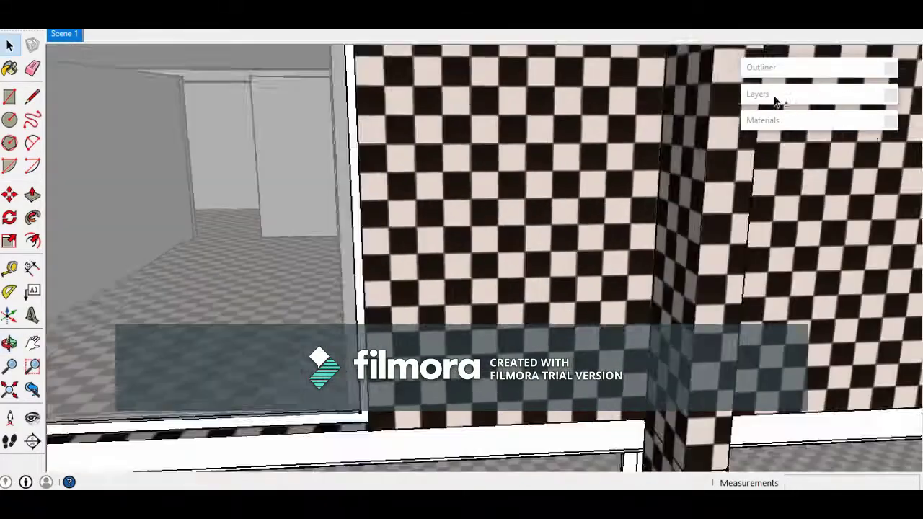
scroll(418, 217, "down", 6)
middle_click_drag(388, 223, 550, 261)
scroll(420, 140, "down", 2)
middle_click_drag(422, 145, 421, 235, "shift")
scroll(419, 220, "up", 3)
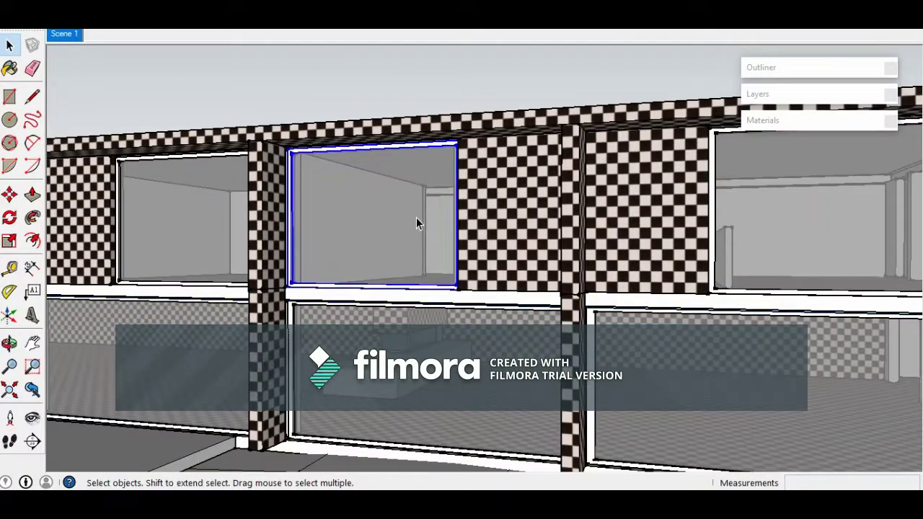
Browse the materials used in the model, including Translucent_Glass_Gray, and close the Materials listing again
left_click(819, 122)
left_click(829, 210)
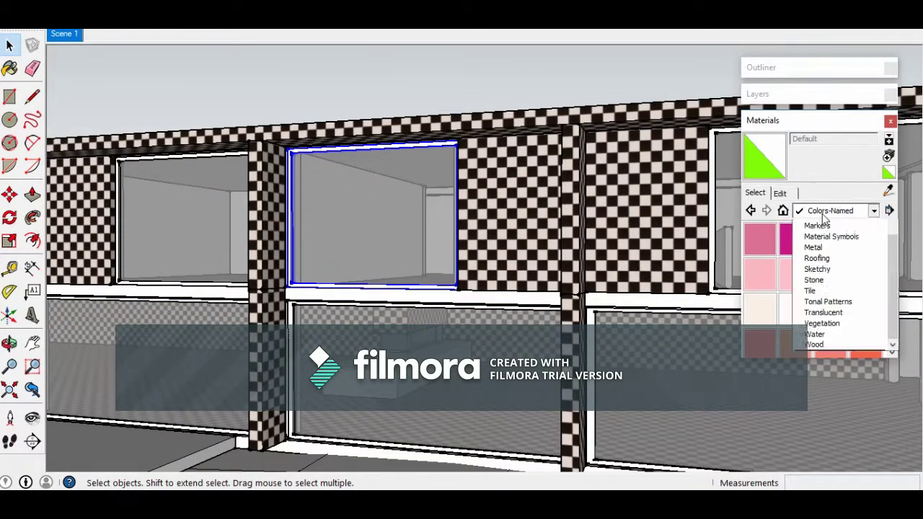
left_click(819, 223)
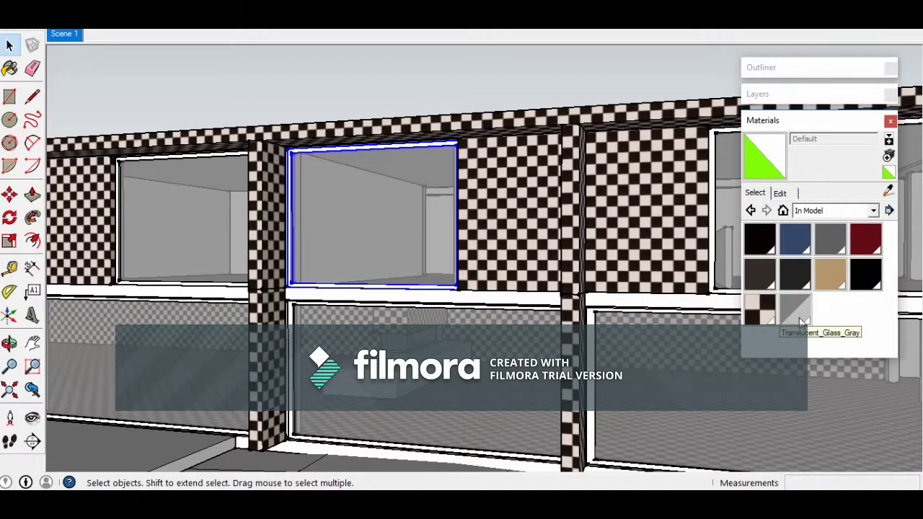
middle_click_drag(459, 183, 472, 181)
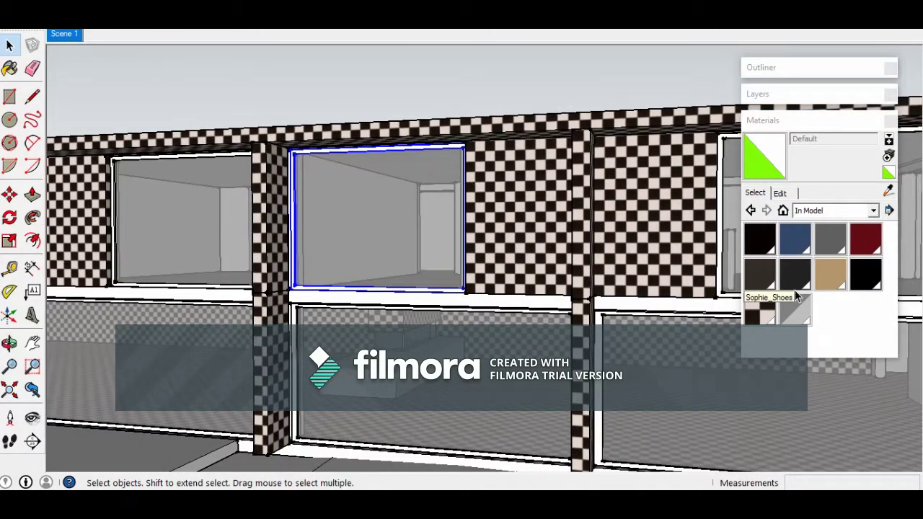
left_click(487, 98)
middle_click_drag(487, 98, 513, 108)
left_click(777, 124)
Select the checkered corner column's upper part and inspect how it meets the ground and the single-storey side wing
middle_click_drag(498, 166, 400, 242)
scroll(486, 193, "down", 1)
left_click(503, 193)
scroll(410, 188, "up", 2)
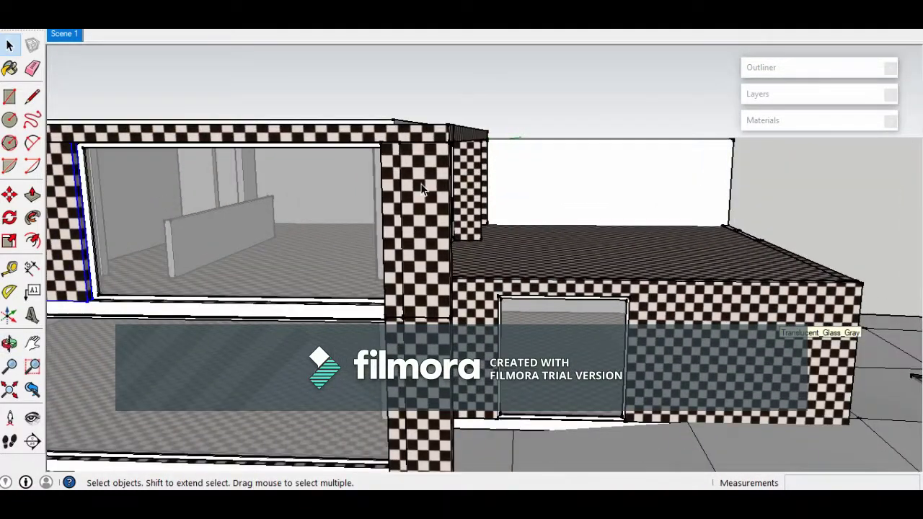
left_click(422, 185)
middle_click_drag(422, 186, 416, 225)
scroll(416, 226, "up", 2)
middle_click_drag(449, 411, 437, 304, "shift")
scroll(437, 304, "down", 1)
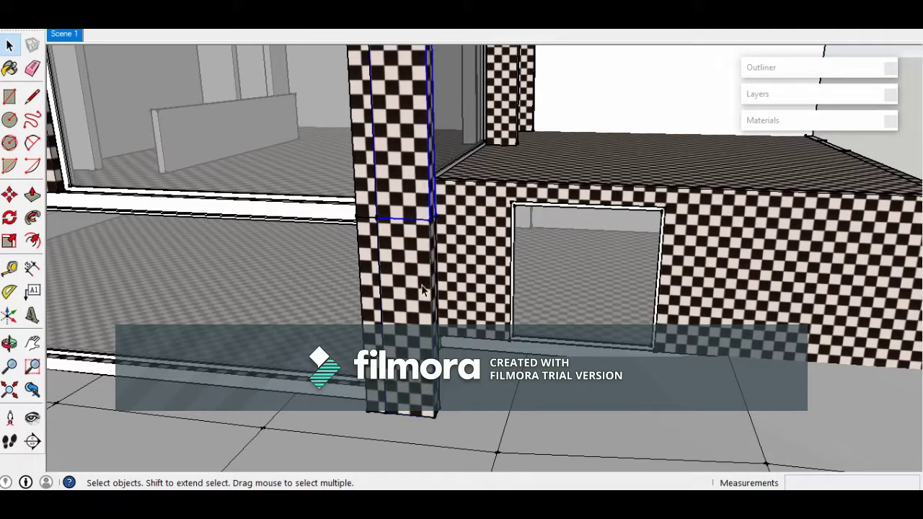
middle_click_drag(465, 261, 434, 302)
middle_click_drag(484, 207, 589, 290)
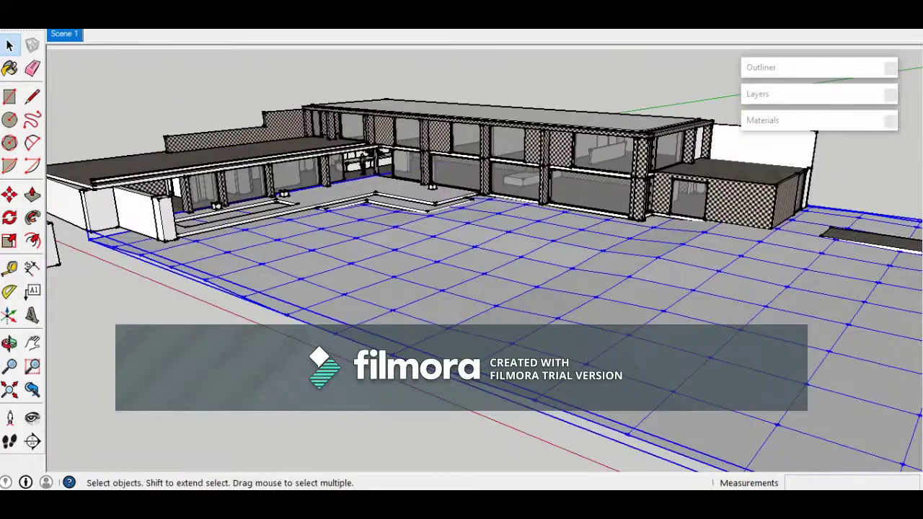
Select the staircase inside the house and examine its steps from behind the kitchen island
middle_click_drag(482, 215, 496, 294, "shift")
scroll(321, 225, "up", 4)
middle_click_drag(409, 191, 436, 152)
left_click(425, 242)
scroll(427, 234, "up", 2)
scroll(365, 223, "up", 3)
middle_click_drag(365, 222, 423, 181)
scroll(317, 118, "up", 8)
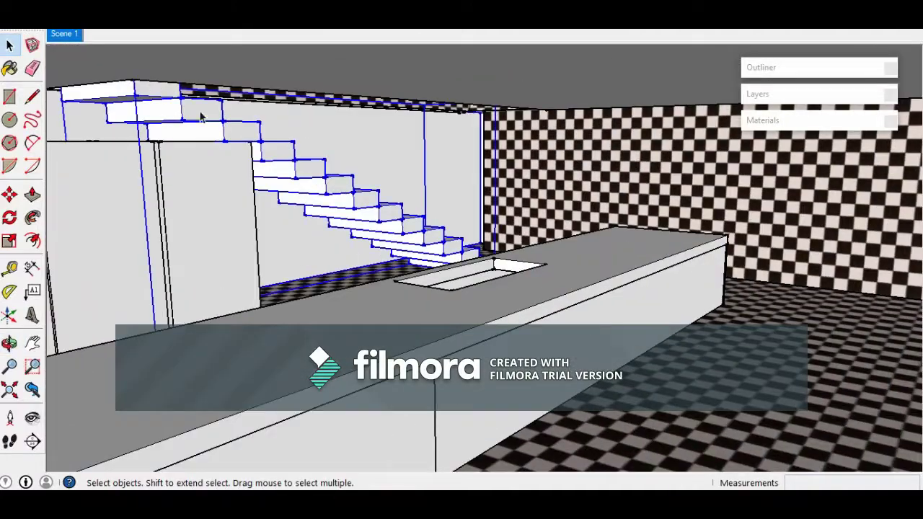
View the staircase and kitchen from the terrace through the open inner corner of the house
middle_click_drag(108, 123, 418, 254)
scroll(508, 271, "down", 5)
middle_click_drag(583, 290, 469, 195, "shift")
scroll(498, 249, "down", 3)
middle_click_drag(509, 267, 475, 113)
scroll(475, 114, "down", 4)
middle_click_drag(467, 261, 424, 163)
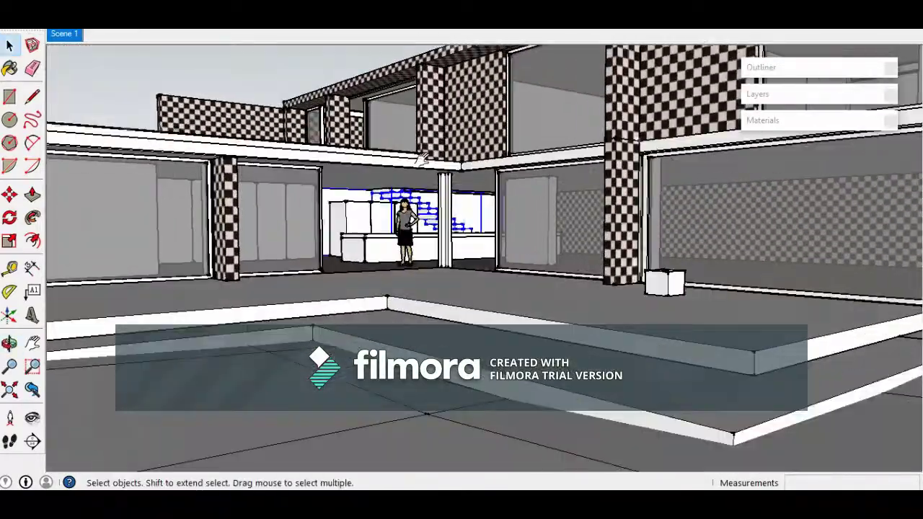
Examine the staircase's treads, risers and undersides up close, from the upper landing down to the lowest steps
scroll(433, 188, "up", 8)
mouse_move(450, 198)
middle_mouse_down()
mouse_move(469, 204)
mouse_move(493, 185)
mouse_move(418, 181)
mouse_move(418, 196)
mouse_move(437, 189)
middle_mouse_up()
scroll(418, 195, "up", 3)
middle_click_drag(543, 330, 305, 170)
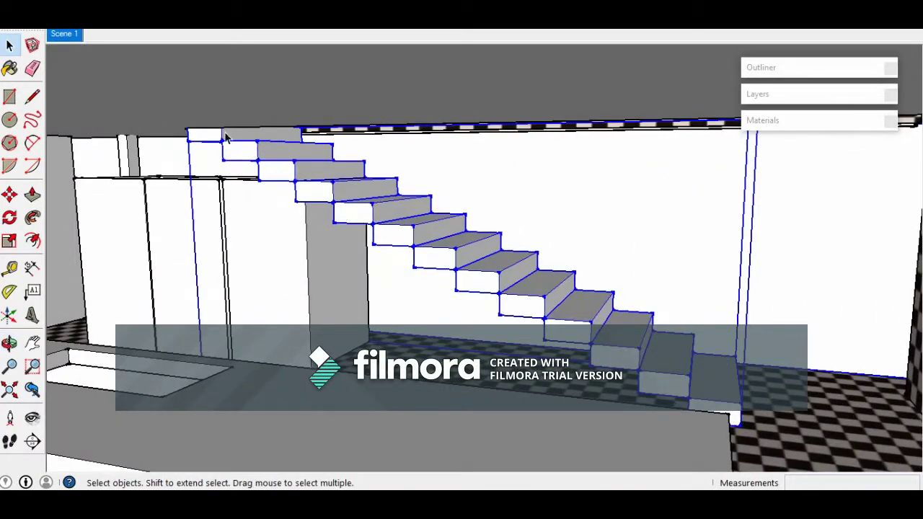
middle_click_drag(597, 301, 336, 207)
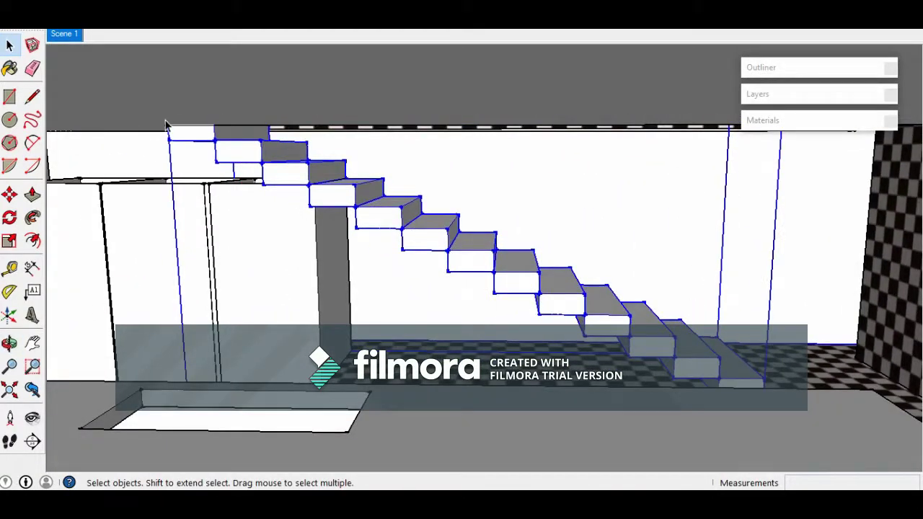
scroll(195, 143, "up", 1)
scroll(366, 269, "down", 1)
mouse_move(366, 269)
middle_mouse_down()
mouse_move(325, 180)
mouse_move(347, 232)
mouse_move(304, 234)
mouse_move(299, 151)
middle_mouse_up()
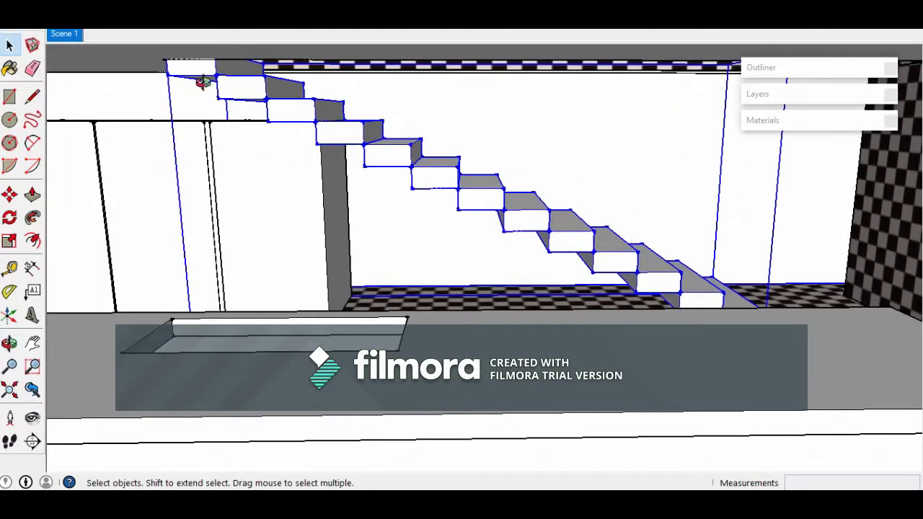
middle_click_drag(691, 268, 529, 209)
middle_click_drag(274, 99, 466, 266)
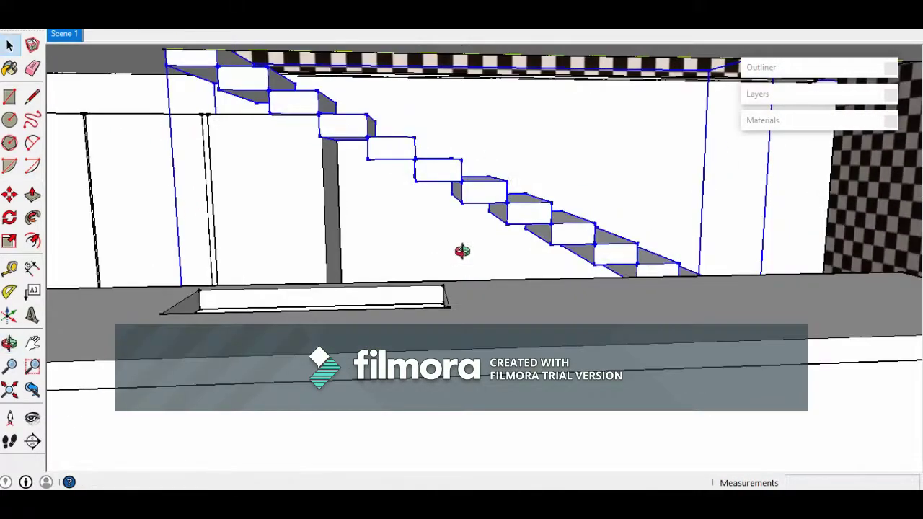
mouse_move(336, 119)
middle_mouse_down()
mouse_move(408, 293)
mouse_move(517, 235)
mouse_move(447, 98)
mouse_move(482, 267)
mouse_move(408, 192)
mouse_move(345, 218)
mouse_move(408, 271)
mouse_move(330, 181)
mouse_move(215, 209)
mouse_move(477, 209)
middle_mouse_up()
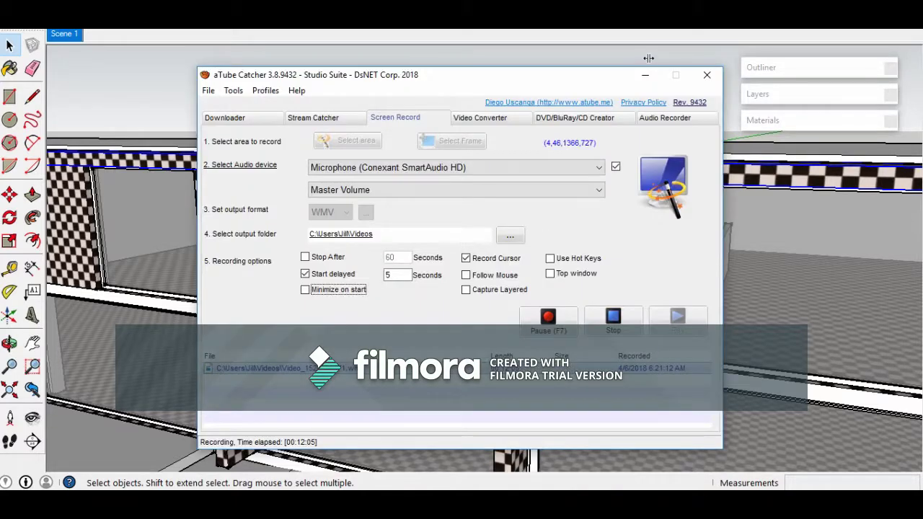
Minimize the screen recorder, switch to the ground-floor plan in SketchBook, and examine the living room, terrace and entrance areas
left_click(644, 74)
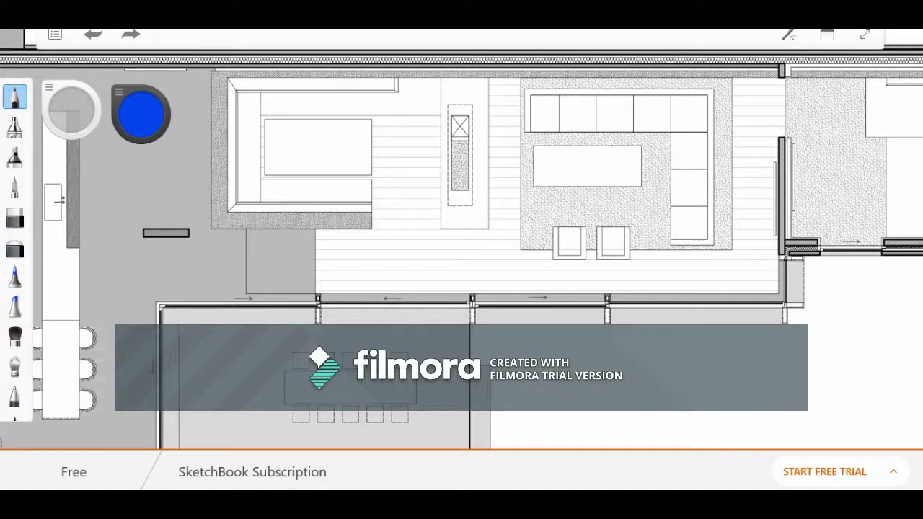
scroll(461, 238, "down", 2)
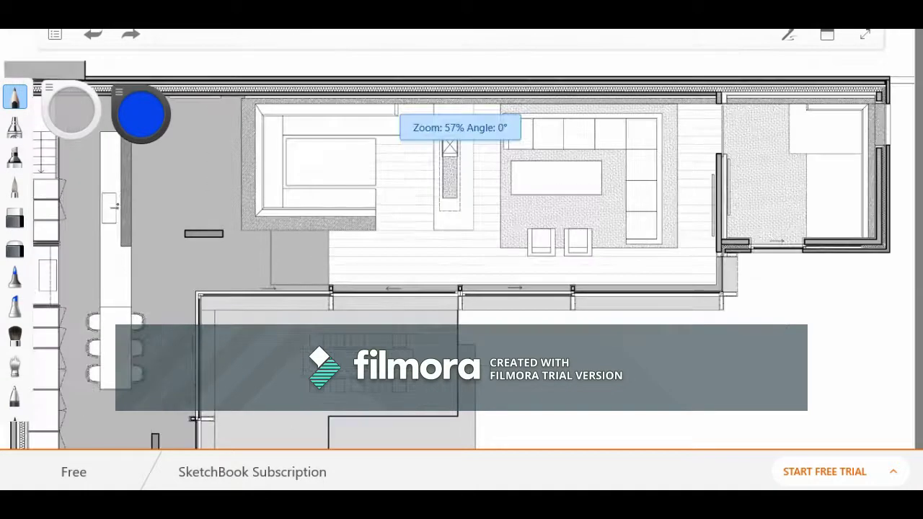
scroll(461, 238, "up", 3)
scroll(439, 287, "up", 3)
scroll(461, 238, "down", 5)
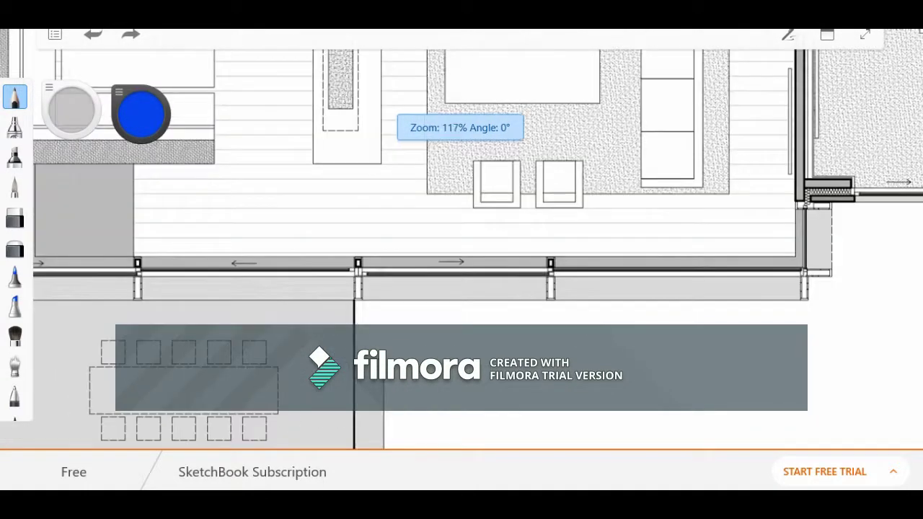
scroll(335, 251, "down", 5)
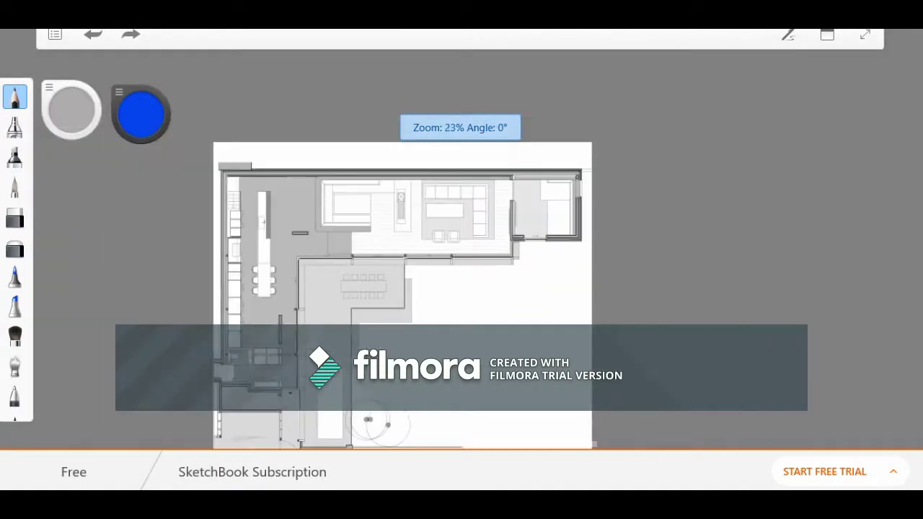
scroll(263, 238, "up", 6)
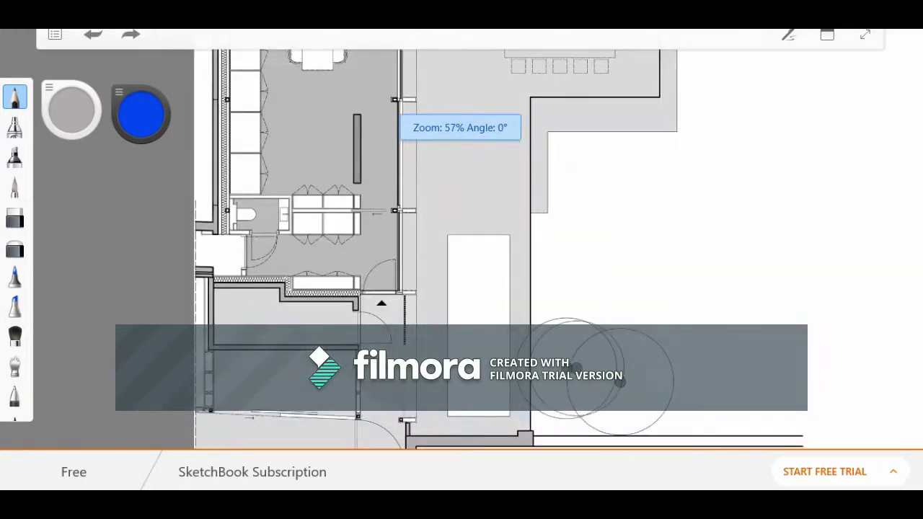
Draw a blue arrow pointing into the house at the rear entrance beside the toilet on the plan
left_click_drag(278, 181, 296, 218)
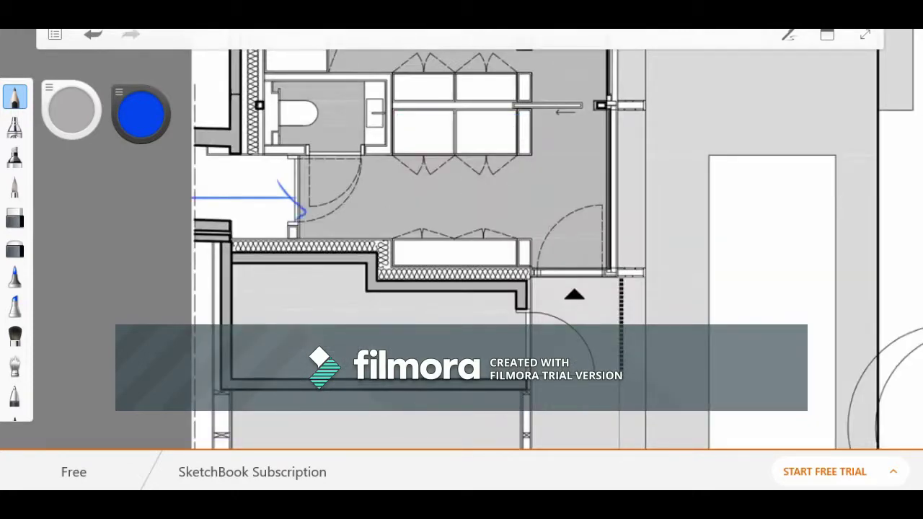
key("ctrl+z")
scroll(642, 311, "down", 4)
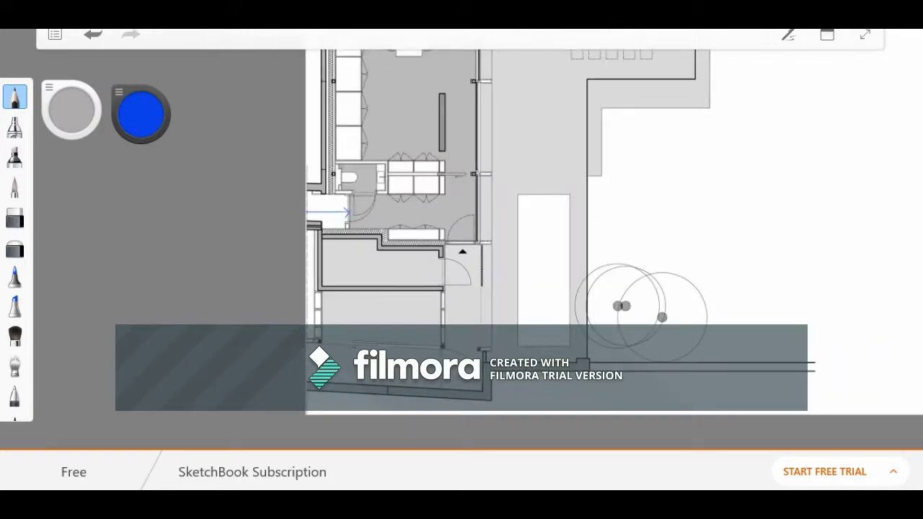
scroll(622, 306, "up", 6)
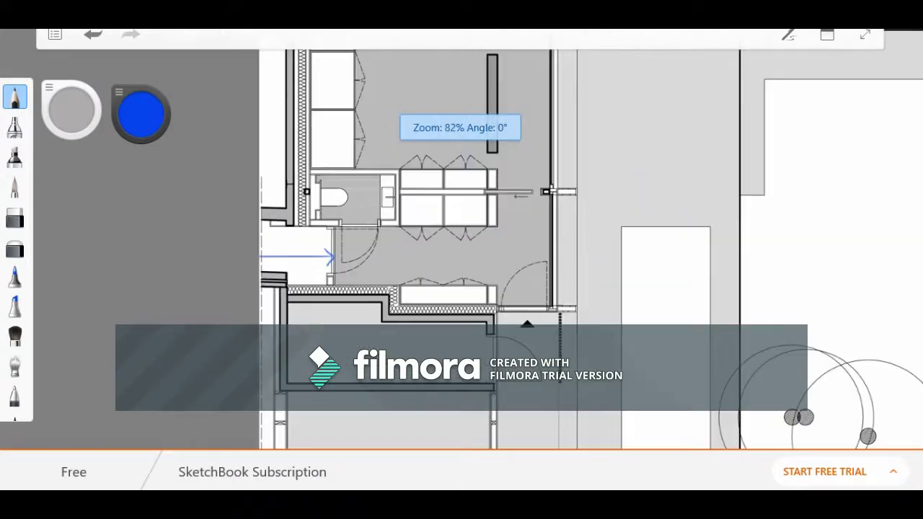
Mark the double cabinets beside the toilet with a blue diagonal stroke and a cross in each narrow end compartment
mouse_move(388, 203)
left_mouse_down()
mouse_move(435, 239)
mouse_move(402, 240)
left_mouse_up()
key("ctrl+z")
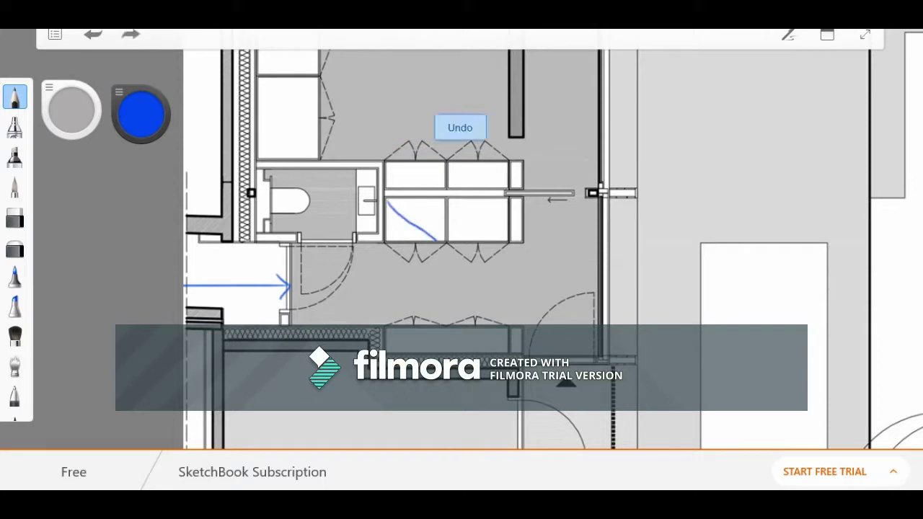
left_click_drag(513, 200, 522, 231)
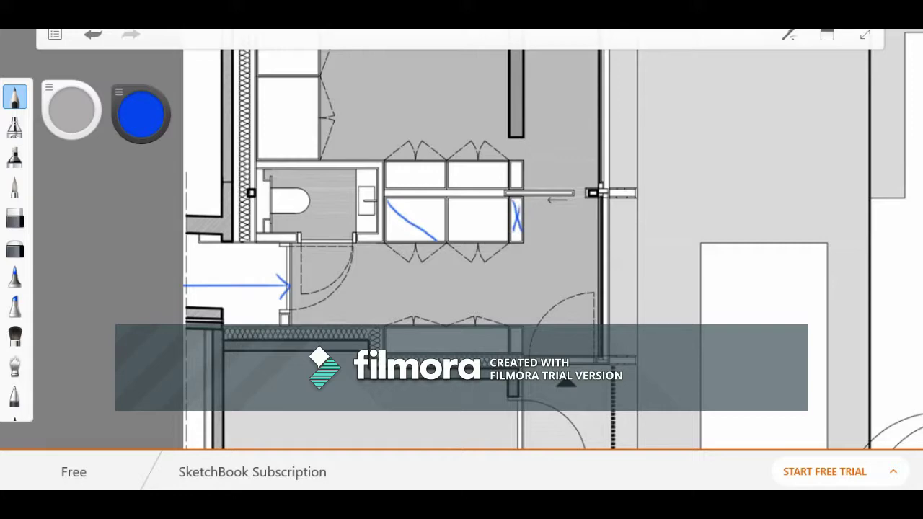
key("ctrl+z")
scroll(509, 210, "up", 4)
left_click_drag(527, 193, 504, 260)
scroll(509, 216, "down", 1)
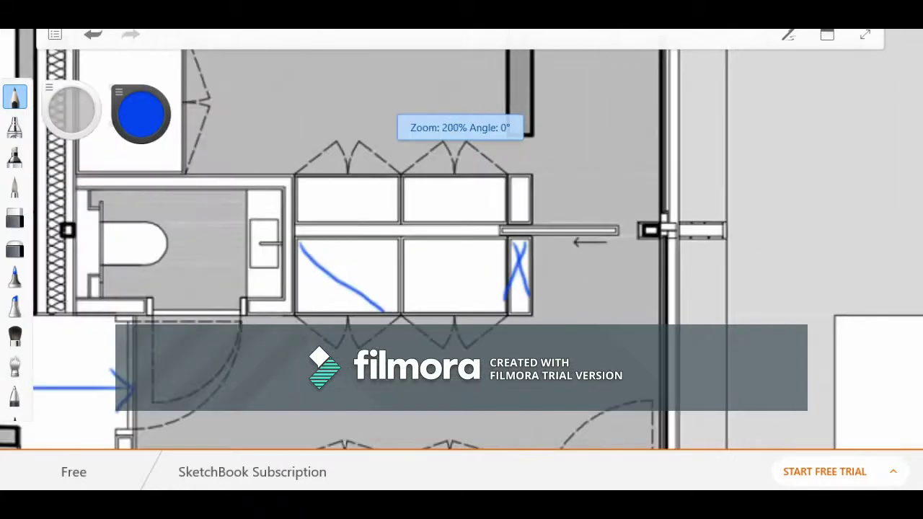
scroll(462, 238, "up", 3)
mouse_move(515, 181)
left_mouse_down()
mouse_move(544, 262)
mouse_move(511, 255)
left_mouse_up()
scroll(461, 238, "down", 4)
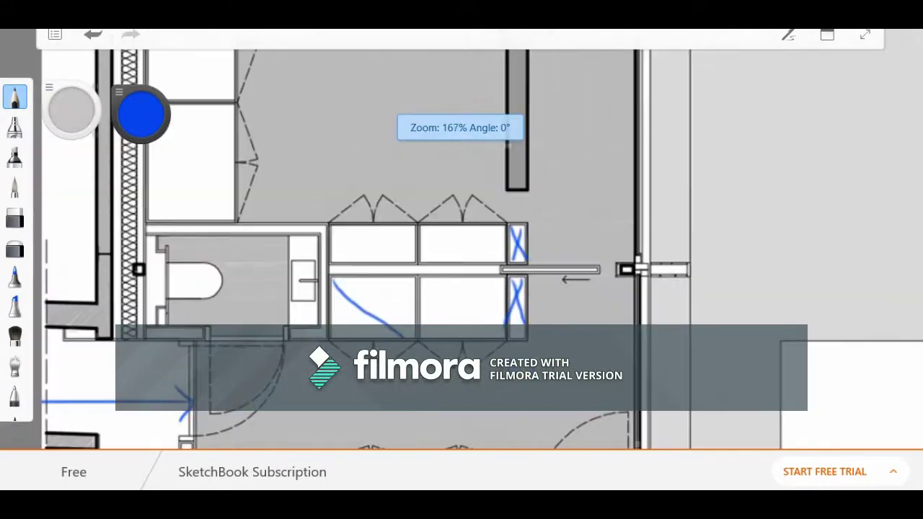
Cross the long white rectangle on the terrace in blue and draw a horizontal stroke across the lawn
scroll(462, 238, "down", 4)
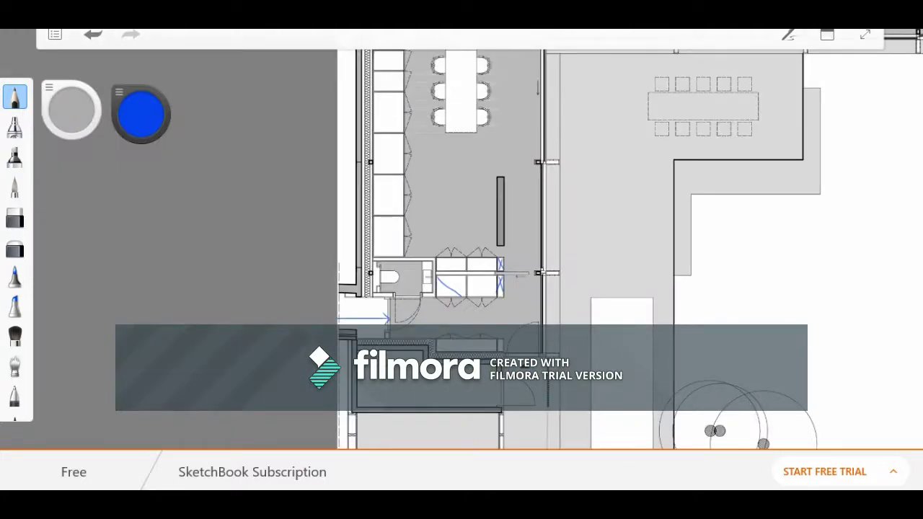
scroll(461, 238, "down", 3)
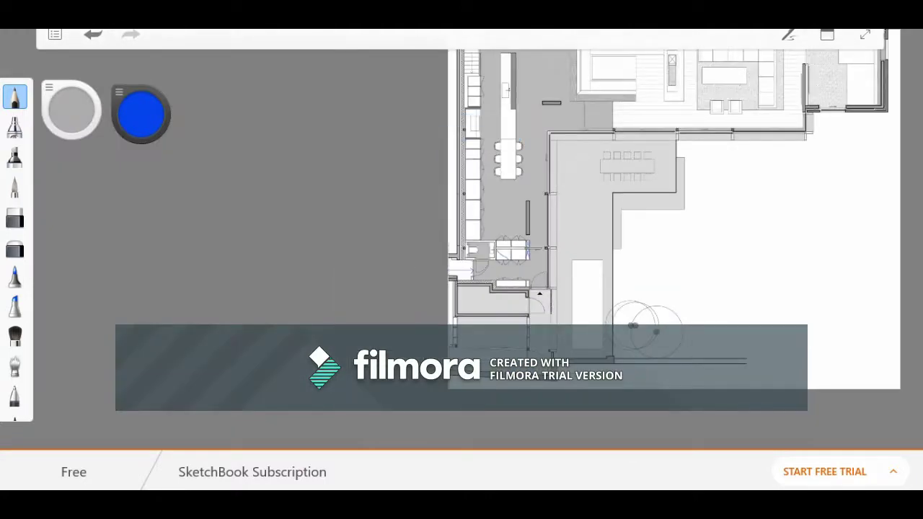
left_click_drag(669, 271, 871, 271)
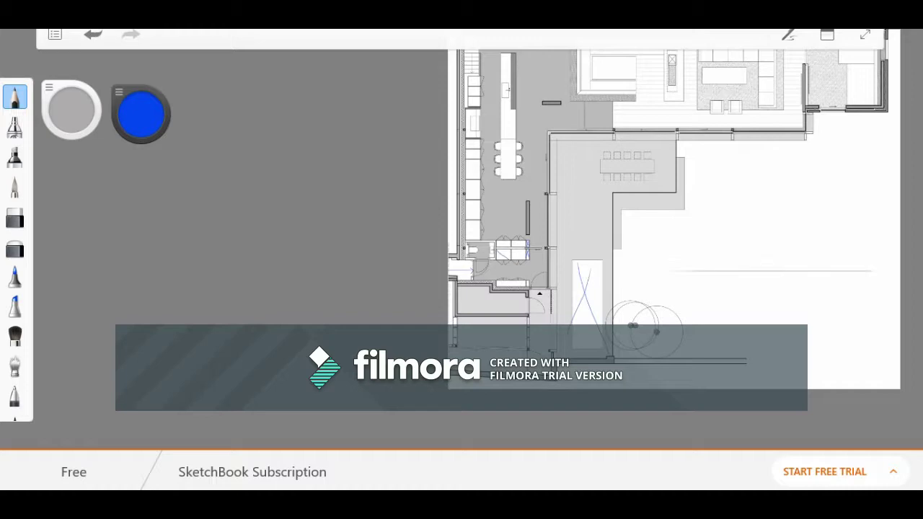
Draw a blue horizontal stroke along the outdoor dining table and a small mark beside it
scroll(601, 267, "up", 3)
scroll(577, 245, "down", 2)
scroll(634, 187, "up", 2)
left_click_drag(576, 147, 637, 147)
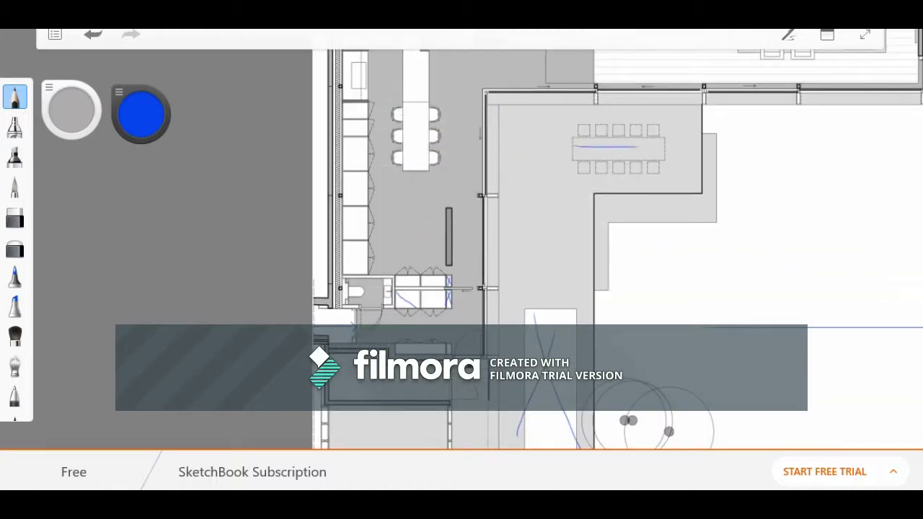
scroll(561, 172, "up", 1)
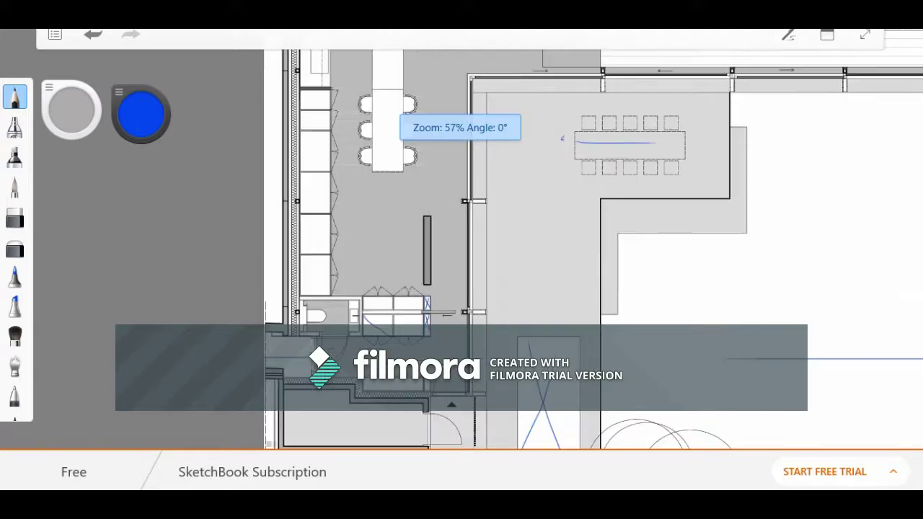
Write a blue letter K in the kitchen aisle between the wall cabinets and the island
scroll(534, 198, "down", 4)
scroll(437, 165, "up", 3)
scroll(451, 245, "down", 2)
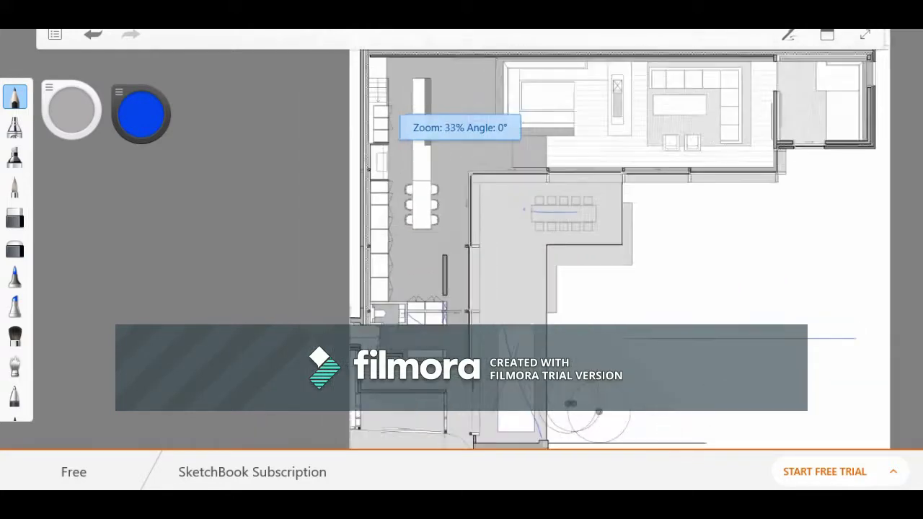
scroll(414, 166, "up", 1)
scroll(407, 176, "up", 3)
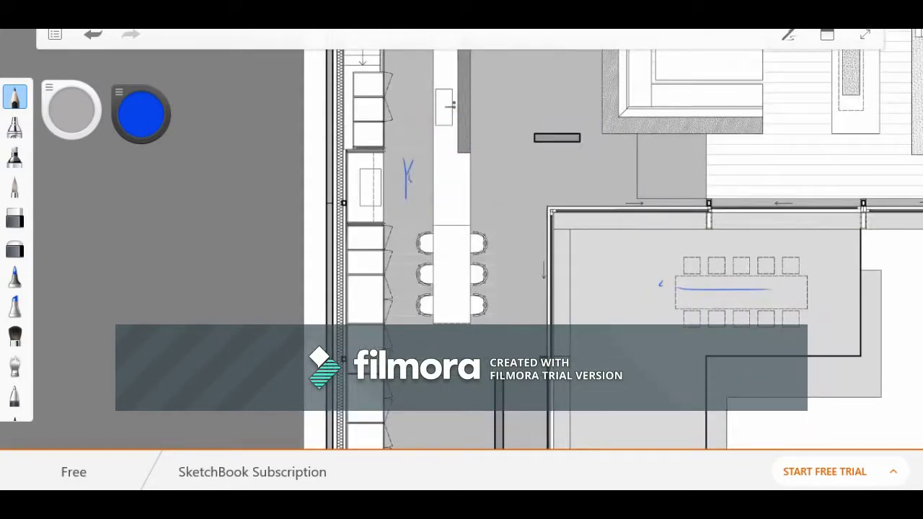
scroll(408, 176, "down", 1)
scroll(408, 176, "up", 5)
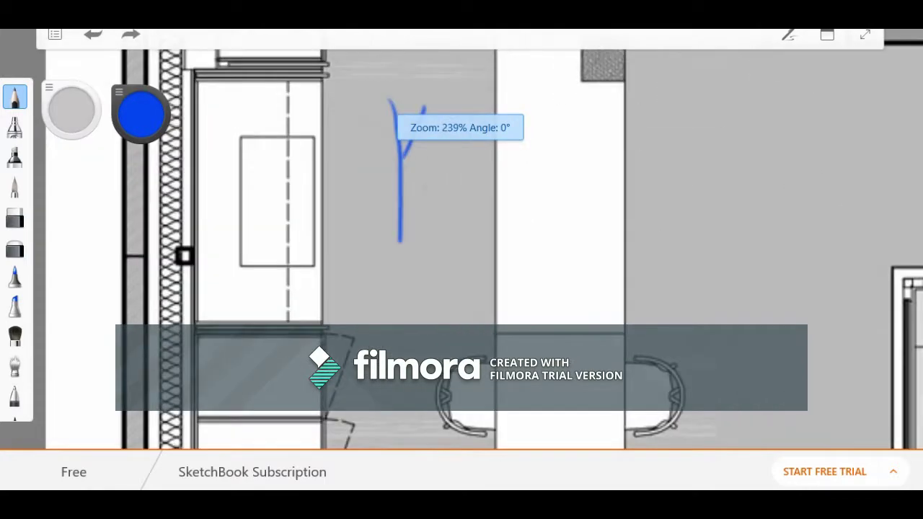
scroll(408, 176, "down", 6)
scroll(408, 176, "up", 4)
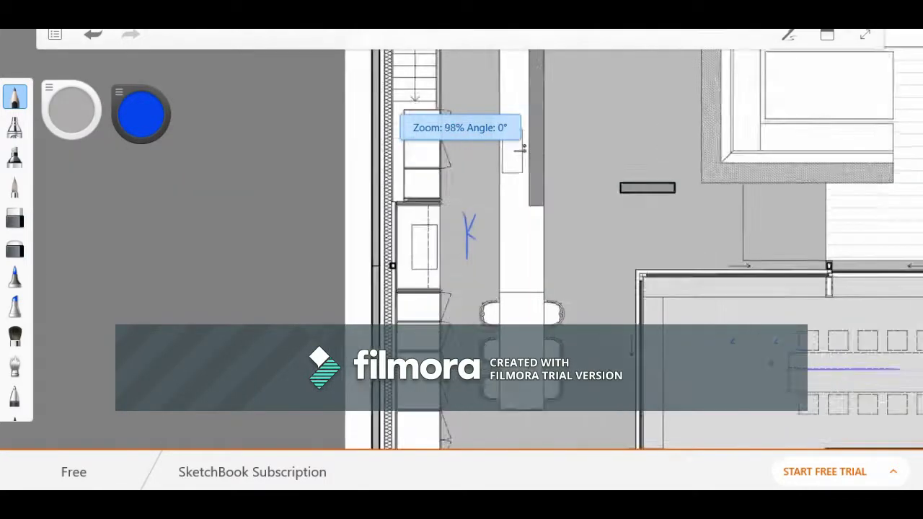
scroll(407, 176, "up", 1)
scroll(407, 176, "down", 4)
scroll(408, 175, "up", 2)
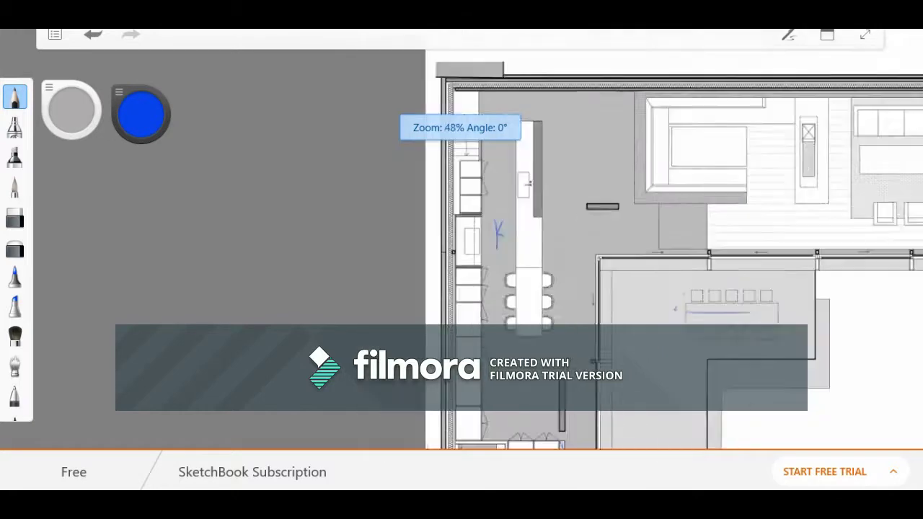
Circle the free-standing wall block between the kitchen island and the sunken seating area in blue
scroll(407, 176, "up", 3)
scroll(408, 176, "down", 1)
scroll(408, 176, "up", 5)
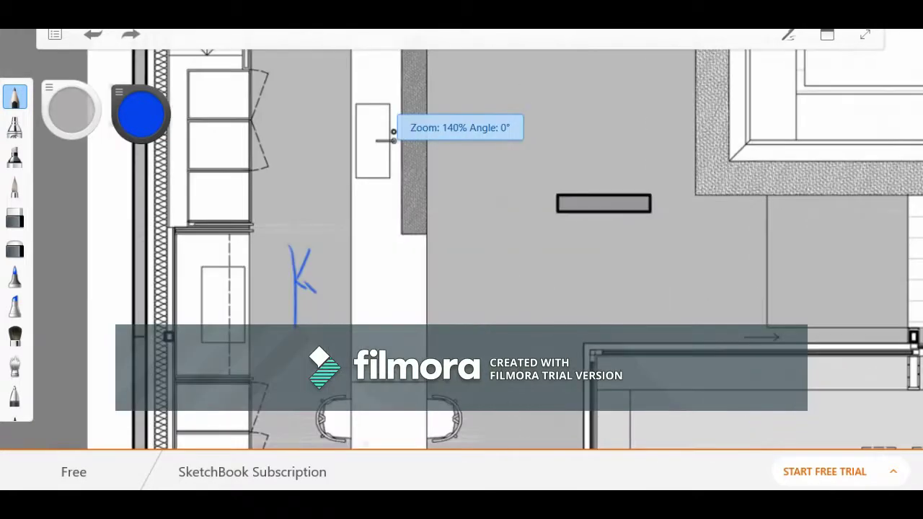
left_click_drag(570, 191, 656, 186)
scroll(656, 186, "down", 6)
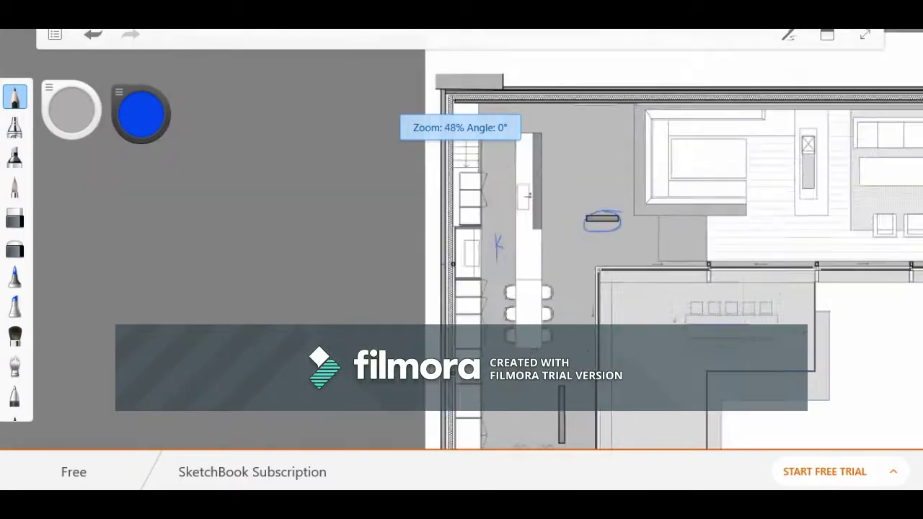
Draw blue vertical strokes across the living area in line with the facade columns, ending at the end room's dividing wall
scroll(656, 186, "up", 3)
scroll(656, 186, "down", 5)
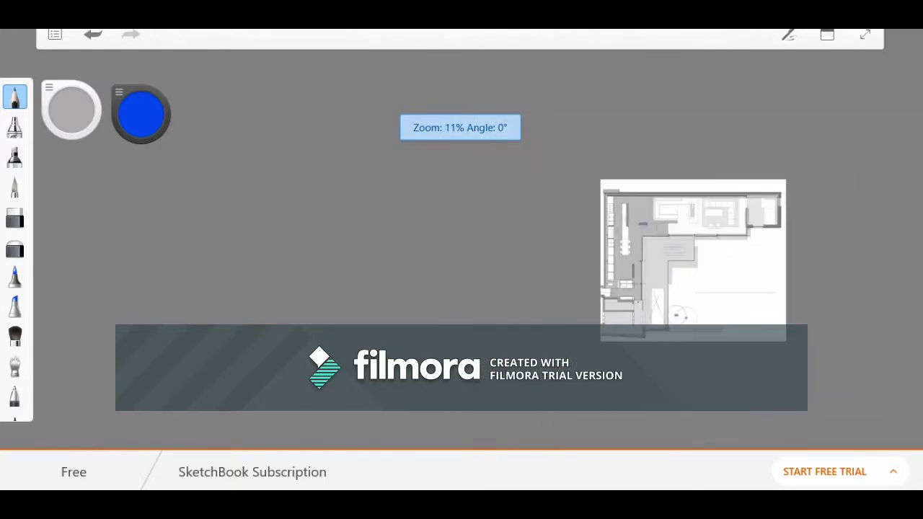
scroll(656, 186, "up", 4)
left_click_drag(597, 163, 604, 285)
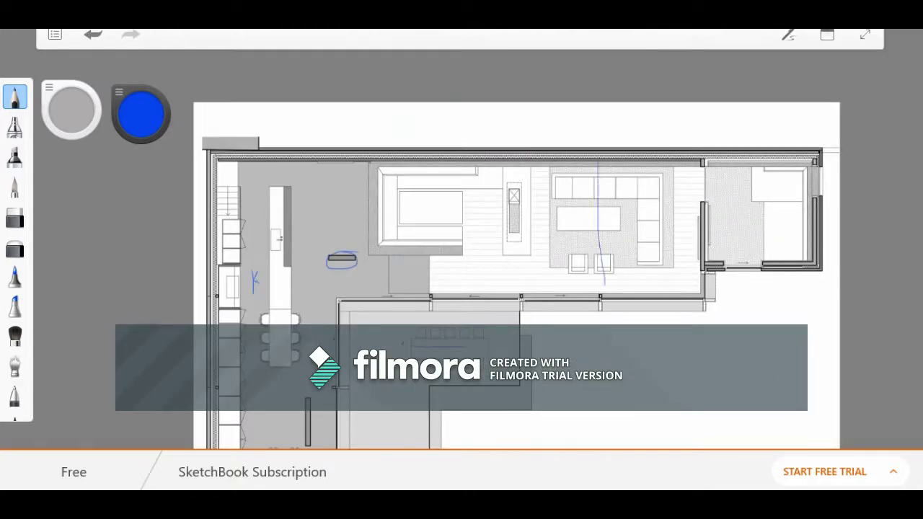
left_click_drag(522, 137, 513, 320)
left_click_drag(424, 203, 411, 325)
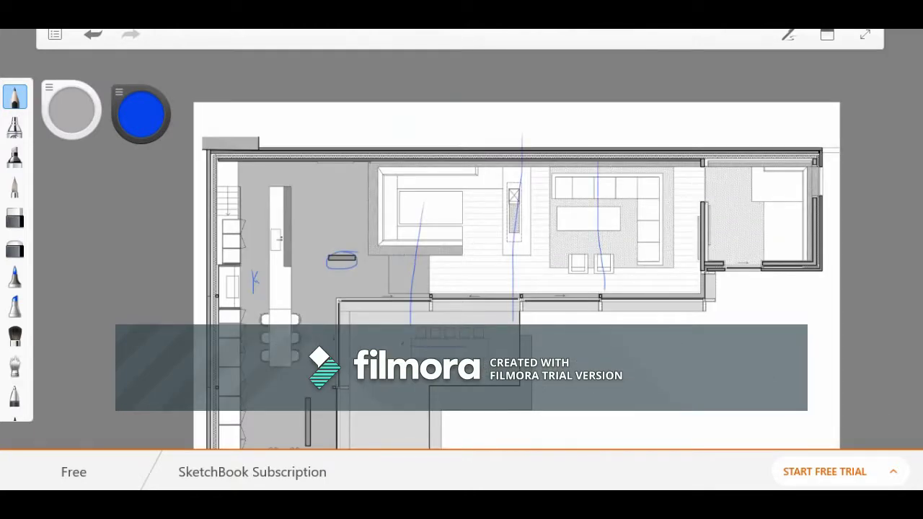
key("ctrl+z")
left_click_drag(432, 157, 435, 296)
left_click_drag(702, 159, 703, 342)
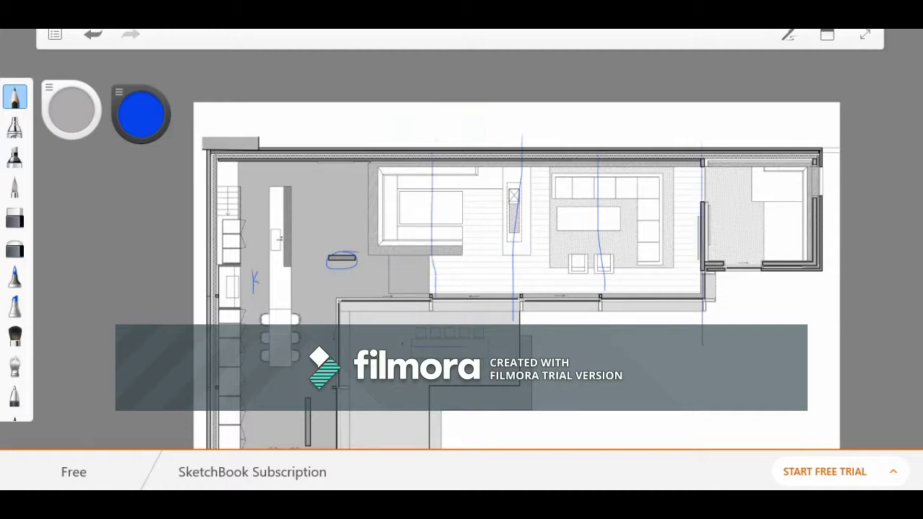
Trace the end room's outer side wall and front wall in blue and add a small tick outside their corner
left_click_drag(820, 168, 827, 269)
key("ctrl+z")
left_click_drag(811, 167, 812, 231)
scroll(822, 245, "up", 5)
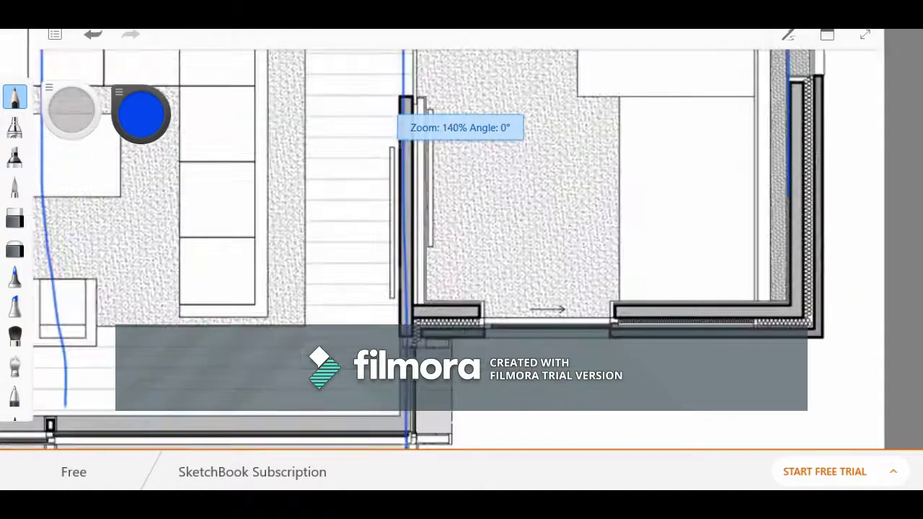
scroll(821, 245, "up", 3)
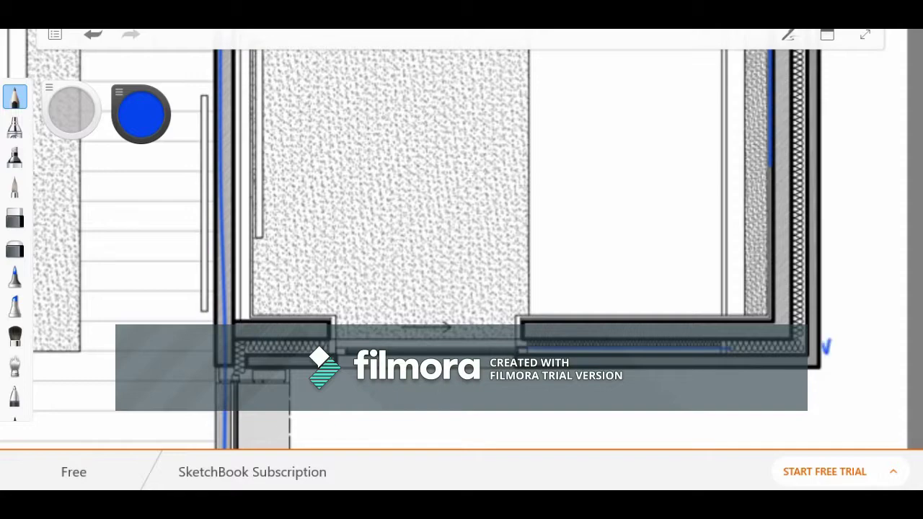
scroll(338, 339, "down", 6)
Mark the end room's rear wall lining with short blue strokes above the corner bench
scroll(392, 203, "up", 4)
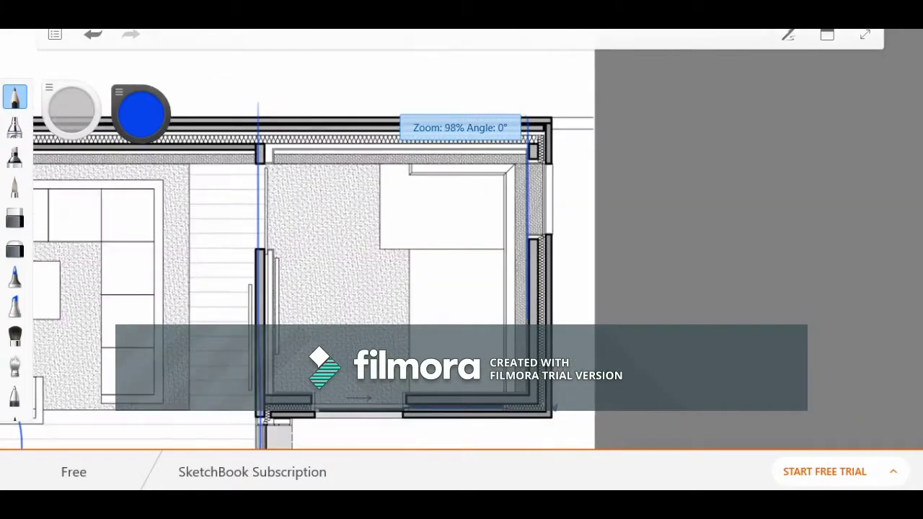
left_click_drag(382, 160, 490, 169)
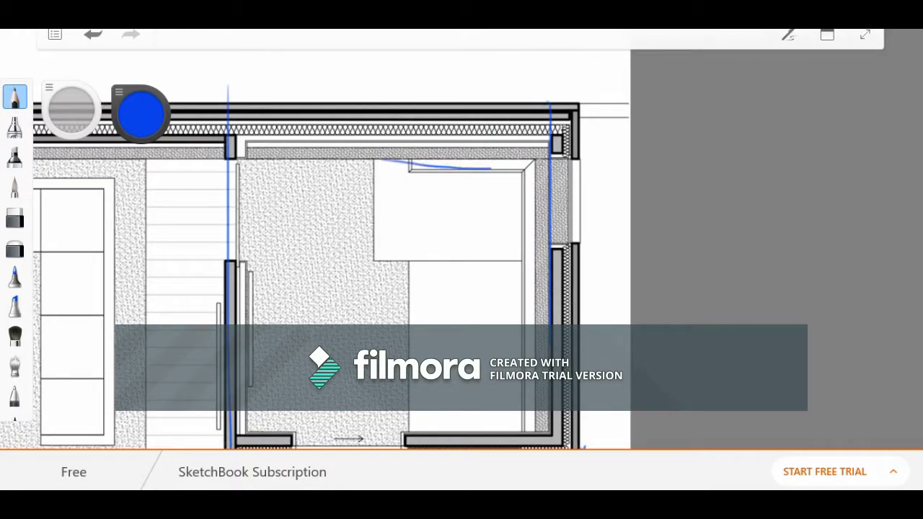
key("ctrl+z")
scroll(415, 244, "down", 6)
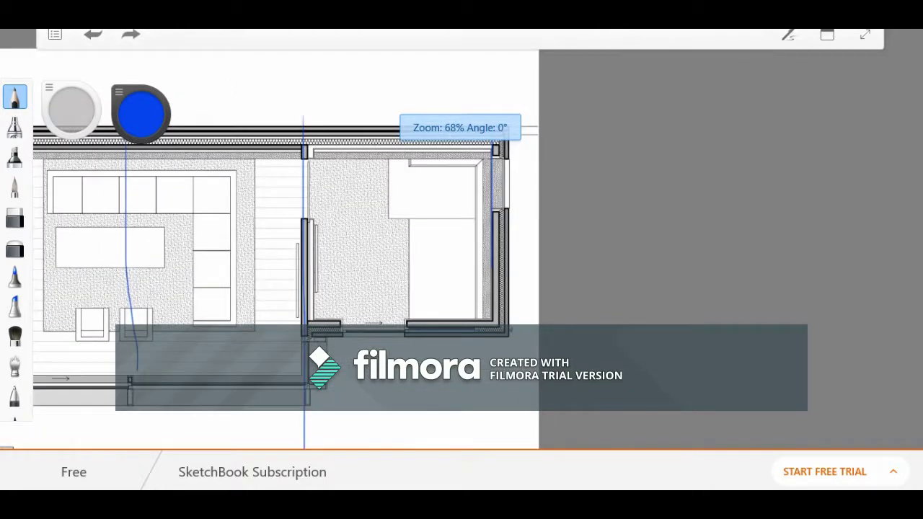
scroll(416, 216, "up", 7)
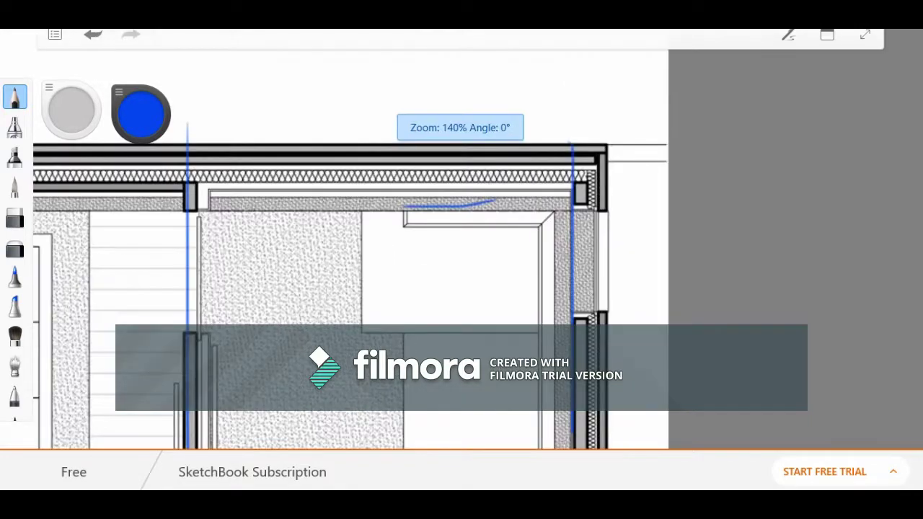
scroll(416, 244, "down", 6)
scroll(416, 216, "up", 7)
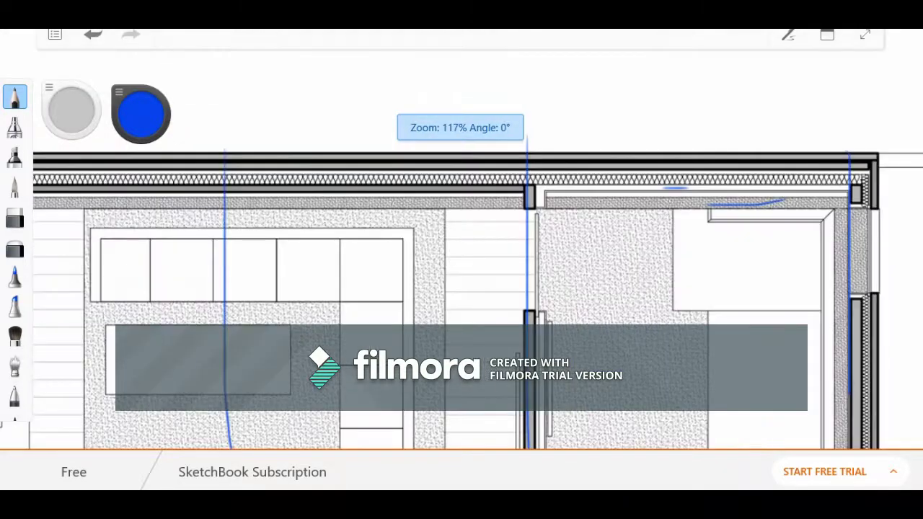
scroll(415, 244, "down", 8)
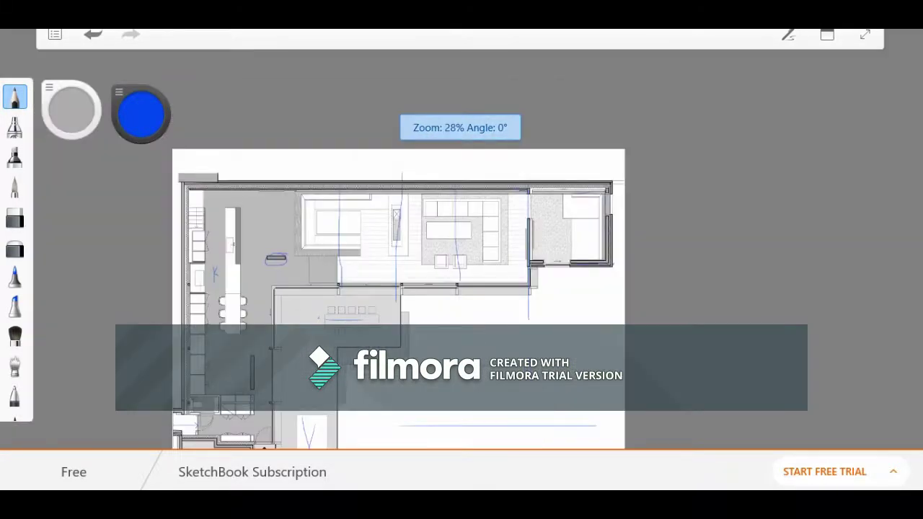
Change the pencil colour to red
scroll(520, 206, "up", 2)
left_click(141, 114)
left_click(186, 125)
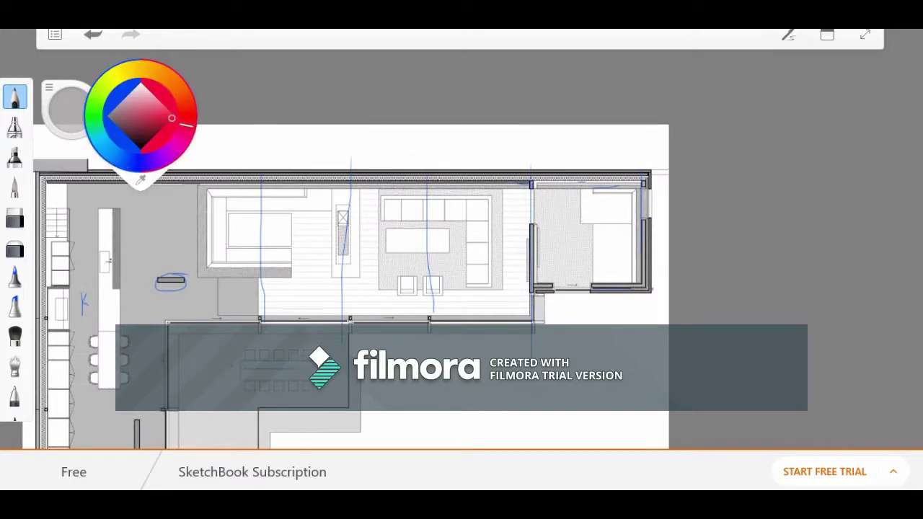
scroll(416, 252, "down", 3)
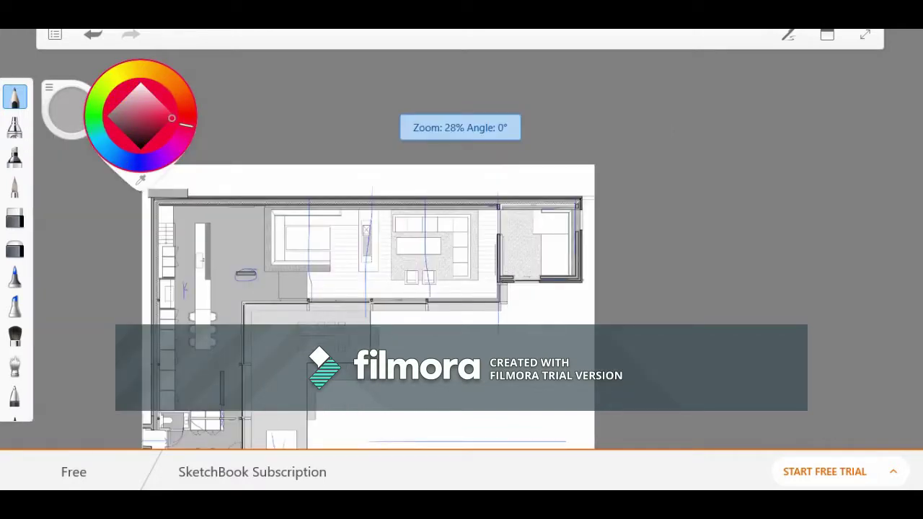
scroll(324, 270, "up", 4)
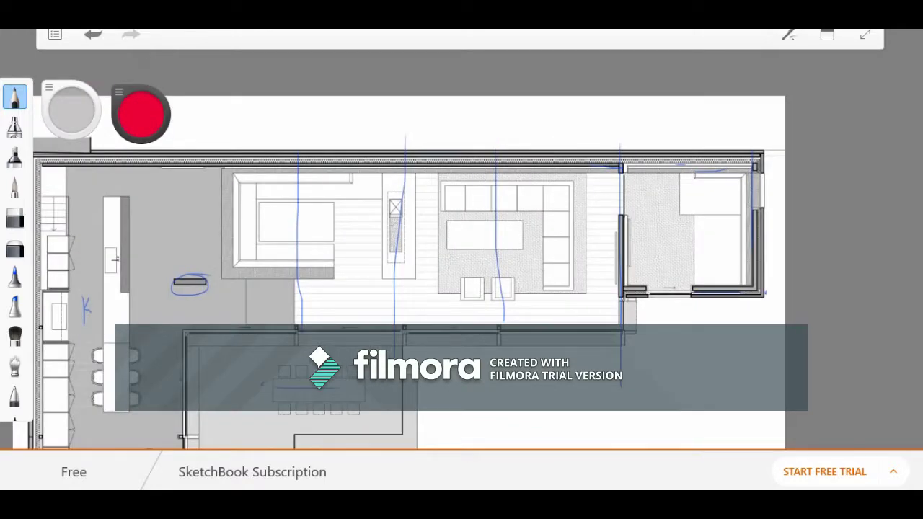
Sketch a red I-shaped steel section on the lawn in front of the glazed facade, with an arrow pointing to it
scroll(391, 375, "up", 5)
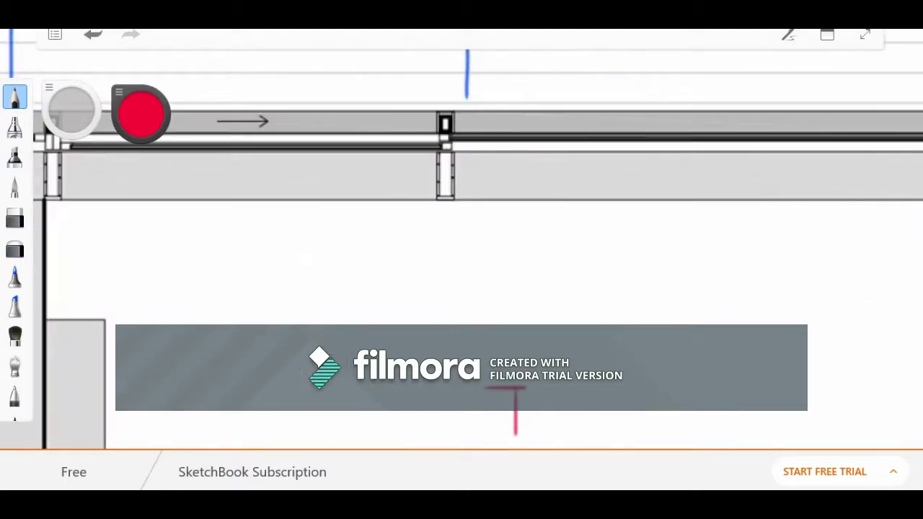
left_click_drag(499, 434, 536, 432)
key("ctrl+z")
scroll(543, 395, "down", 1)
left_click_drag(569, 401, 633, 353)
scroll(591, 389, "down", 1)
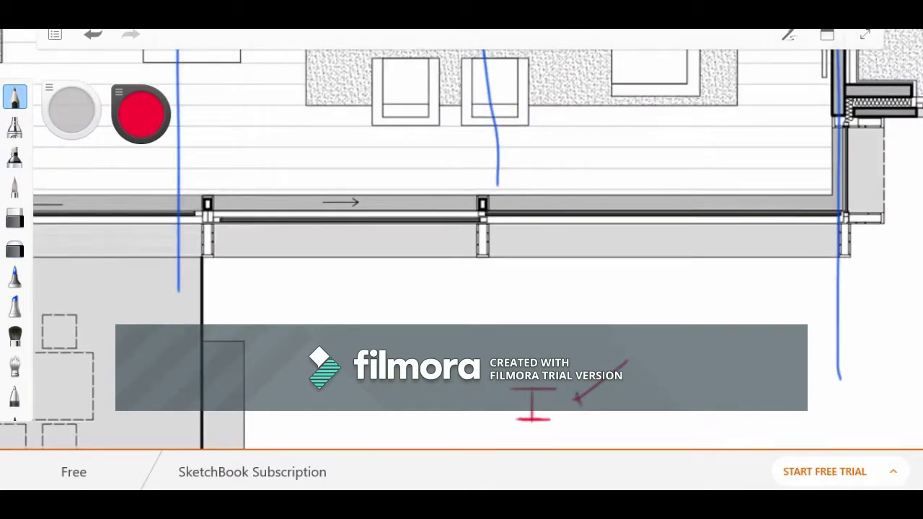
Examine the facade column and sliding-glass joint up close, and dismiss the Steam login window
scroll(591, 397, "down", 1)
scroll(550, 407, "up", 3)
scroll(415, 380, "down", 5)
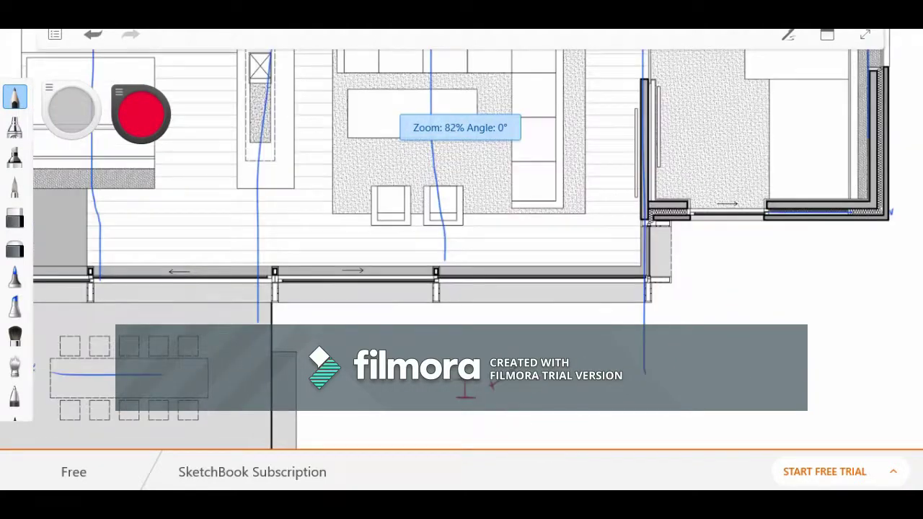
scroll(433, 284, "up", 12)
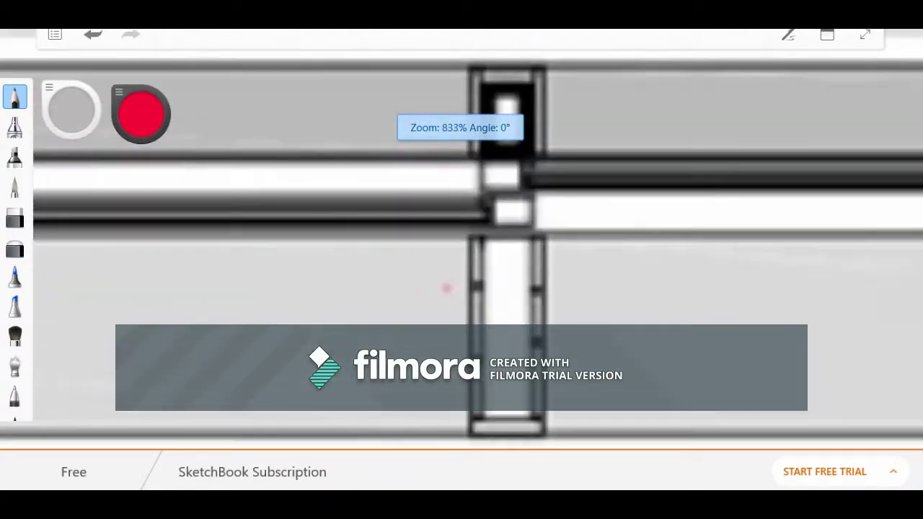
scroll(447, 288, "down", 5)
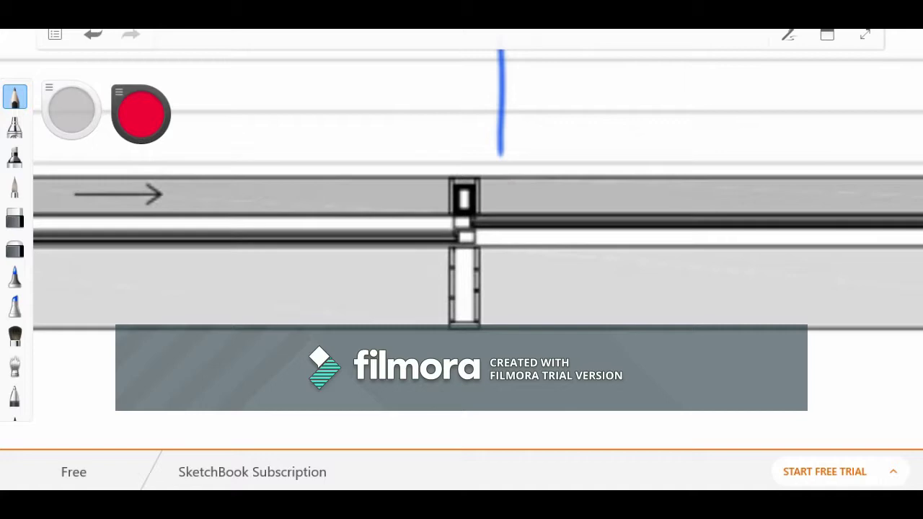
scroll(468, 201, "down", 2)
scroll(465, 209, "up", 2)
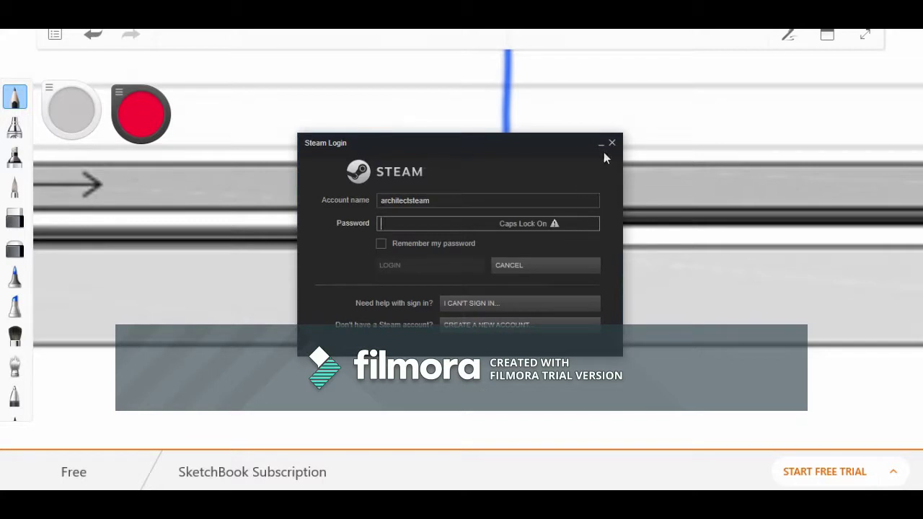
left_click(611, 143)
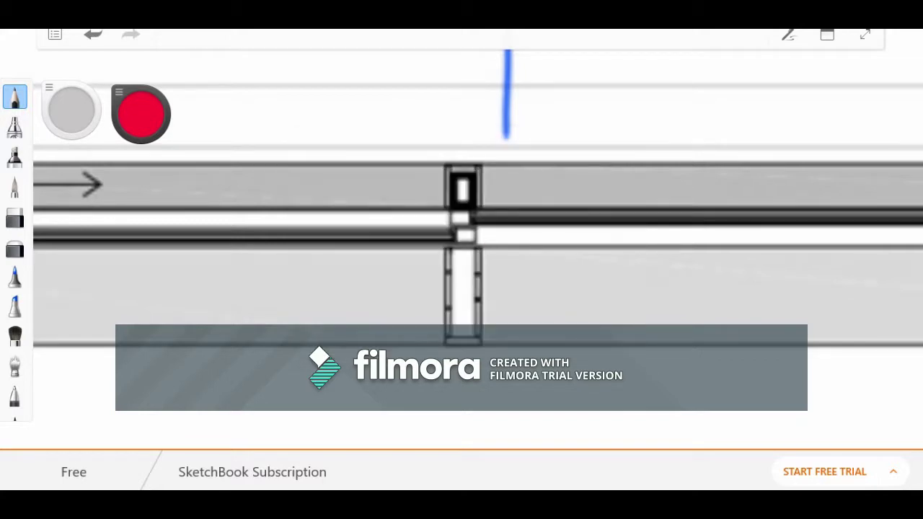
Outline the lower small white rectangle beneath the black facade column in red
scroll(463, 247, "down", 3)
scroll(460, 238, "up", 9)
mouse_move(462, 276)
left_mouse_down()
mouse_move(520, 274)
mouse_move(462, 321)
mouse_move(520, 329)
left_mouse_up()
left_click_drag(533, 264, 533, 324)
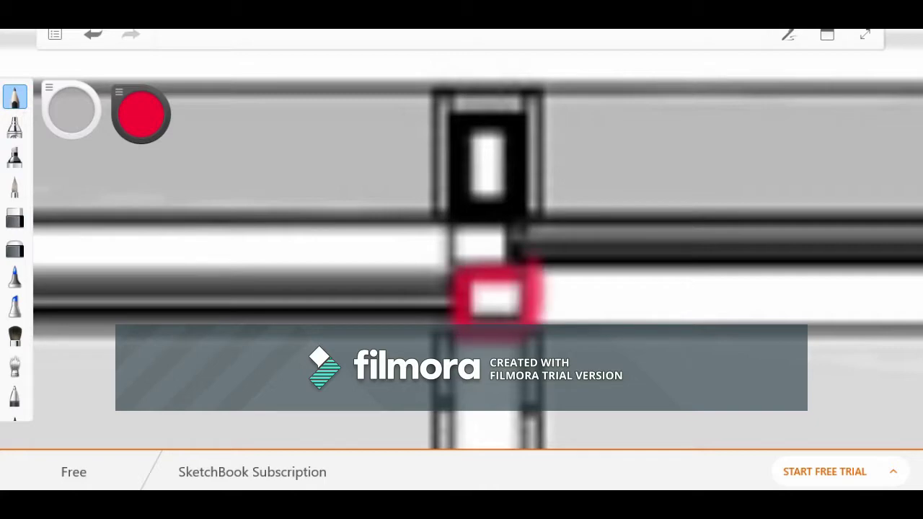
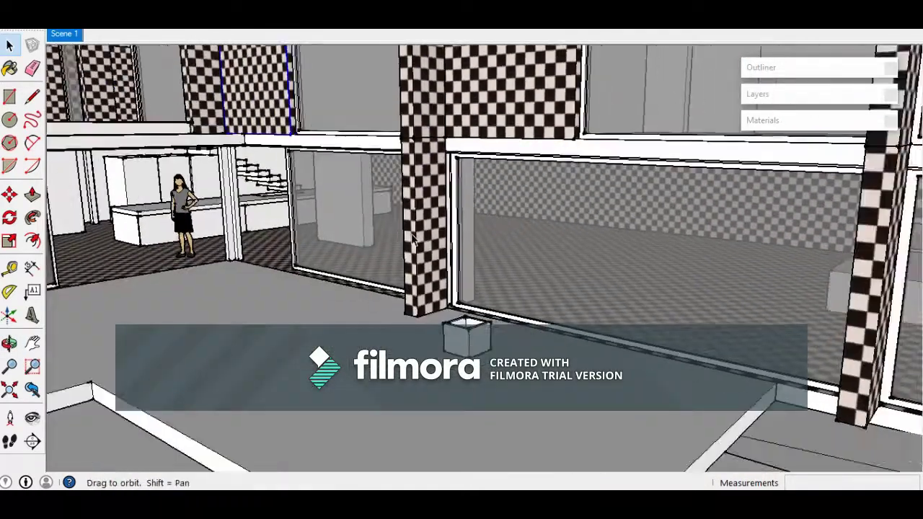
Switch to the SketchUp house model and select the checkered roof fascia and the upper corner column at the facade's end
scroll(602, 303, "down", 3)
middle_click_drag(636, 296, 499, 305)
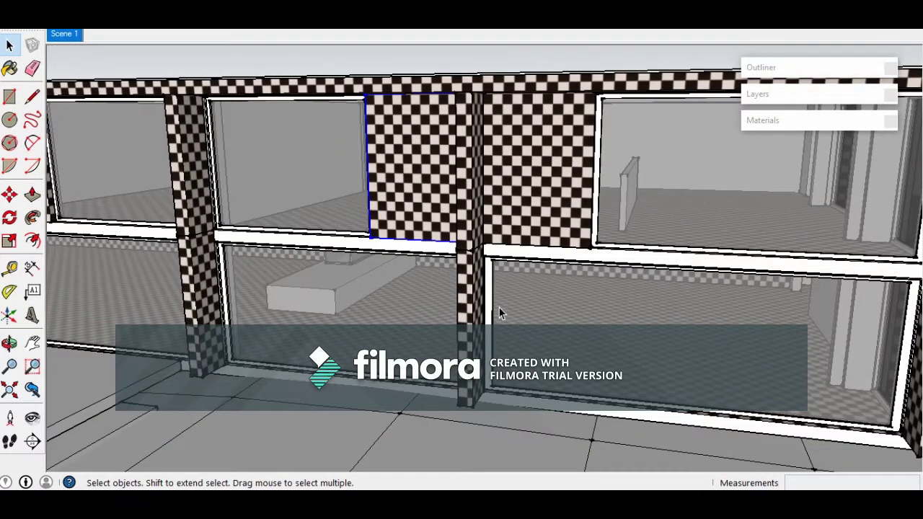
middle_click_drag(501, 316, 616, 205)
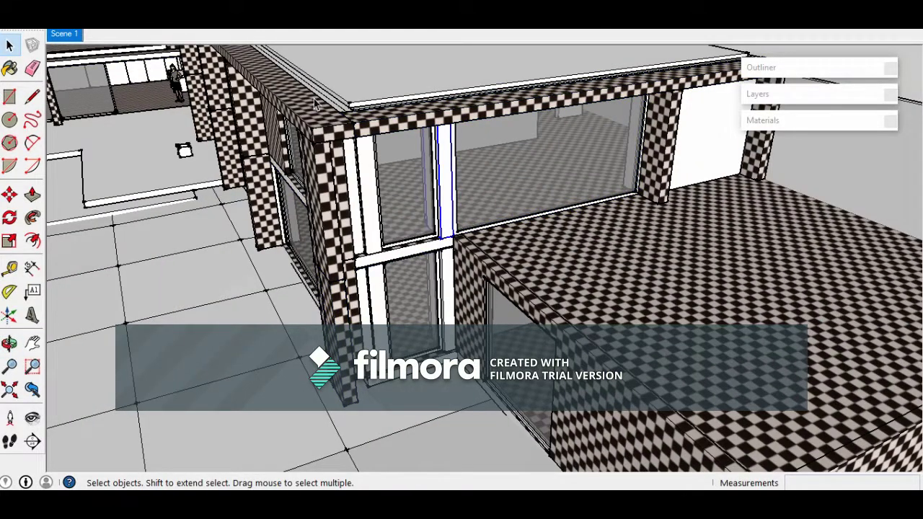
left_click(405, 112)
mouse_move(405, 112)
middle_mouse_down()
mouse_move(410, 269)
mouse_move(400, 121)
middle_mouse_up()
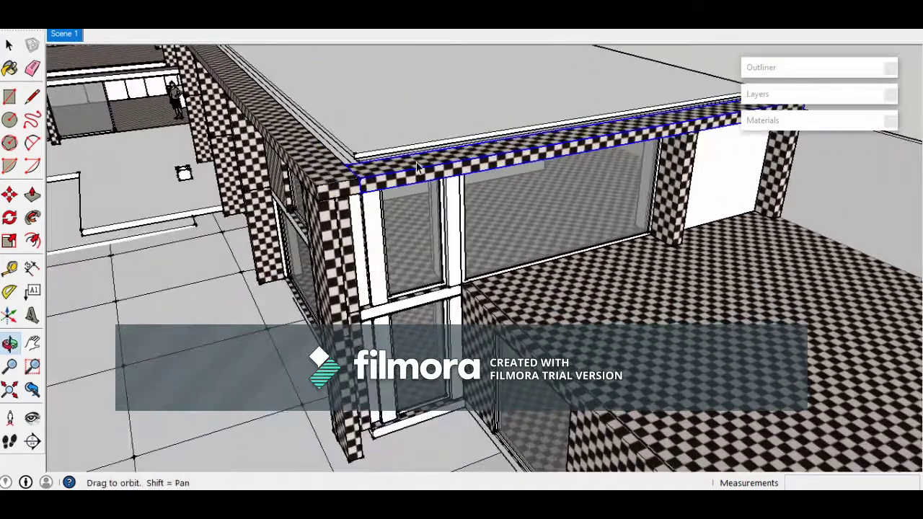
scroll(416, 166, "down", 1)
middle_click_drag(390, 235, 366, 211)
left_click(359, 198)
scroll(365, 181, "up", 1)
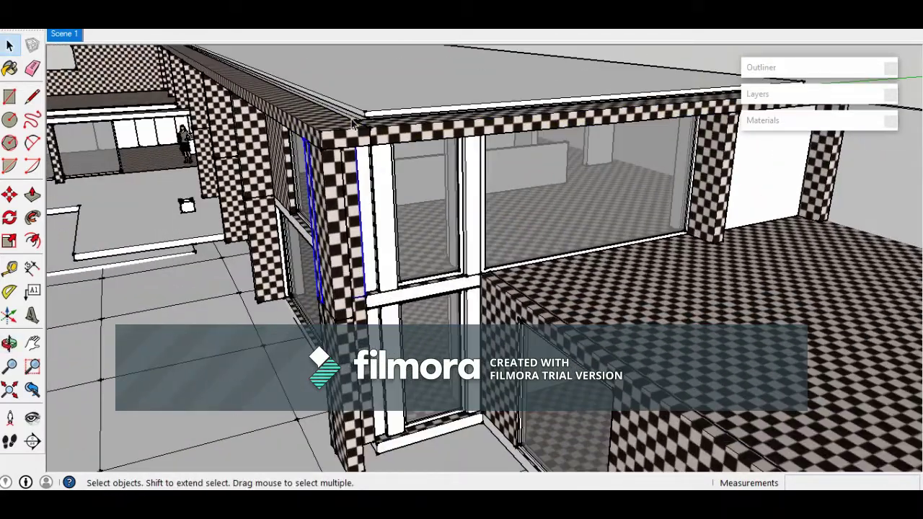
Select the roof edge at the corner and the checkered ground-floor facade columns to point them out
left_click(354, 124)
middle_click_drag(354, 124, 454, 268)
left_click(507, 387)
middle_click_drag(508, 386, 350, 216)
scroll(508, 207, "down", 1)
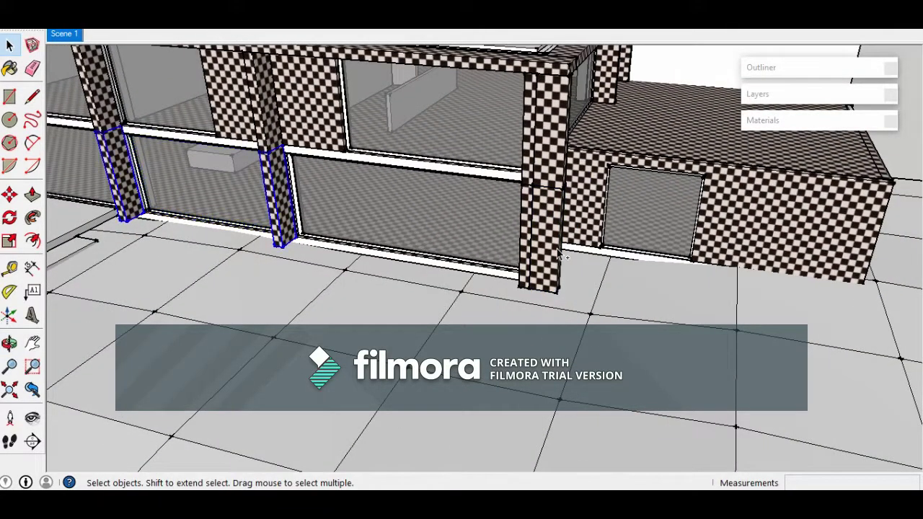
Select the checkered upper-floor wall panels between the windows along the long facade
middle_click_drag(503, 247, 374, 198)
left_click(418, 185)
middle_click_drag(307, 214, 298, 290)
scroll(234, 120, "up", 3)
left_click(235, 119)
middle_click_drag(485, 235, 495, 286)
scroll(495, 286, "down", 1)
left_click(555, 205, "ctrl")
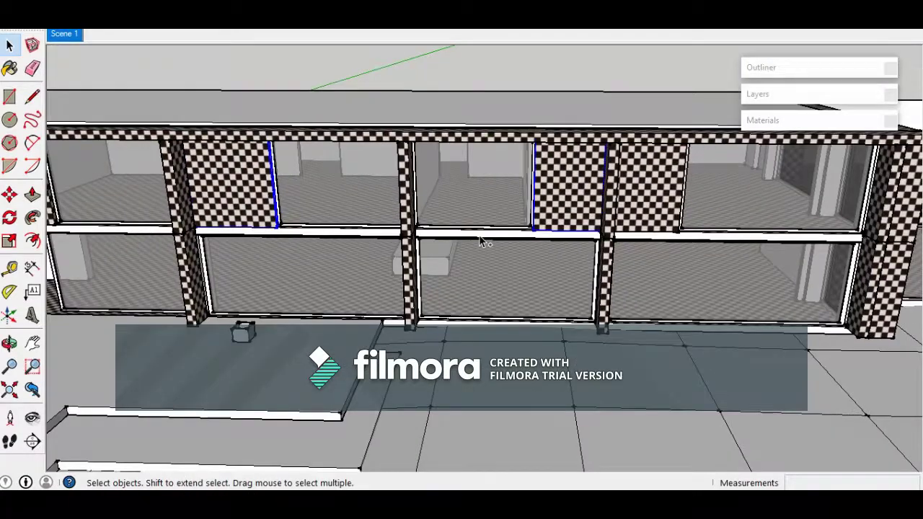
Inspect the long facade and the checkered front wall around the window of the low side wing
scroll(574, 235, "down", 1)
middle_click_drag(628, 212, 411, 203)
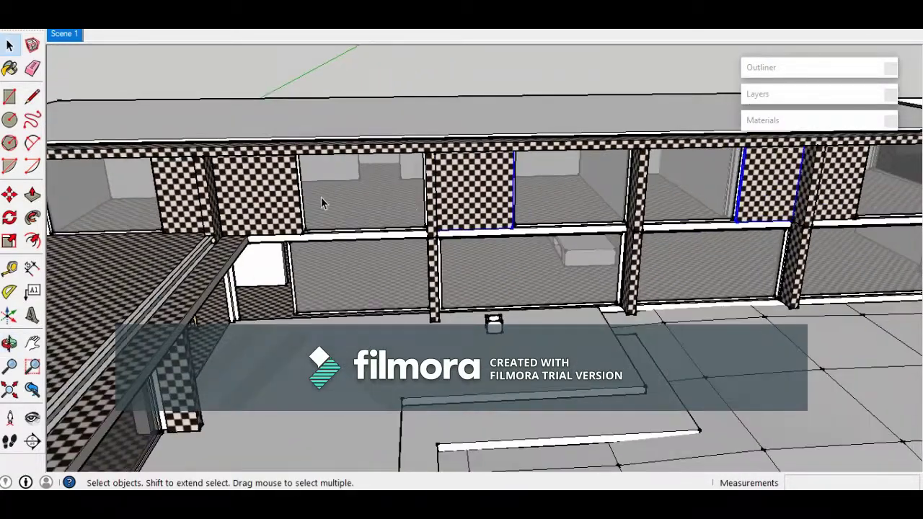
middle_click_drag(265, 201, 408, 231)
middle_click_drag(576, 263, 366, 258)
scroll(478, 303, "up", 2)
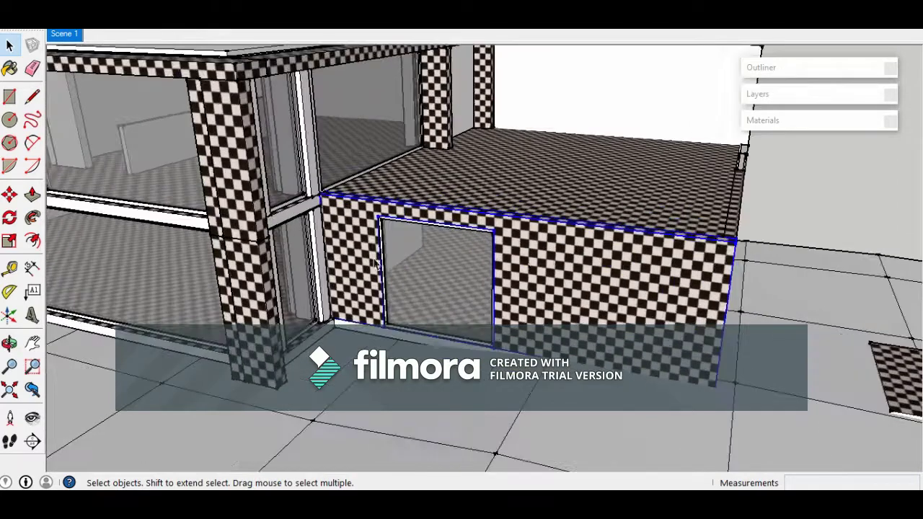
scroll(495, 294, "up", 2)
scroll(504, 323, "down", 1)
left_click(279, 384)
key("Escape")
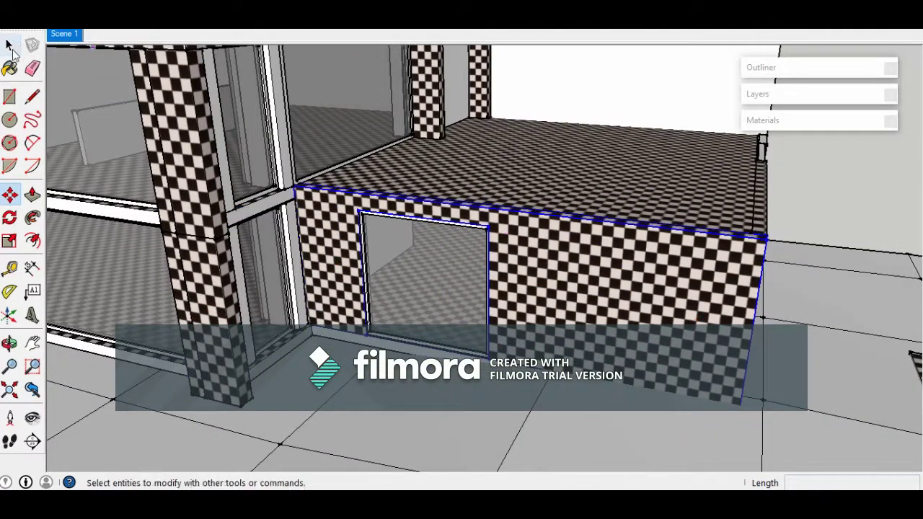
Select the checkered roof slab of the low side wing to point out its outline
left_click(11, 48)
scroll(282, 234, "down", 2)
middle_click_drag(462, 194, 566, 279)
scroll(332, 220, "up", 2)
left_click(649, 288)
middle_click_drag(649, 290, 218, 193)
middle_click_drag(487, 240, 503, 255)
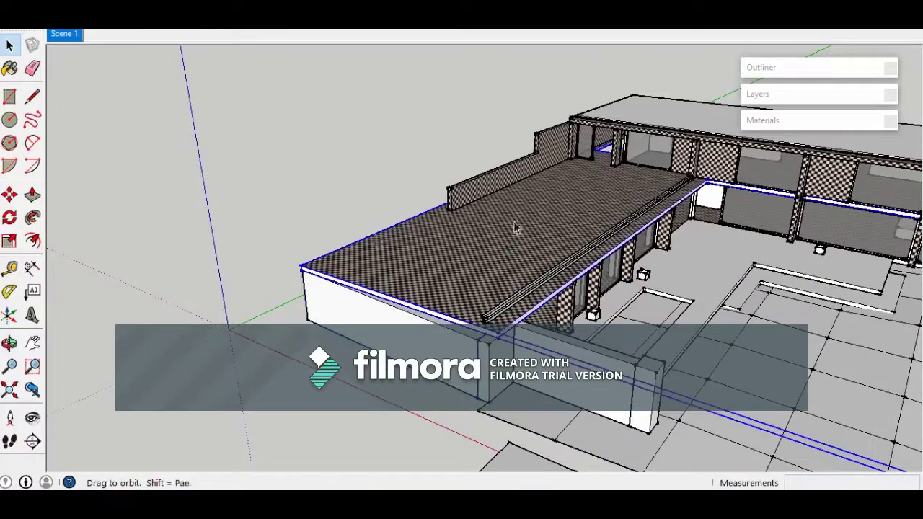
Select the checkered parapet with its glass railing and the glazed door onto the roof terrace to point them out
middle_click_drag(514, 223, 480, 148)
scroll(454, 177, "up", 3)
middle_click_drag(580, 191, 347, 162)
middle_click_drag(419, 132, 398, 132)
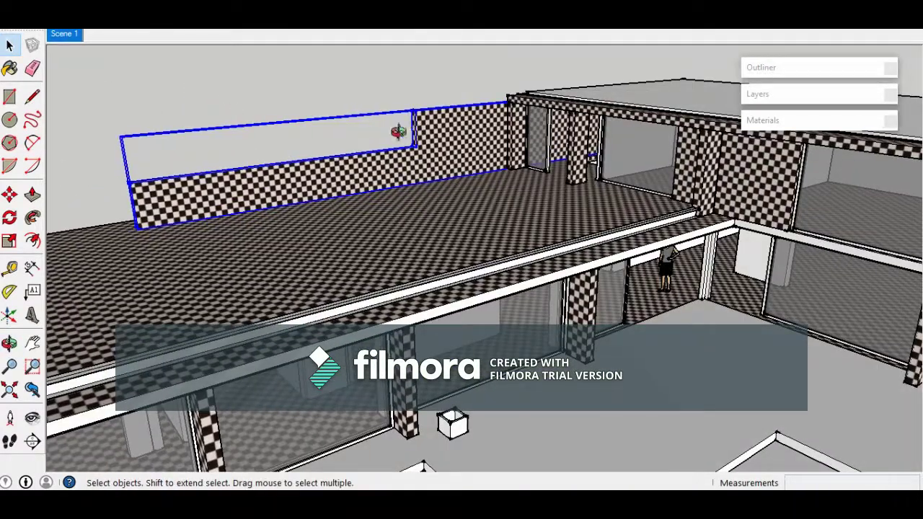
middle_click_drag(343, 112, 532, 285)
scroll(532, 285, "up", 2)
scroll(326, 313, "down", 3)
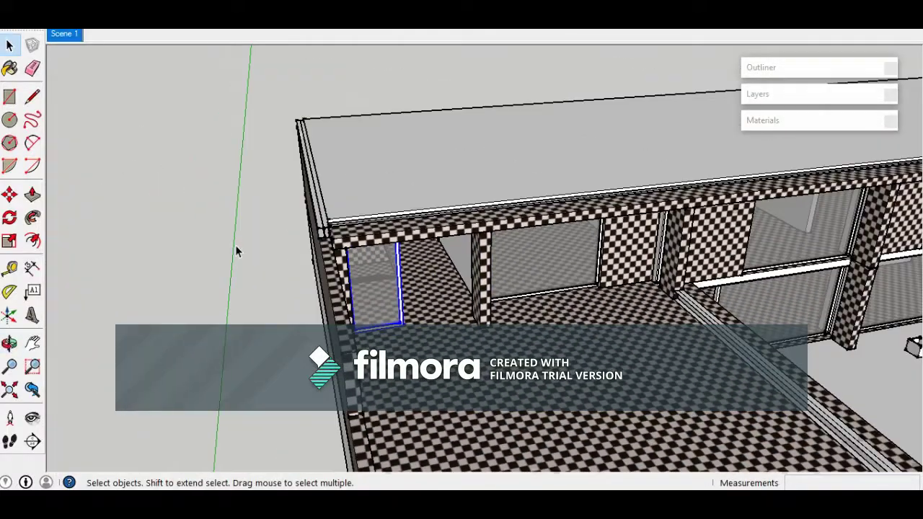
Select the courtyard's raised terrace platform and the lower L-shaped step beside it to show their outlines
middle_click_drag(680, 295, 429, 272)
left_click(305, 274)
scroll(340, 313, "down", 1)
scroll(251, 285, "up", 1)
left_click(252, 285, "shift")
middle_click_drag(374, 320, 524, 289)
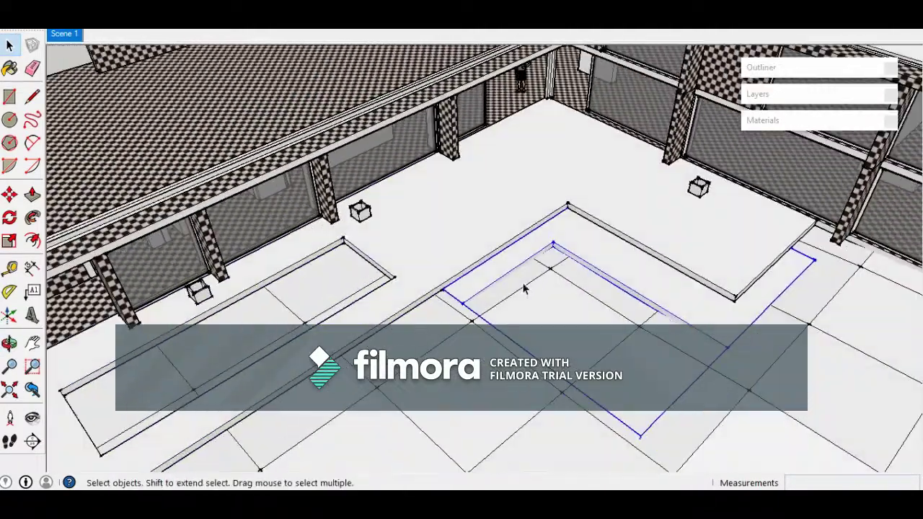
middle_click_drag(739, 282, 582, 280)
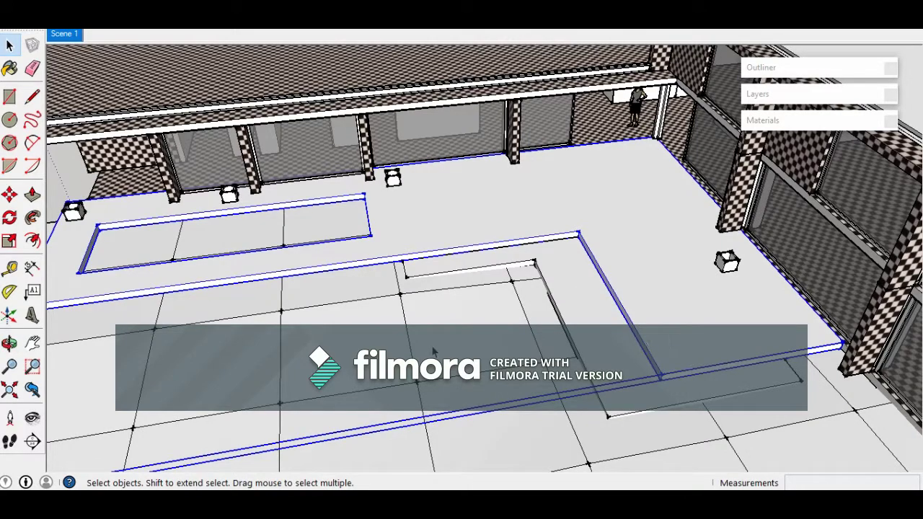
middle_click_drag(415, 392, 639, 330)
left_click(639, 329)
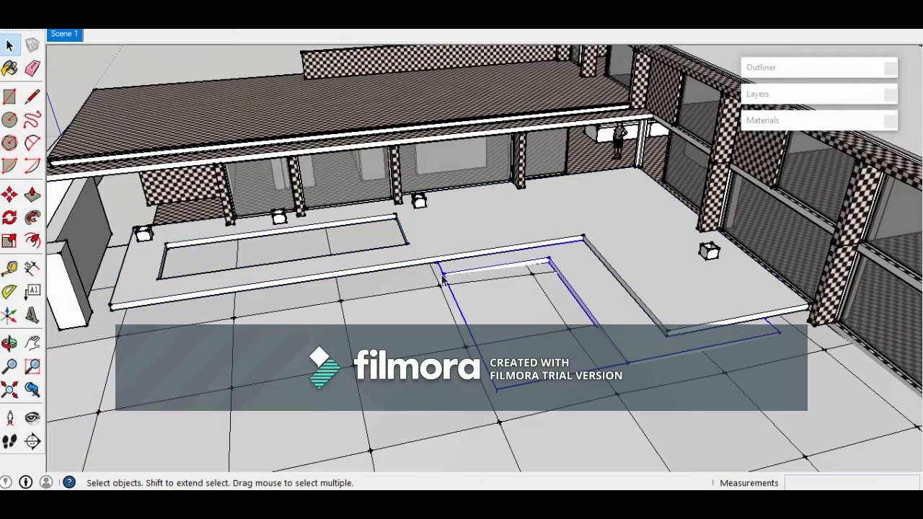
Examine the courtyard facade and the ground-floor interior behind its glazing
middle_click_drag(442, 281, 267, 110)
middle_click_drag(461, 222, 591, 229)
scroll(592, 229, "up", 2)
left_click(534, 258)
middle_click_drag(533, 258, 462, 256)
scroll(691, 325, "up", 1)
scroll(691, 325, "up", 2)
middle_click_drag(691, 324, 578, 226)
scroll(576, 274, "up", 4)
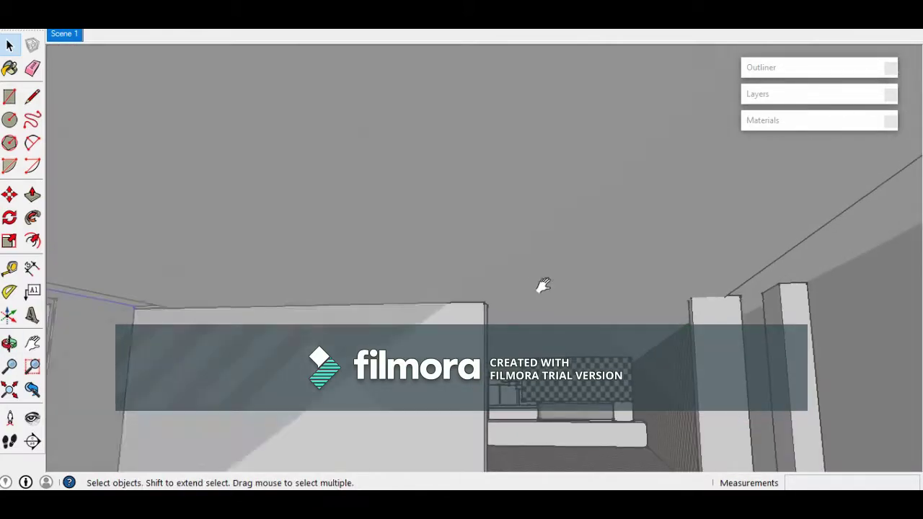
Select the fireplace block with its checkered hood inside the ground-floor living space
scroll(544, 285, "up", 2)
middle_click_drag(544, 286, 558, 321)
scroll(559, 358, "up", 3)
middle_click_drag(558, 358, 581, 299)
left_click(581, 299)
middle_click_drag(505, 317, 495, 349)
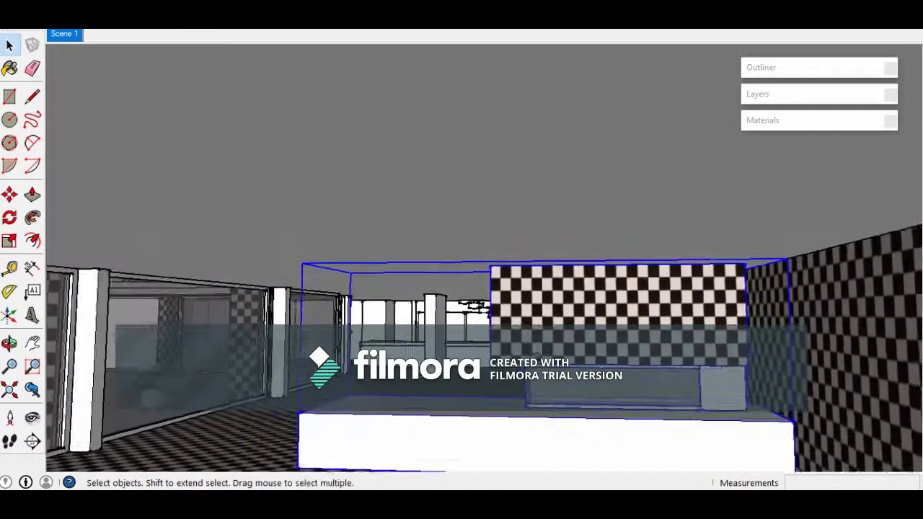
Examine the fireplace from the front and select the low white block near the staircase behind it
scroll(495, 349, "up", 1)
middle_click_drag(507, 311, 547, 254, "shift")
scroll(522, 225, "down", 3)
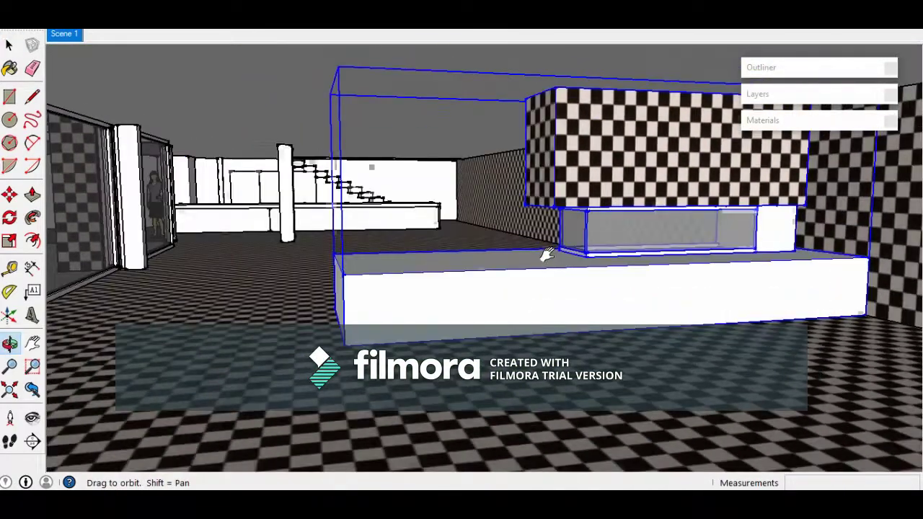
scroll(259, 164, "up", 3)
scroll(326, 220, "down", 4)
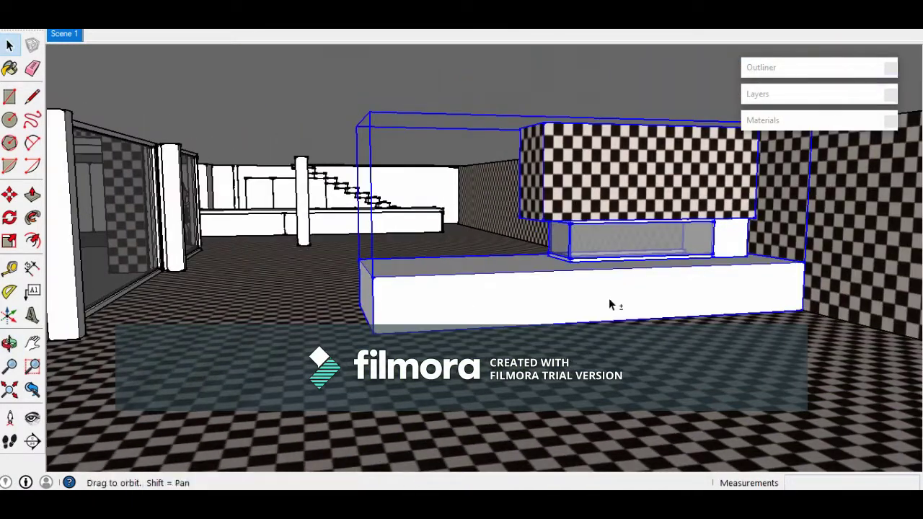
scroll(609, 298, "up", 6)
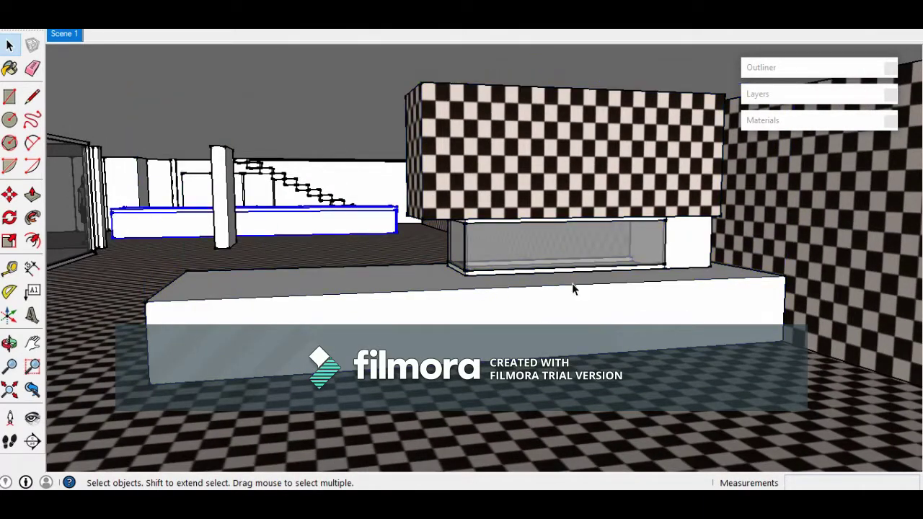
Reselect the fireplace block and examine its base, glass firebox and checkered hood from an angle
middle_click_drag(571, 287, 565, 342)
middle_click_drag(499, 298, 527, 87)
middle_click_drag(523, 355, 508, 259, "shift")
right_click(518, 120)
left_click(448, 129)
scroll(472, 295, "up", 1)
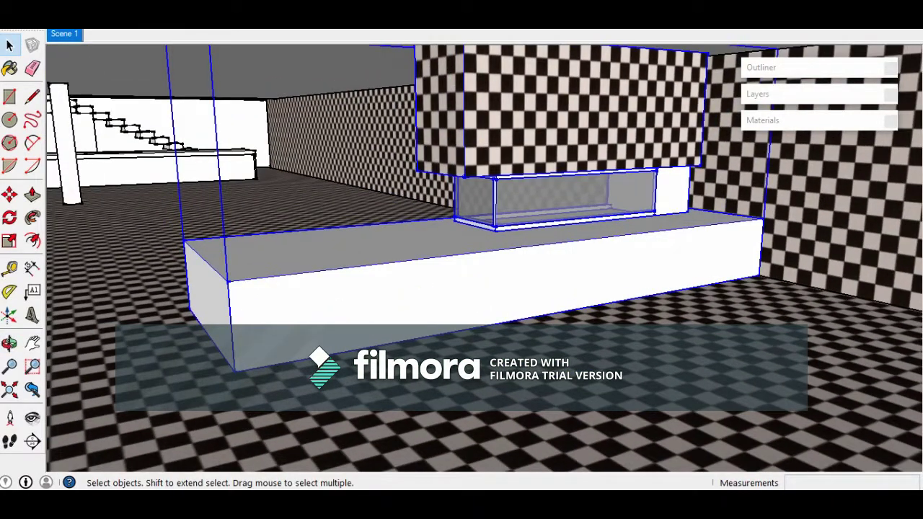
left_click(10, 23)
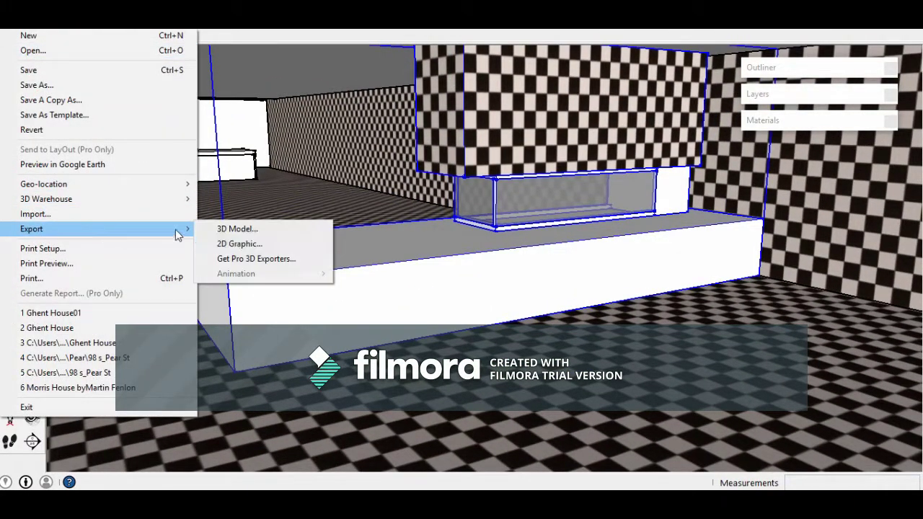
left_click(240, 243)
left_click(569, 334)
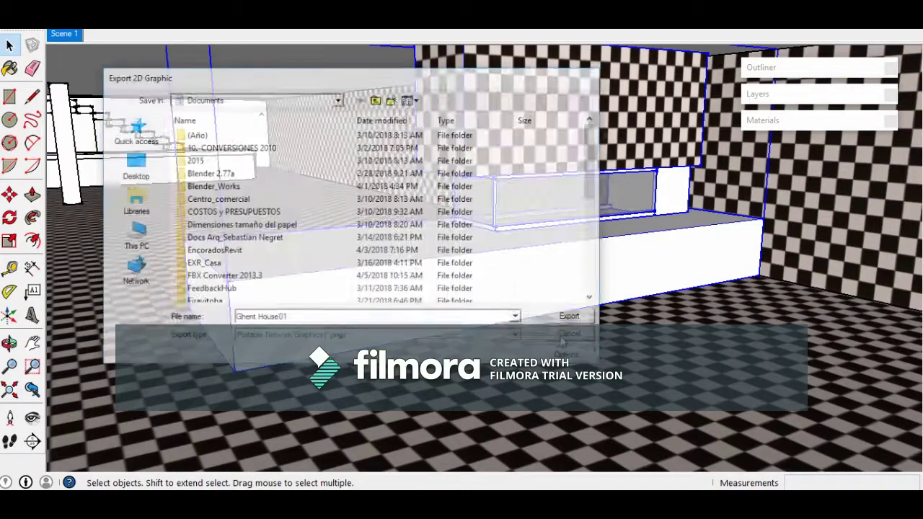
Take a final look at the fireplace and switch back to the annotated floor plan in SketchBook
scroll(513, 193, "up", 4)
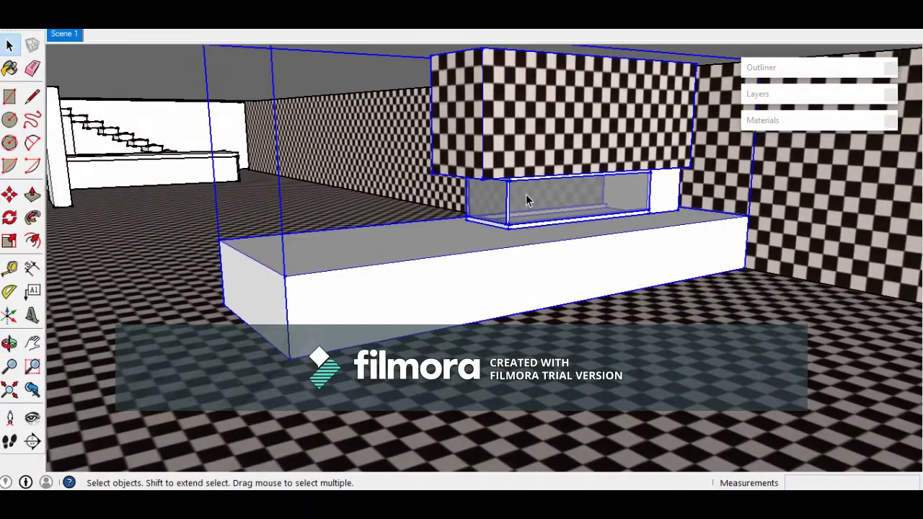
middle_click_drag(526, 194, 589, 207)
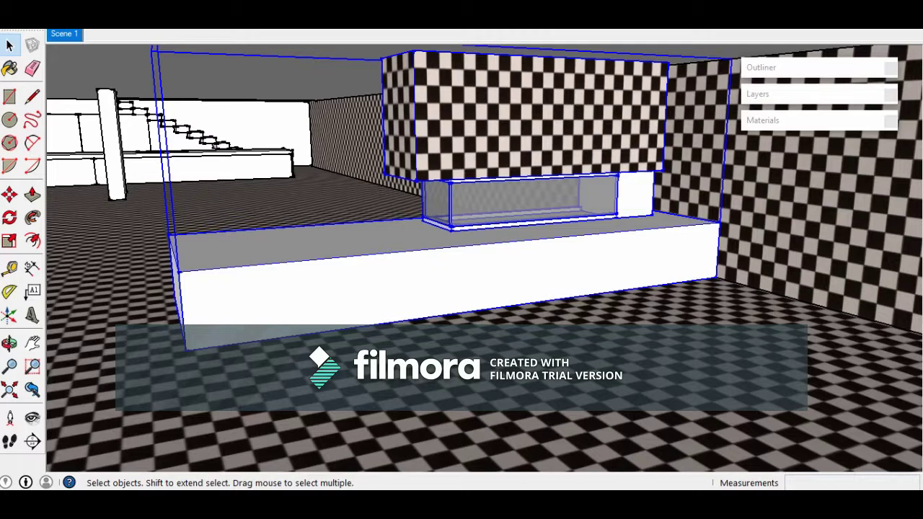
key("alt+Tab")
key("alt+Tab")
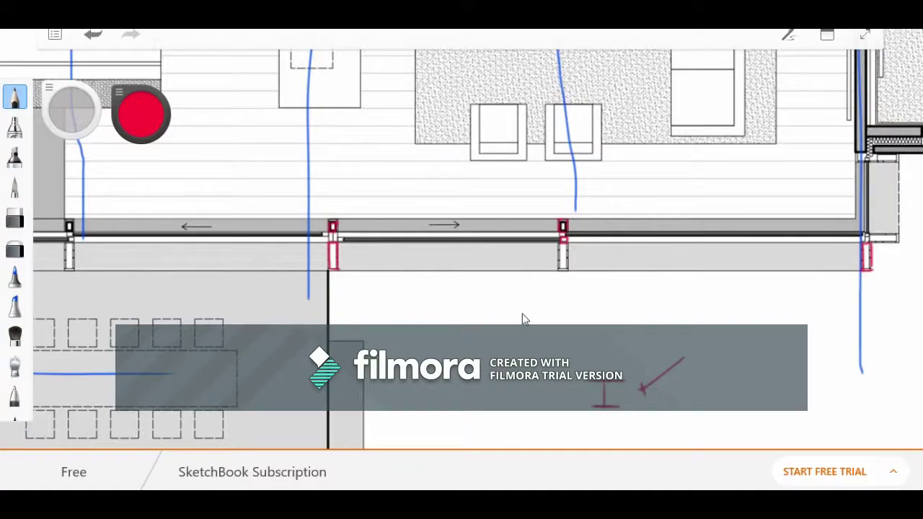
Mark the thin panels on both faces of the wall between the living room and the end room in red on the plan
scroll(462, 216, "up", 5)
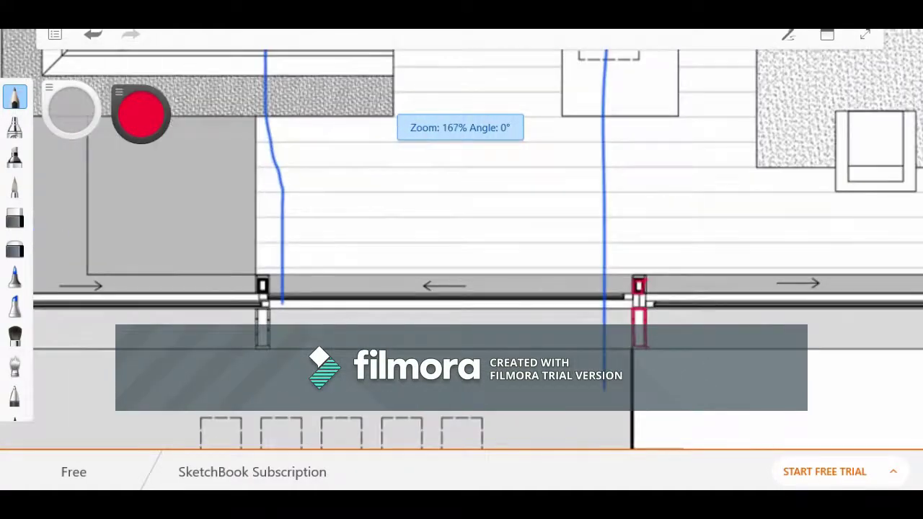
scroll(462, 238, "down", 5)
scroll(461, 238, "up", 1)
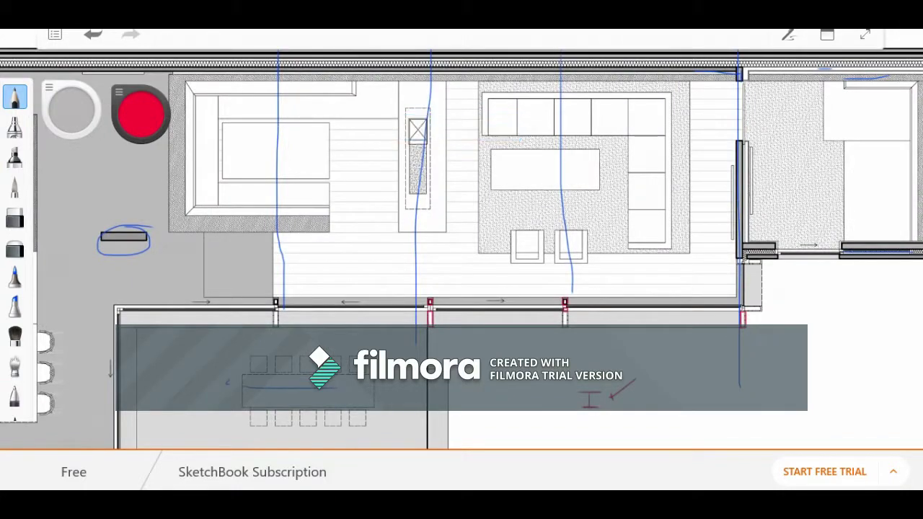
scroll(461, 217, "up", 5)
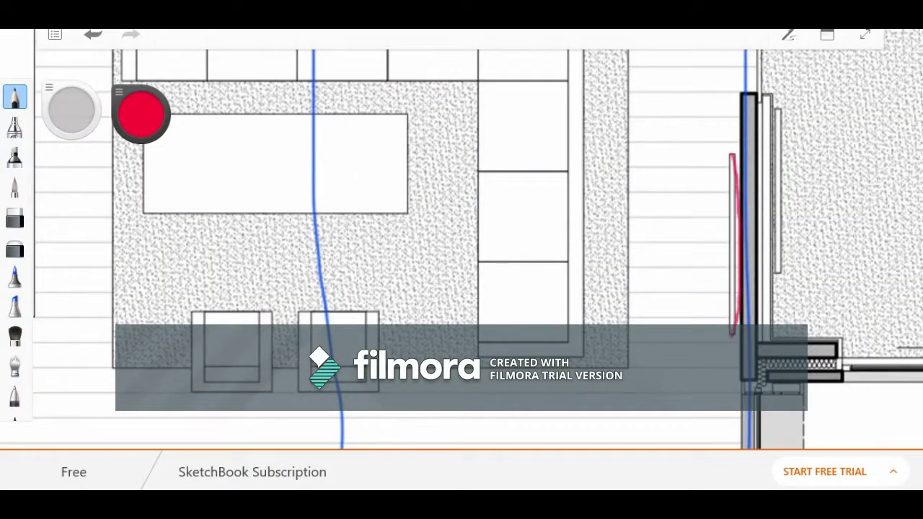
scroll(462, 216, "down", 5)
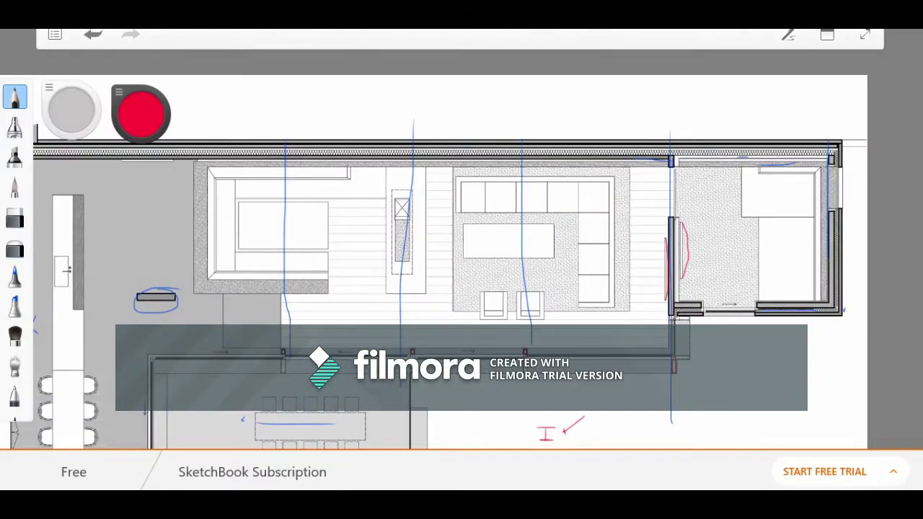
scroll(461, 245, "down", 3)
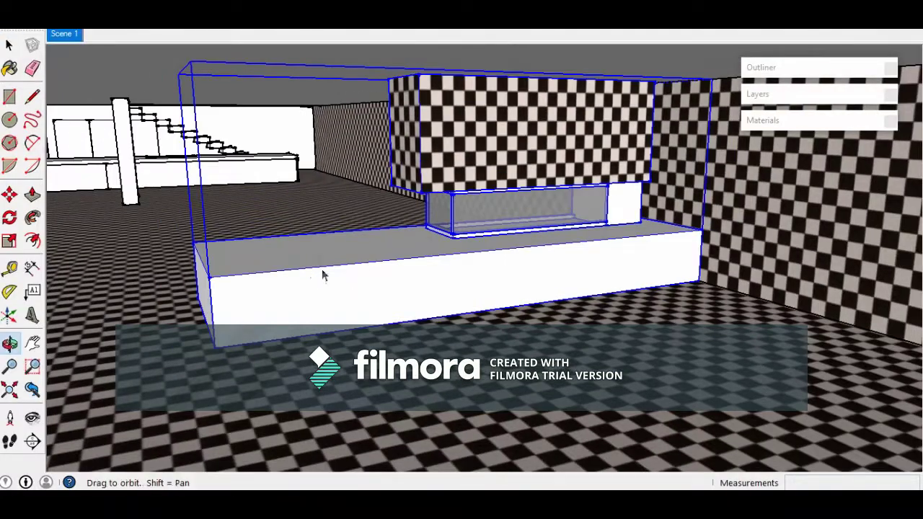
Switch to the SketchUp model and examine the fireplace block and the upper checkered facade panels beside the column
middle_click_drag(323, 274, 528, 336)
scroll(226, 186, "up", 3)
left_click(195, 199)
middle_click_drag(195, 199, 449, 204)
scroll(303, 248, "up", 5)
middle_click_drag(303, 248, 429, 222)
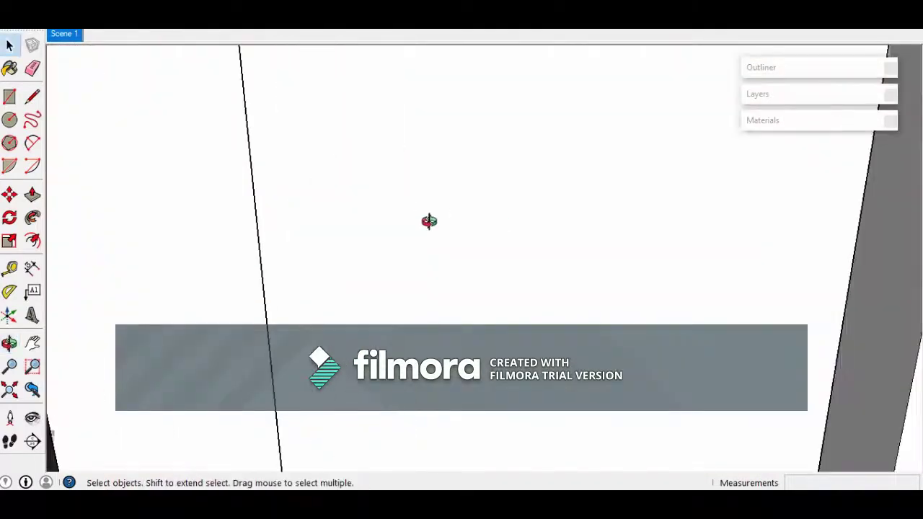
mouse_move(564, 223)
middle_mouse_down()
mouse_move(432, 262)
mouse_move(562, 285)
mouse_move(622, 210)
mouse_move(593, 190)
mouse_move(455, 233)
mouse_move(377, 437)
mouse_move(500, 209)
mouse_move(442, 229)
mouse_move(385, 284)
mouse_move(363, 284)
mouse_move(363, 219)
middle_mouse_up()
left_click(388, 82)
mouse_move(388, 169)
middle_mouse_down()
mouse_move(639, 191)
mouse_move(573, 291)
mouse_move(582, 317)
mouse_move(452, 231)
mouse_move(201, 194)
mouse_move(587, 284)
middle_mouse_up()
left_click(377, 235)
mouse_move(187, 149)
middle_mouse_down()
mouse_move(293, 179)
mouse_move(386, 284)
middle_mouse_up()
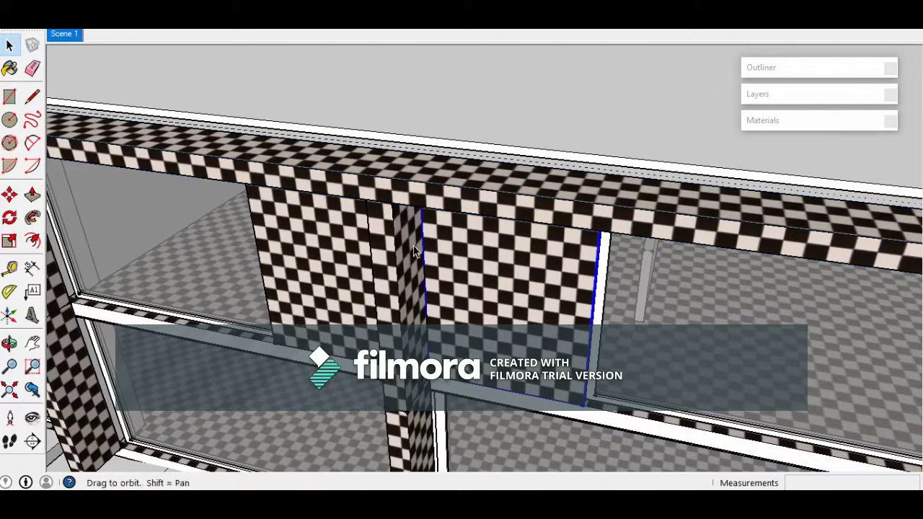
mouse_move(415, 250)
middle_mouse_down()
mouse_move(346, 240)
mouse_move(373, 211)
mouse_move(283, 234)
mouse_move(459, 419)
middle_mouse_up()
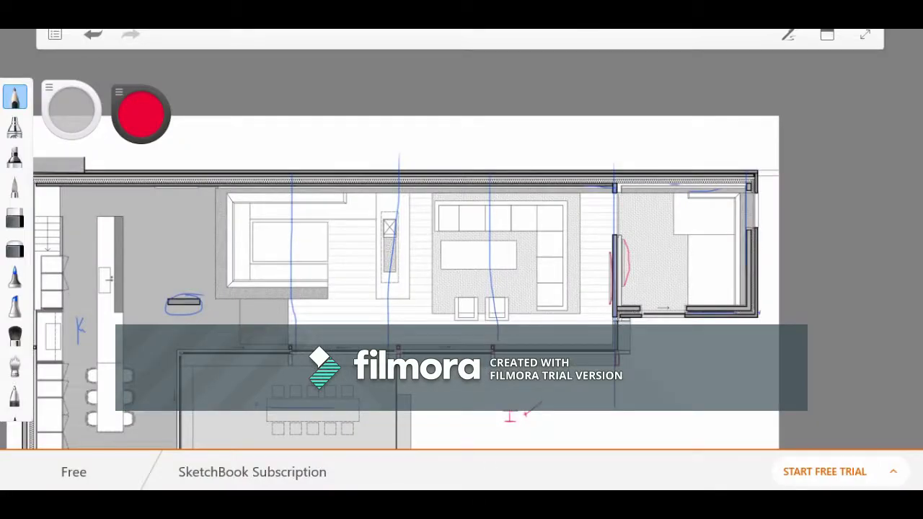
Check the floor plan in SketchBook and return to the house model in SketchUp
scroll(547, 398, "down", 3)
scroll(461, 290, "up", 2)
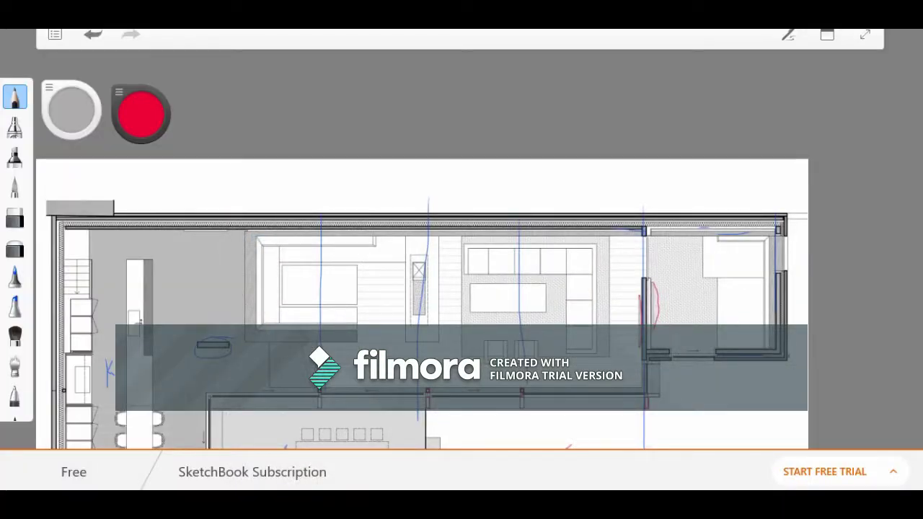
mouse_move(461, 7)
left_mouse_down()
mouse_move(465, 21)
mouse_move(582, 34)
left_mouse_up()
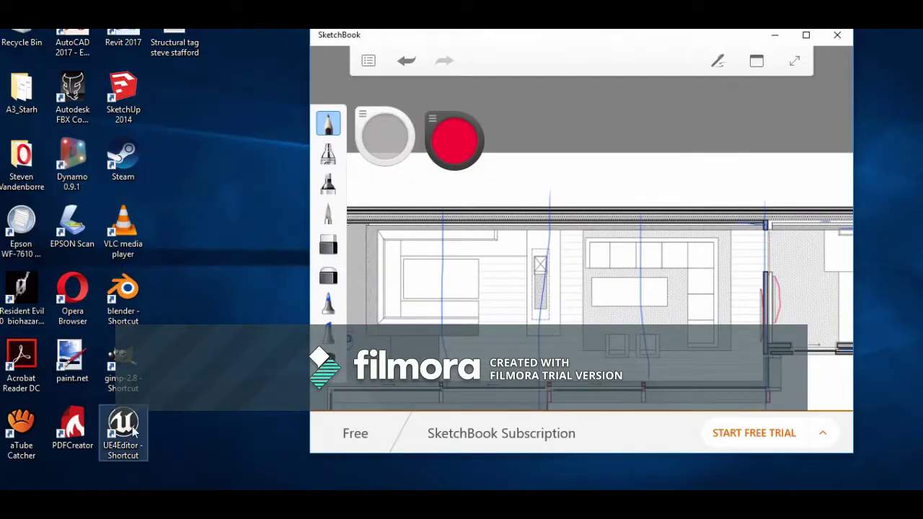
key("alt+Tab")
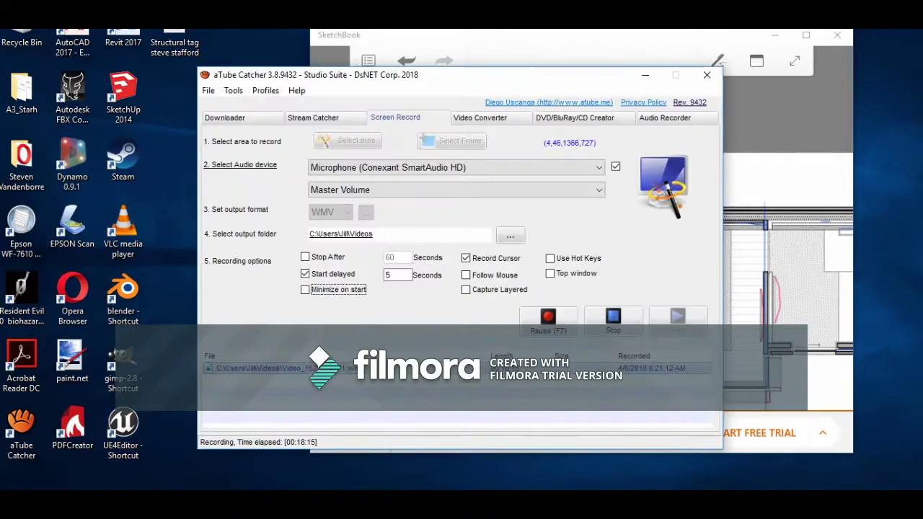
left_click(513, 489)
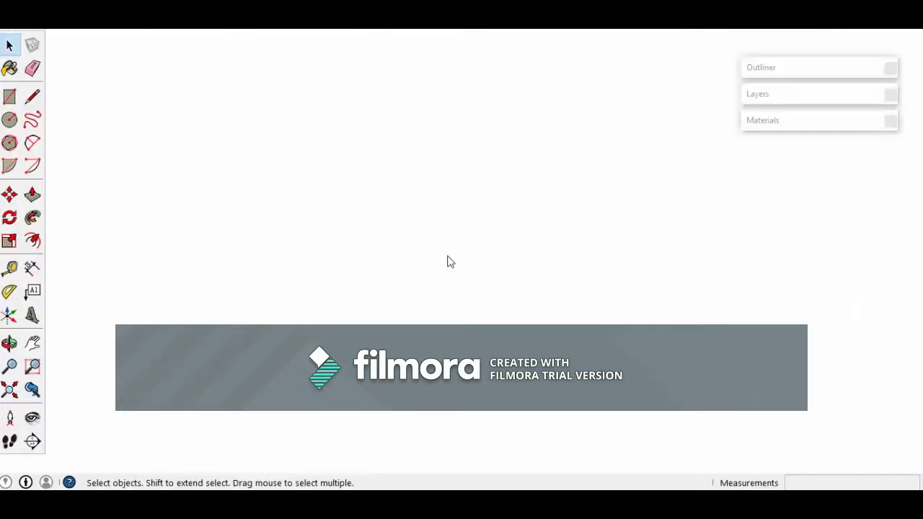
Examine the roof terrace, the long side wall and the checkered front wall at the end of the house
scroll(449, 264, "down", 2)
mouse_move(449, 272)
middle_mouse_down()
mouse_move(429, 290)
mouse_move(544, 292)
middle_mouse_up()
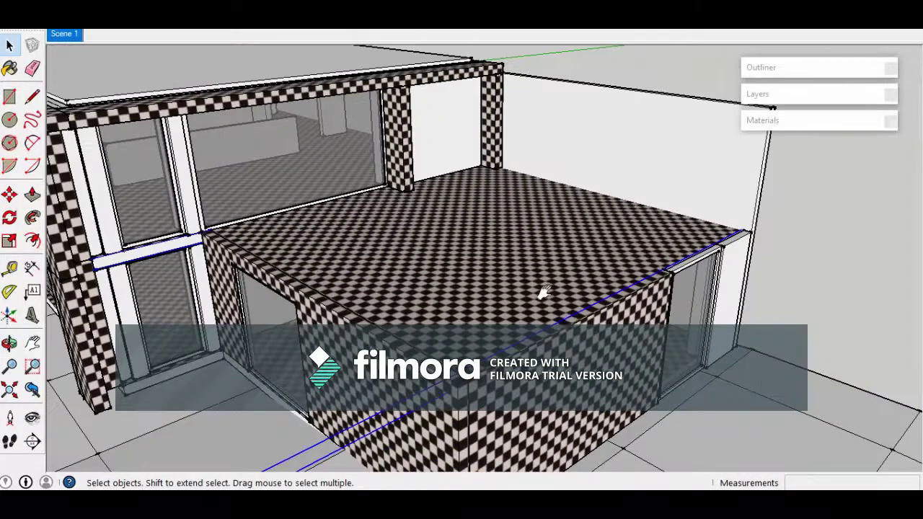
mouse_move(529, 397)
middle_mouse_down()
mouse_move(458, 206)
mouse_move(530, 211)
mouse_move(483, 306)
mouse_move(463, 284)
middle_mouse_up()
left_click(523, 224)
scroll(543, 224, "down", 1)
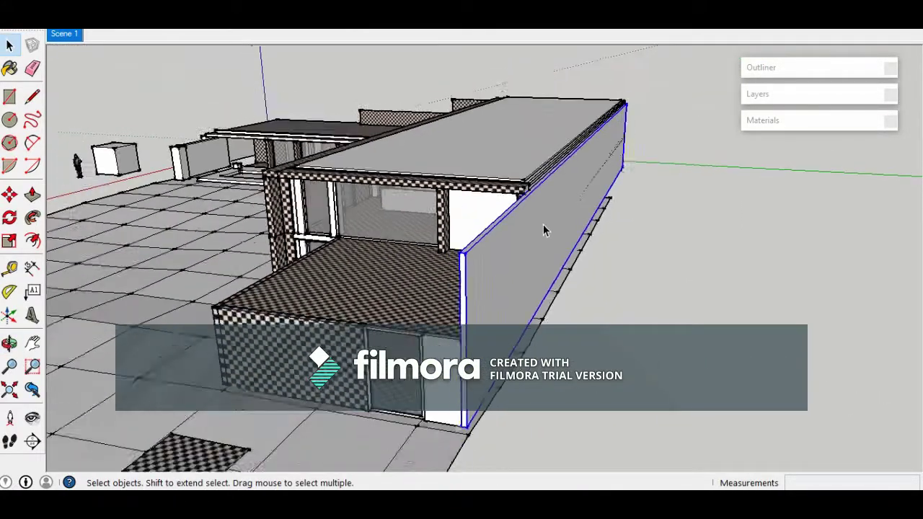
middle_click_drag(543, 224, 550, 193)
scroll(359, 289, "up", 1)
middle_click_drag(359, 294, 328, 319)
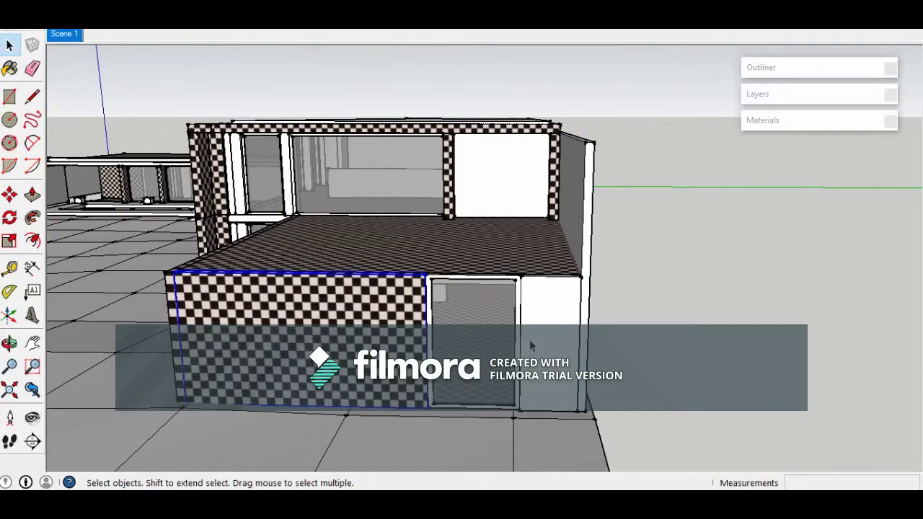
Try to move the checkered front wall with its glass door sideways, away from the end of the house
middle_click_drag(474, 343, 519, 355)
scroll(548, 310, "down", 2)
key("m")
left_click(408, 387)
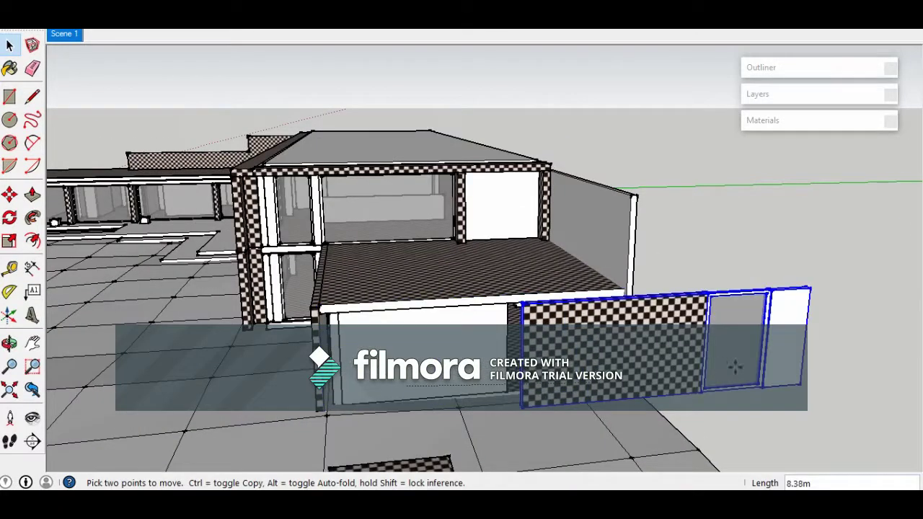
middle_click_drag(542, 305, 505, 344)
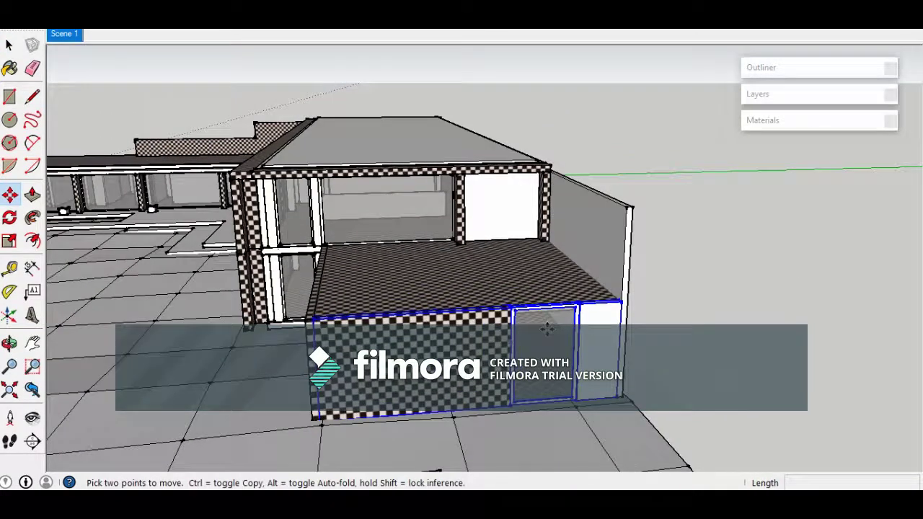
scroll(546, 328, "up", 1)
scroll(667, 322, "up", 1)
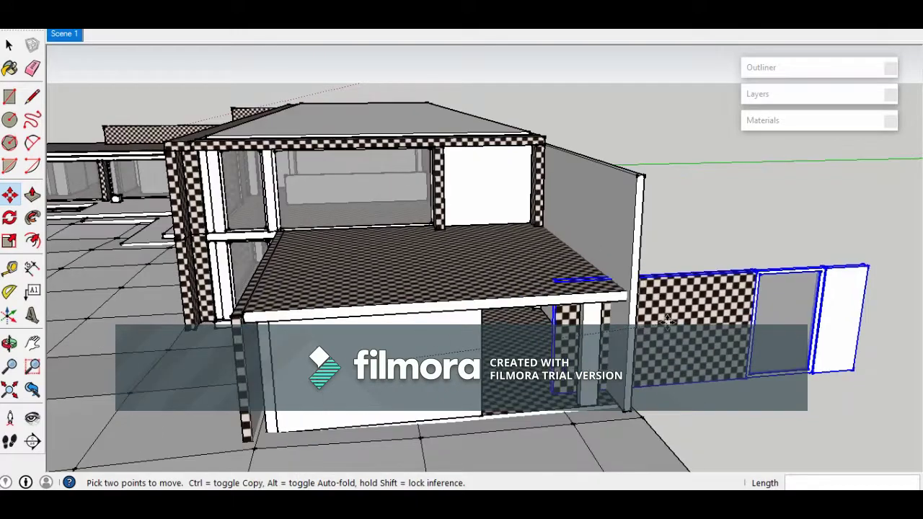
left_click(9, 47)
Examine the courtyard corner with the standing figure and the upper checkered panel between the facade columns
middle_click_drag(519, 245, 649, 339)
scroll(418, 184, "up", 4)
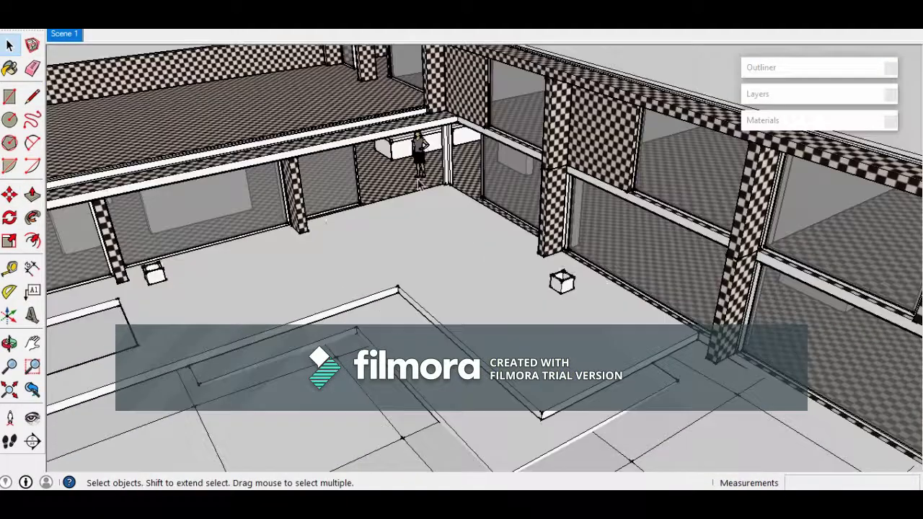
scroll(418, 183, "up", 2)
middle_click_drag(425, 134, 608, 254)
scroll(608, 254, "down", 2)
middle_click_drag(505, 364, 484, 355)
scroll(484, 346, "down", 1)
middle_click_drag(609, 230, 527, 460)
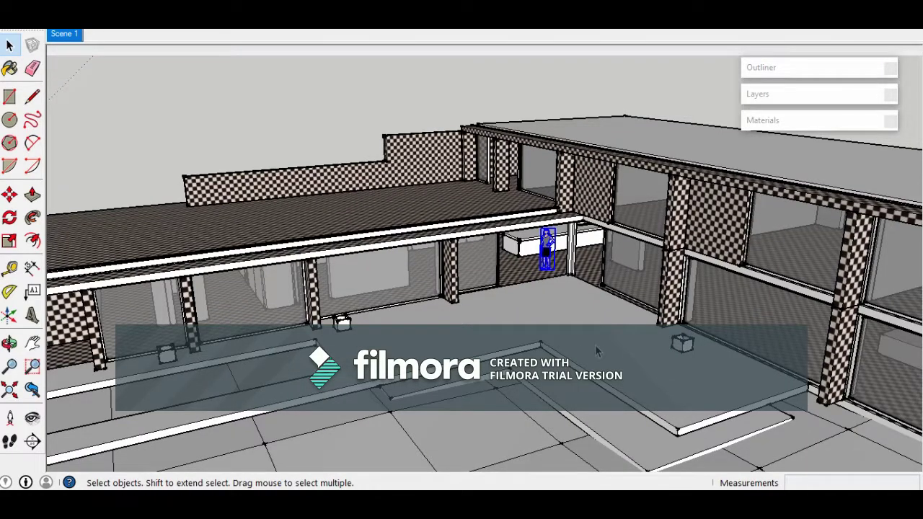
middle_click_drag(597, 351, 443, 378, "shift")
scroll(488, 268, "up", 3)
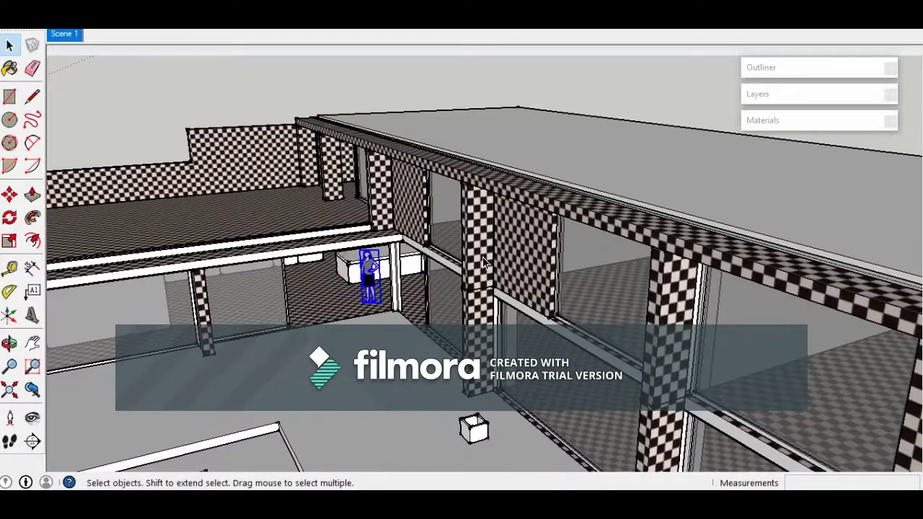
left_click(481, 259)
scroll(483, 260, "up", 1)
scroll(483, 261, "down", 3)
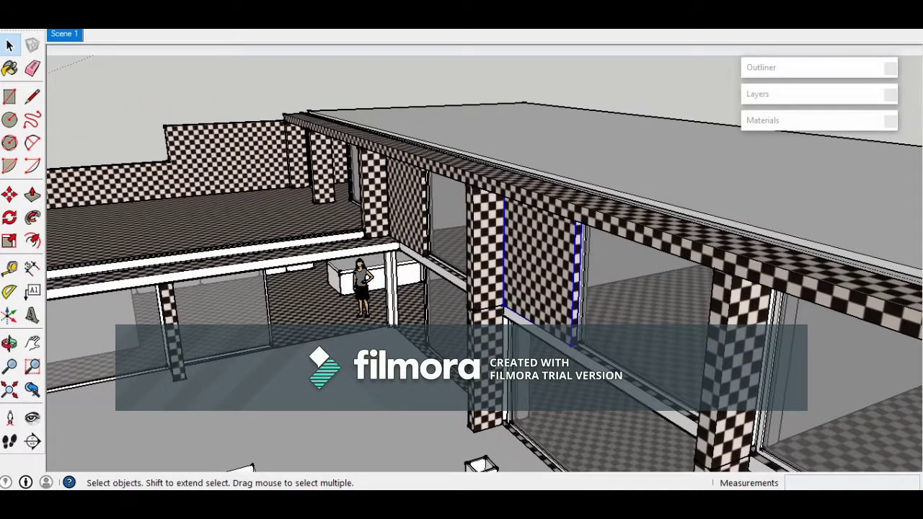
Switch to the SketchBook floor plan and outline the two armchairs in the living room in red
key("alt+Tab")
left_click(548, 321)
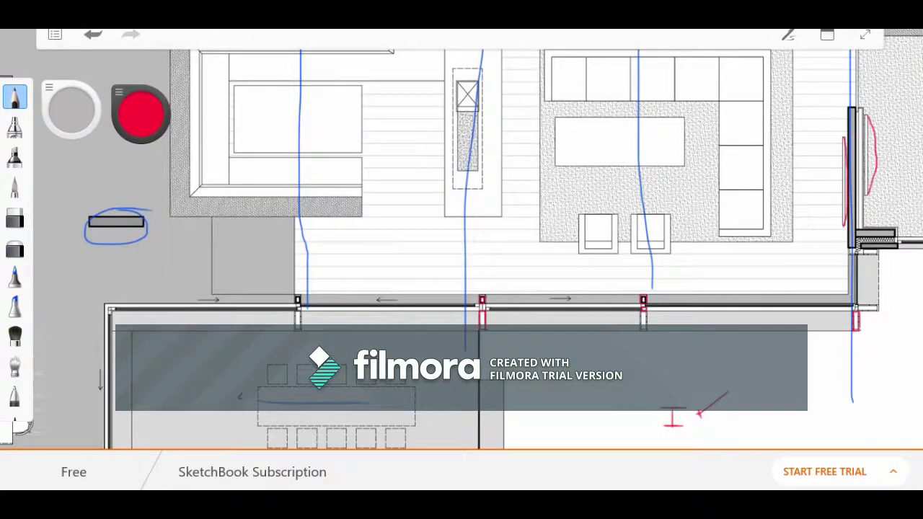
scroll(461, 238, "up", 5)
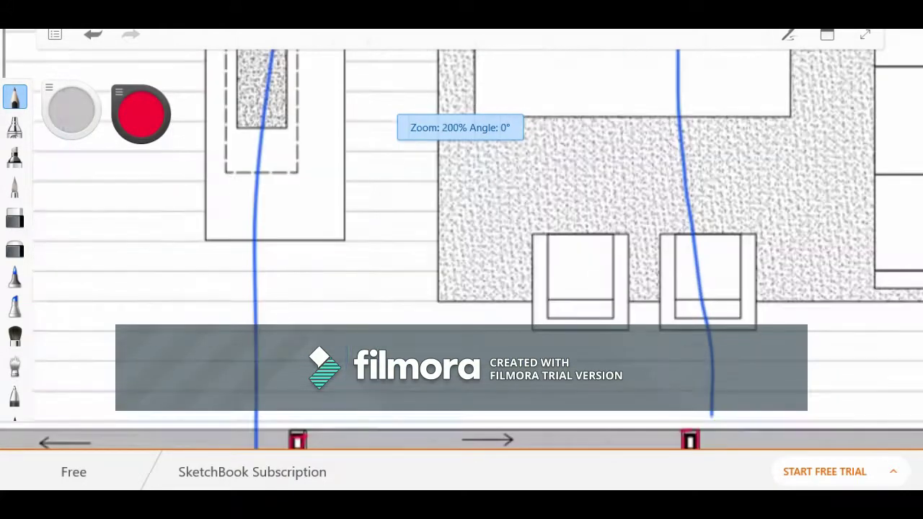
left_click_drag(613, 214, 622, 213)
left_click_drag(508, 218, 510, 328)
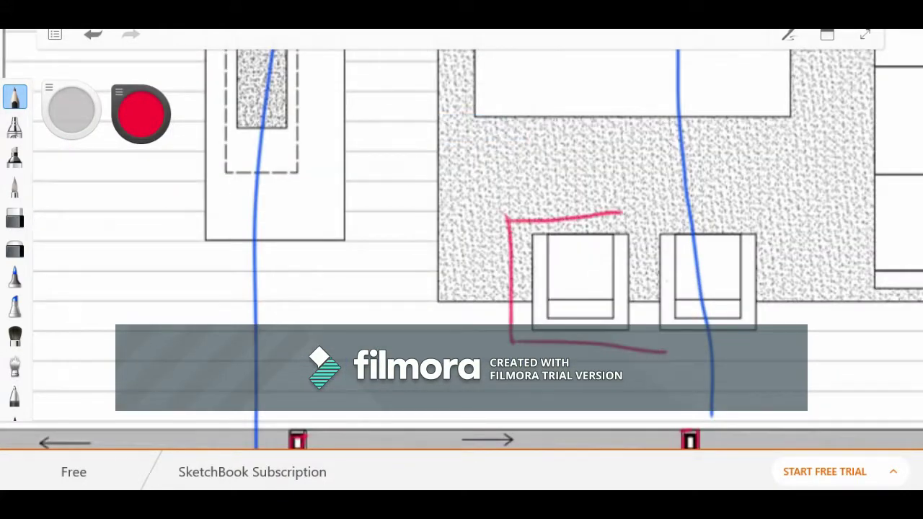
scroll(461, 238, "down", 8)
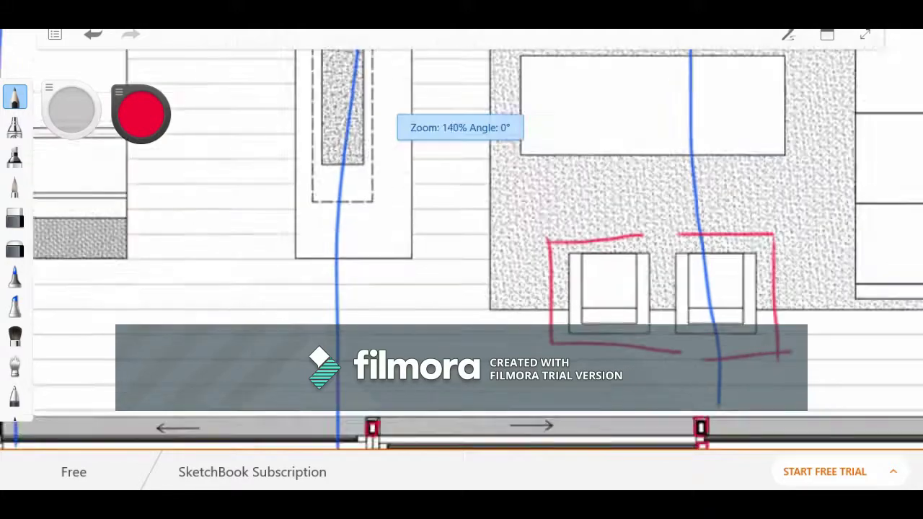
Draw a red arrow pointing into the built-in seating area beside the fireplace
scroll(321, 281, "down", 2)
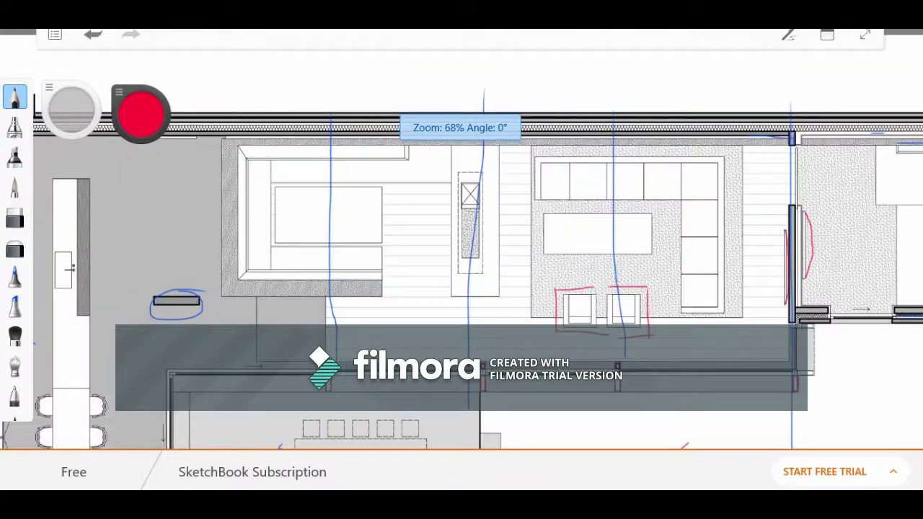
left_click_drag(409, 258, 375, 258)
left_click_drag(379, 250, 378, 262)
Trace the corner sofa in the living room with a red L-shaped line along its seats
scroll(569, 245, "up", 5)
left_click_drag(557, 168, 747, 171)
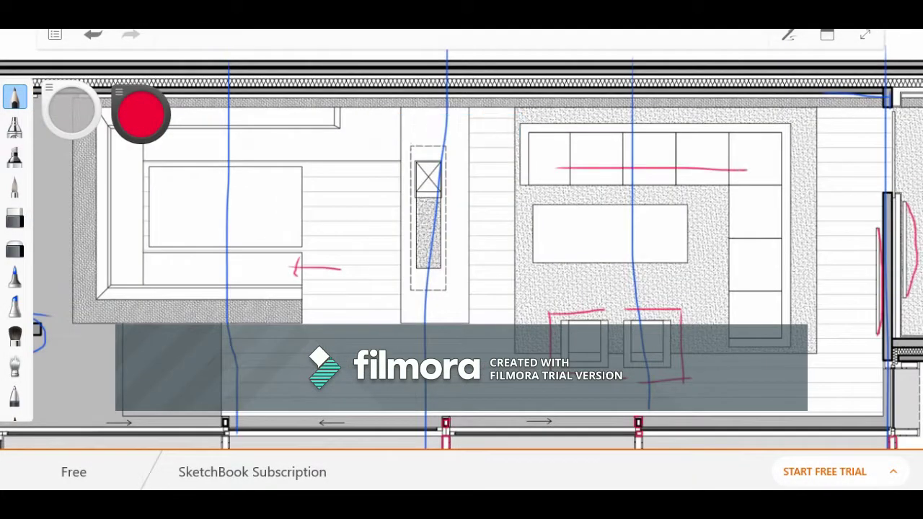
scroll(461, 238, "down", 4)
scroll(461, 238, "up", 2)
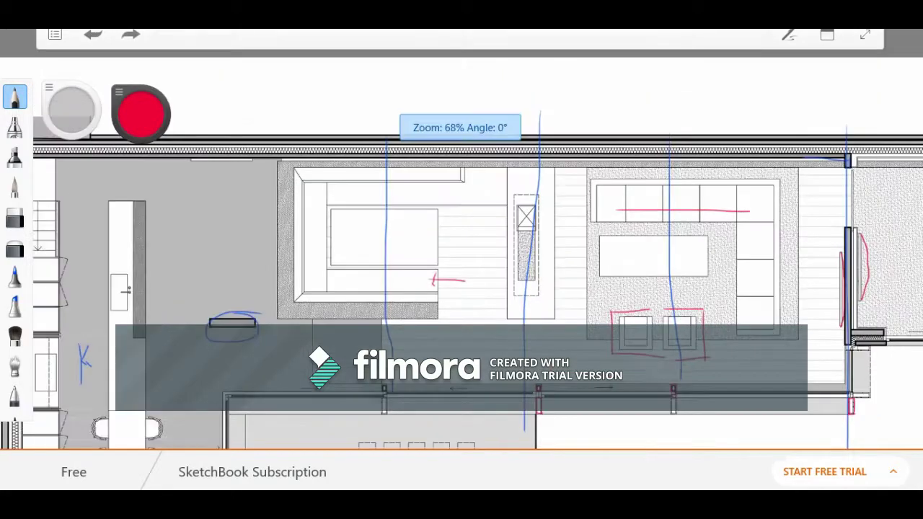
scroll(462, 238, "down", 2)
scroll(462, 238, "up", 2)
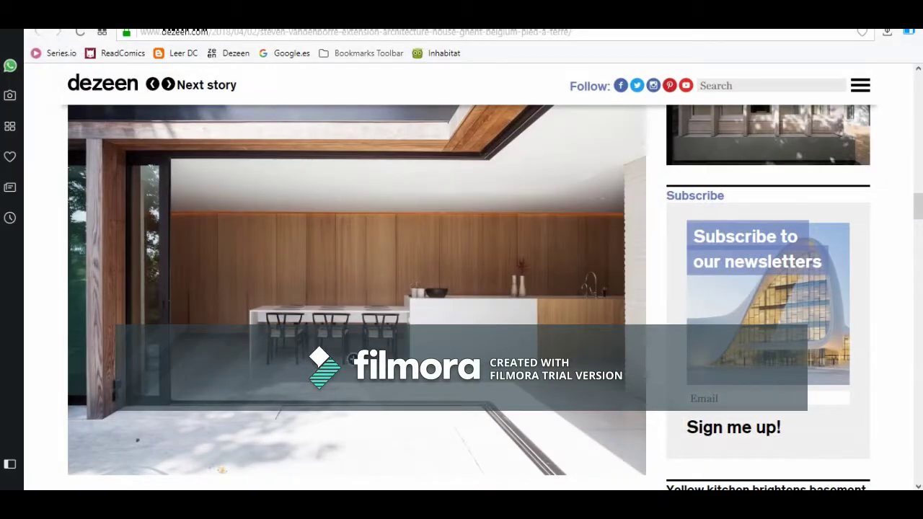
Look through the Dezeen article's photos, and mark the living room's coffee table with a red cross on the SketchBook plan
scroll(489, 320, "down", 8)
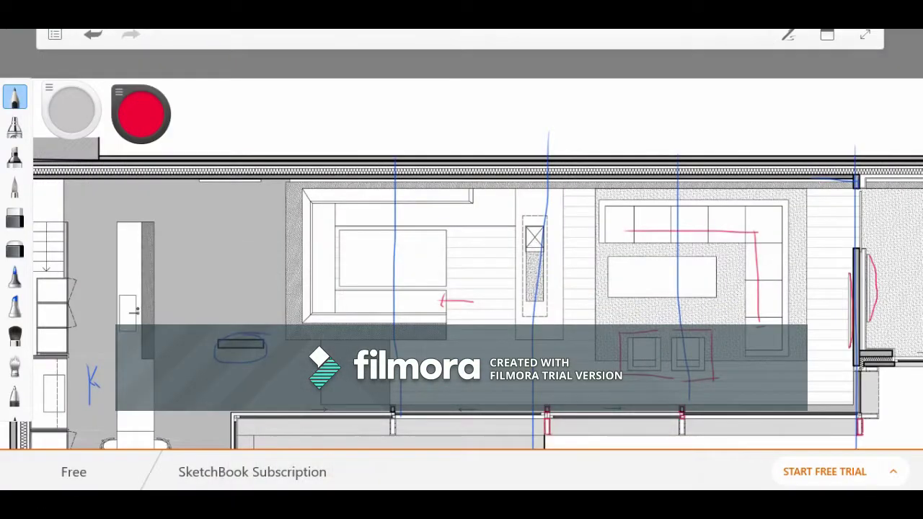
scroll(461, 289, "down", 2)
scroll(582, 280, "up", 5)
left_click_drag(667, 274, 668, 290)
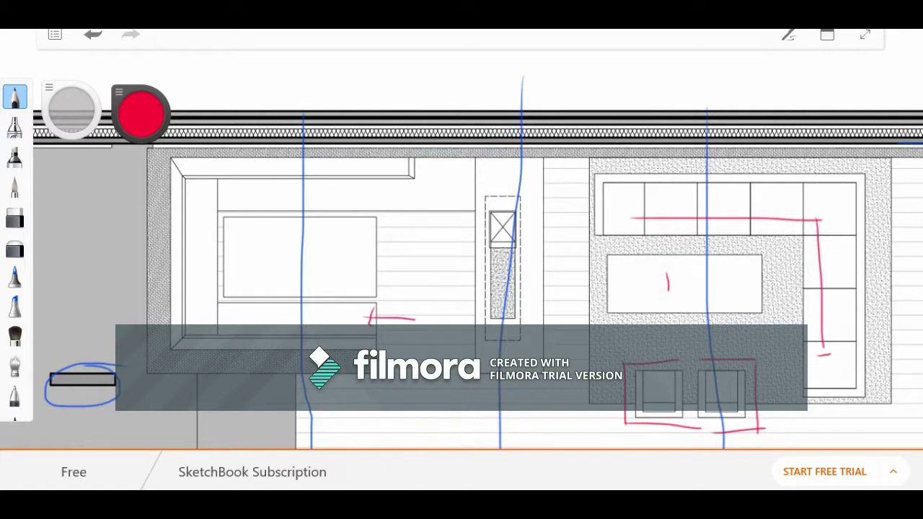
scroll(627, 291, "down", 3)
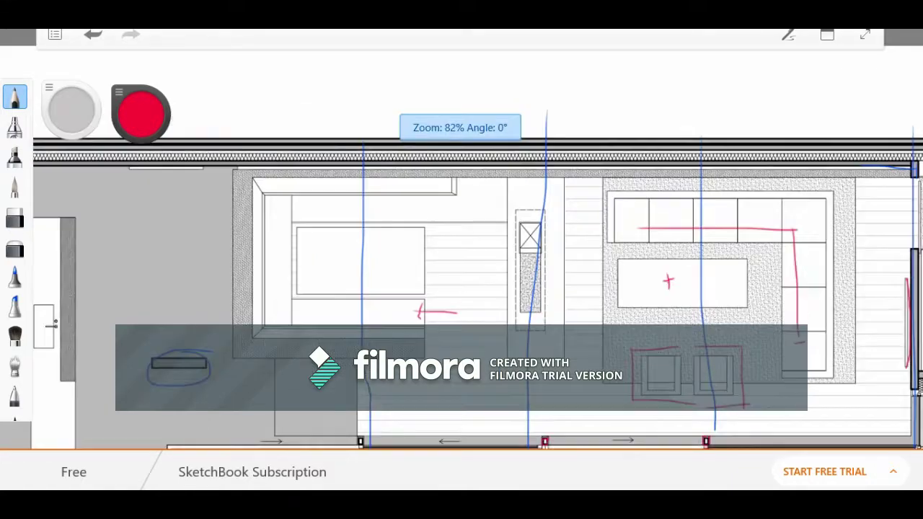
scroll(305, 331, "up", 3)
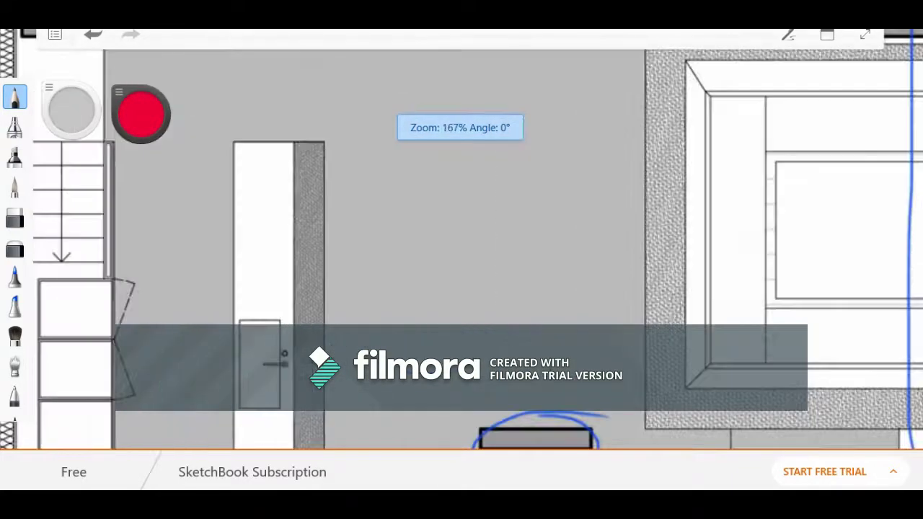
scroll(304, 147, "down", 5)
scroll(315, 165, "up", 3)
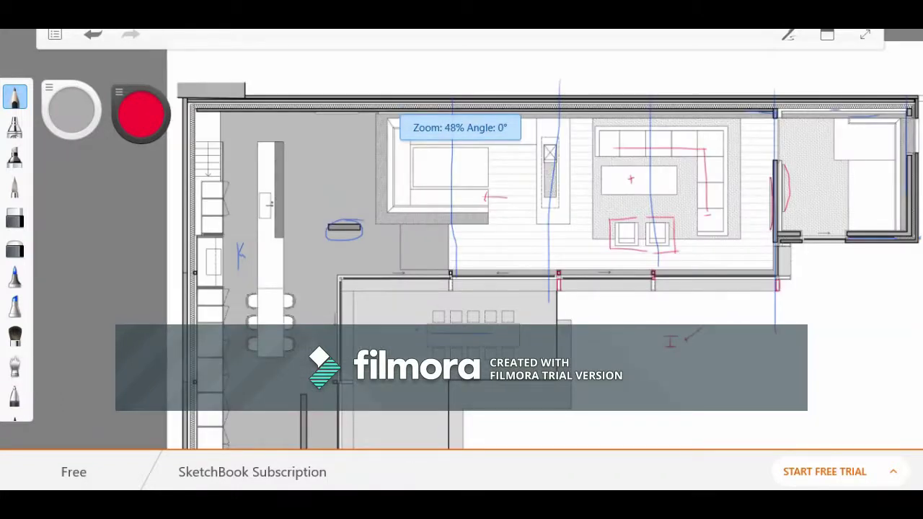
Draw a red arrow along the full length of the kitchen island on the SketchBook plan
left_click_drag(274, 141, 277, 297)
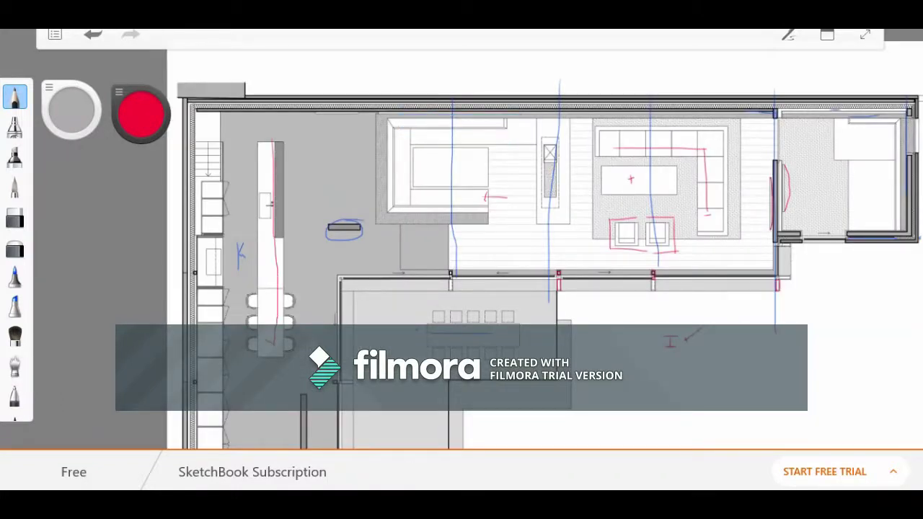
scroll(577, 217, "down", 1)
scroll(577, 217, "up", 1)
scroll(209, 241, "up", 5)
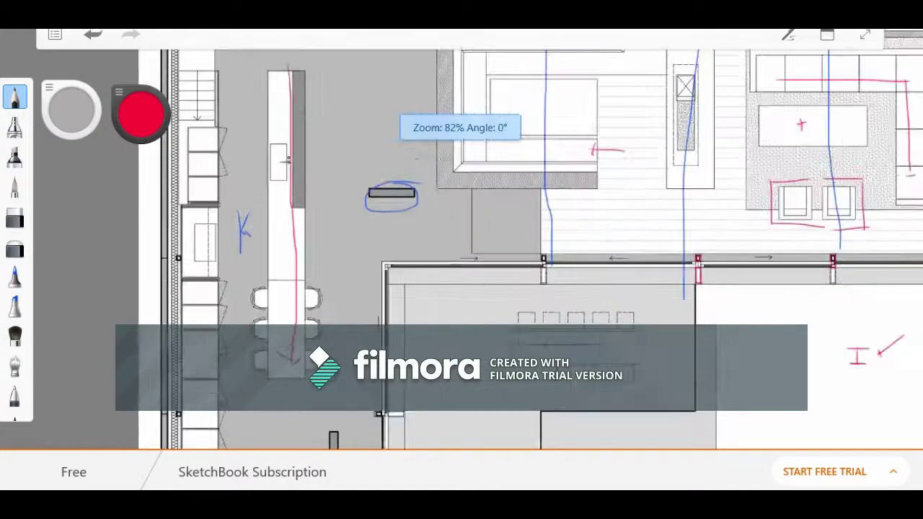
scroll(209, 241, "down", 1)
scroll(250, 300, "up", 3)
scroll(238, 202, "down", 6)
scroll(217, 144, "down", 5)
scroll(216, 144, "up", 4)
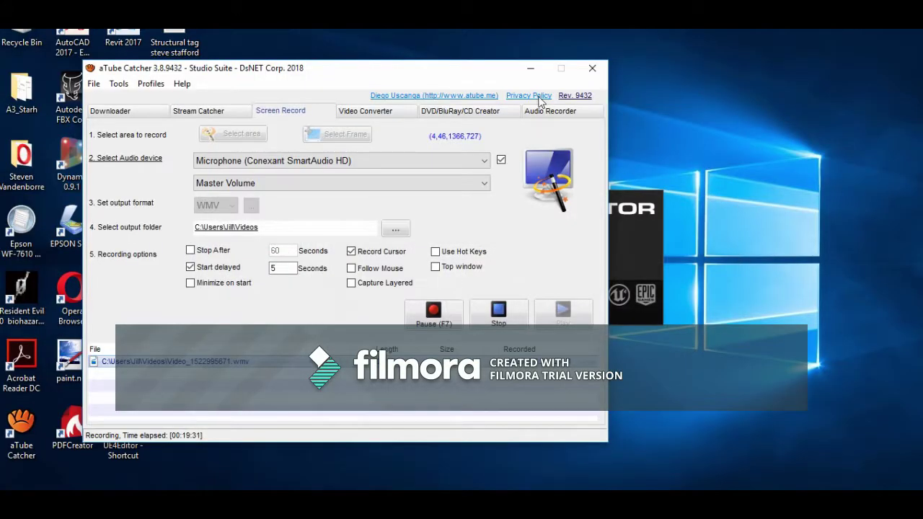
Switch to the SketchUp model, dismiss the Epic Games sign-in window, and examine the exterior around the courtyard
left_click(530, 68)
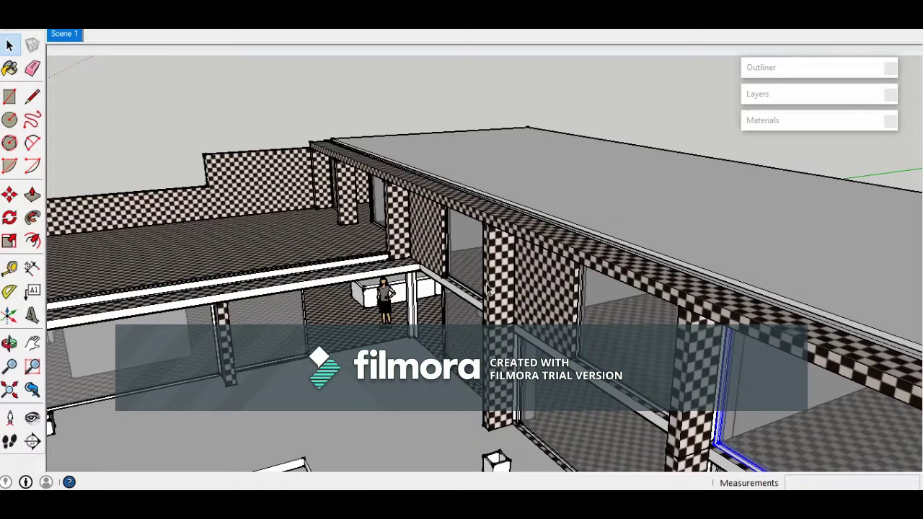
middle_click_drag(488, 289, 668, 229)
scroll(668, 229, "down", 2)
mouse_move(476, 272)
middle_mouse_down()
mouse_move(680, 196)
mouse_move(501, 223)
mouse_move(674, 249)
mouse_move(629, 249)
mouse_move(520, 321)
mouse_move(600, 477)
mouse_move(518, 286)
middle_mouse_up()
scroll(647, 216, "up", 3)
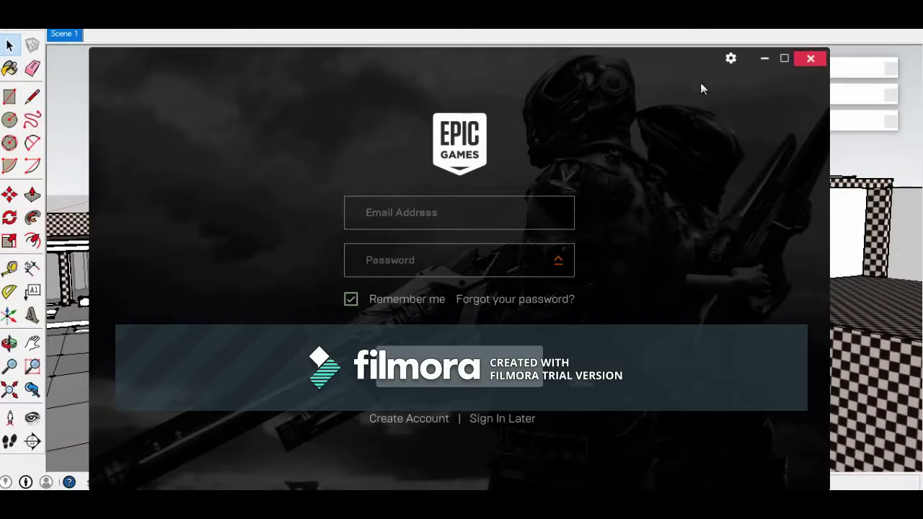
left_click(811, 58)
mouse_move(497, 194)
middle_mouse_down()
mouse_move(611, 239)
mouse_move(579, 186)
mouse_move(408, 242)
mouse_move(416, 228)
mouse_move(476, 312)
mouse_move(421, 254)
mouse_move(556, 303)
mouse_move(495, 305)
mouse_move(428, 270)
mouse_move(382, 291)
mouse_move(342, 247)
middle_mouse_up()
mouse_move(391, 228)
middle_mouse_down()
mouse_move(527, 154)
mouse_move(621, 288)
mouse_move(515, 305)
mouse_move(536, 313)
mouse_move(485, 330)
mouse_move(564, 243)
middle_mouse_up()
scroll(564, 243, "up", 2)
scroll(620, 296, "down", 2)
middle_click_drag(422, 315, 526, 325)
scroll(525, 307, "down", 4)
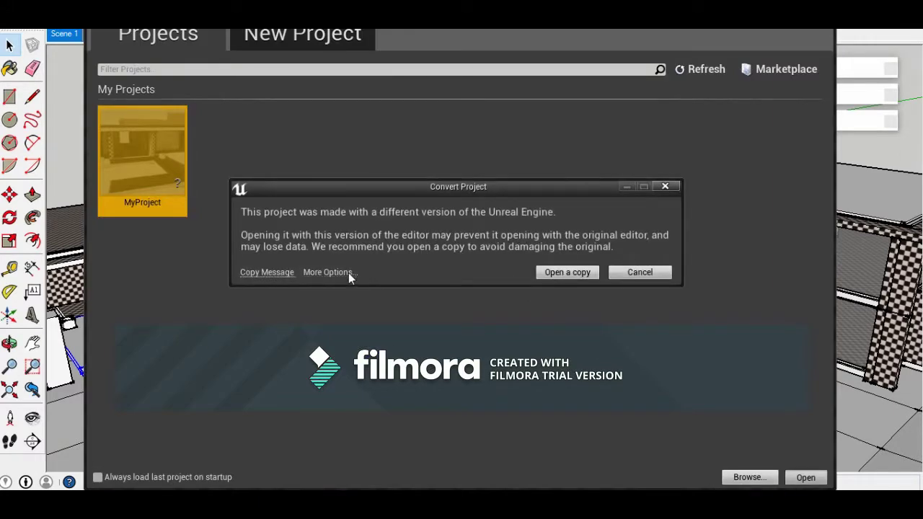
Continue opening MyProject in Unreal through the extra options of the version conversion prompt, and return to SketchUp
left_click(348, 272)
left_click(546, 271)
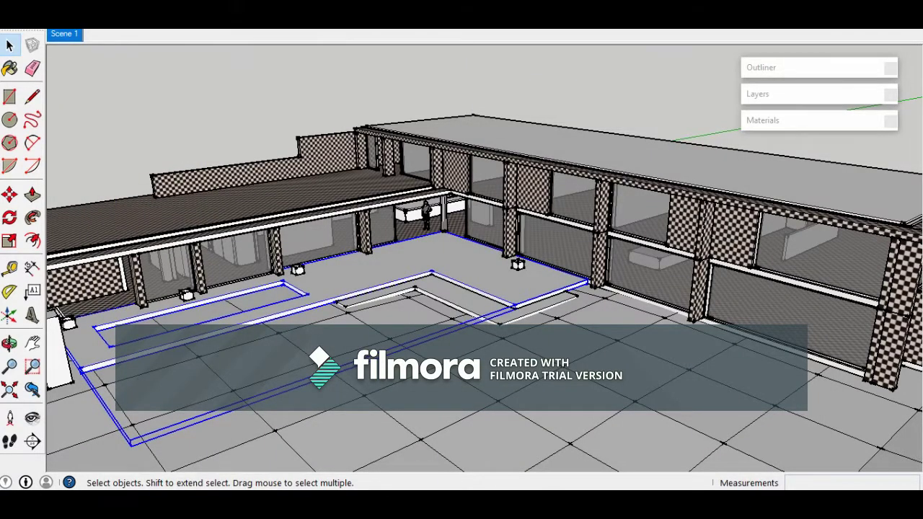
key("alt+Tab")
left_click(525, 69)
Examine the two-storey wing's roof and façade in SketchUp, and view reference photo 1 from the REF folder
middle_click_drag(695, 219, 451, 204)
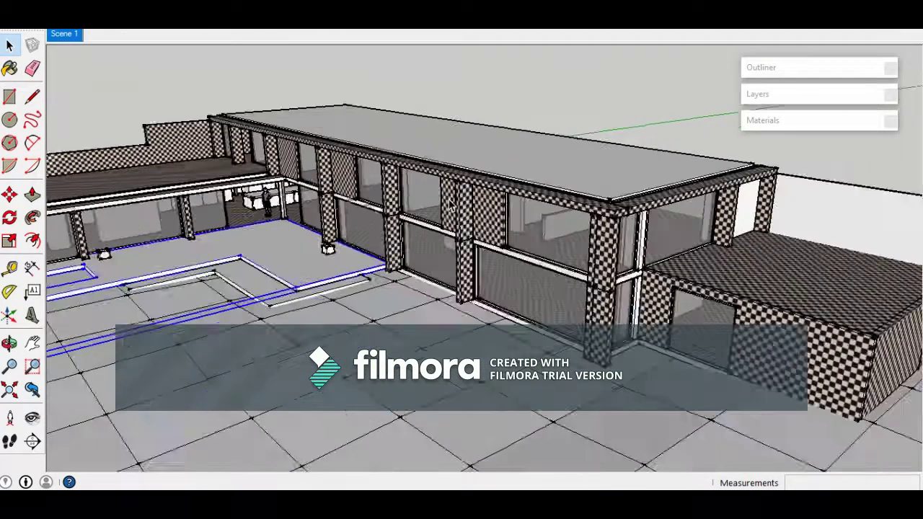
scroll(452, 204, "up", 2)
left_click(614, 204)
mouse_move(614, 204)
middle_mouse_down()
mouse_move(591, 236)
mouse_move(259, 228)
mouse_move(839, 274)
mouse_move(391, 212)
mouse_move(367, 248)
mouse_move(457, 313)
mouse_move(791, 242)
mouse_move(466, 432)
middle_mouse_up()
scroll(448, 411, "down", 1)
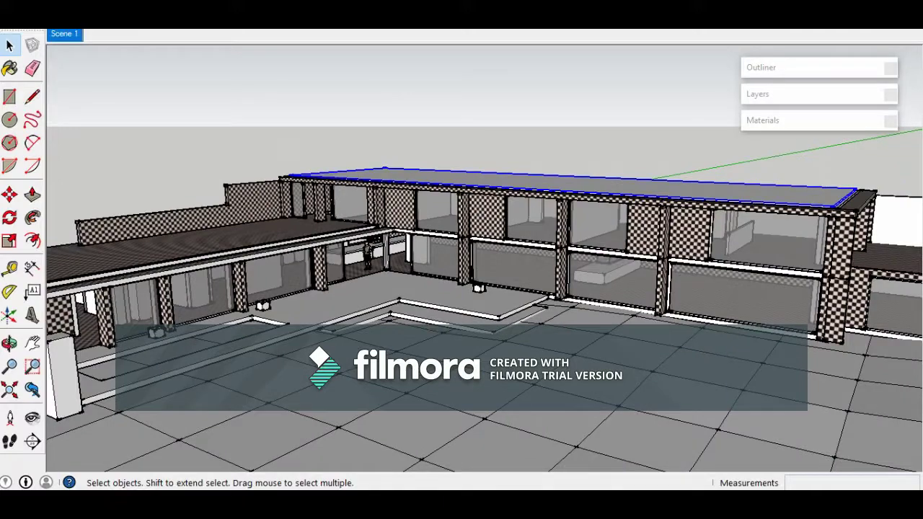
middle_click_drag(435, 399, 404, 475)
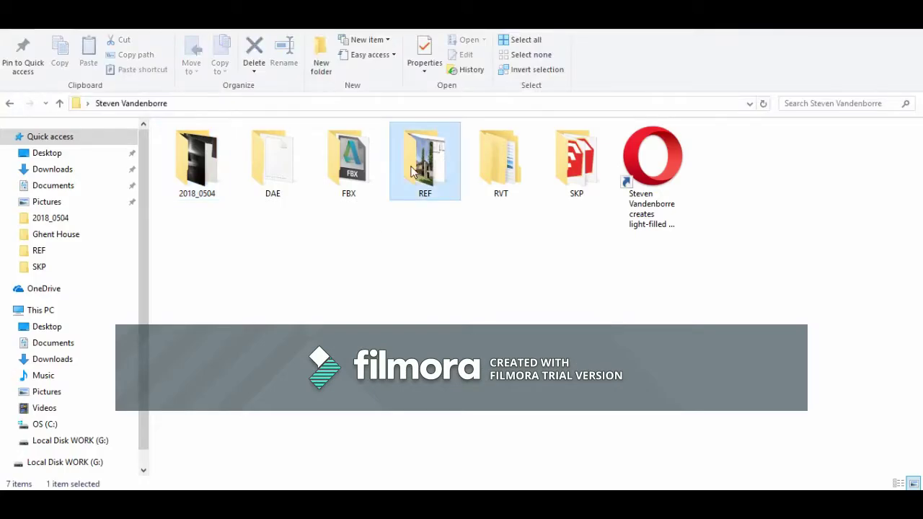
double_click(420, 164)
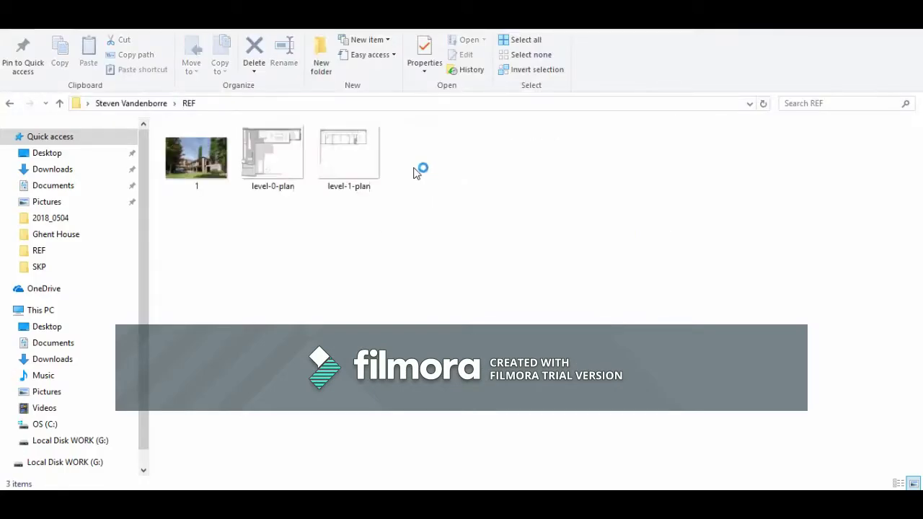
left_click(185, 156)
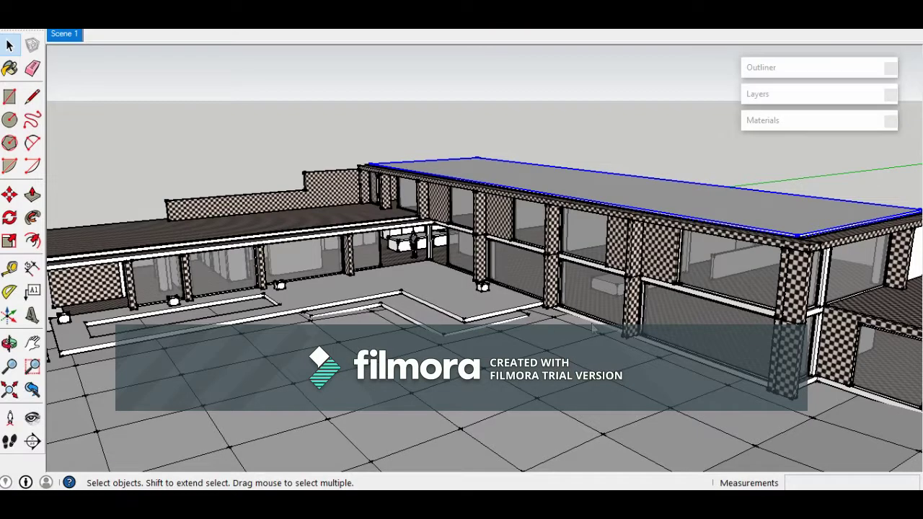
Examine the SketchUp model's ground-floor glazing and the large boundary wall at the end of the house
middle_click_drag(451, 294, 288, 270)
scroll(505, 339, "up", 3)
middle_click_drag(559, 336, 534, 274)
scroll(524, 350, "up", 3)
middle_click_drag(524, 350, 422, 329)
left_click(423, 329)
scroll(425, 331, "down", 1)
middle_click_drag(661, 338, 238, 328)
scroll(447, 332, "down", 2)
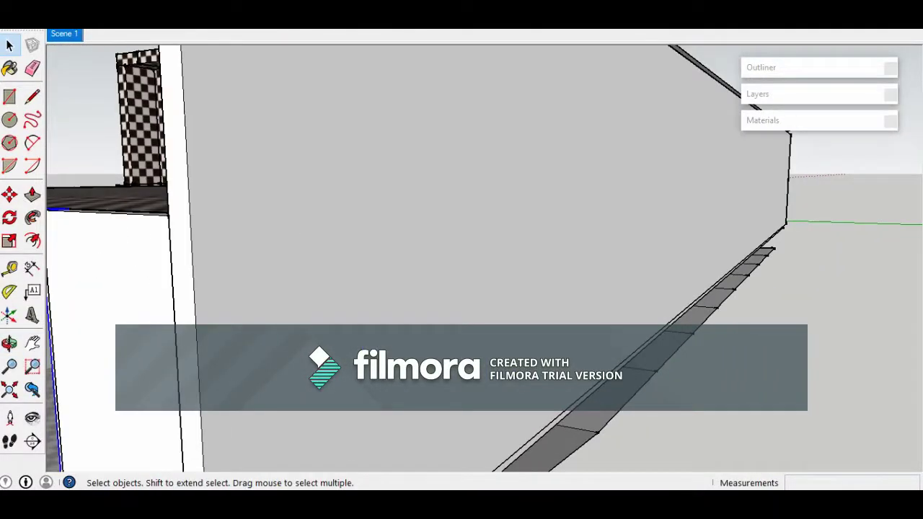
left_click(147, 26)
mouse_move(54, 26)
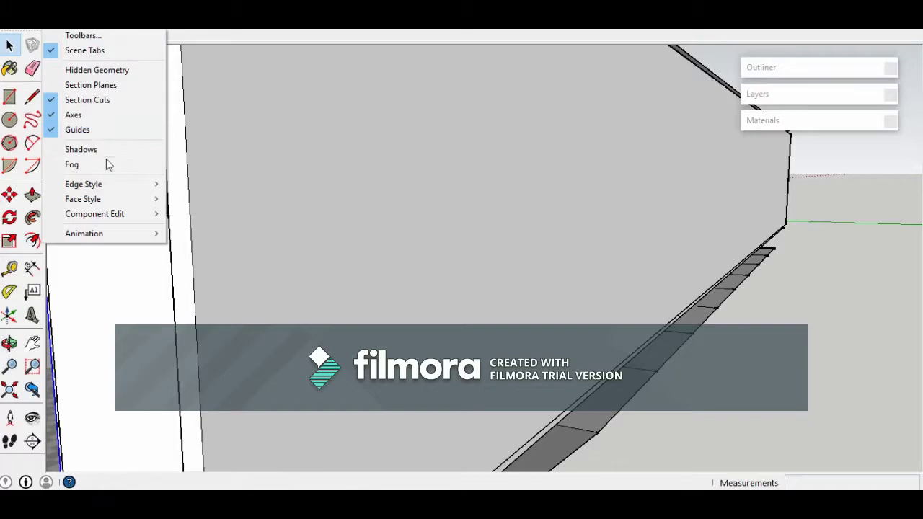
mouse_move(183, 29)
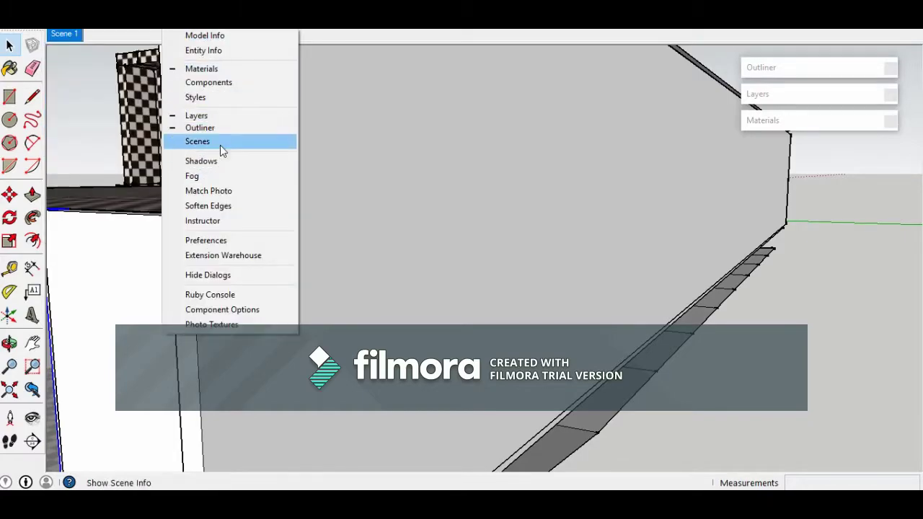
left_click(649, 291)
Examine the end annex, the courtyard façade and the single-storey wing's roof, dismissing the Epic Games sign-in window
middle_click_drag(491, 322, 332, 310)
middle_click_drag(472, 305, 591, 339)
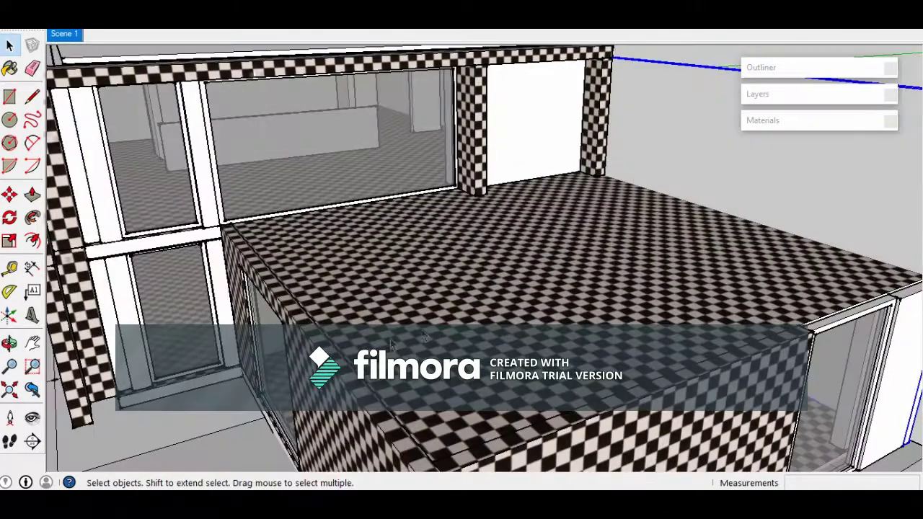
scroll(801, 264, "down", 3)
middle_click_drag(199, 274, 428, 368, "shift")
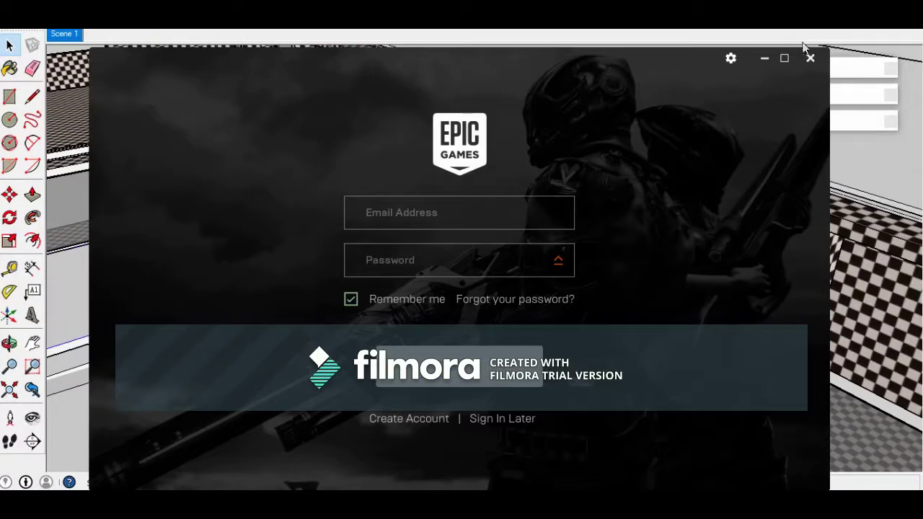
left_click(809, 58)
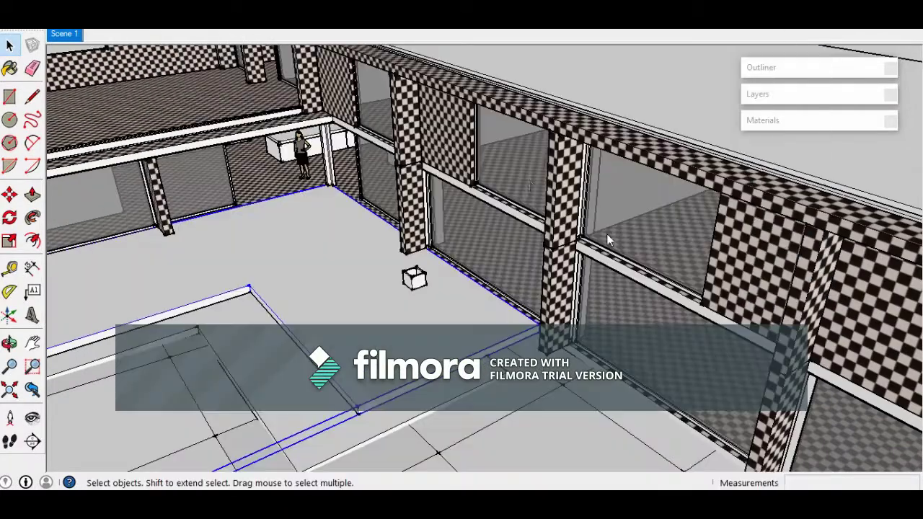
mouse_move(500, 232)
middle_mouse_down()
mouse_move(486, 215)
mouse_move(641, 167)
mouse_move(603, 196)
mouse_move(517, 198)
mouse_move(532, 206)
mouse_move(795, 193)
middle_mouse_up()
middle_click_drag(750, 263, 545, 180)
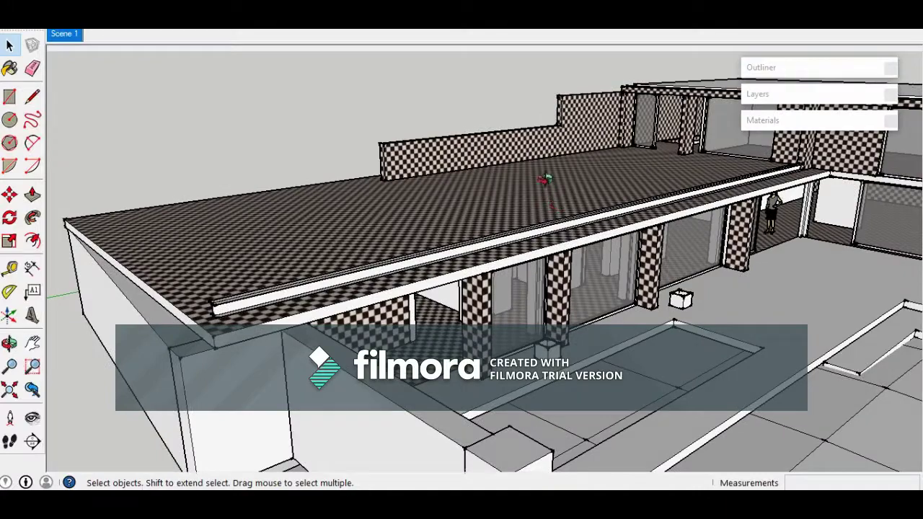
left_click(530, 148)
mouse_move(530, 148)
middle_mouse_down()
mouse_move(472, 180)
mouse_move(707, 188)
mouse_move(544, 190)
mouse_move(567, 228)
mouse_move(322, 272)
mouse_move(416, 272)
mouse_move(372, 274)
mouse_move(371, 144)
middle_mouse_up()
left_click(567, 229)
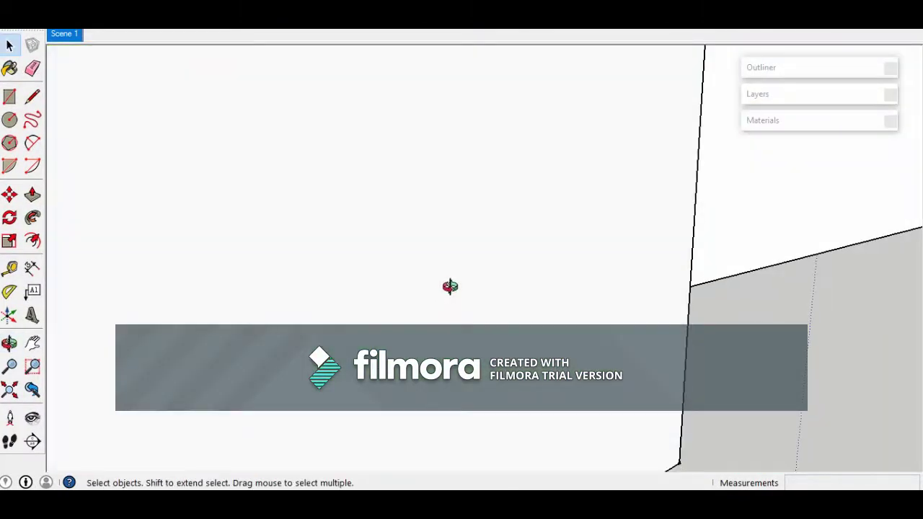
Select the freestanding box beside the scale figure outside the house and check its size with the Tape Measure tool
scroll(454, 283, "down", 8)
left_click(458, 276)
middle_click_drag(458, 276, 340, 308)
left_click(339, 308)
left_click(202, 205)
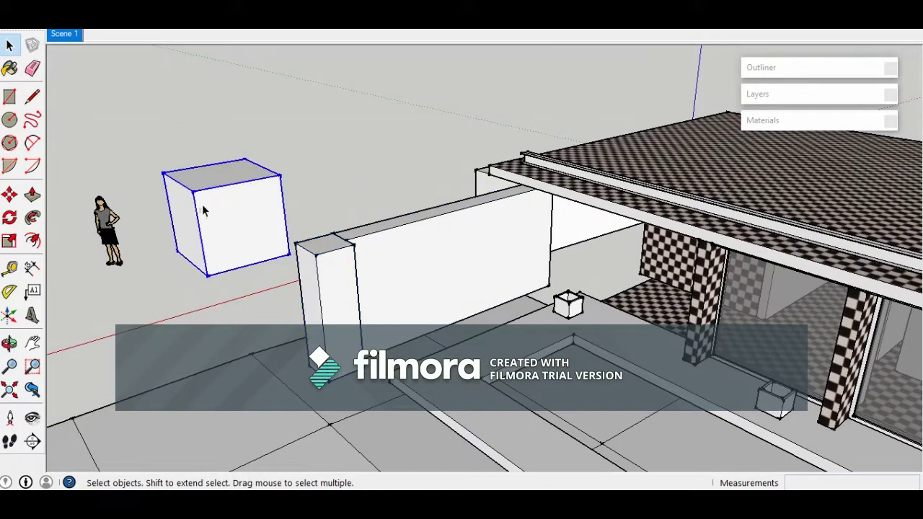
middle_click_drag(317, 221, 435, 245, "shift")
scroll(297, 222, "up", 2)
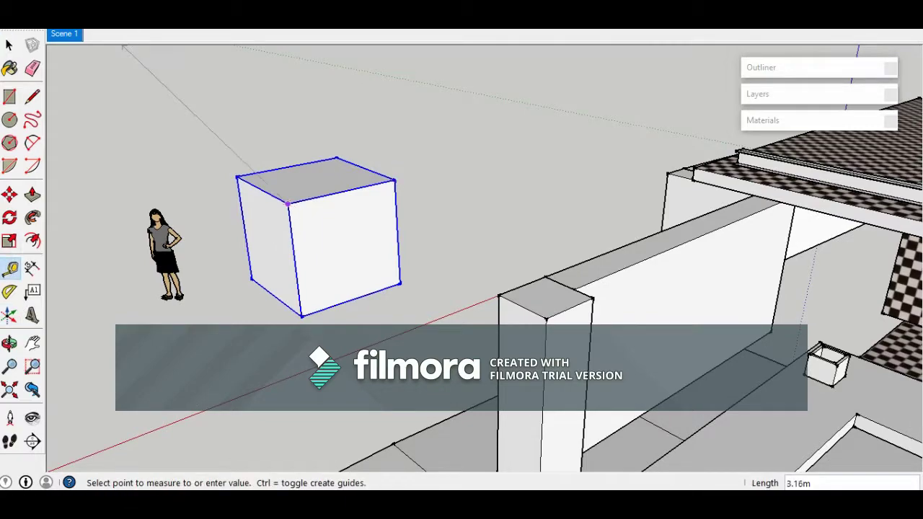
left_click(9, 46)
Examine the covered entrance and the terrace, and select the scale figure standing in front of the kitchen counter
middle_click_drag(246, 223, 533, 267)
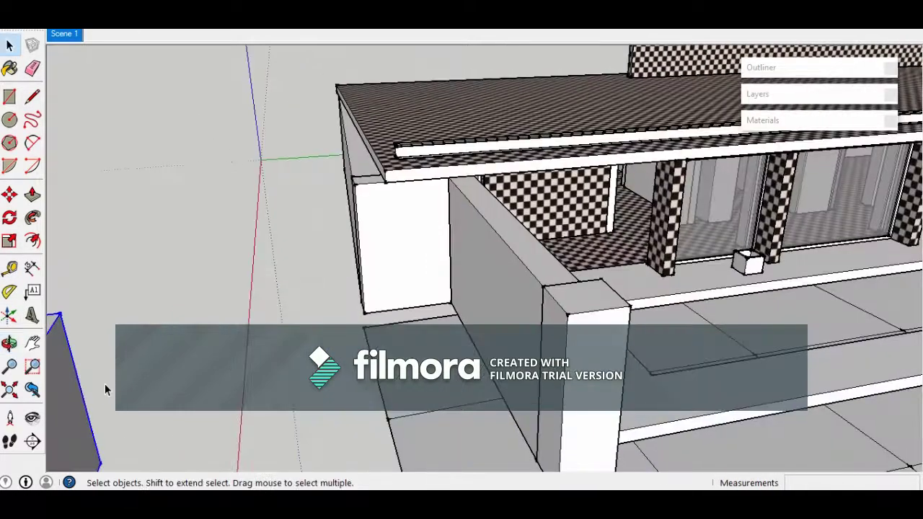
middle_click_drag(537, 309, 577, 232)
left_click(445, 295)
middle_click_drag(445, 303, 176, 191)
middle_click_drag(565, 290, 469, 221)
left_click(663, 213)
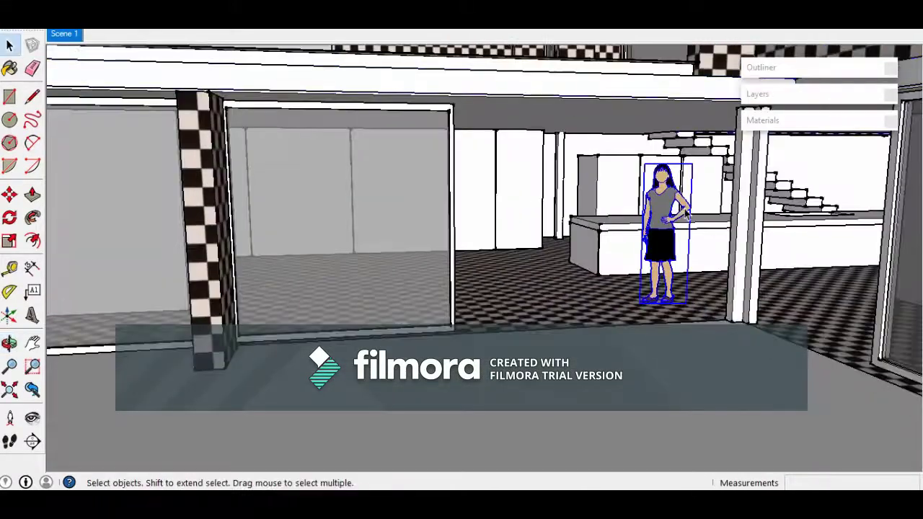
Examine the upper-floor façade and the junction where the single-storey wing's roof meets the two-storey wing
scroll(664, 210, "up", 4)
middle_click_drag(584, 293, 553, 324)
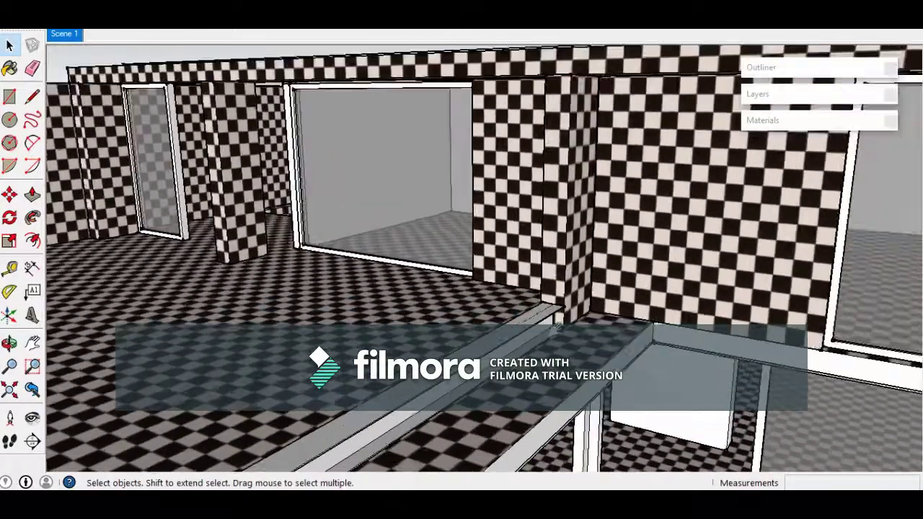
left_click(587, 320)
scroll(587, 319, "up", 2)
scroll(587, 319, "down", 2)
left_click(509, 326)
scroll(509, 326, "down", 2)
middle_click_drag(509, 326, 480, 325)
scroll(481, 325, "down", 4)
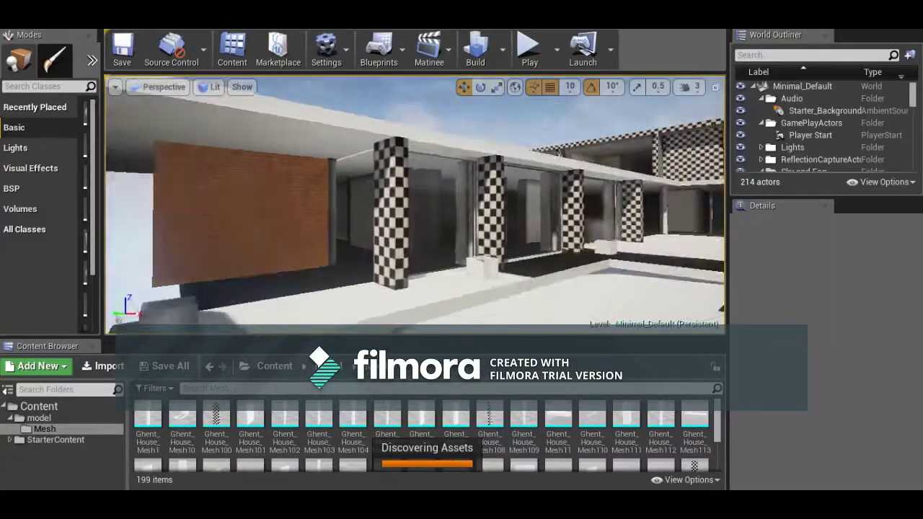
Switch to the Unreal Editor, enlarge the viewport, and fly around the house's wood-clad wall, columns and courtyard façade
right_click_drag(414, 205, 331, 210)
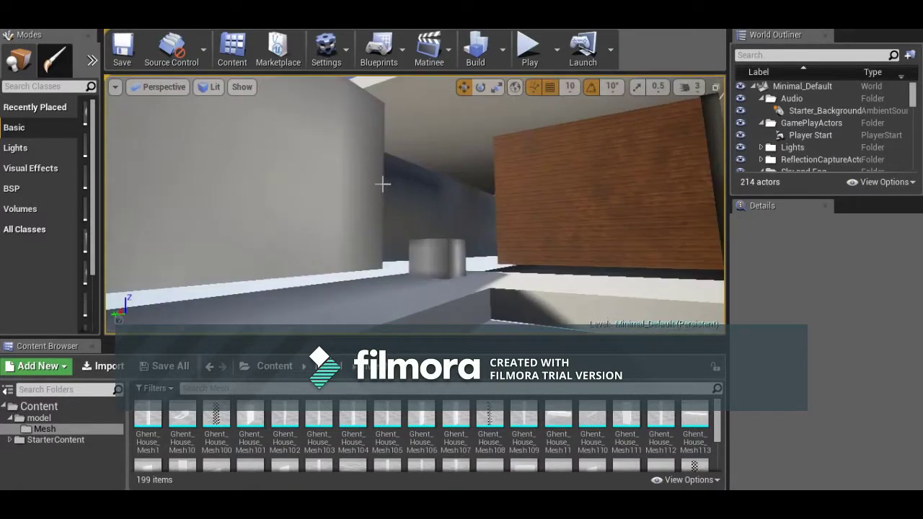
right_click_drag(464, 197, 346, 101)
right_click_drag(415, 205, 663, 205)
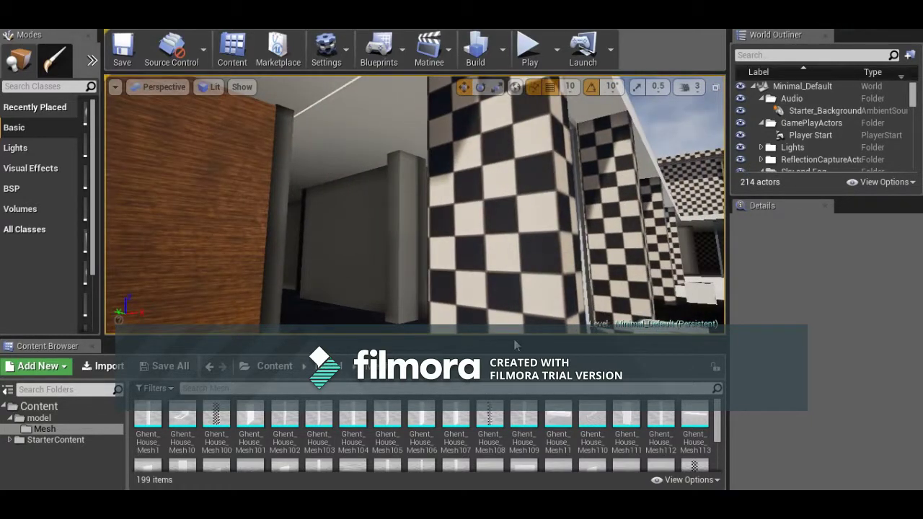
left_click_drag(517, 341, 517, 370)
right_click_drag(457, 259, 678, 259)
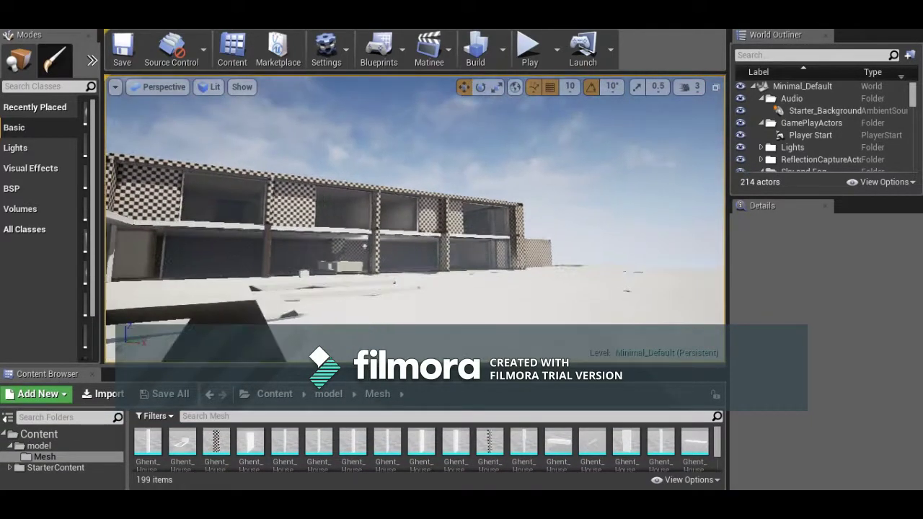
key("w")
key("d")
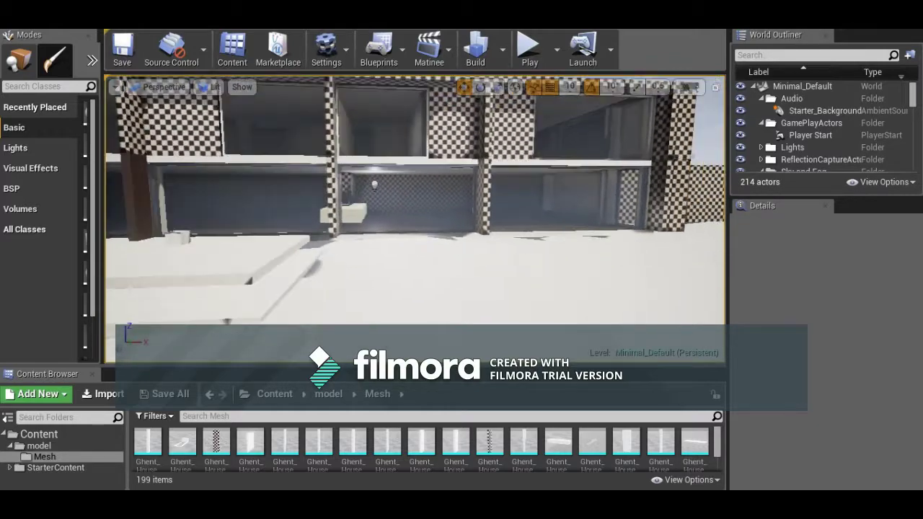
right_click_drag(218, 269, 214, 269)
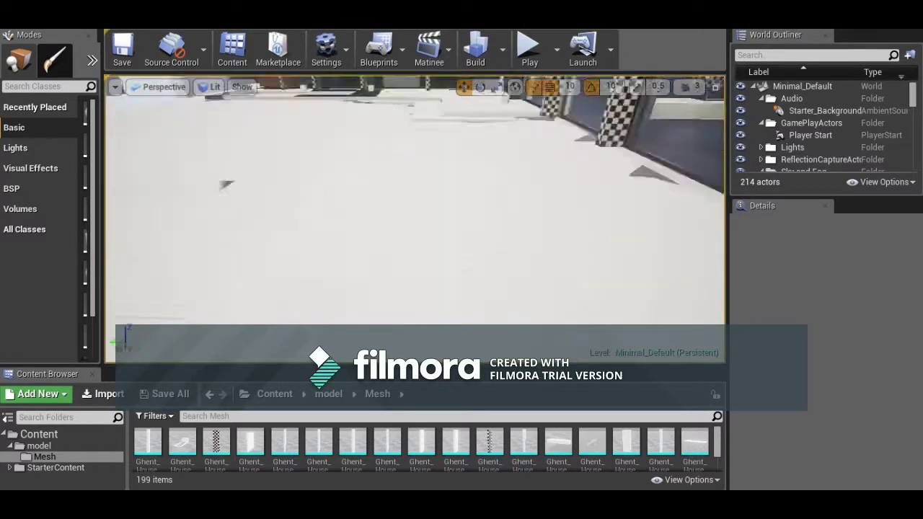
right_click_drag(213, 269, 236, 269)
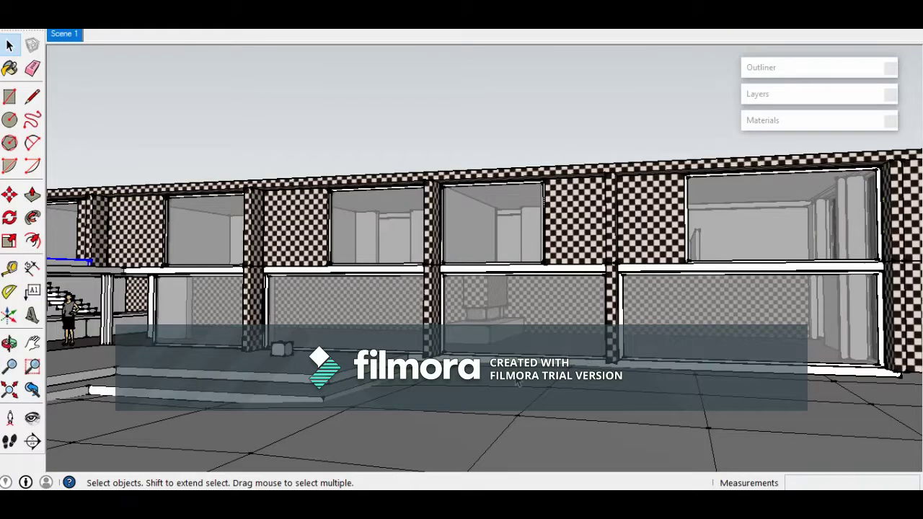
Return to SketchUp and examine the glazed façade, the paved ground and the single-storey annex at the far end
middle_click_drag(519, 383, 750, 366)
scroll(546, 336, "up", 5)
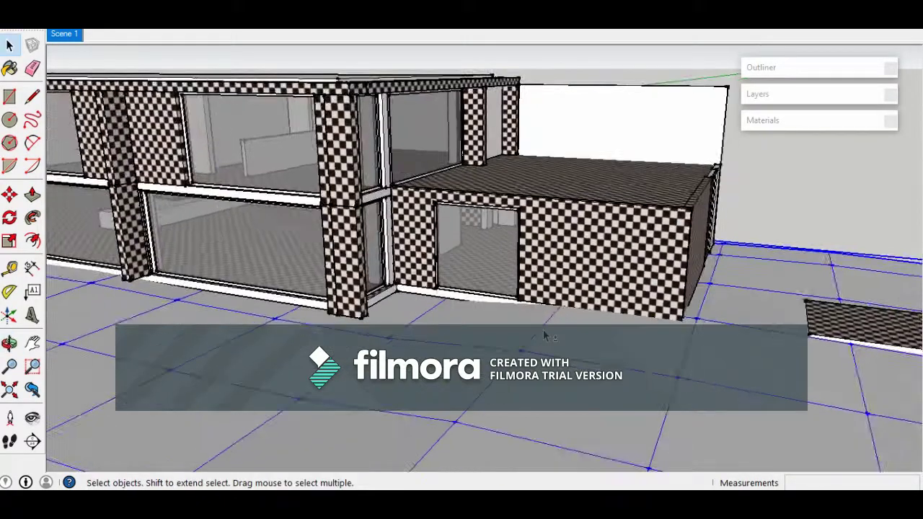
scroll(488, 306, "up", 5)
middle_click_drag(425, 289, 651, 289)
scroll(364, 199, "up", 3)
middle_click_drag(300, 175, 381, 167)
mouse_move(371, 310)
middle_mouse_down()
mouse_move(618, 333)
mouse_move(570, 347)
mouse_move(505, 317)
mouse_move(490, 238)
mouse_move(462, 325)
middle_mouse_up()
scroll(616, 333, "down", 4)
scroll(569, 347, "down", 2)
scroll(570, 348, "down", 2)
scroll(289, 311, "up", 2)
middle_click_drag(288, 310, 397, 281)
scroll(417, 274, "up", 2)
middle_click_drag(509, 291, 461, 295)
scroll(461, 295, "down", 3)
scroll(634, 188, "up", 2)
middle_click_drag(634, 187, 298, 354)
scroll(468, 245, "down", 2)
scroll(297, 355, "down", 1)
Try to copy the selected ground edging away from the annex's rear corner with the Move tool
key("m")
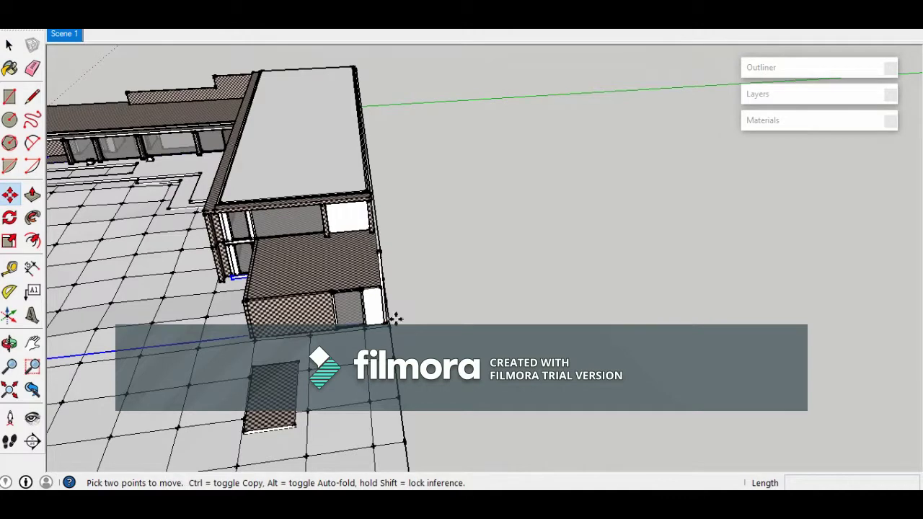
left_click(387, 321)
key("ctrl")
left_click(723, 313)
key("alt+Tab")
left_click(454, 325)
middle_click_drag(580, 349, 577, 349)
left_click(8, 45)
middle_click_drag(364, 396, 698, 268)
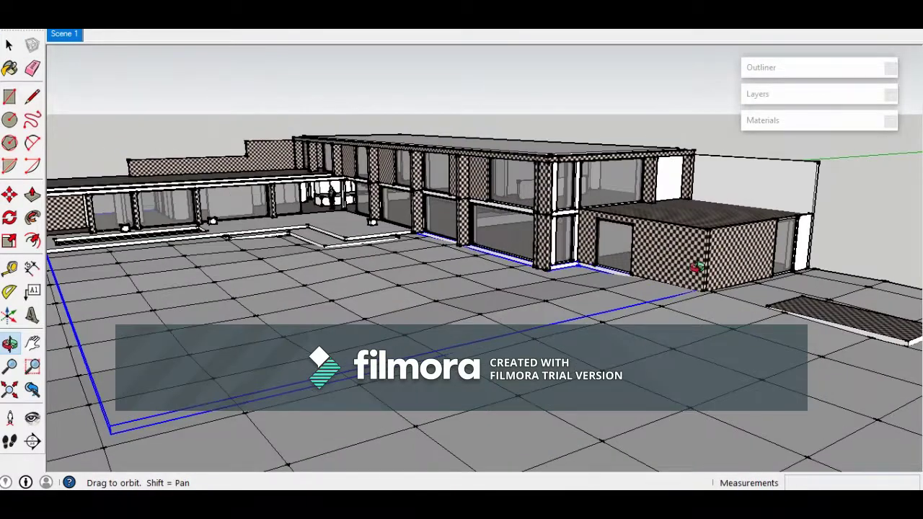
Examine the annex in the SketchUp model, then switch to the Unreal Editor and fly to the annex's checkered wall
scroll(364, 238, "up", 1)
middle_click_drag(364, 238, 339, 303)
middle_click_drag(649, 277, 621, 351)
scroll(622, 350, "down", 1)
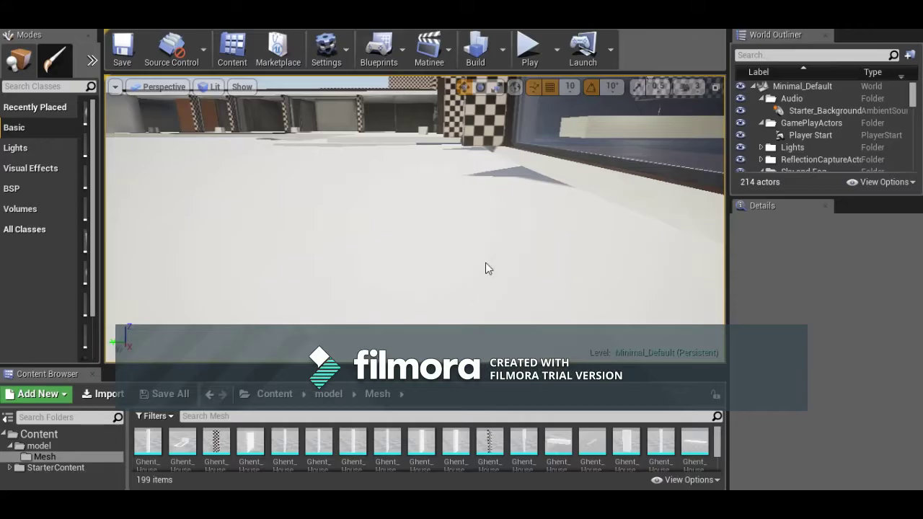
right_click_drag(486, 267, 346, 288)
right_click_drag(392, 268, 428, 271)
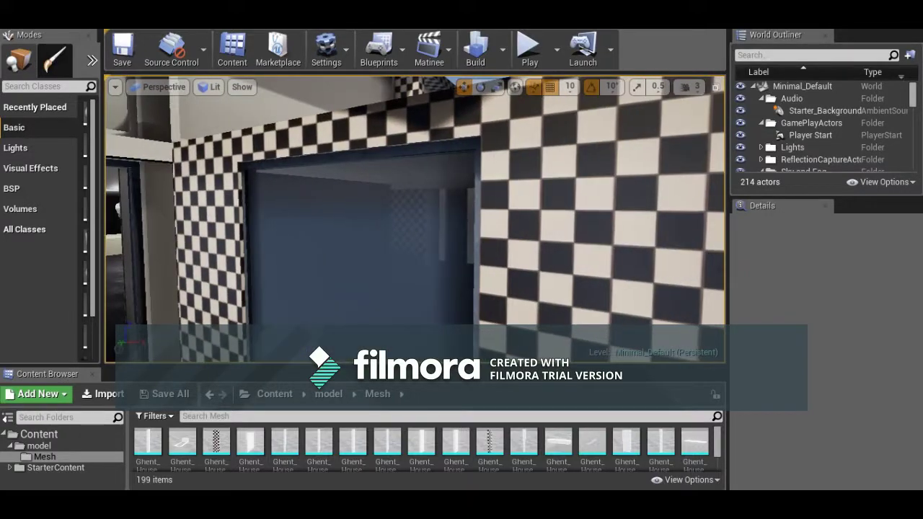
Select the annex's checkered wall with the door opening, locate its mesh in the Content Browser, and open it for editing
left_click(344, 214)
scroll(344, 214, "down", 4)
left_click(460, 200)
right_click(460, 200)
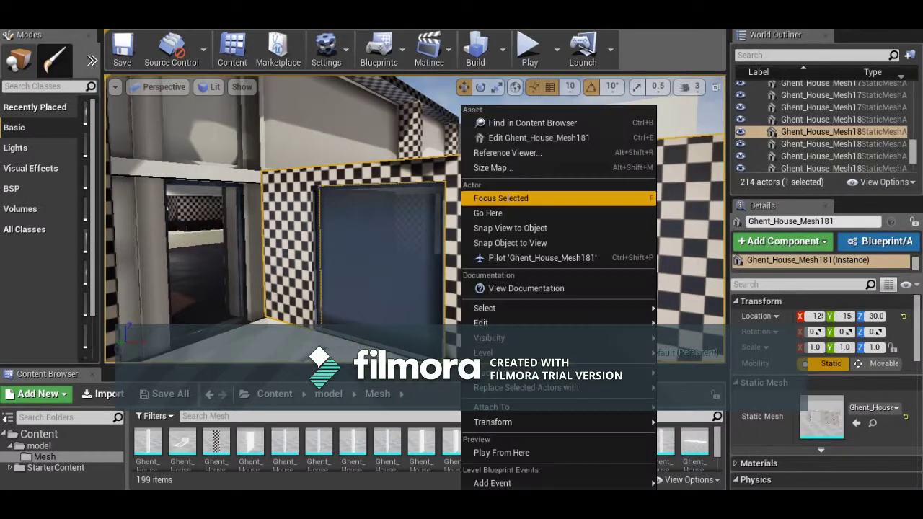
left_click(520, 123)
left_click(355, 442)
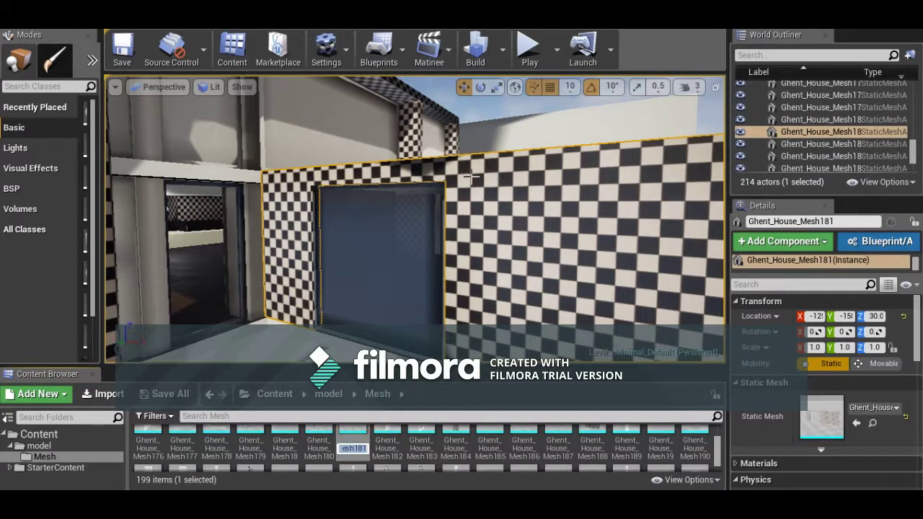
right_click(353, 440)
double_click(352, 443)
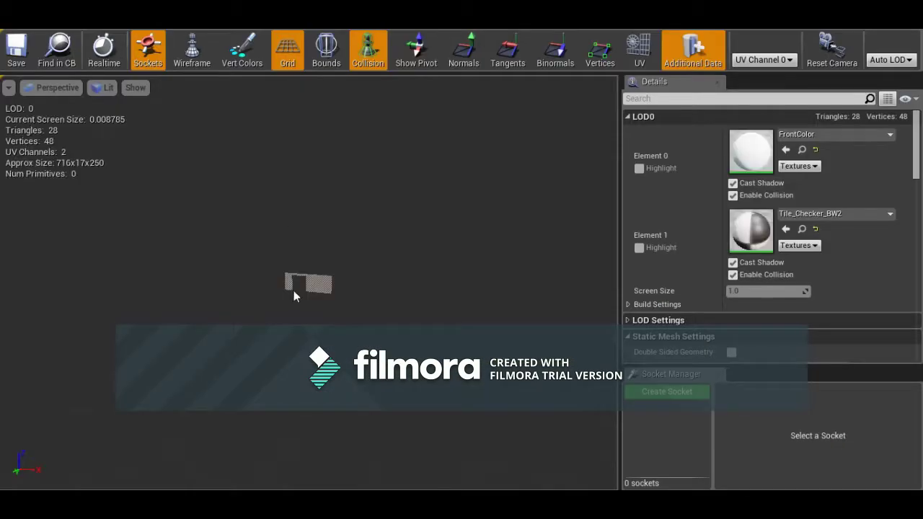
Examine the wall mesh up close, temporarily highlighting its Element 0 and Element 1 material sections
scroll(342, 272, "up", 2)
scroll(324, 262, "up", 5)
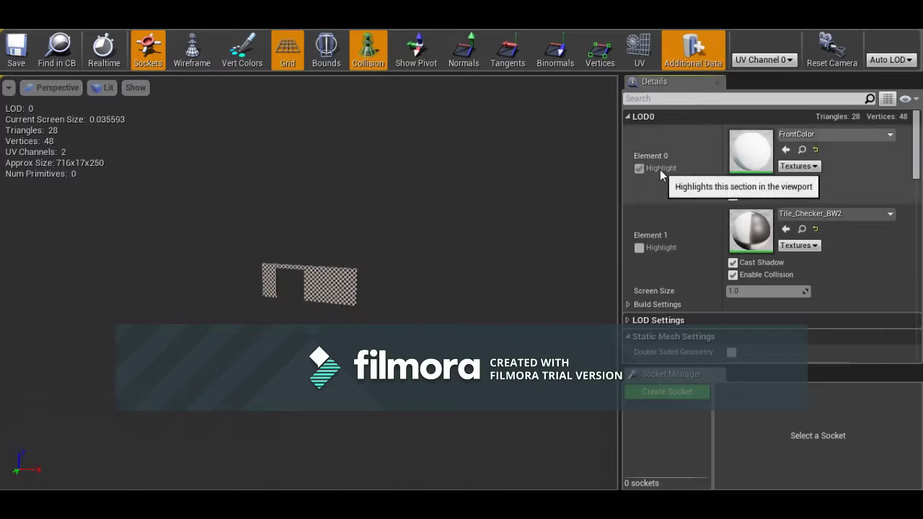
scroll(434, 259, "up", 10)
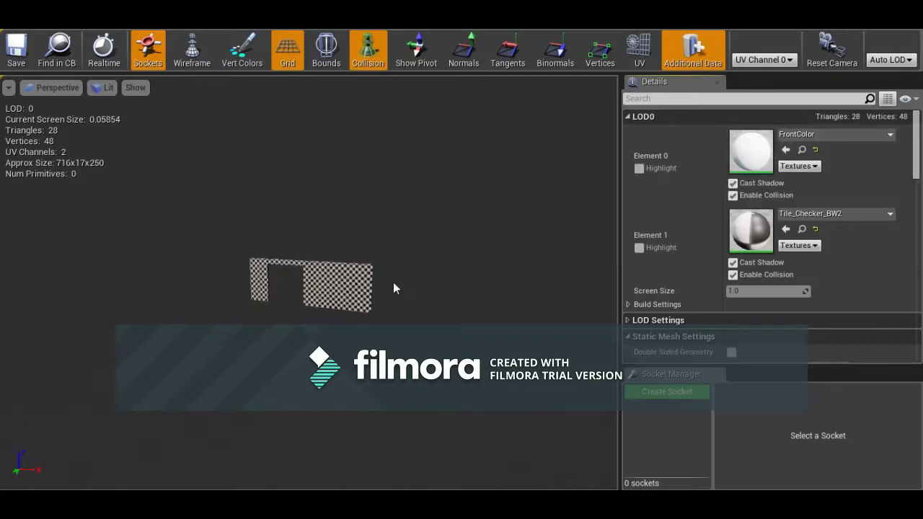
scroll(434, 259, "up", 3)
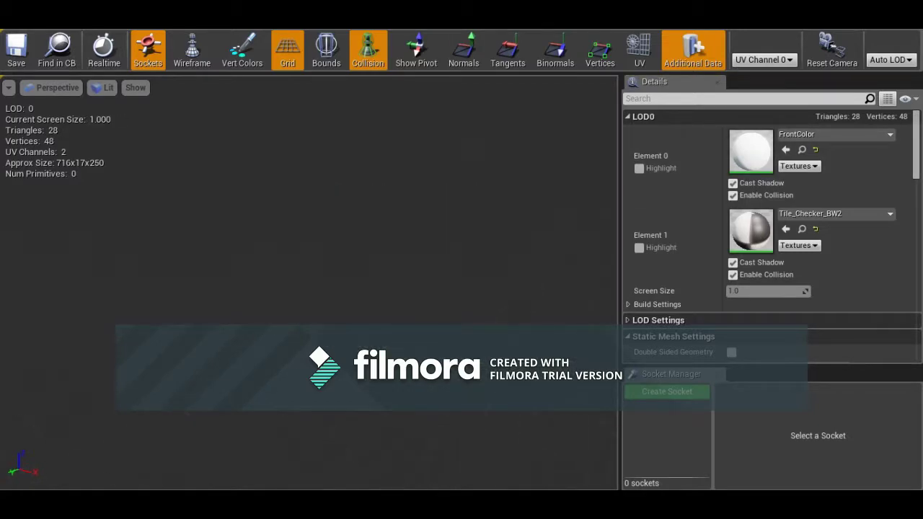
scroll(434, 259, "down", 6)
scroll(434, 259, "up", 3)
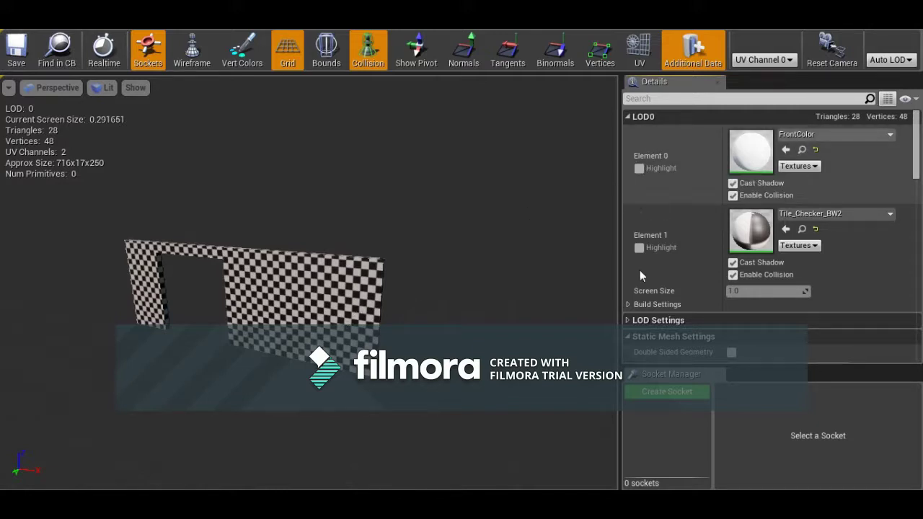
left_click(639, 248)
left_click(639, 248)
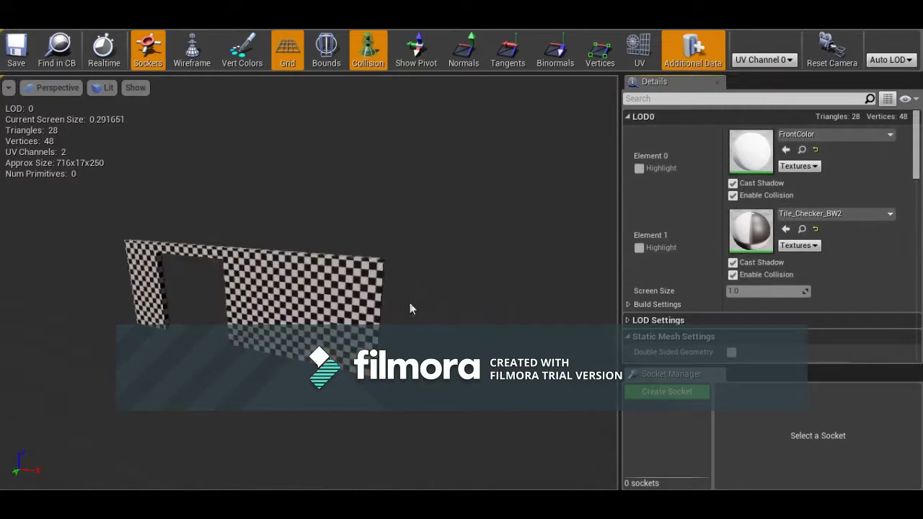
left_click(639, 248)
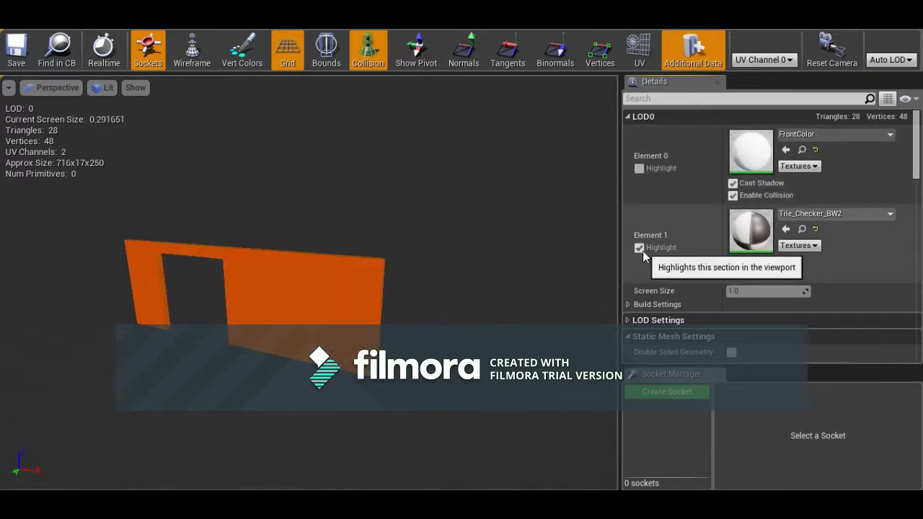
left_click(639, 248)
scroll(310, 336, "up", 2)
scroll(308, 334, "up", 2)
scroll(308, 334, "down", 1)
scroll(420, 338, "down", 1)
right_click_drag(420, 339, 357, 333)
scroll(422, 334, "up", 1)
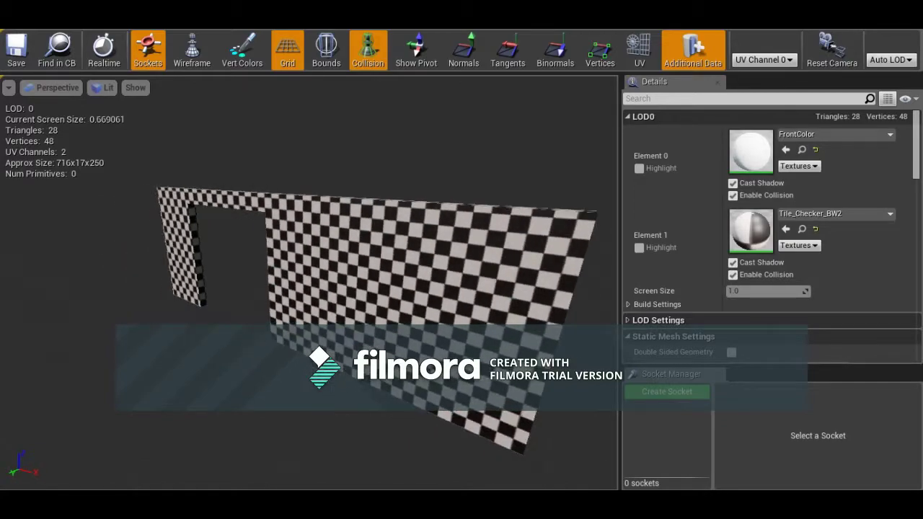
Return to the level, focus on the annex wall, and open the StarterContent Materials folder
key("ctrl+r")
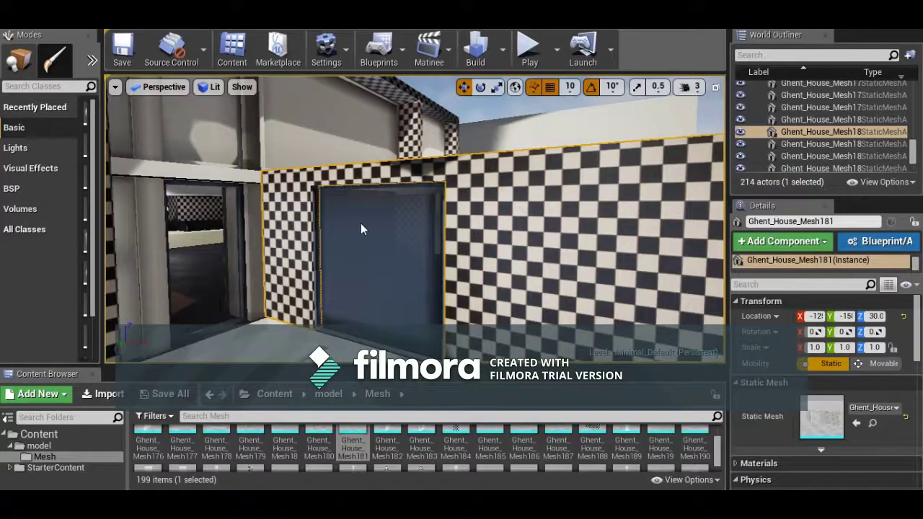
key("f")
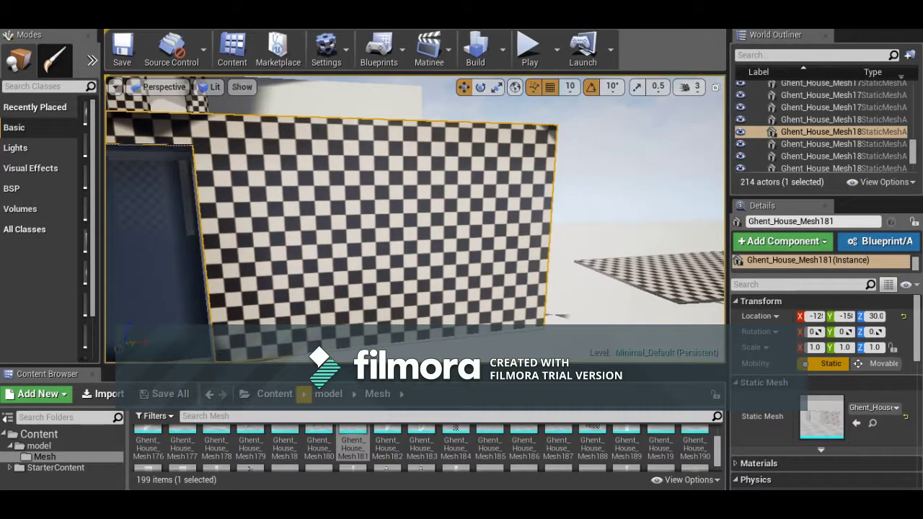
left_click(291, 397)
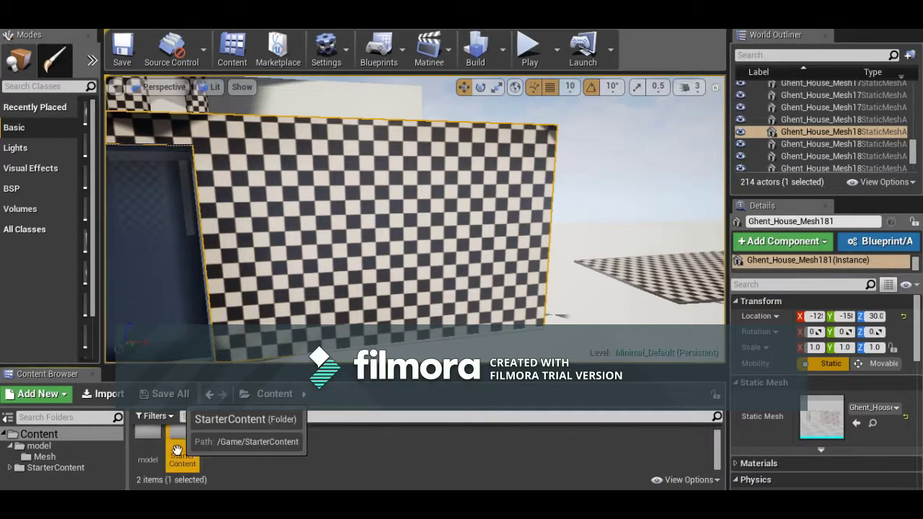
double_click(180, 446)
double_click(320, 443)
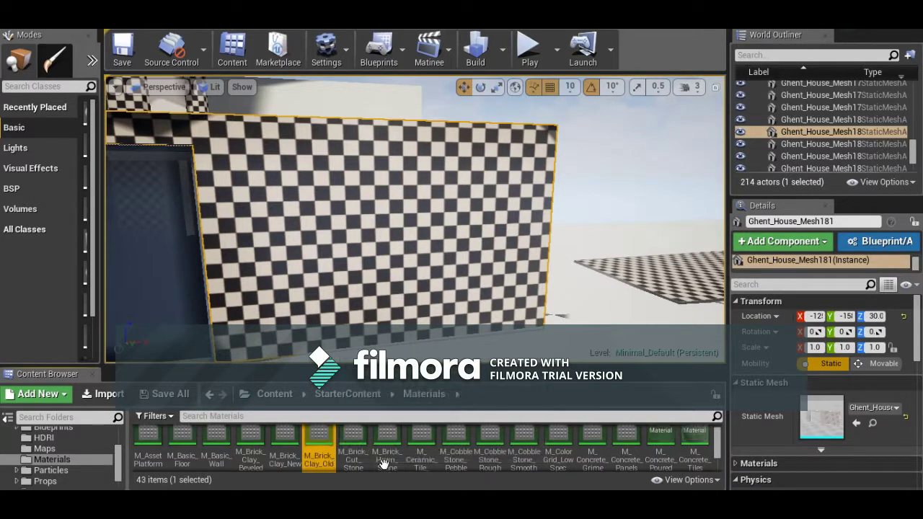
key("Right")
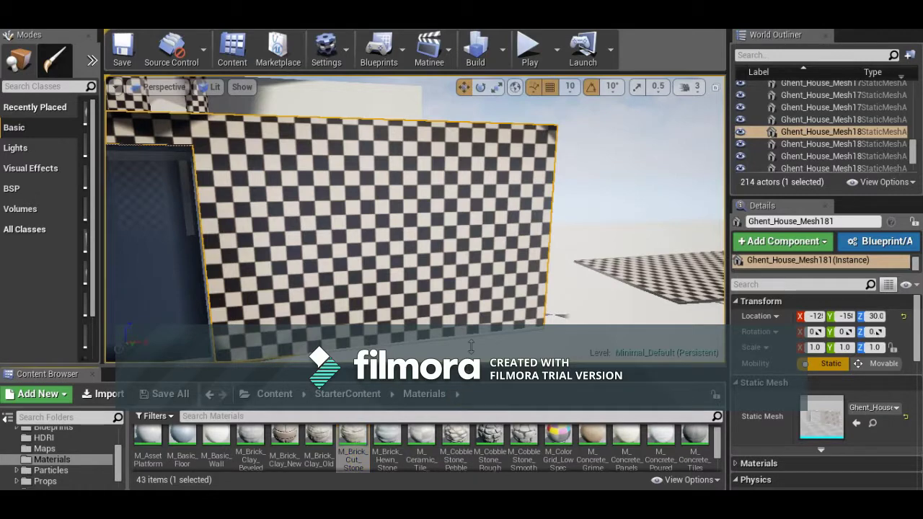
Enlarge the Content Browser and apply the M_Basic_Wall material to the annex's checkered wall
left_click_drag(471, 347, 471, 283)
left_click_drag(217, 354, 297, 207)
right_click_drag(400, 198, 422, 191)
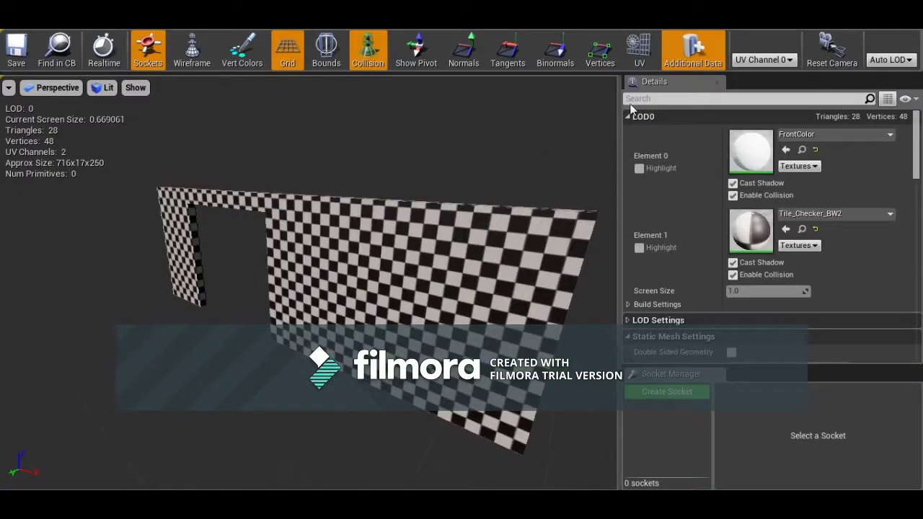
Display the UV Channel 1 layout of the wall mesh in the mesh editor
left_click(764, 59)
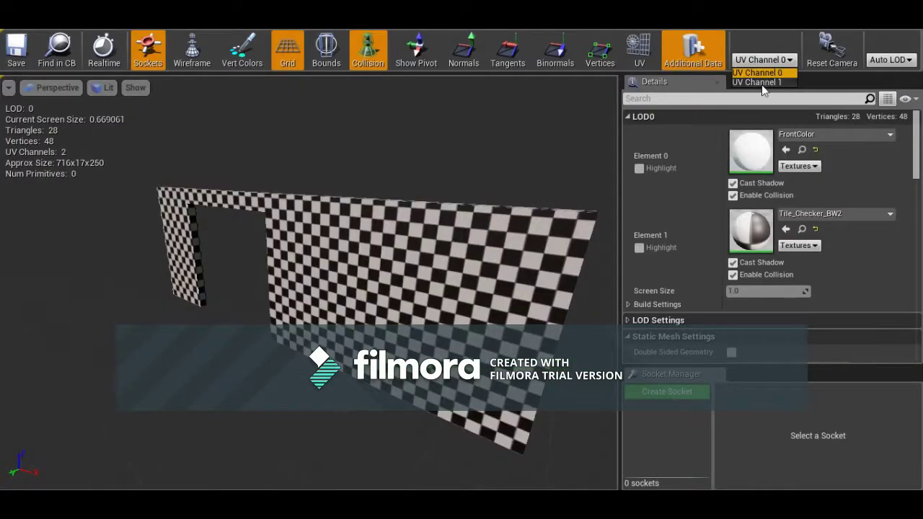
left_click(761, 85)
left_click(639, 51)
left_click_drag(216, 255, 227, 252)
left_click(27, 46)
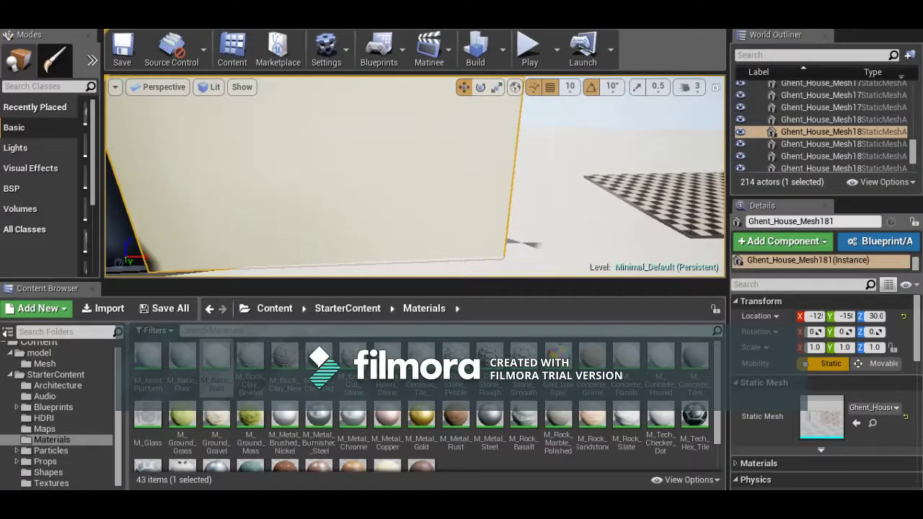
Frame the whole annex in the level viewport and run Build Lighting Only
key("f")
scroll(396, 230, "up", 2)
right_click_drag(399, 239, 426, 276)
right_click_drag(415, 216, 407, 130)
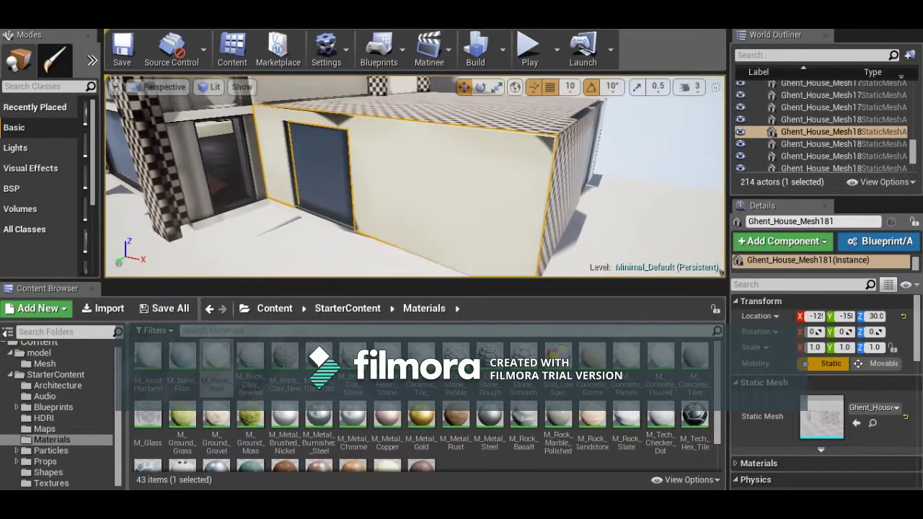
left_click(504, 50)
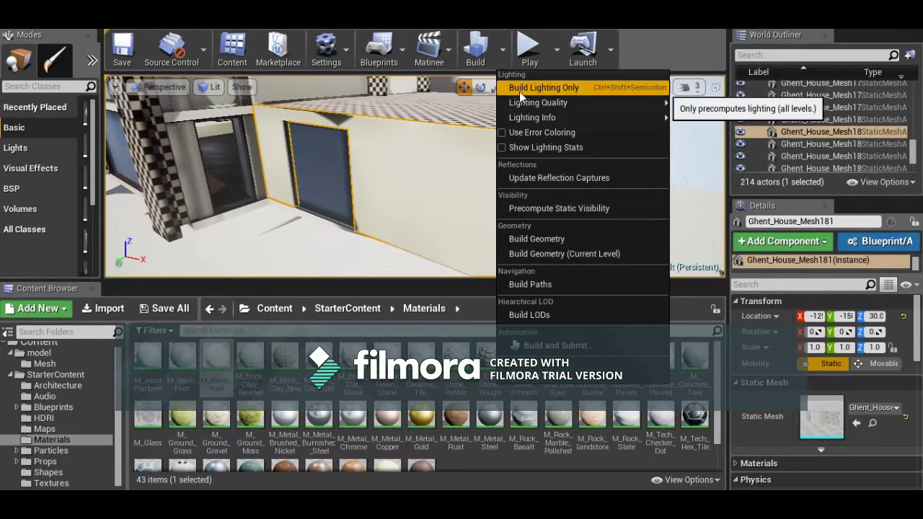
left_click(519, 90)
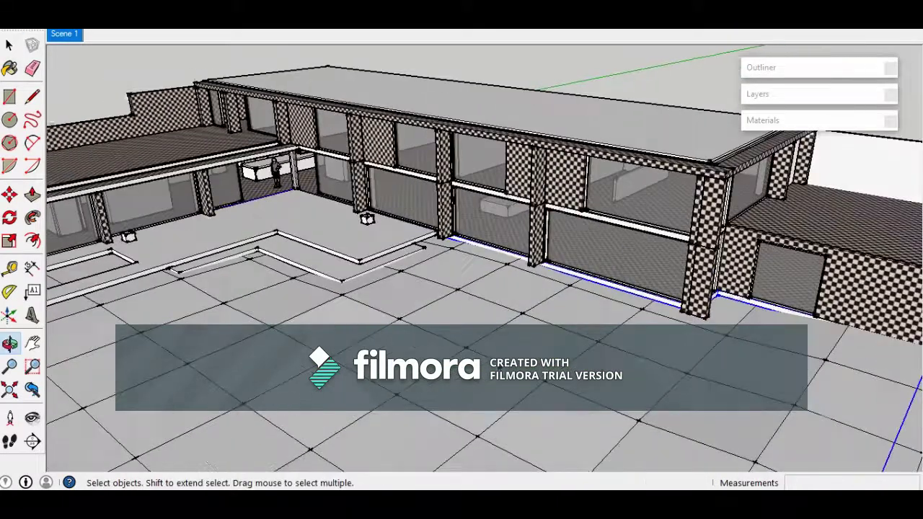
Switch back to SketchUp and examine the two-storey wing and the annex from above the courtyard
scroll(525, 313, "down", 2)
mouse_move(532, 318)
middle_mouse_down()
mouse_move(525, 313)
mouse_move(601, 233)
mouse_move(398, 312)
mouse_move(490, 305)
mouse_move(553, 257)
mouse_move(562, 269)
middle_mouse_up()
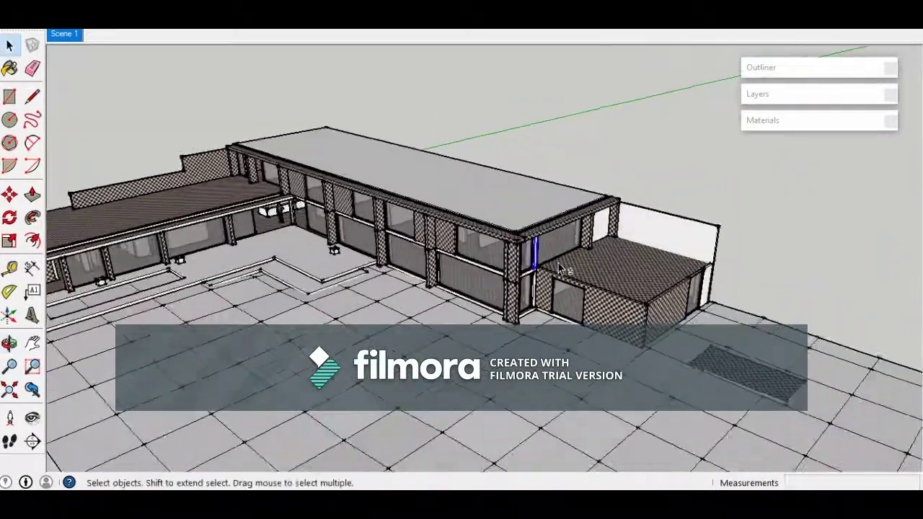
scroll(561, 269, "up", 3)
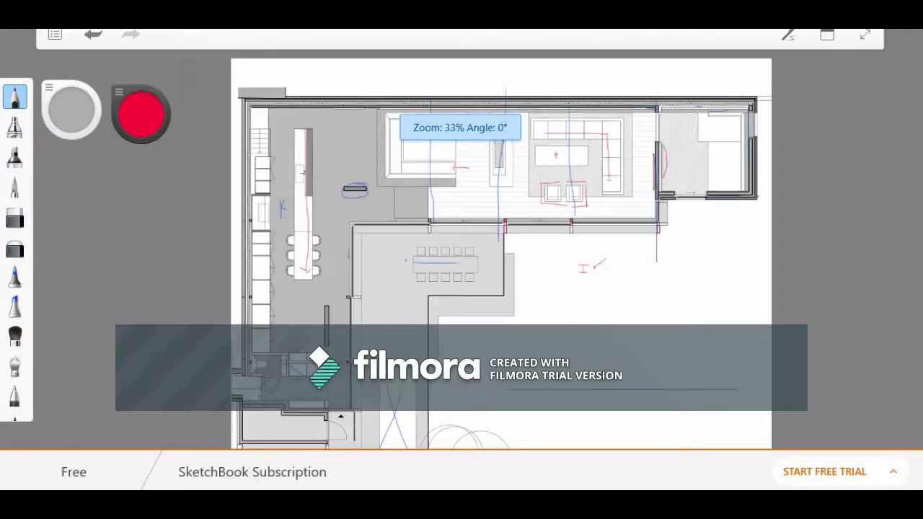
Switch to the SketchBook plan and mark in red the outer-wall column behind the kitchen cabinets
scroll(319, 292, "down", 2)
scroll(320, 350, "up", 3)
scroll(325, 325, "down", 1)
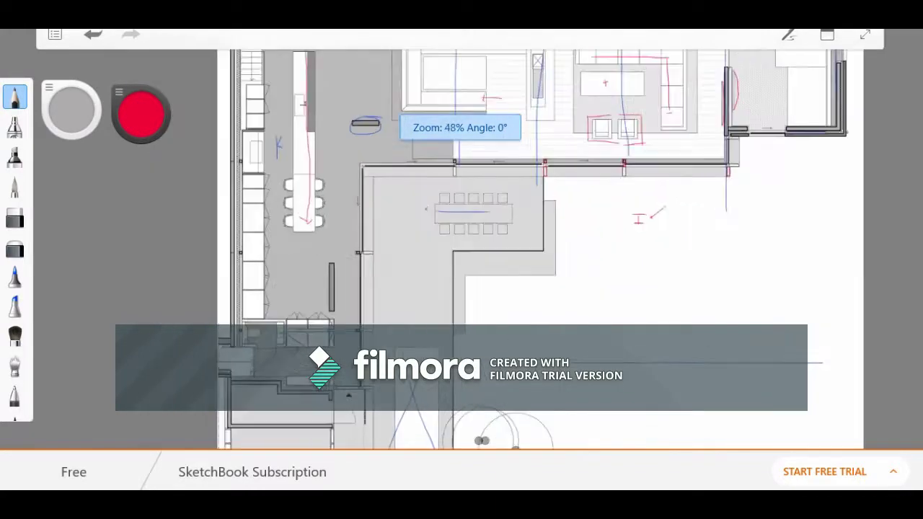
scroll(314, 339, "up", 3)
scroll(224, 217, "up", 4)
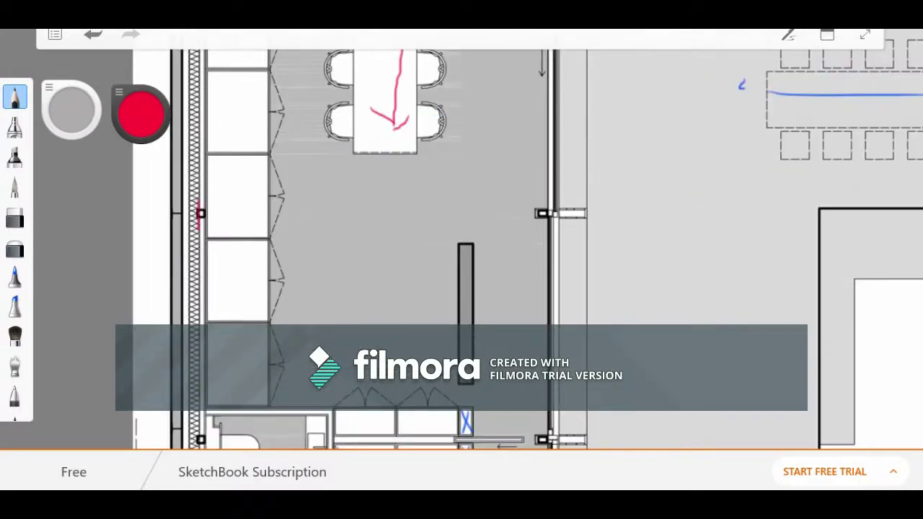
scroll(226, 247, "down", 4)
scroll(225, 247, "down", 3)
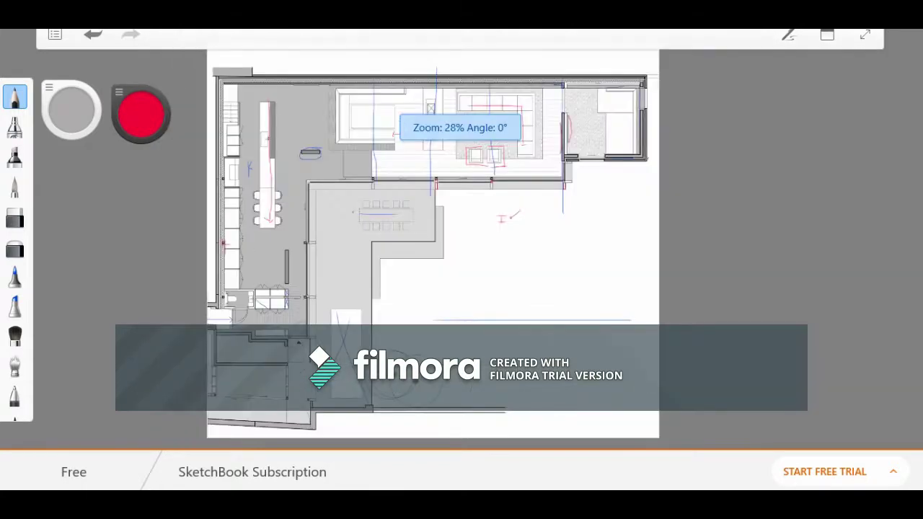
Draw a short red horizontal line on the plan just outside the annex at the living wing's end
scroll(226, 246, "up", 2)
scroll(226, 247, "down", 2)
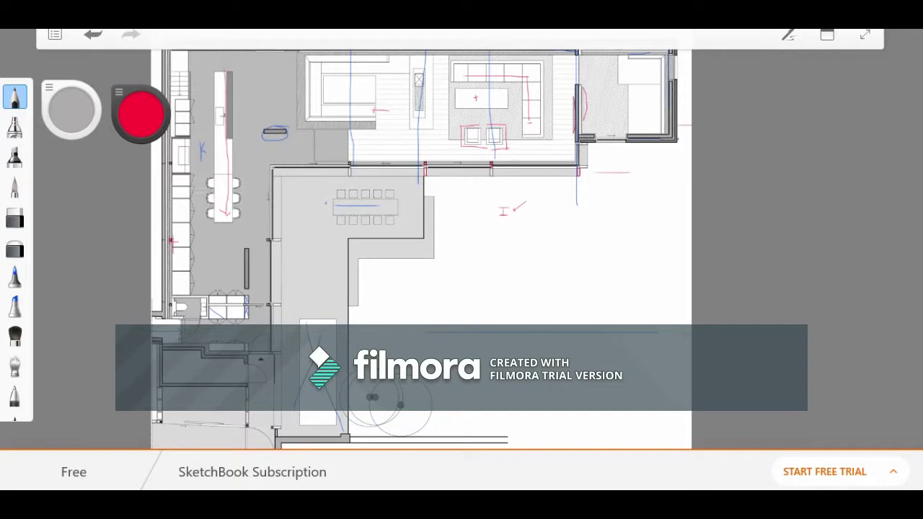
scroll(300, 278, "down", 2)
scroll(318, 289, "up", 2)
scroll(317, 288, "down", 2)
scroll(336, 339, "up", 1)
scroll(396, 361, "down", 2)
scroll(393, 267, "up", 2)
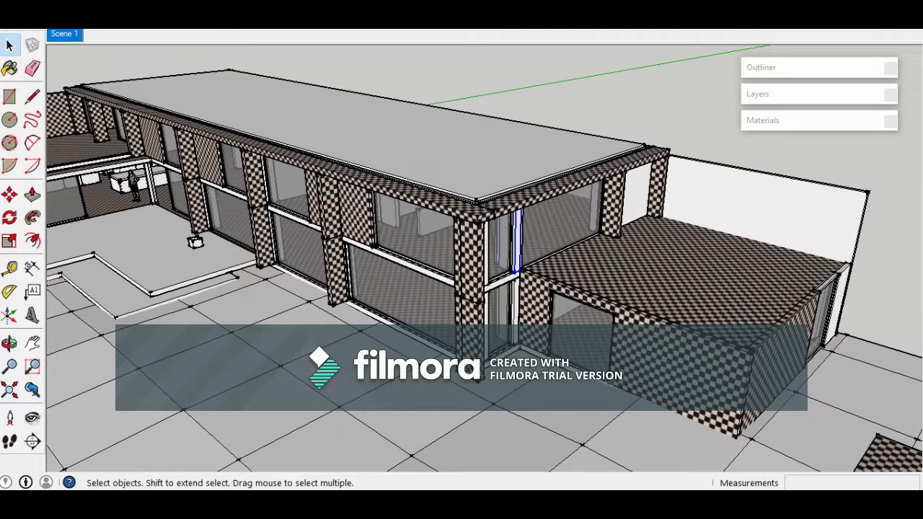
Return to SketchUp and examine the annex, the paved courtyard, and the single-storey wing's glazing and checkered columns
scroll(608, 373, "up", 1)
scroll(625, 366, "up", 3)
left_click(648, 331)
middle_click_drag(648, 332, 461, 324)
scroll(530, 314, "down", 2)
middle_click_drag(714, 279, 565, 218)
middle_click_drag(238, 177, 553, 247, "shift")
scroll(439, 221, "up", 1)
mouse_move(389, 248)
middle_mouse_down("shift")
mouse_move(513, 255)
mouse_move(393, 310)
mouse_move(731, 284)
mouse_move(690, 282)
mouse_move(642, 243)
mouse_move(531, 304)
middle_mouse_up("shift")
scroll(510, 301, "up", 2)
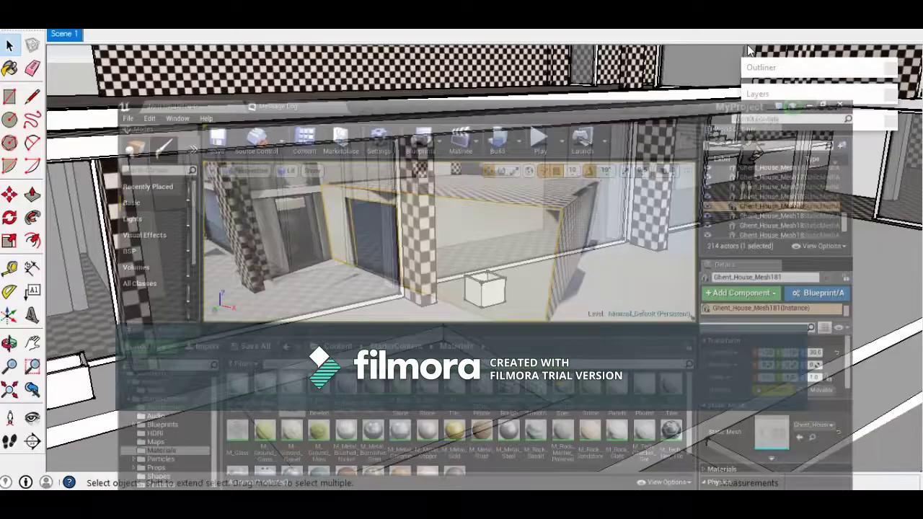
right_click(525, 181)
left_click(426, 240)
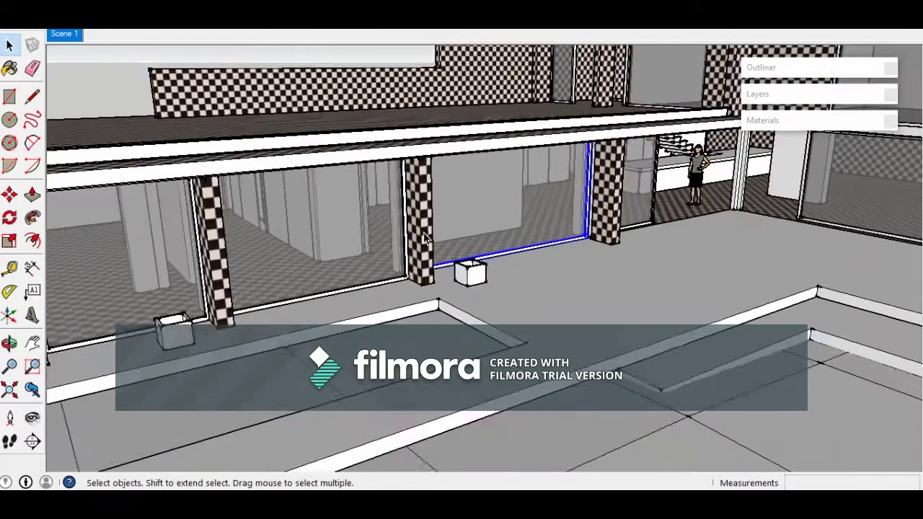
Bring the whole L-shaped house into view from the courtyard side and select the two-storey wing's flat roof
scroll(426, 238, "down", 1)
middle_click_drag(425, 238, 432, 258)
scroll(432, 260, "down", 2)
scroll(302, 209, "up", 1)
scroll(303, 209, "down", 1)
mouse_move(497, 108)
middle_mouse_down()
mouse_move(540, 109)
mouse_move(370, 208)
mouse_move(385, 210)
middle_mouse_up()
scroll(560, 249, "down", 3)
middle_click_drag(570, 261, 449, 241)
left_click(607, 189)
mouse_move(607, 189)
middle_mouse_down()
mouse_move(615, 271)
mouse_move(827, 55)
middle_mouse_up()
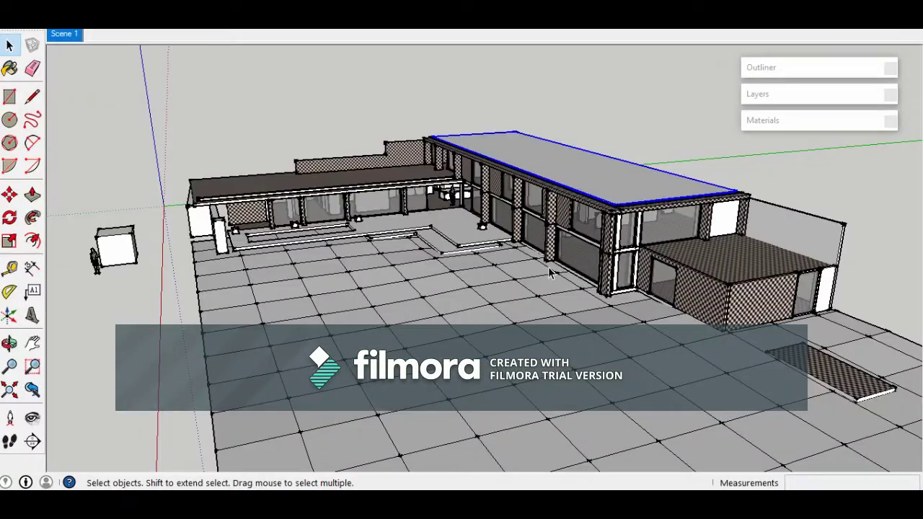
Select the corner column of the two-storey wing beside the annex and examine where it meets the floor band
scroll(630, 212, "up", 7)
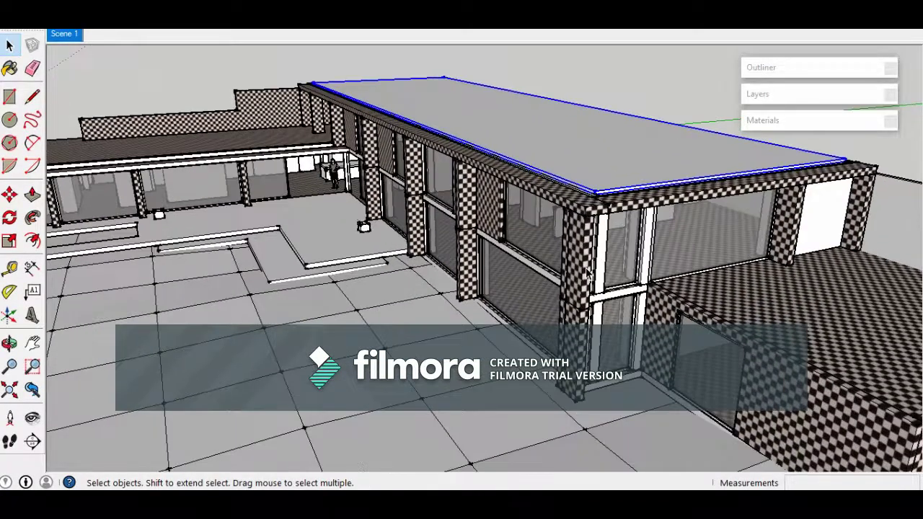
left_click(587, 270)
scroll(587, 271, "up", 1)
mouse_move(634, 270)
middle_mouse_down()
mouse_move(583, 264)
mouse_move(620, 264)
middle_mouse_up()
scroll(577, 289, "up", 2)
middle_click_drag(548, 339, 495, 339)
scroll(465, 241, "up", 5)
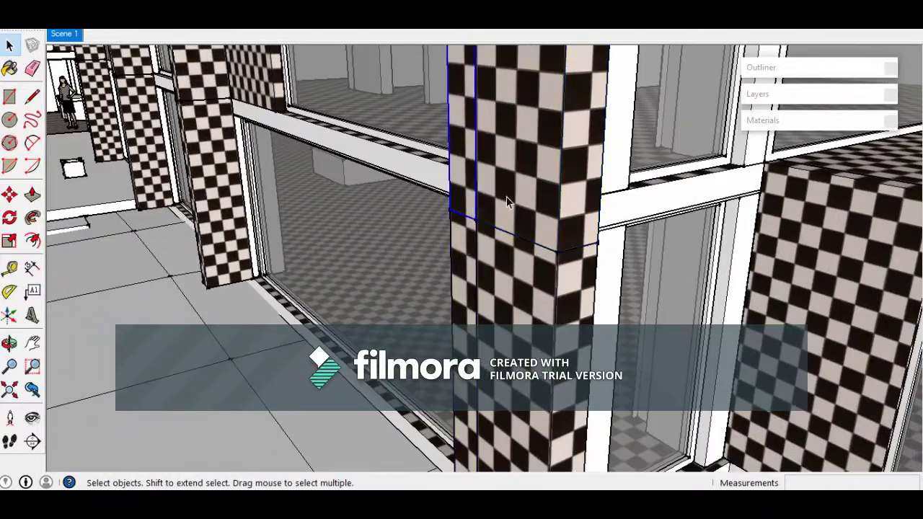
Select the lower part of the two-storey wing's corner column and examine its junction with the floor band, glazing and annex
mouse_move(506, 196)
middle_mouse_down()
mouse_move(470, 253)
mouse_move(605, 265)
mouse_move(588, 273)
mouse_move(509, 173)
mouse_move(509, 276)
mouse_move(395, 305)
middle_mouse_up()
left_click(352, 218)
scroll(437, 271, "up", 1)
left_click(410, 276)
scroll(425, 273, "down", 1)
middle_click_drag(425, 272, 431, 276)
middle_click_drag(456, 228, 376, 240)
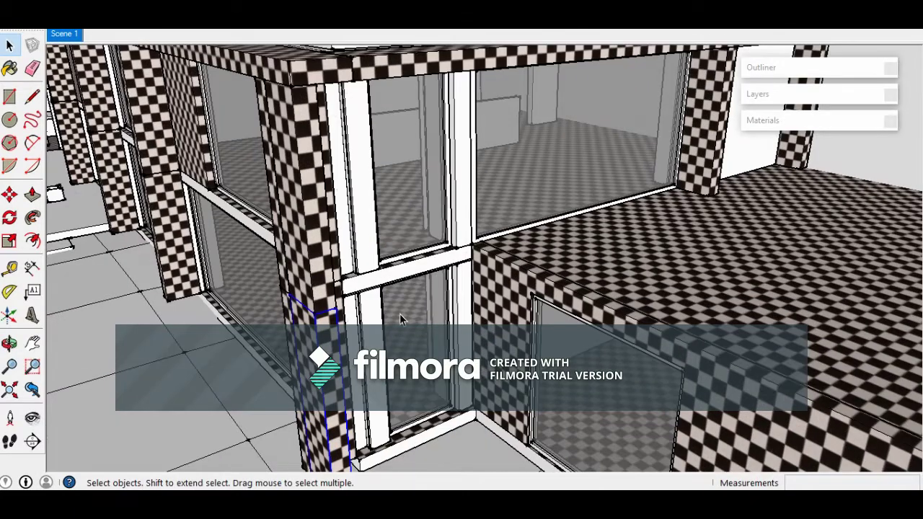
mouse_move(296, 307)
middle_mouse_down()
mouse_move(622, 305)
mouse_move(567, 459)
middle_mouse_up()
middle_click_drag(388, 270, 519, 489)
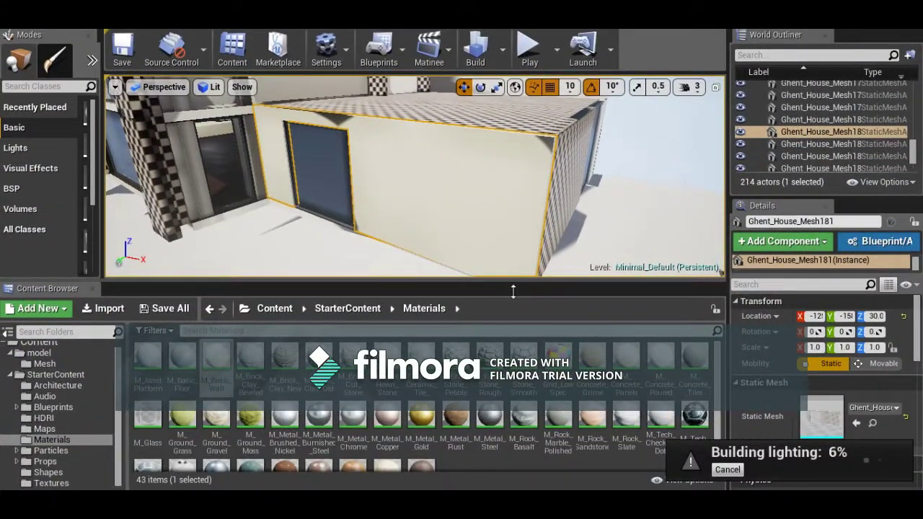
Switch to Unreal Engine, enlarge the viewport, and open the annex front wall's mesh asset, Ghent_House_Mesh181, for inspection
left_click_drag(510, 281, 491, 315)
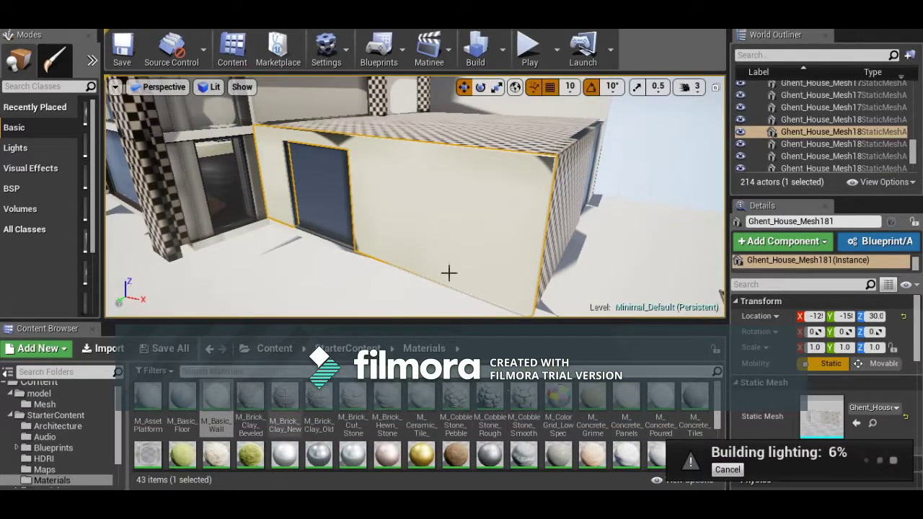
right_click(463, 233)
left_click(509, 135)
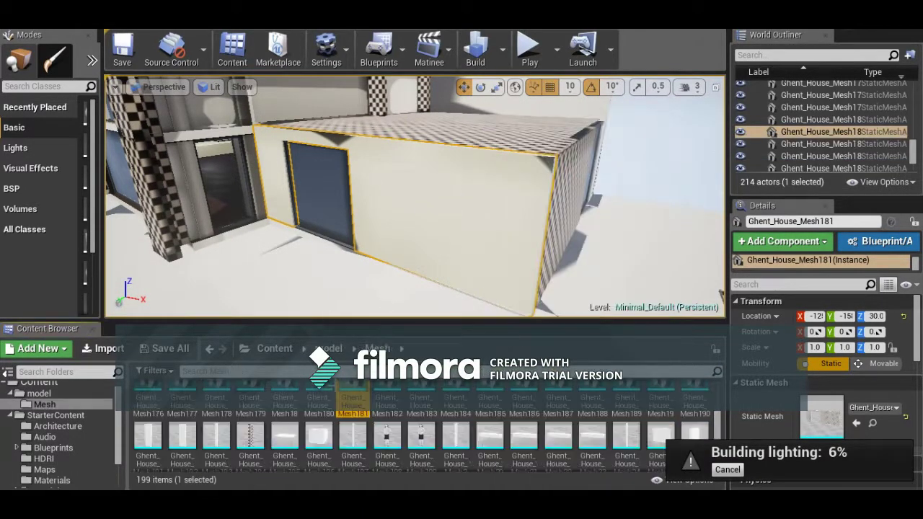
double_click(350, 411)
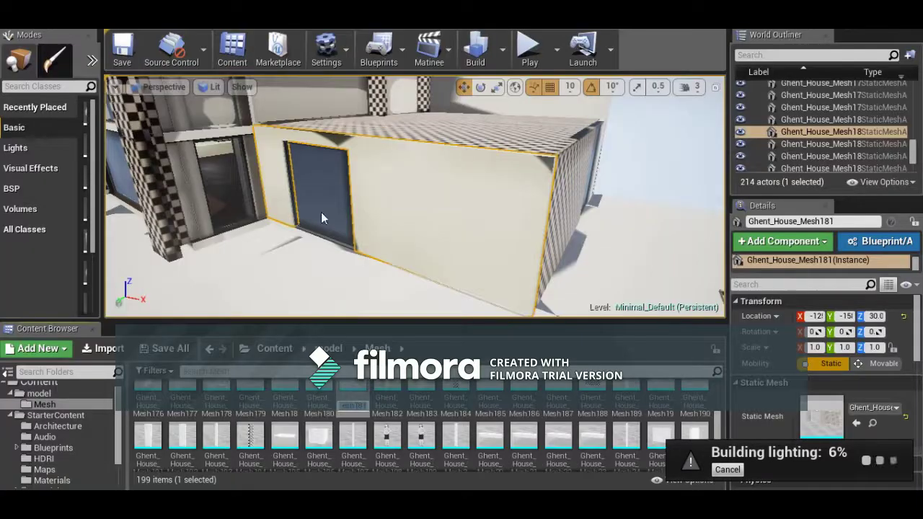
Display UV Channel 1 over the annex wall mesh and examine its unwrapped layout beside the checkered wall
right_click_drag(472, 184, 462, 216)
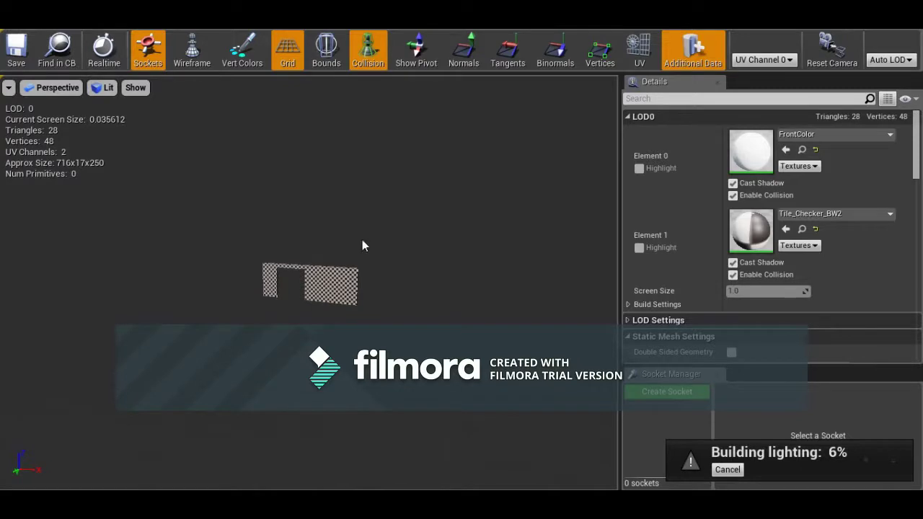
scroll(362, 246, "up", 6)
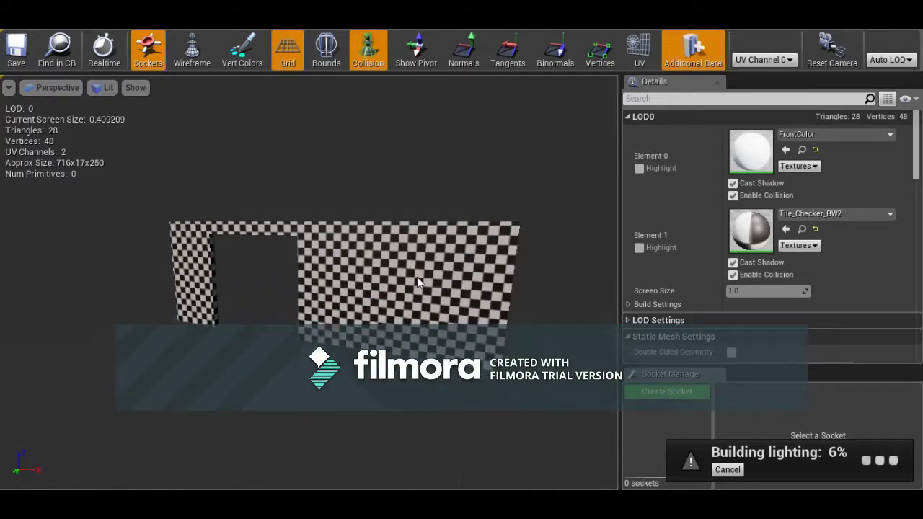
scroll(452, 277, "up", 3)
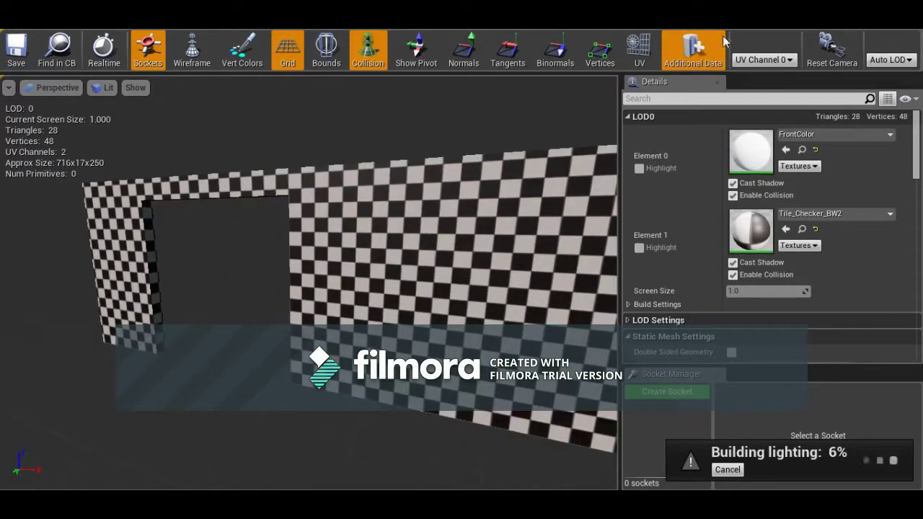
left_click(641, 52)
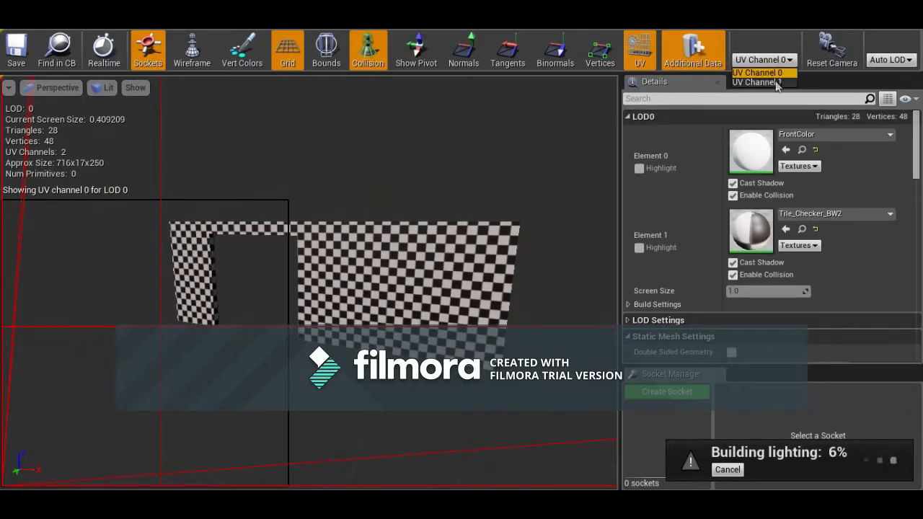
left_click(757, 82)
scroll(312, 323, "up", 2)
left_click_drag(419, 317, 499, 246)
left_click_drag(409, 375, 148, 370)
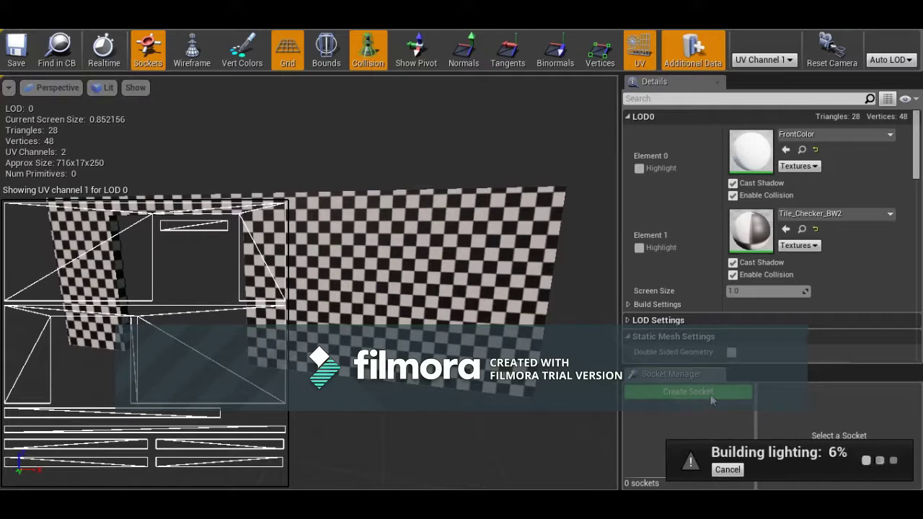
Compare the annex wall in the level with the UV layout shown in its mesh editor
key("alt+Tab")
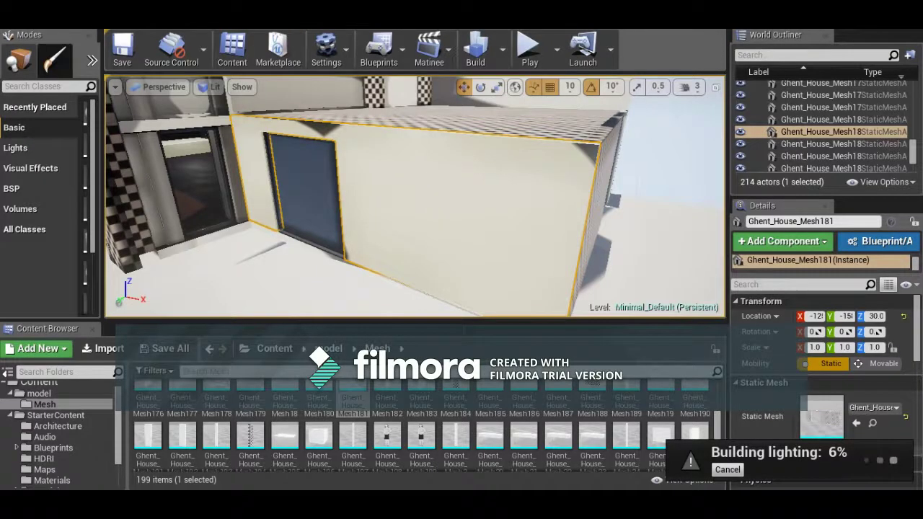
key("alt+Tab")
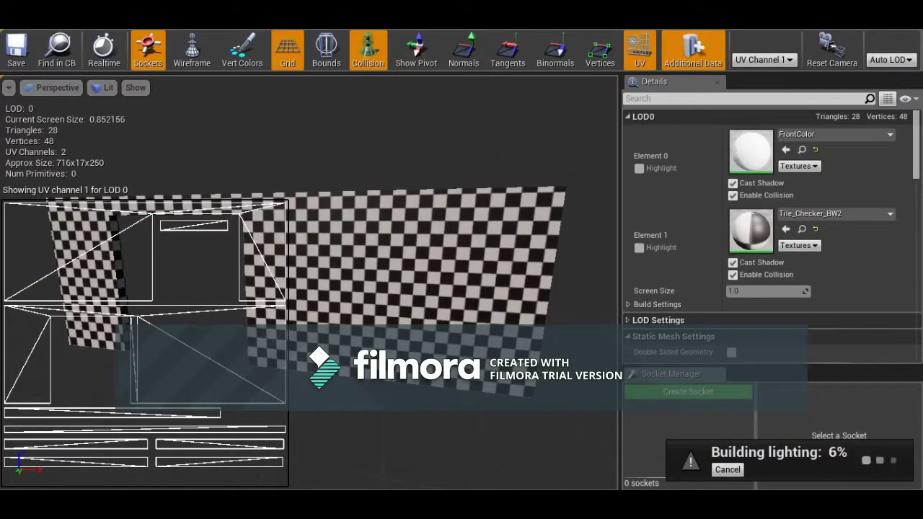
key("alt+Tab")
right_click_drag(460, 232, 404, 166)
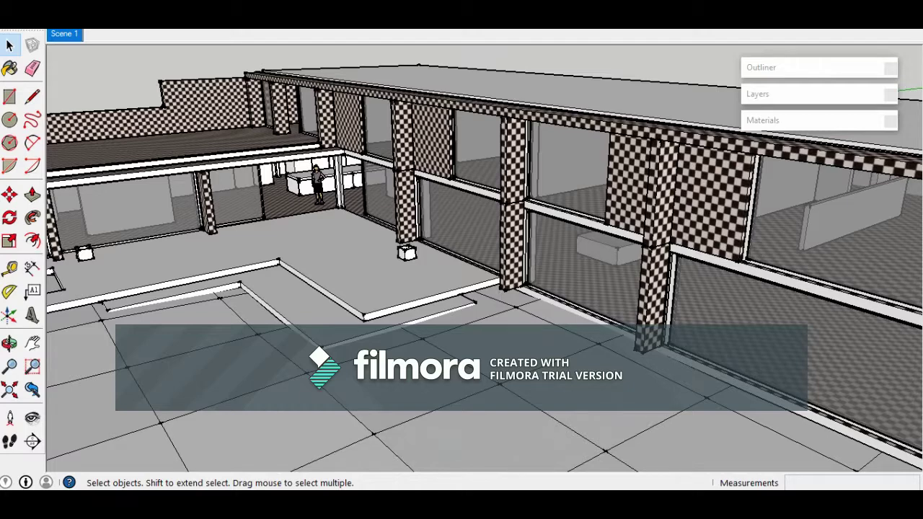
Return to SketchUp and examine the two-storey wing's courtyard facade, its corner column and the adjoining annex from several angles
mouse_move(512, 505)
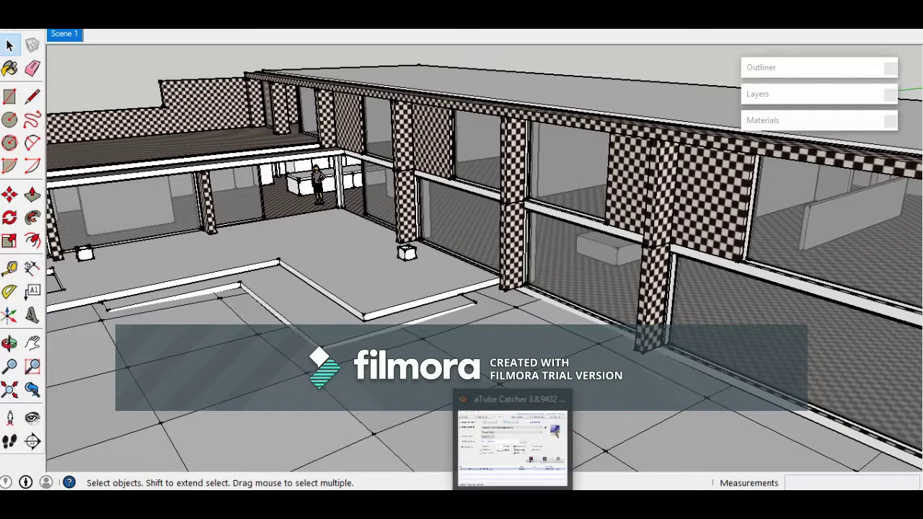
mouse_move(541, 210)
middle_mouse_down()
mouse_move(541, 227)
mouse_move(551, 227)
mouse_move(447, 234)
middle_mouse_up()
scroll(603, 307, "up", 4)
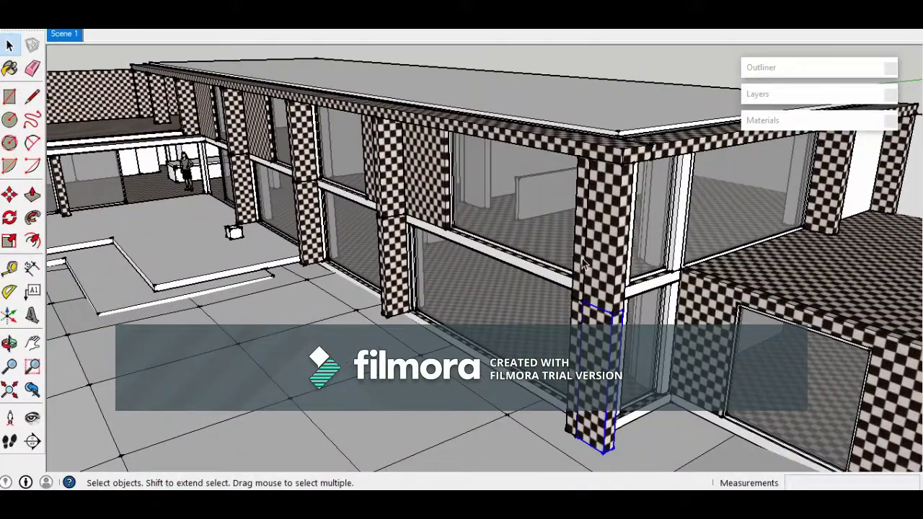
scroll(583, 263, "up", 3)
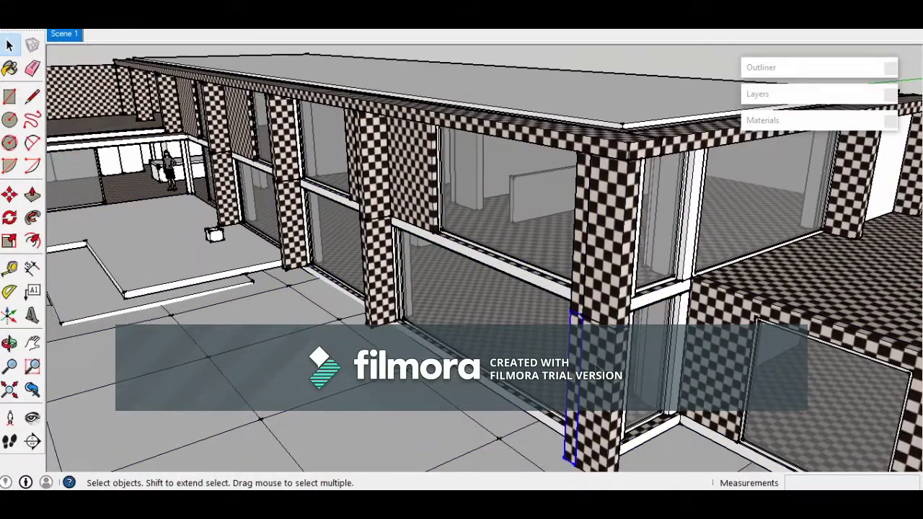
mouse_move(494, 246)
middle_mouse_down()
mouse_move(520, 235)
mouse_move(381, 179)
mouse_move(404, 188)
mouse_move(461, 255)
mouse_move(555, 254)
middle_mouse_up()
scroll(409, 125, "up", 1)
left_click(408, 126)
middle_click_drag(408, 126, 511, 315)
scroll(400, 207, "down", 3)
scroll(478, 274, "down", 1)
mouse_move(381, 195)
middle_mouse_down()
mouse_move(429, 235)
mouse_move(504, 236)
mouse_move(622, 317)
mouse_move(603, 233)
mouse_move(549, 245)
mouse_move(621, 377)
middle_mouse_up()
left_click(549, 245)
left_click(581, 407)
mouse_move(721, 422)
middle_mouse_down()
mouse_move(527, 449)
mouse_move(534, 435)
middle_mouse_up()
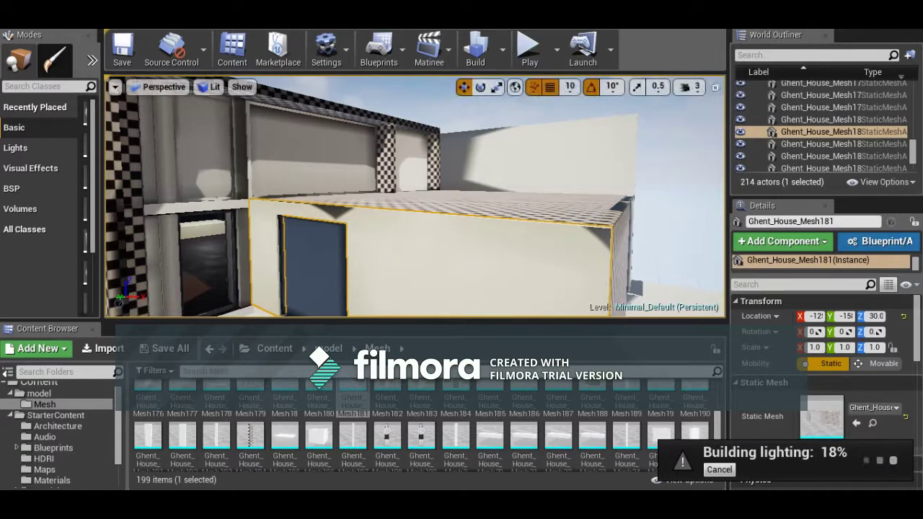
Return to Unreal Engine, widen the World Outliner and Details area, and lengthen the outliner's actor list
scroll(599, 245, "down", 3)
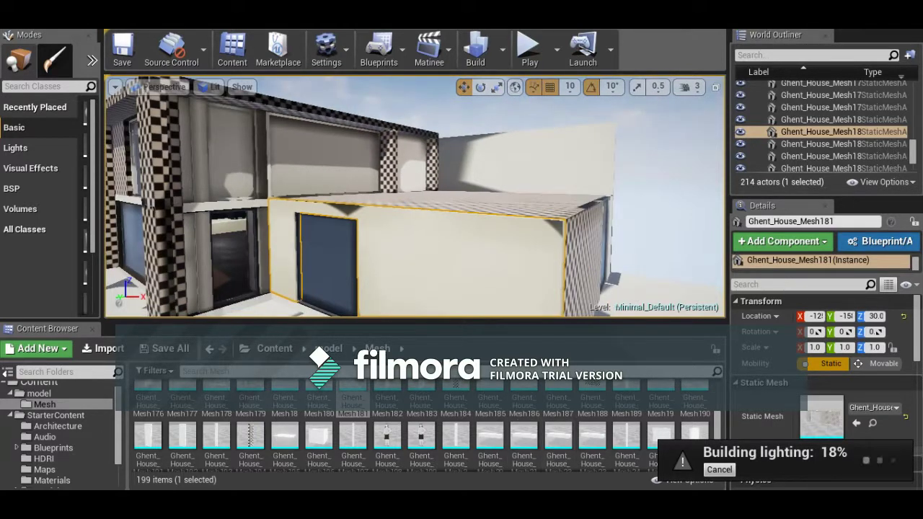
key("alt+Tab")
key("alt+Tab")
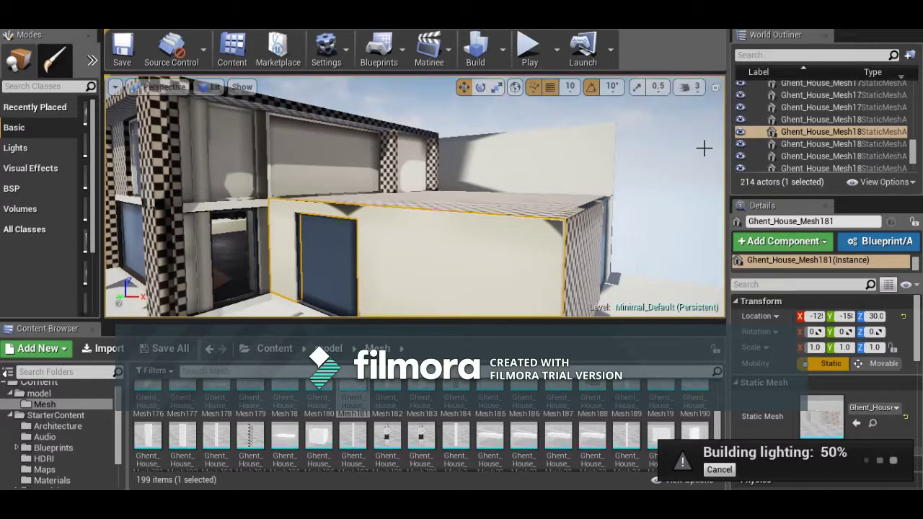
left_click(717, 179)
left_click_drag(727, 177, 635, 180)
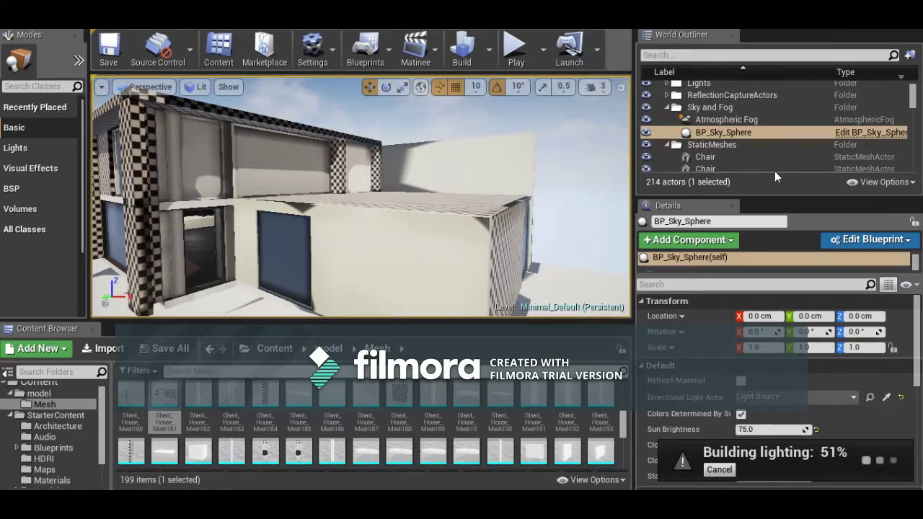
left_click_drag(914, 97, 917, 116)
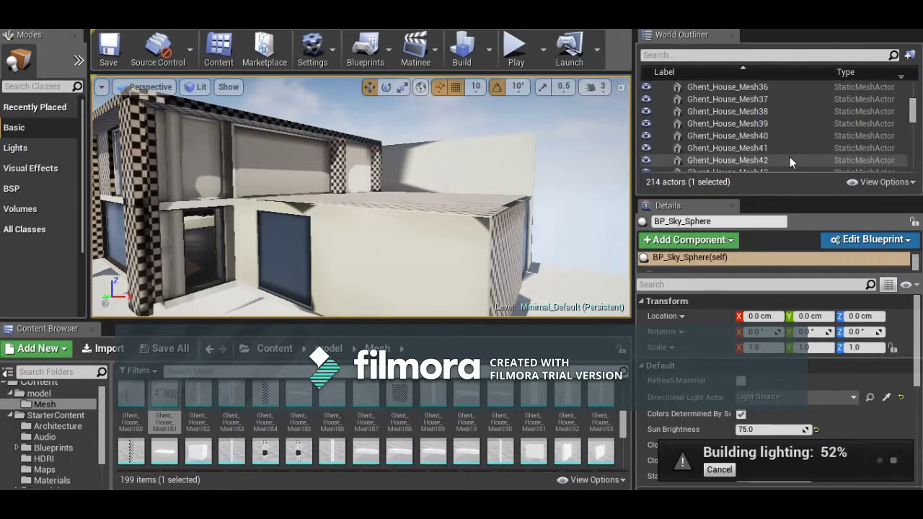
left_click_drag(792, 193, 791, 309)
Select Ghent_House_Mesh43 in the World Outliner and locate it in the scene
left_click(728, 173)
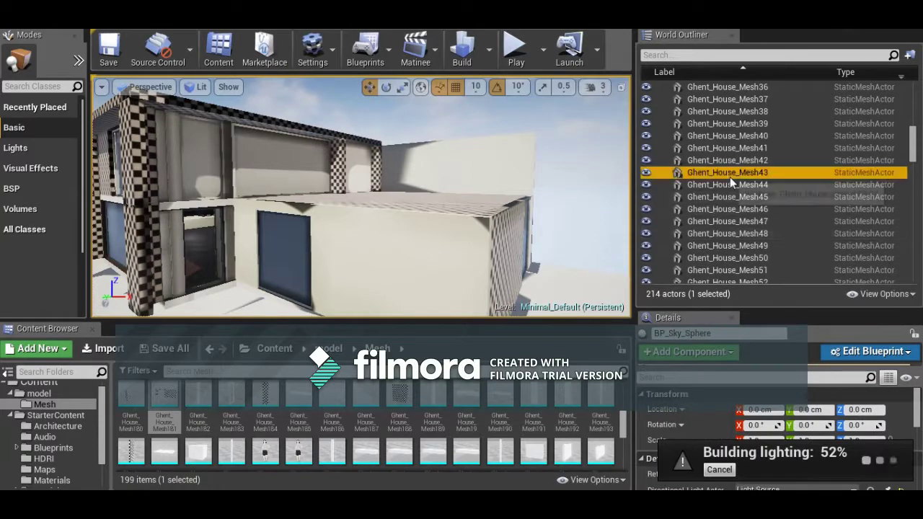
scroll(743, 225, "down", 5)
key("f")
right_click_drag(360, 196, 504, 209)
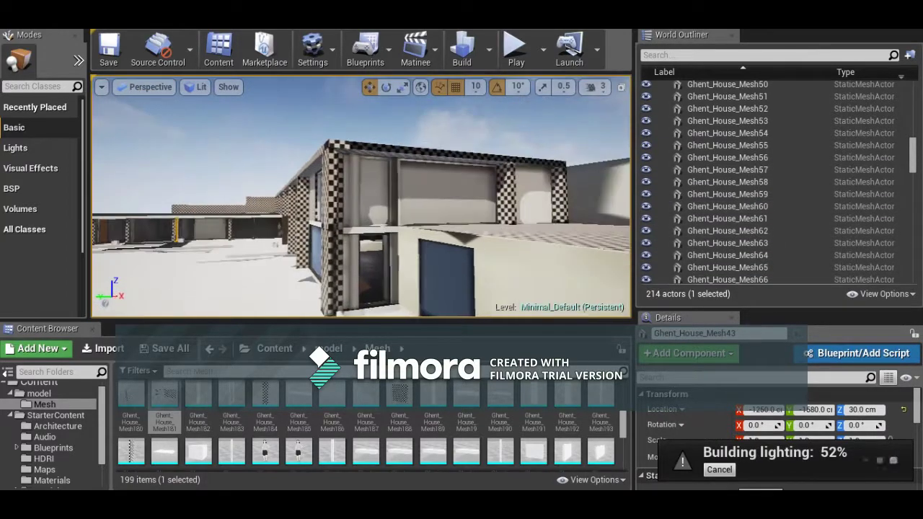
Select the upper part of the two-storey wing's corner column and inspect the interior floor behind the glazing beside it
scroll(316, 168, "up", 5)
left_click(302, 168)
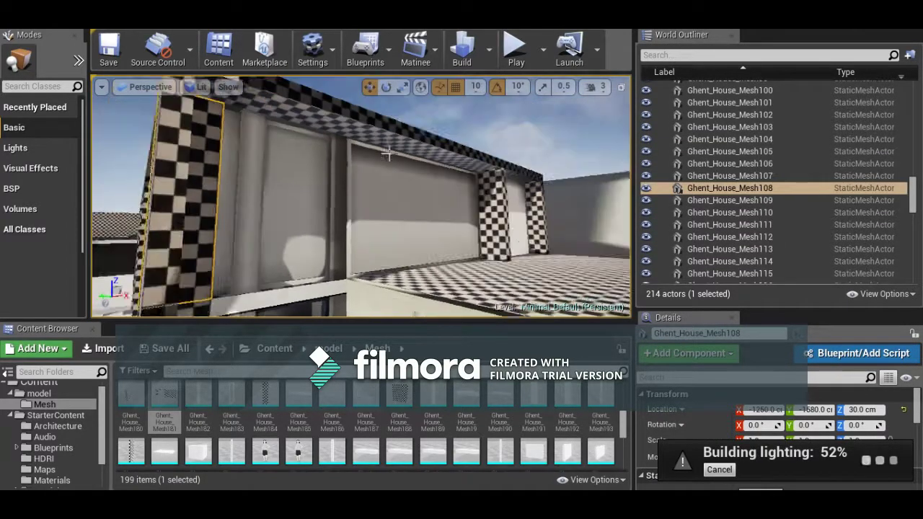
mouse_move(361, 196)
right_mouse_down()
mouse_move(397, 196)
mouse_move(440, 173)
mouse_move(476, 209)
mouse_move(440, 205)
mouse_move(404, 176)
mouse_move(375, 177)
mouse_move(461, 180)
mouse_move(433, 166)
mouse_move(425, 194)
mouse_move(454, 209)
mouse_move(447, 202)
mouse_move(469, 166)
mouse_move(397, 202)
mouse_move(404, 187)
mouse_move(461, 195)
mouse_move(425, 180)
mouse_move(454, 187)
mouse_move(318, 202)
mouse_move(361, 209)
right_mouse_up()
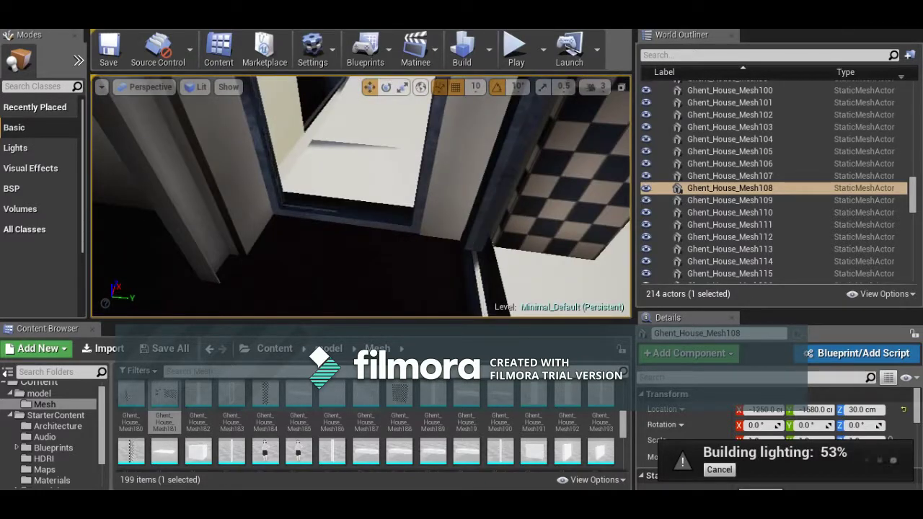
left_click(319, 208)
right_click(319, 208)
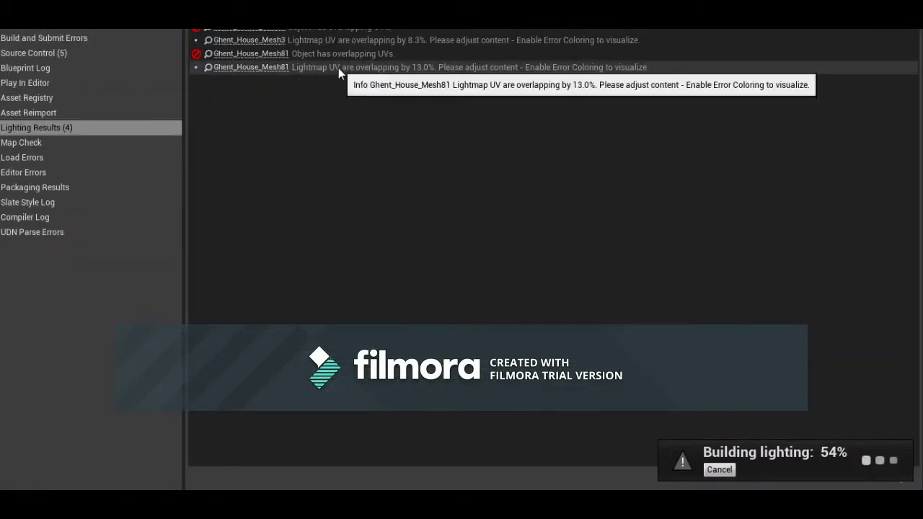
Review the overlapping lightmap UV entries for Ghent_House_Mesh81 and Ghent_House_Mesh3 in the lighting results and close the log
left_click(338, 68)
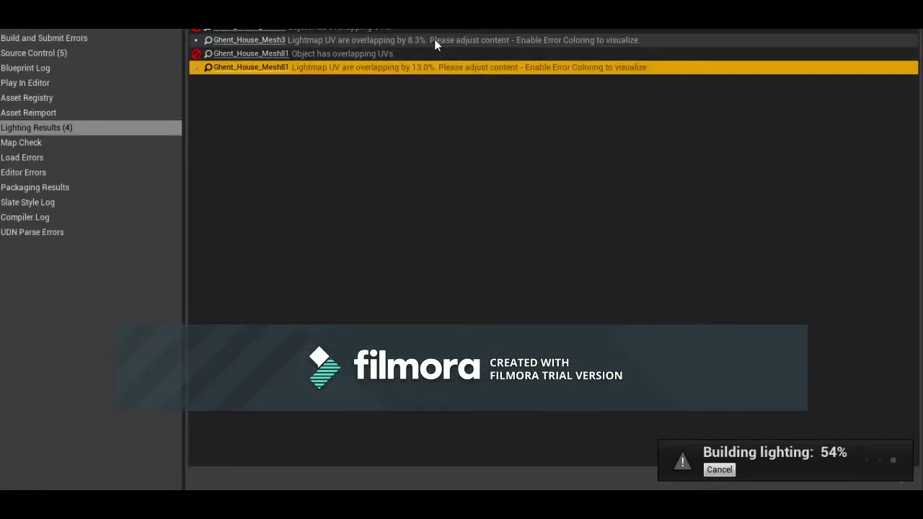
left_click(435, 41)
key("alt+space")
key("alt+F4")
Select the ground mesh in front of the annex and examine the annex's front wall and window from outside
scroll(425, 185, "down", 5)
right_click_drag(424, 186, 405, 252)
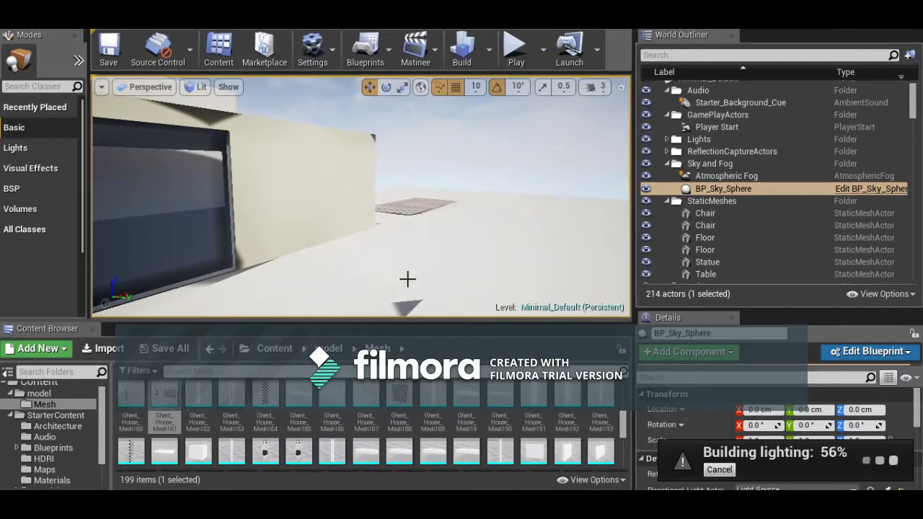
left_click(408, 276)
key("f")
mouse_move(408, 277)
right_mouse_down()
mouse_move(332, 202)
mouse_move(295, 195)
mouse_move(409, 276)
right_mouse_up()
right_click_drag(482, 181, 454, 202)
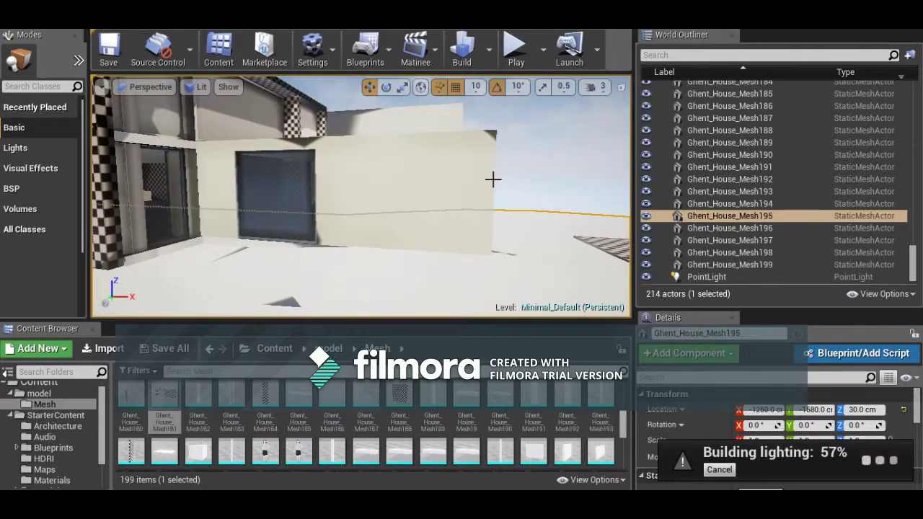
Select Ghent_House_Mesh189 and Ghent_House_Mesh188 one after the other in the World Outliner and locate them on the house
left_click(728, 142)
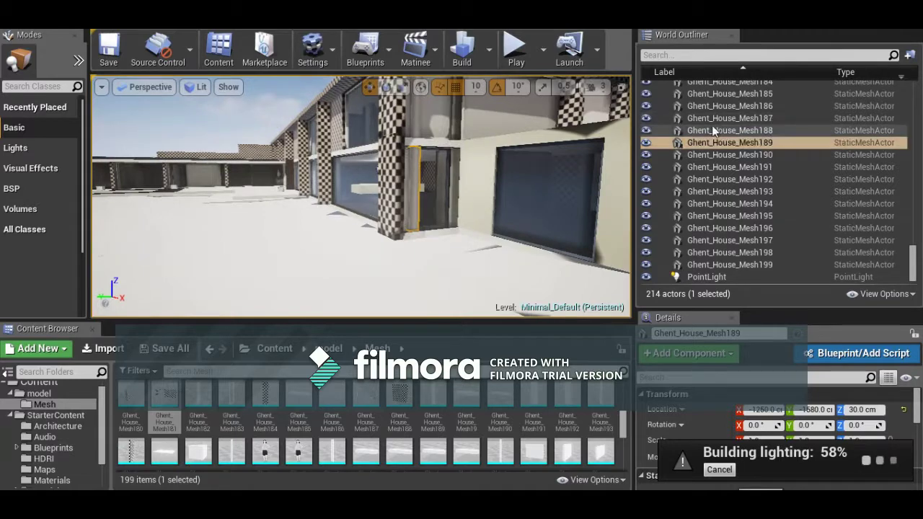
left_click(711, 130)
right_click_drag(253, 215, 339, 173)
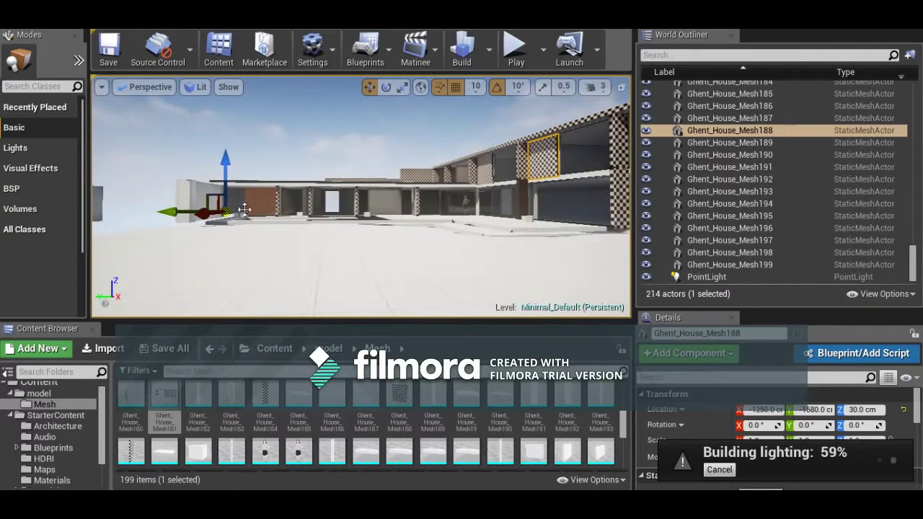
Select the courtyard ground and a glazed bay of the single-storey wing, and examine the house from the courtyard
left_click(337, 214)
left_click(337, 246)
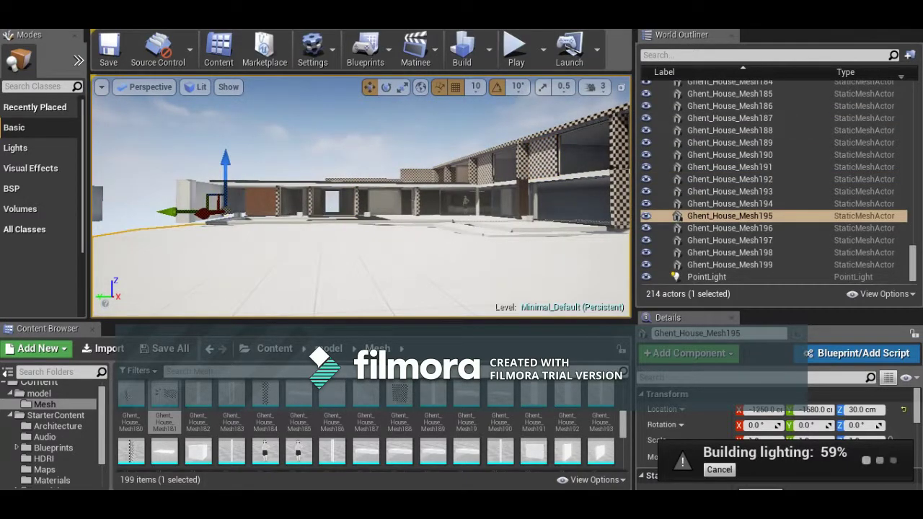
left_click(282, 220)
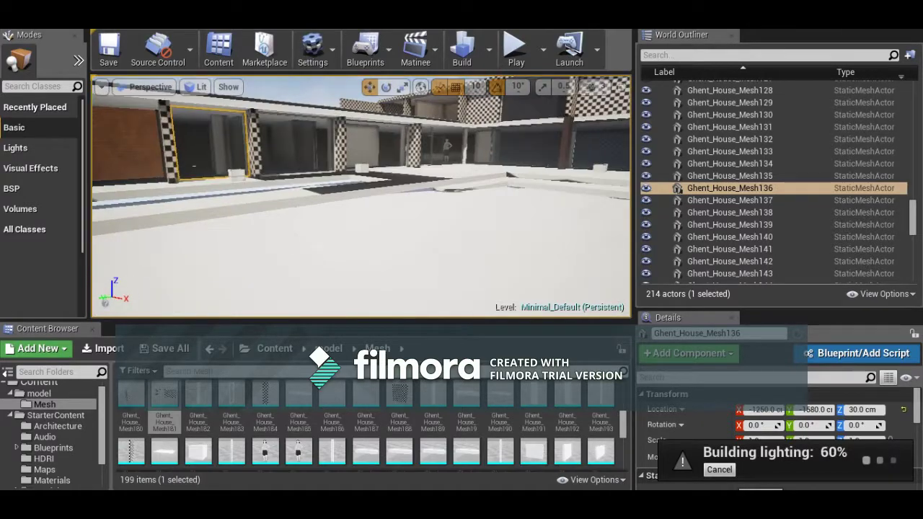
right_click_drag(361, 195, 404, 173)
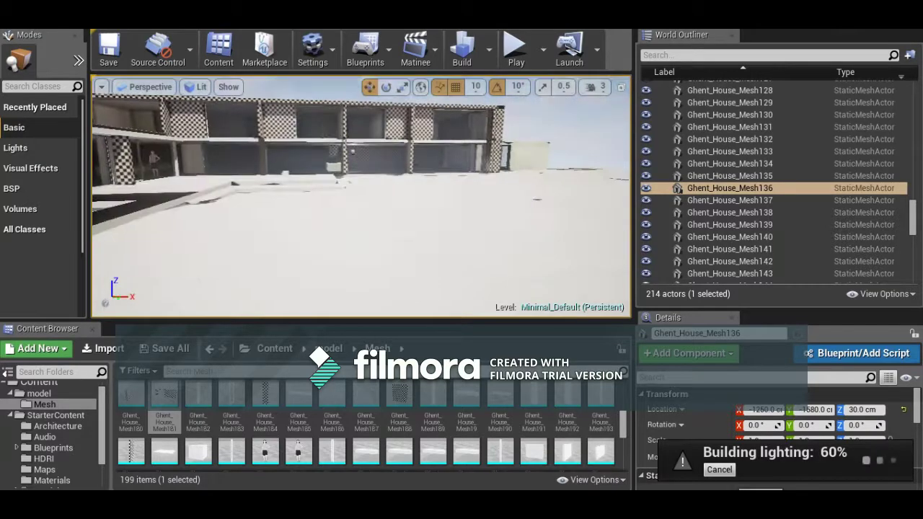
right_click_drag(361, 196, 371, 144)
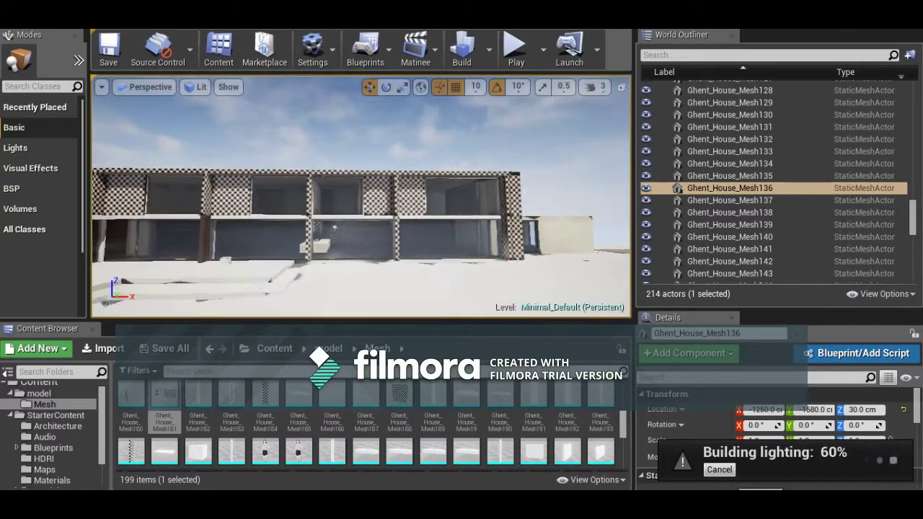
Examine the courtyard façade and the ground-floor interior behind its glazing up close
key("w")
right_click_drag(360, 195, 361, 229)
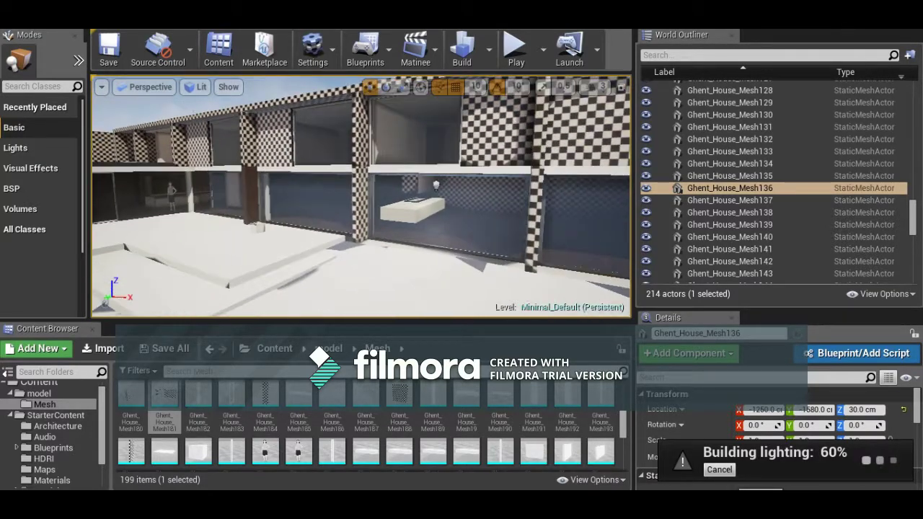
right_click_drag(360, 196, 396, 193)
key("w")
right_click_drag(308, 184, 291, 185)
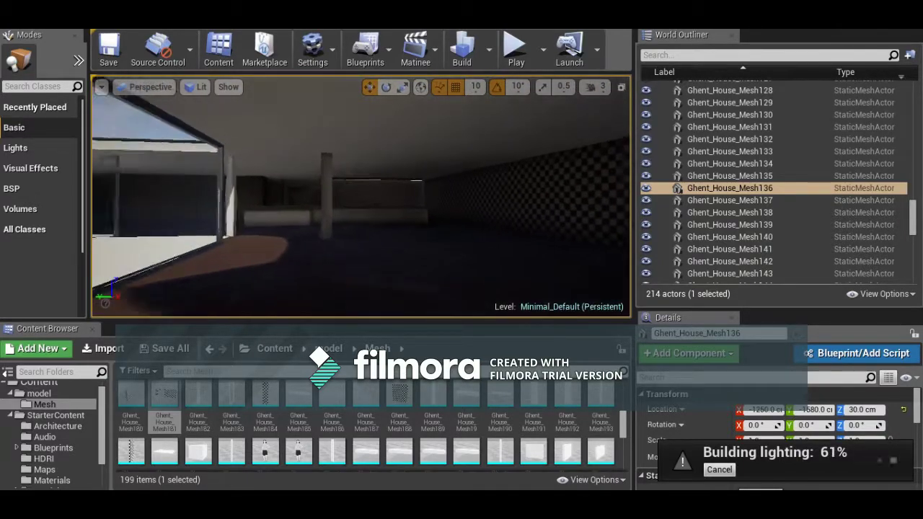
key("w")
right_click_drag(361, 197, 267, 217)
key("w")
key("w")
right_click_drag(361, 196, 360, 196)
key("w")
key("d")
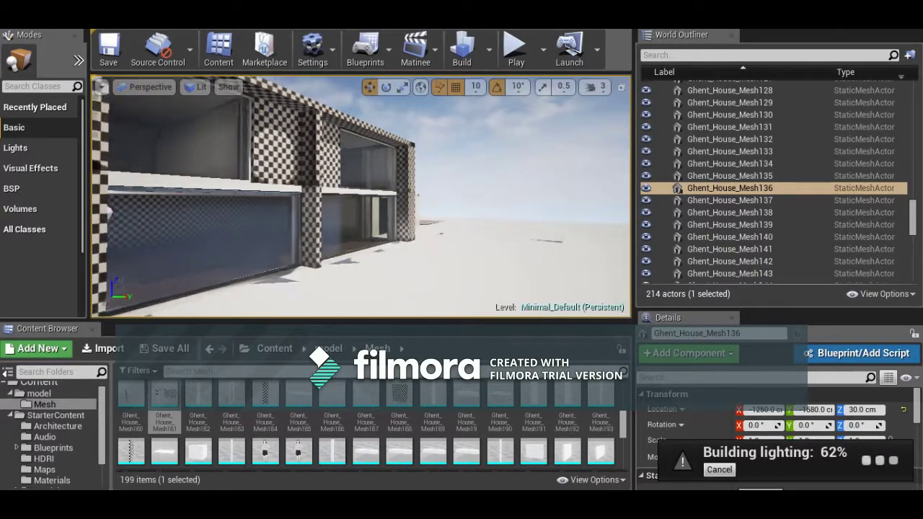
Examine the two-storey façade's glazed bays and checkered wall panels from outside
key("Right")
right_click_drag(361, 196, 278, 163)
key("s")
mouse_move(404, 210)
right_mouse_down()
mouse_move(372, 210)
mouse_move(563, 205)
mouse_move(418, 206)
right_mouse_up()
key("w")
key("w")
right_click_drag(332, 213, 245, 215)
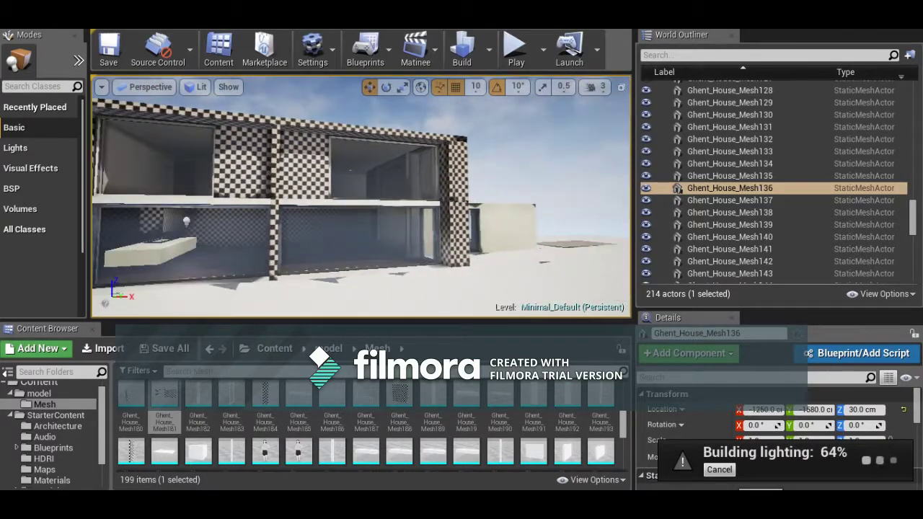
right_click_drag(245, 215, 288, 215)
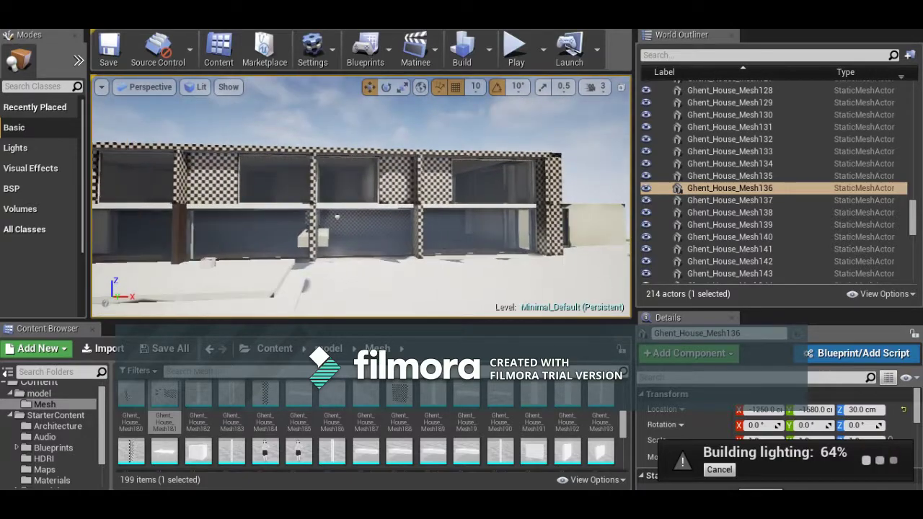
Examine the ground-floor counter and stair area and the checkered floors, rooms and corridor upstairs
right_click_drag(288, 215, 310, 217)
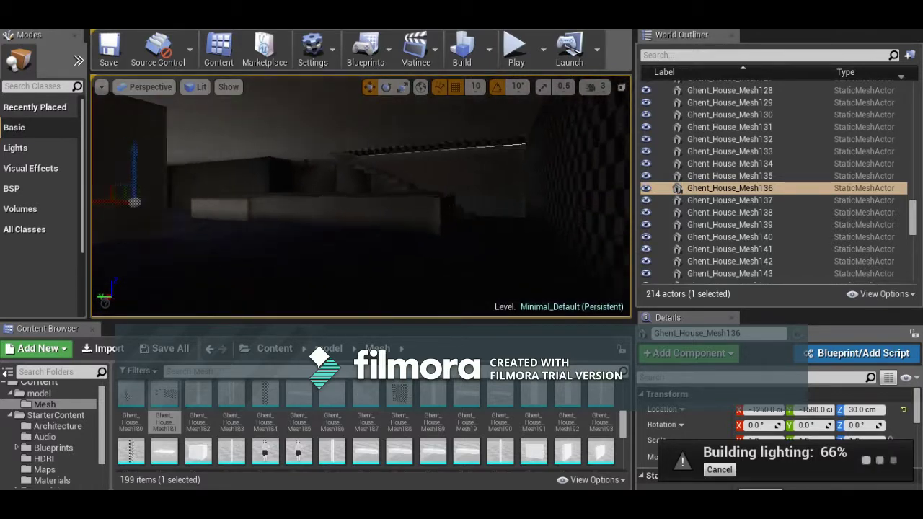
right_click_drag(310, 217, 321, 217)
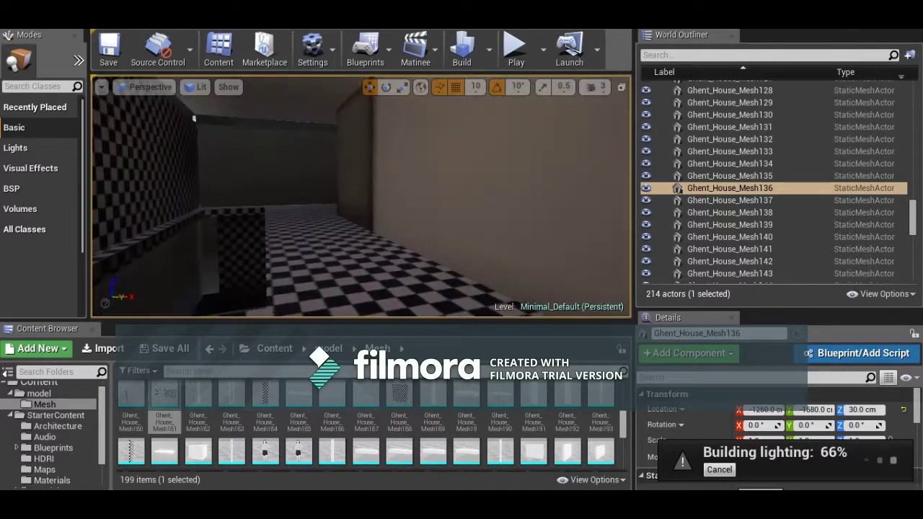
right_click_drag(321, 217, 324, 217)
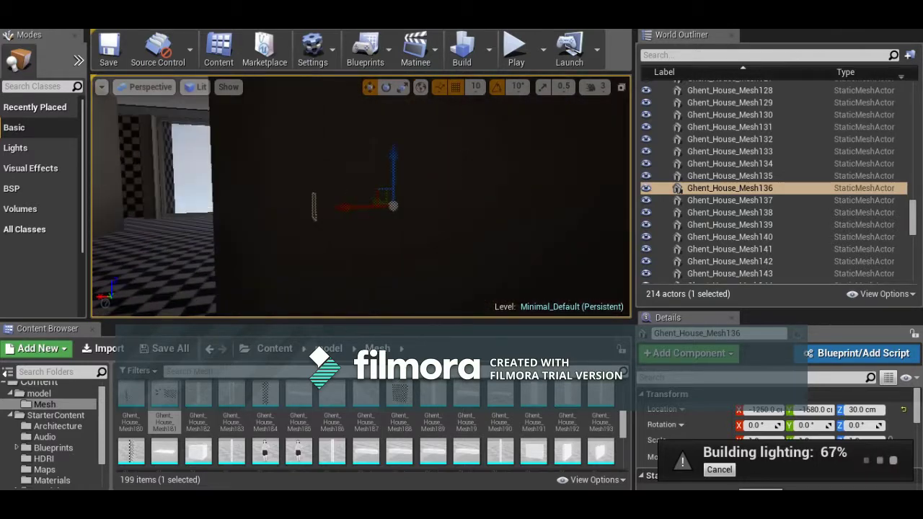
right_click_drag(325, 217, 245, 187)
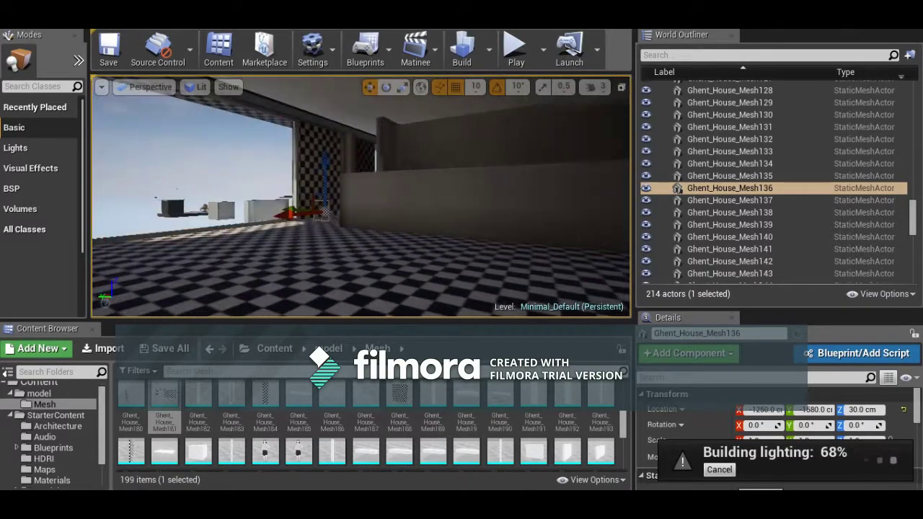
mouse_move(360, 196)
right_mouse_down()
mouse_move(404, 193)
mouse_move(361, 188)
right_mouse_up()
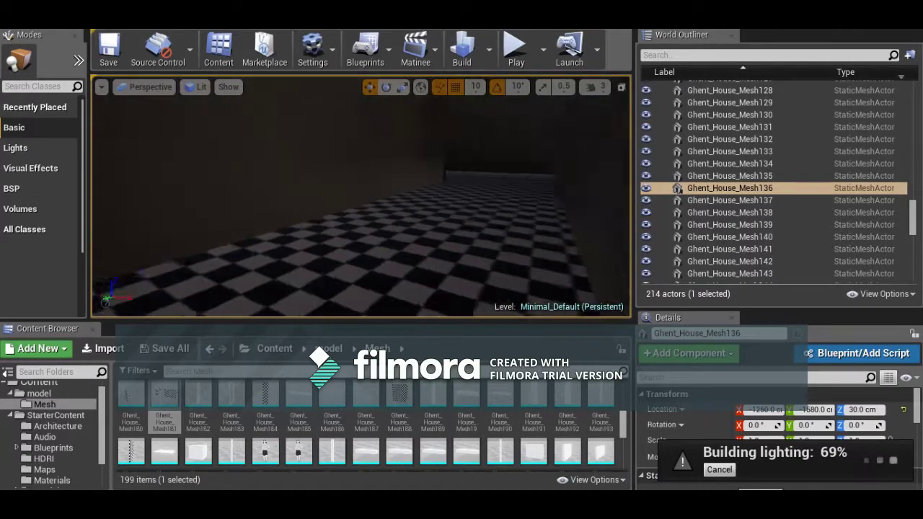
right_click_drag(361, 188, 274, 191)
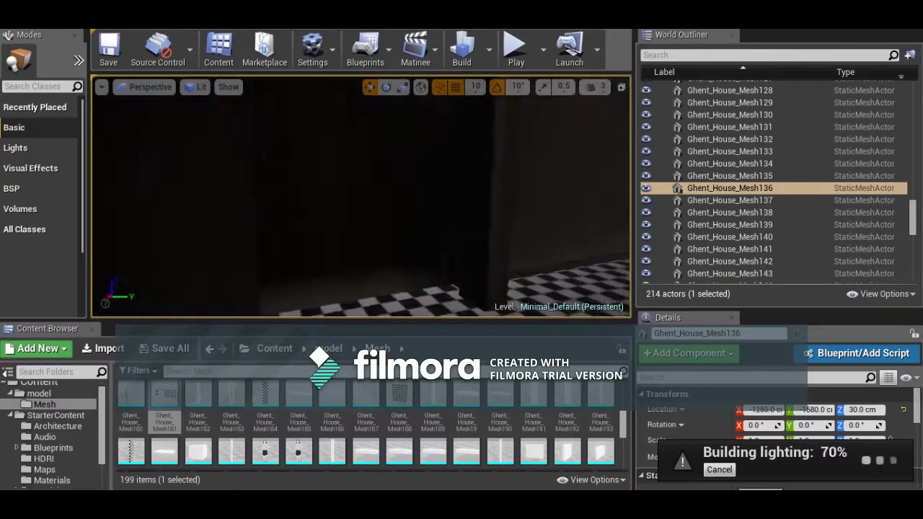
right_click_drag(361, 194, 505, 193)
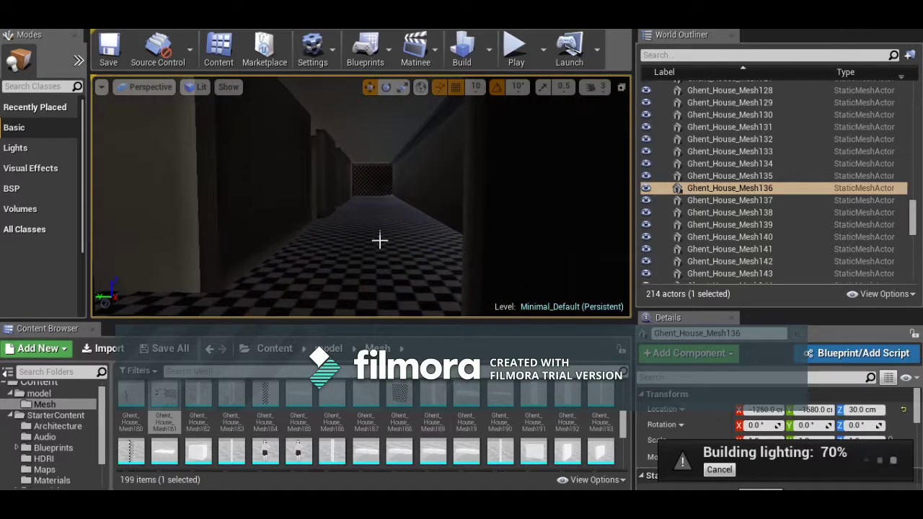
right_click_drag(361, 195, 216, 192)
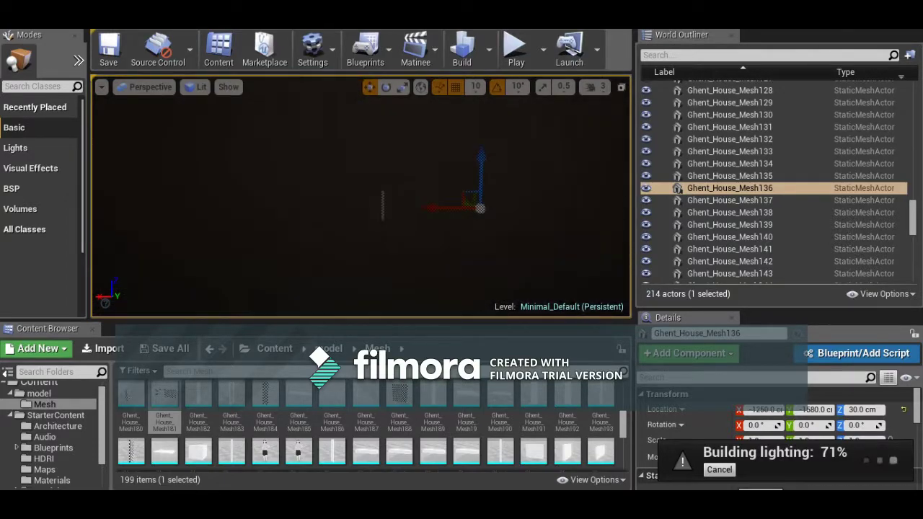
Inspect the stairwell, the roof terrace and roof edge, and the light gap between wall and ceiling
right_click_drag(323, 215, 300, 215)
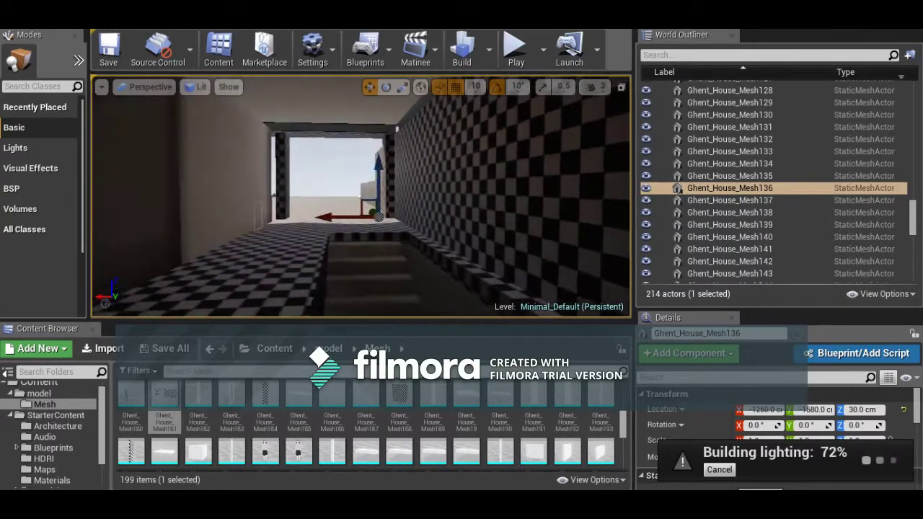
key("w")
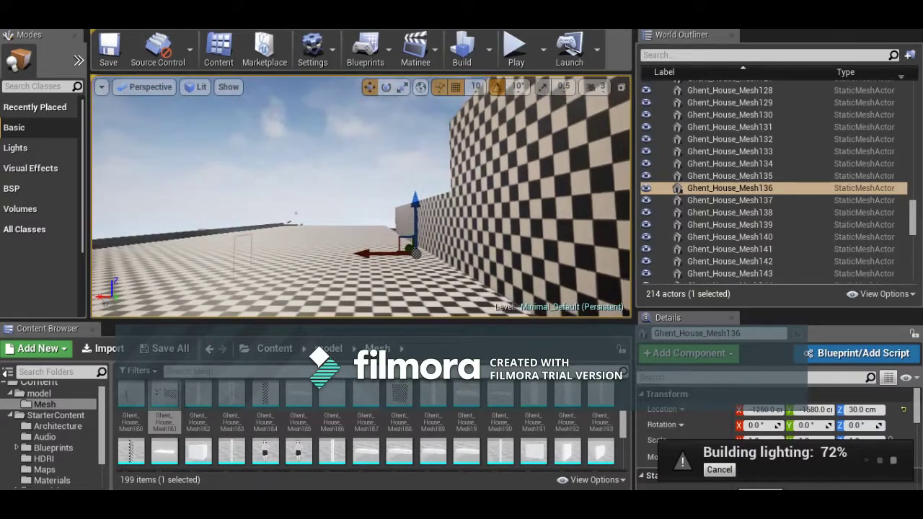
right_click_drag(360, 195, 389, 199)
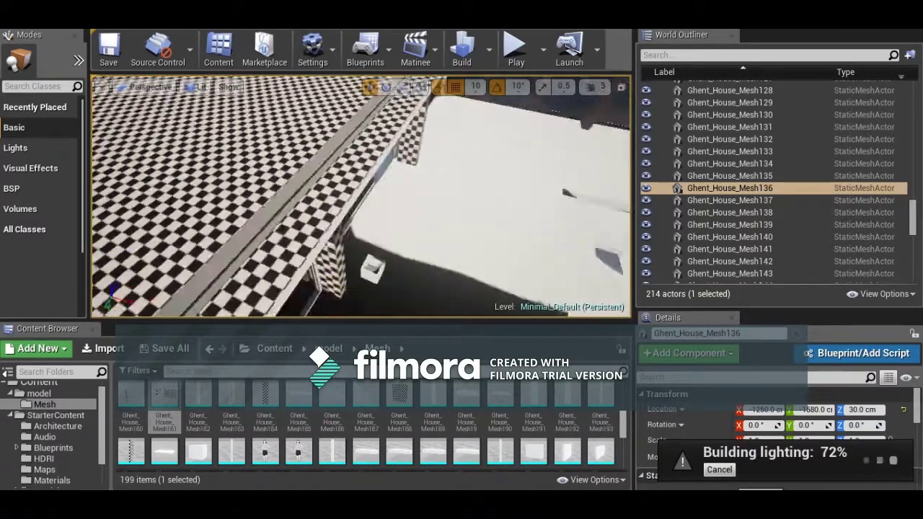
right_click_drag(361, 195, 274, 195)
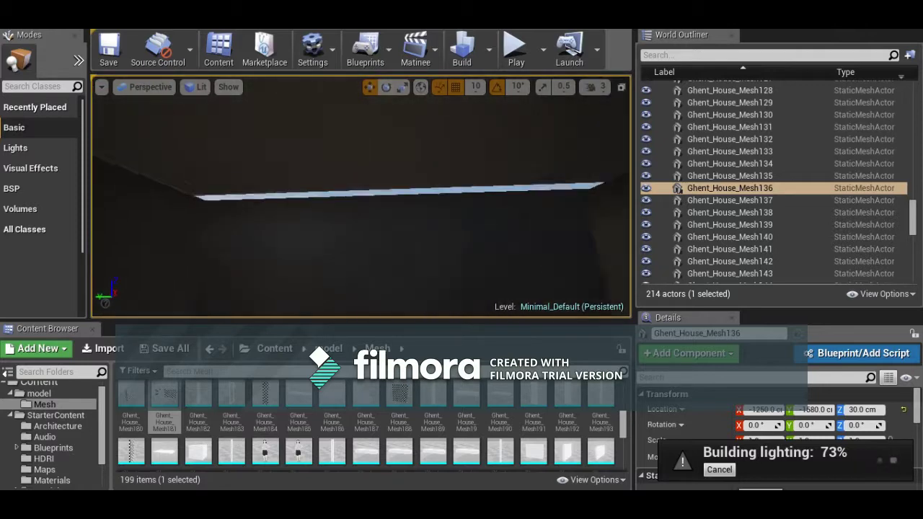
right_click_drag(361, 195, 281, 195)
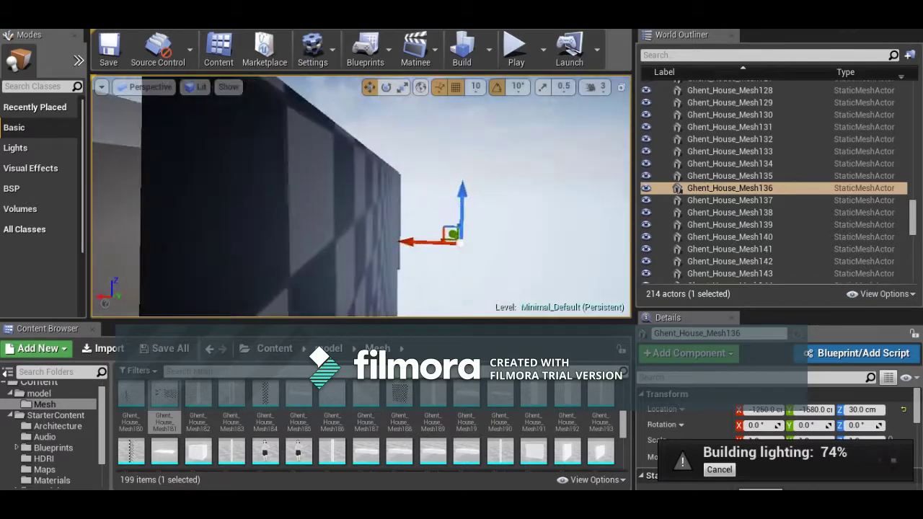
right_click_drag(360, 195, 461, 238)
right_click_drag(360, 194, 231, 162)
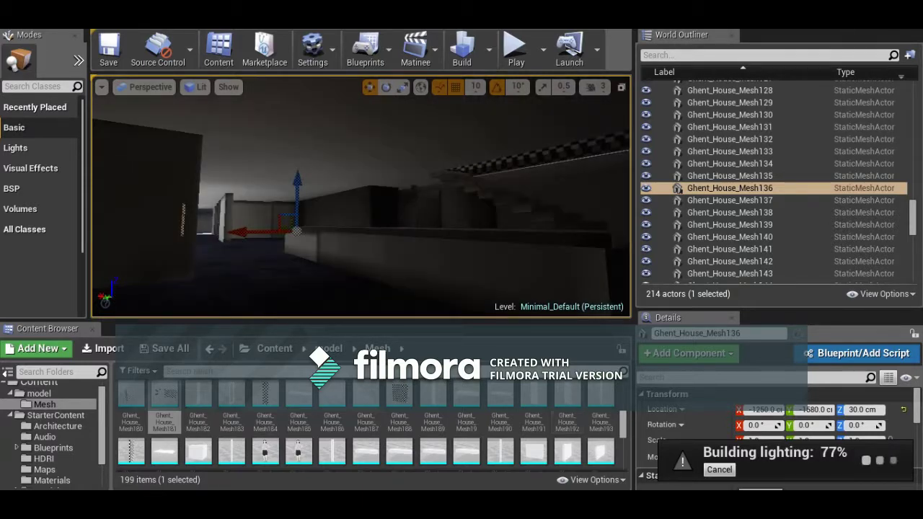
Examine the dark ground-floor rooms, the glazed living area with its counter, and the passage beside the columns
right_click_drag(425, 288, 548, 288)
right_click_drag(303, 195, 519, 191)
right_click_drag(360, 194, 318, 195)
right_click_drag(160, 200, 150, 203)
right_click_drag(360, 195, 390, 196)
right_click_drag(144, 208, 141, 209)
mouse_move(360, 195)
right_mouse_down()
mouse_move(317, 194)
mouse_move(346, 195)
right_mouse_up()
right_click_drag(139, 211, 135, 212)
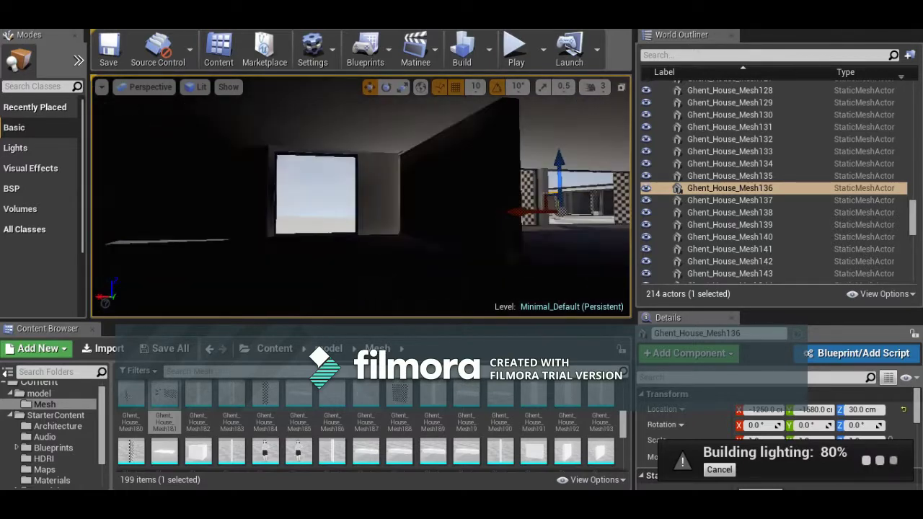
right_click_drag(135, 212, 134, 212)
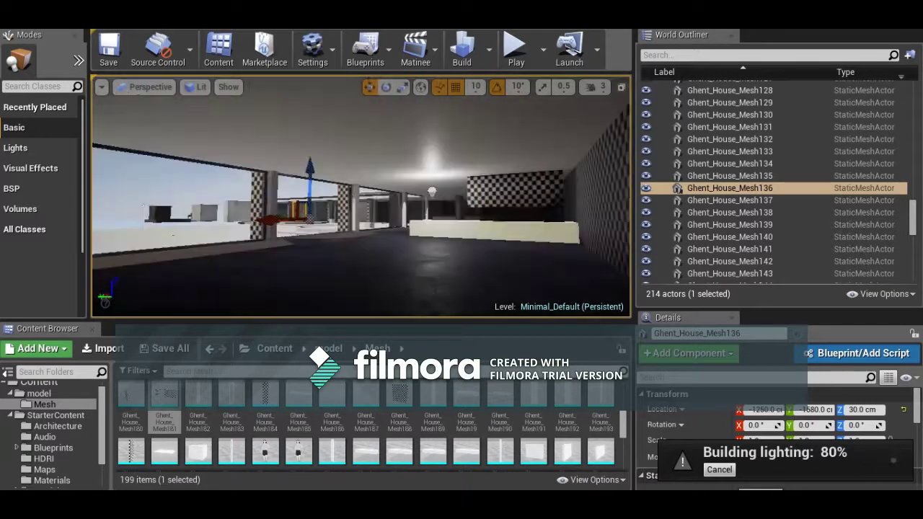
right_click_drag(134, 213, 132, 215)
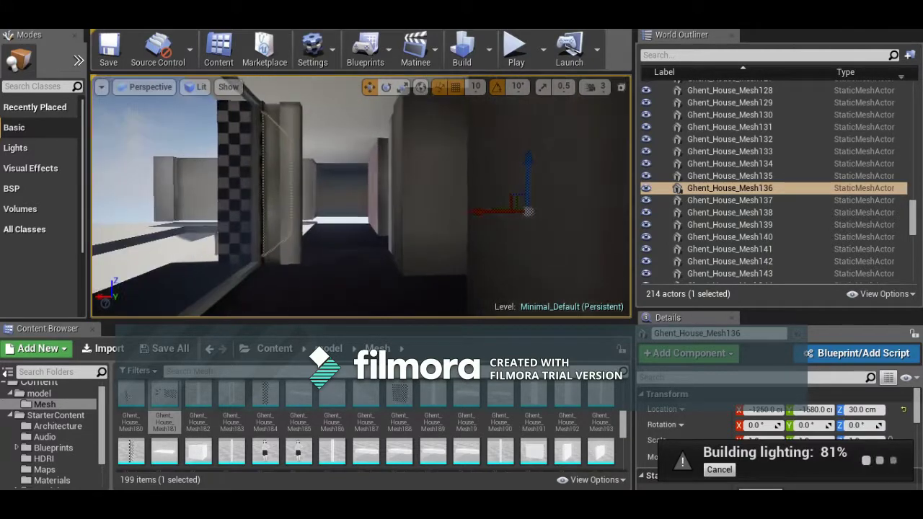
right_click_drag(341, 280, 342, 280)
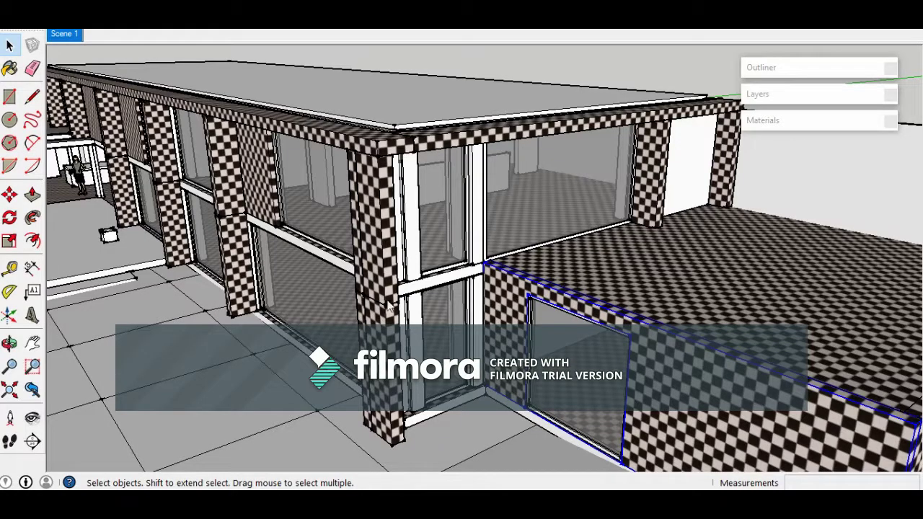
Switch to the SketchUp model and inspect the house from its annex corner through to the interior openings
middle_click_drag(443, 306, 437, 277)
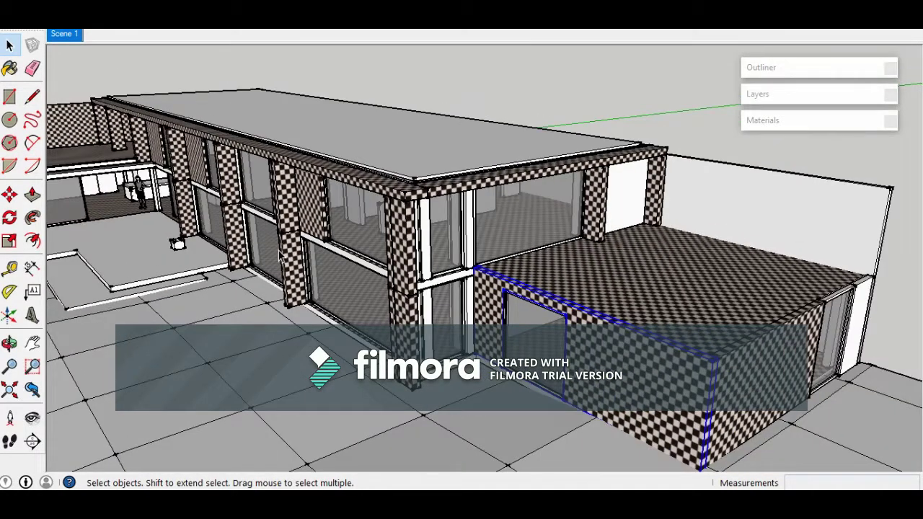
middle_click_drag(279, 249, 505, 232, "shift")
middle_click_drag(156, 194, 494, 219, "shift")
scroll(246, 240, "up", 2)
left_click(238, 259)
left_click(509, 265)
scroll(515, 258, "up", 3)
scroll(546, 159, "up", 2)
scroll(426, 321, "down", 2)
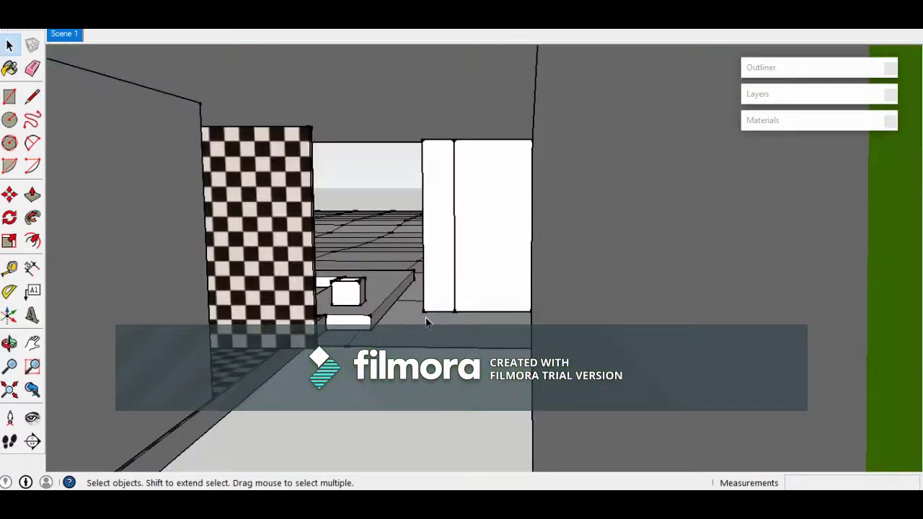
scroll(414, 281, "down", 2)
middle_click_drag(670, 286, 424, 330)
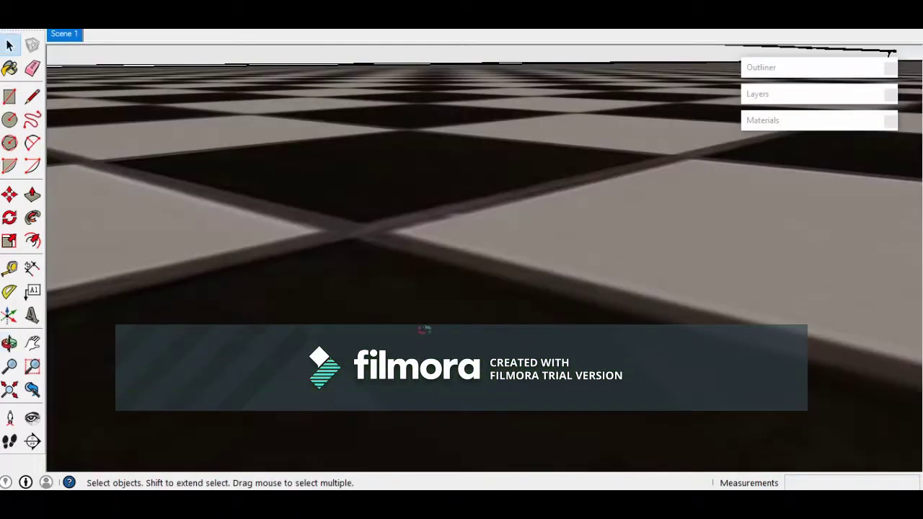
Examine the SketchUp house from farther away and select the part to inspect
scroll(524, 250, "down", 2)
middle_click_drag(449, 246, 729, 75, "shift")
scroll(381, 226, "down", 2)
scroll(338, 200, "down", 2)
scroll(587, 159, "down", 2)
middle_click_drag(587, 159, 806, 280, "shift")
scroll(488, 200, "down", 3)
mouse_move(871, 309)
middle_mouse_down()
mouse_move(405, 258)
mouse_move(436, 245)
middle_mouse_up()
middle_click_drag(550, 366, 786, 310)
left_click(570, 265)
Locate and select the white-ended checkered wall by the interior room and inspect where it meets the ceiling
scroll(566, 262, "up", 3)
middle_click_drag(448, 187, 572, 132)
left_click_drag(605, 151, 485, 155)
middle_click_drag(484, 155, 414, 159)
middle_click_drag(604, 178, 490, 184)
left_click(505, 178)
scroll(475, 174, "up", 3)
middle_click_drag(665, 194, 404, 192, "shift")
middle_click_drag(755, 202, 409, 174, "shift")
middle_click_drag(409, 223, 355, 162, "shift")
left_click(391, 144)
scroll(367, 148, "up", 3)
middle_click_drag(395, 127, 536, 122)
scroll(510, 216, "down", 2)
middle_click_drag(455, 128, 455, 191)
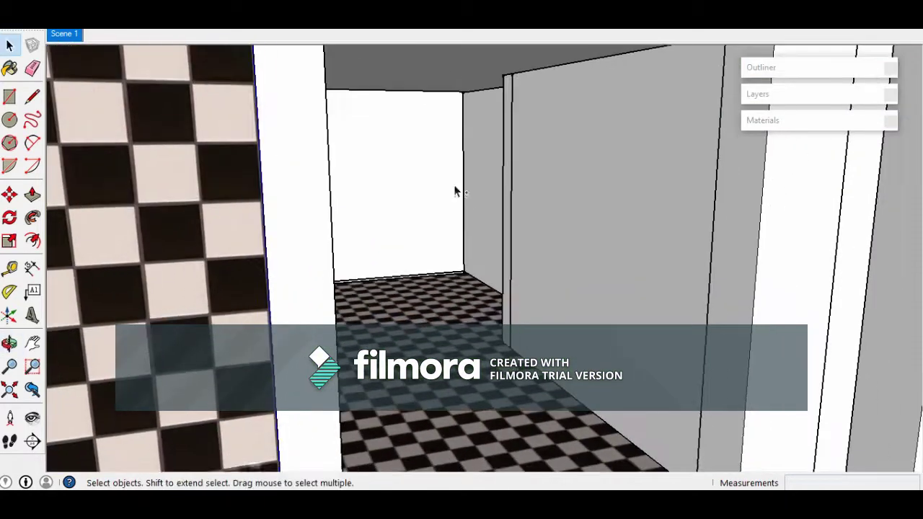
Open the white-ended wall for editing and move its top edges to meet the ceiling
mouse_move(375, 174)
middle_mouse_down()
mouse_move(393, 201)
mouse_move(422, 165)
mouse_move(431, 197)
middle_mouse_up()
middle_click_drag(426, 141, 430, 146)
double_click(430, 146)
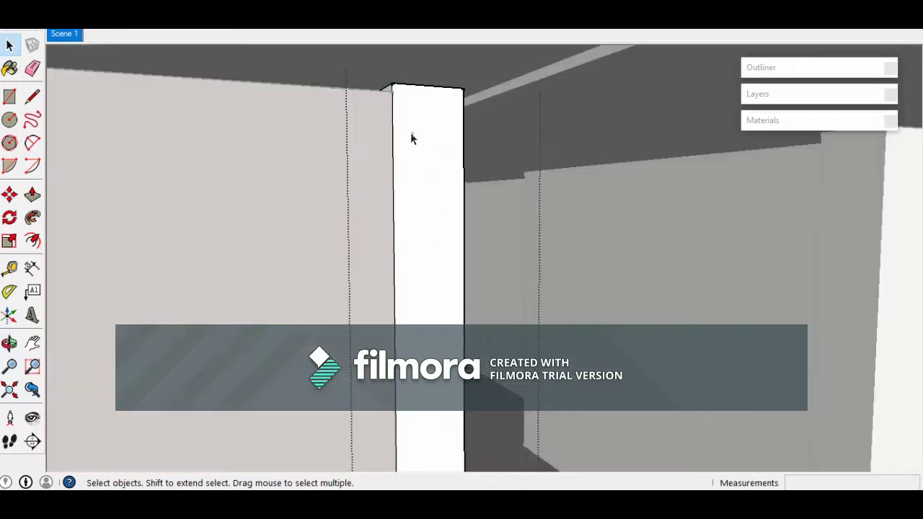
mouse_move(400, 114)
middle_mouse_down()
mouse_move(312, 134)
mouse_move(315, 124)
middle_mouse_up()
left_click_drag(291, 73, 549, 218)
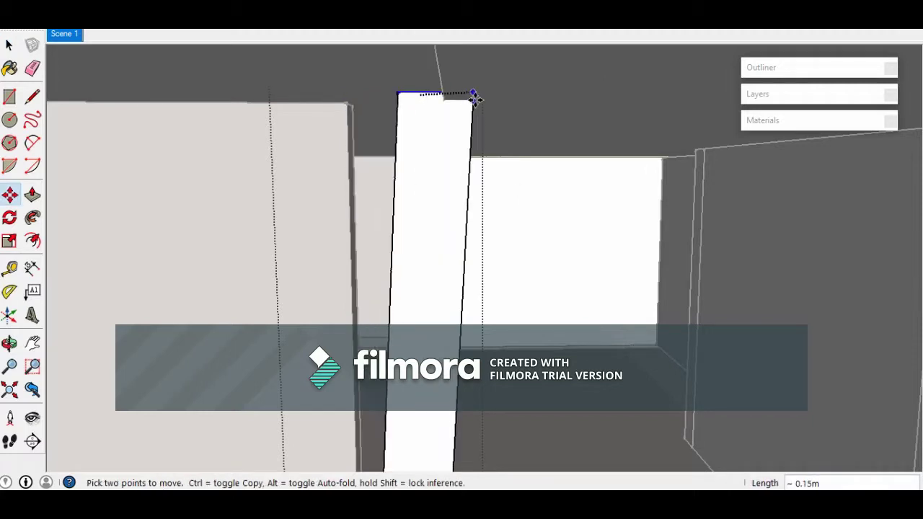
left_click(449, 91)
middle_click_drag(448, 91, 345, 130)
key("space")
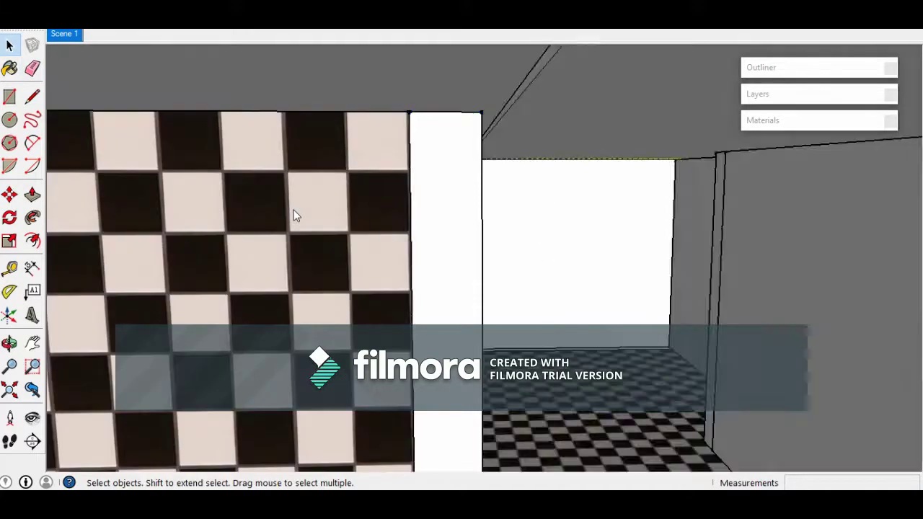
Push/Pull the narrow face at the ceiling above the wall, using the wall's top corner as reference
middle_click_drag(293, 209, 763, 198)
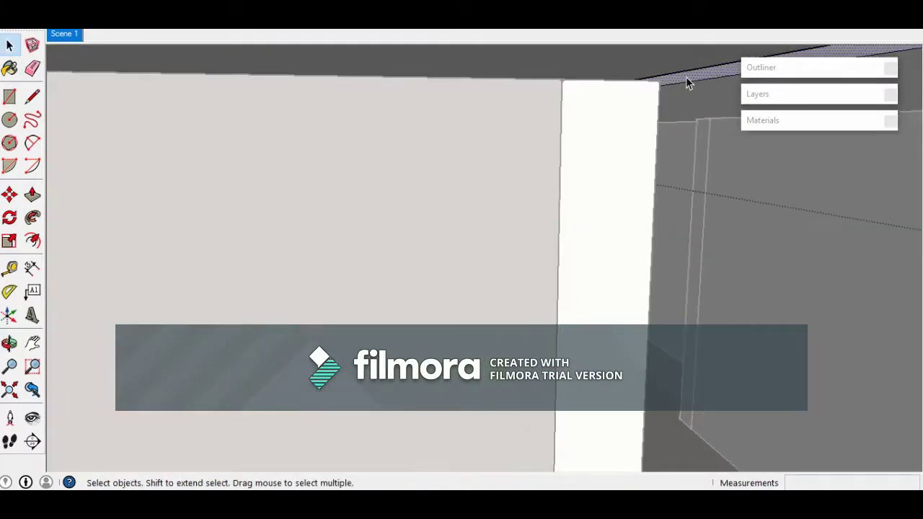
key("p")
left_click(524, 113)
middle_click_drag(447, 125, 727, 161)
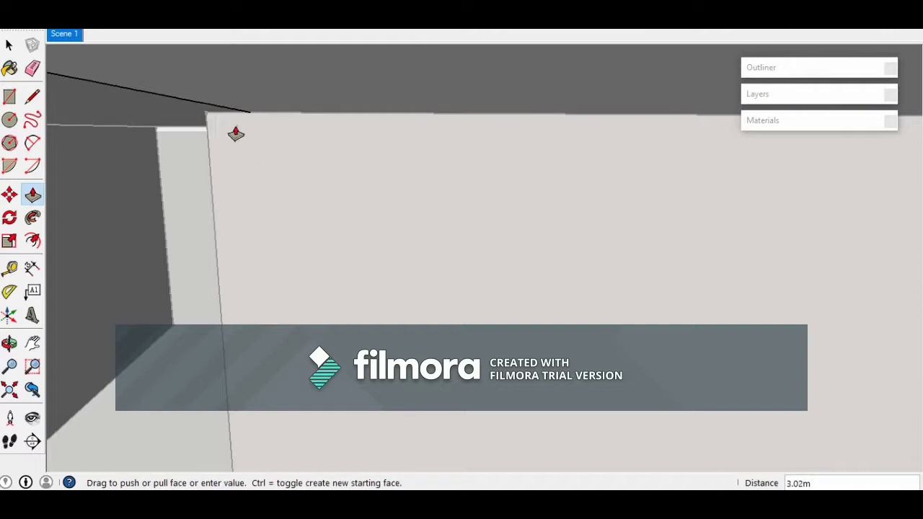
middle_click_drag(208, 125, 474, 137)
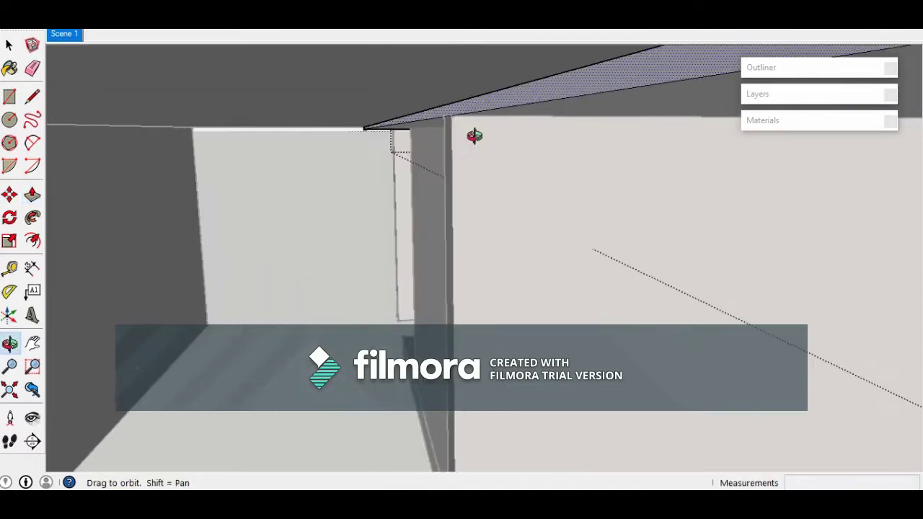
left_click(456, 111)
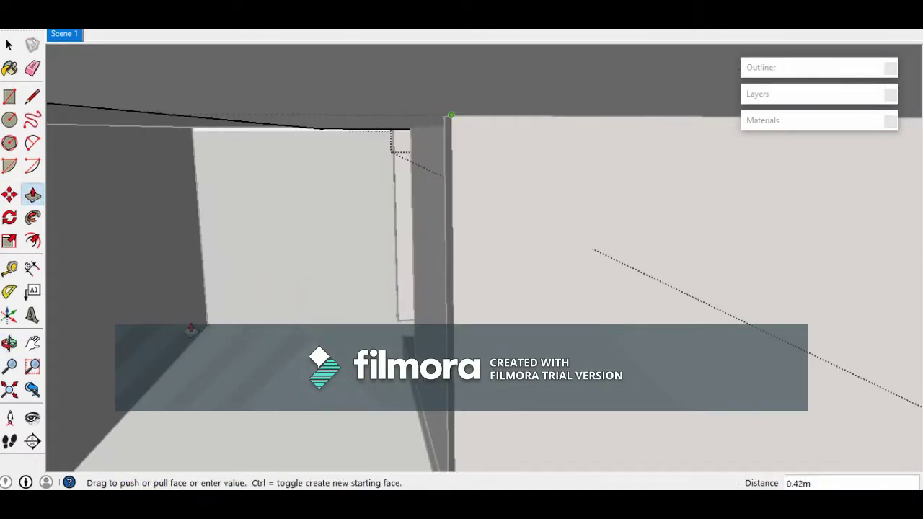
middle_click_drag(261, 300, 414, 287, "shift")
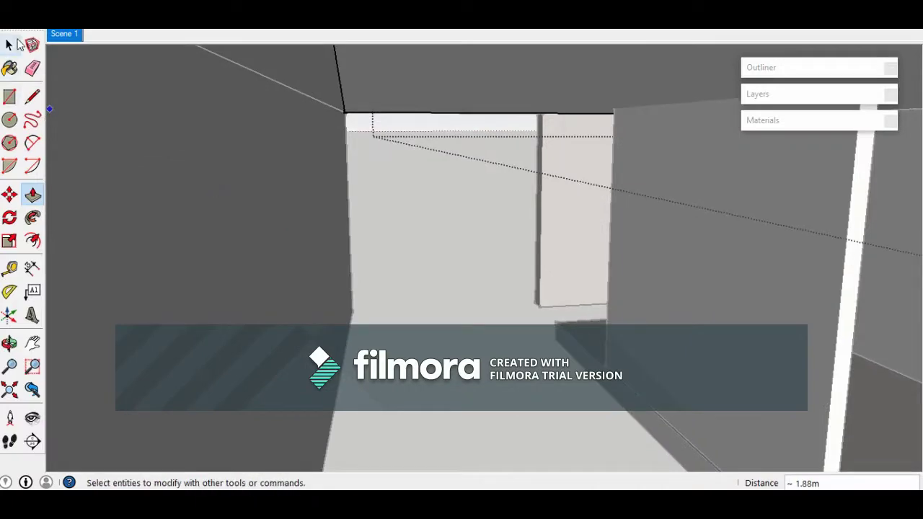
Push/Pull the small end face of the thin strip beneath the ceiling slab inward by about 0.96 m
middle_click_drag(437, 234, 440, 263)
middle_click_drag(274, 137, 509, 242)
scroll(525, 169, "up", 3)
scroll(525, 169, "down", 1)
middle_click_drag(424, 215, 456, 205)
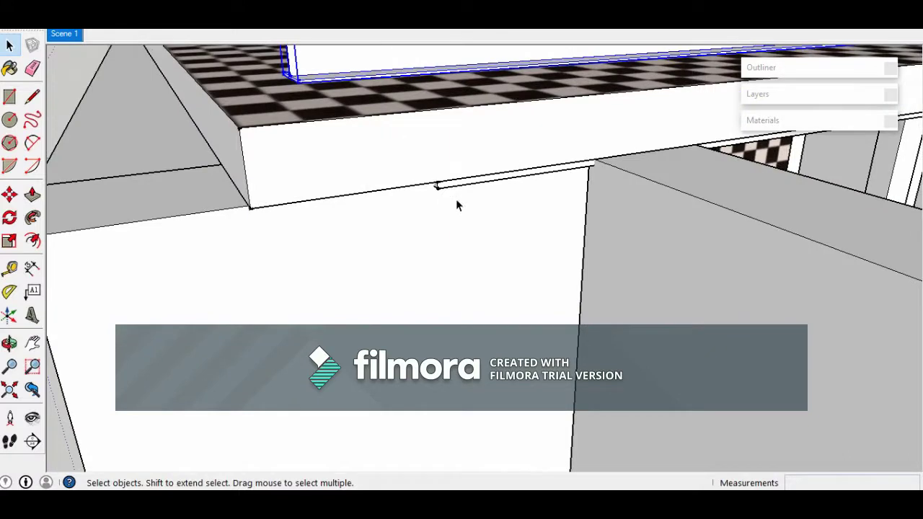
scroll(454, 190, "up", 5)
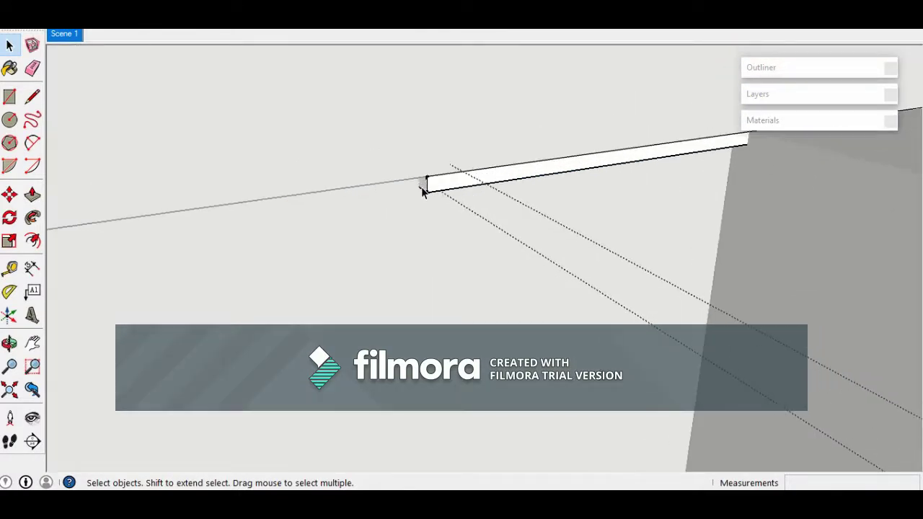
key("p")
left_click_drag(422, 184, 586, 168)
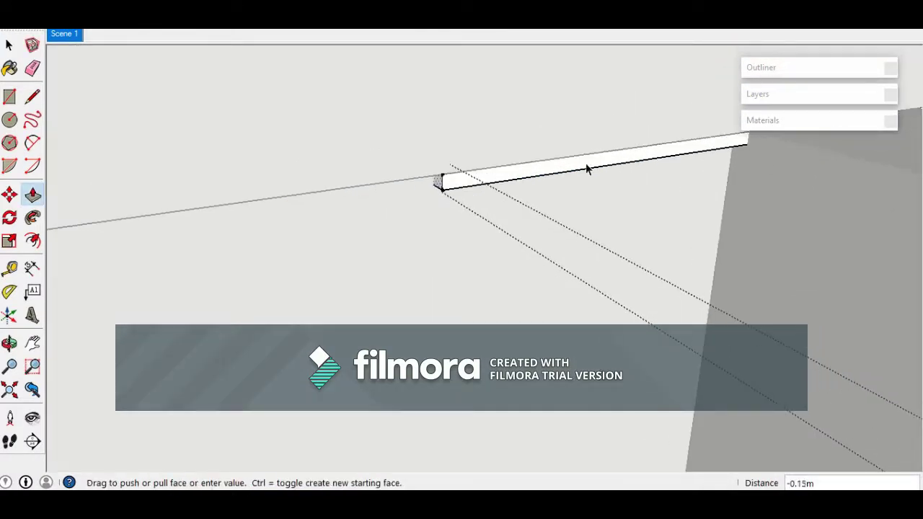
middle_click_drag(692, 162, 572, 194)
left_click(560, 260)
scroll(576, 287, "down", 1)
left_click(7, 47)
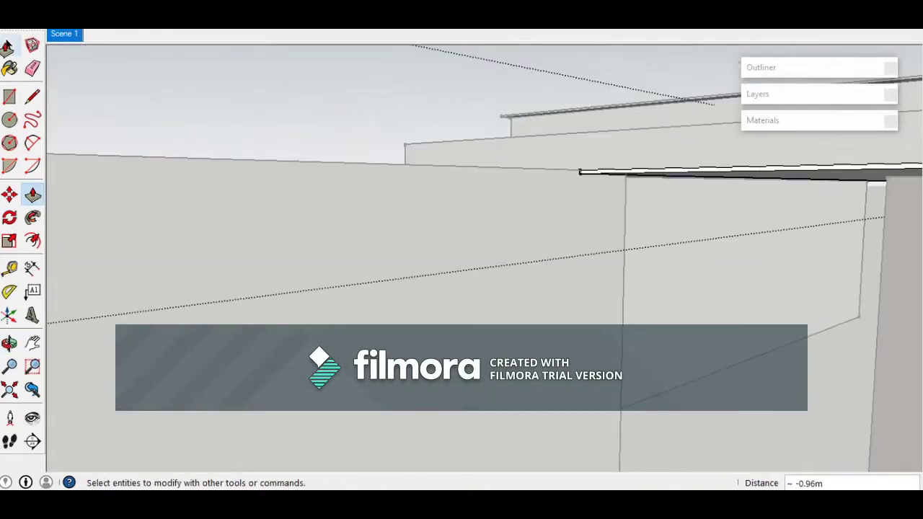
Leave the strip's editing and examine the house's glazed facade and walls from farther away
left_click(363, 161)
middle_click_drag(364, 161, 589, 206)
scroll(589, 205, "down", 10)
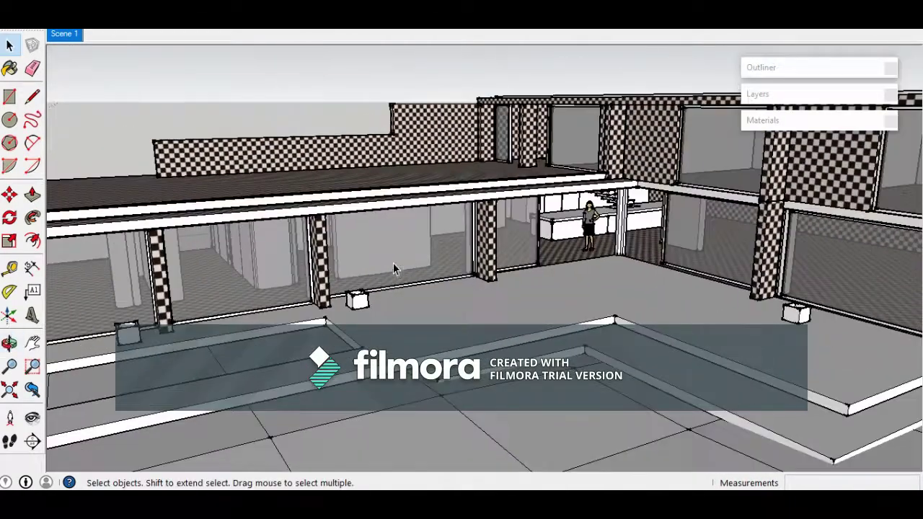
scroll(593, 220, "up", 3)
left_click(561, 224)
scroll(562, 224, "down", 3)
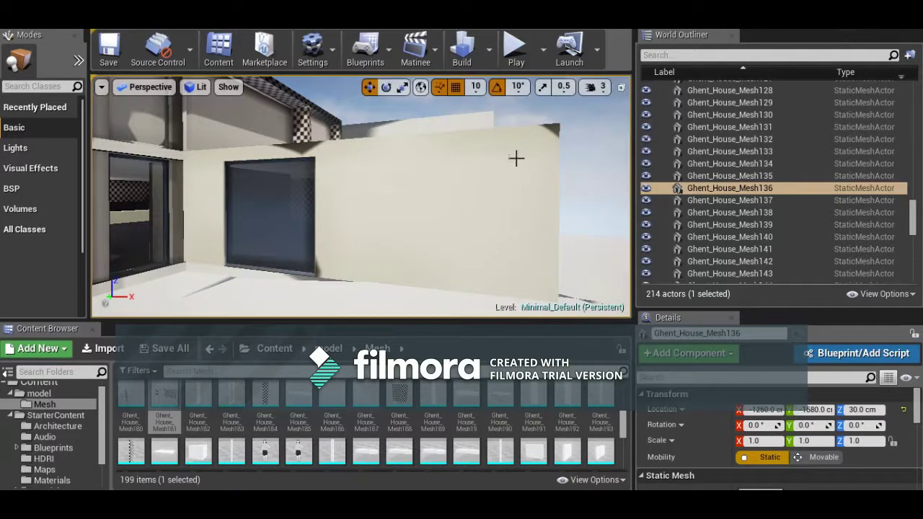
Switch to Unreal Engine and open the mesh of the cream exterior wall with the window opening, Ghent_House_Mesh181
scroll(397, 223, "up", 2)
mouse_move(397, 223)
right_mouse_down()
mouse_move(358, 216)
mouse_move(360, 281)
mouse_move(364, 223)
mouse_move(398, 223)
right_mouse_up()
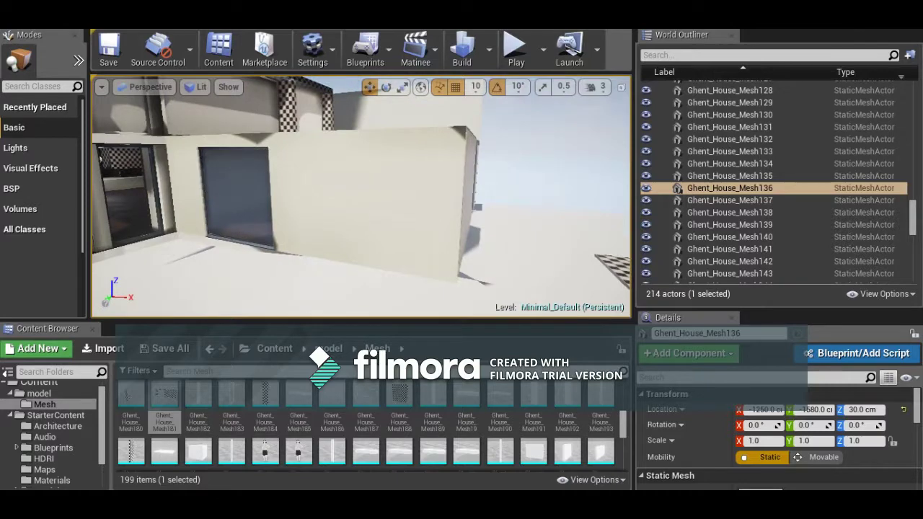
right_click(419, 95)
left_click(470, 116)
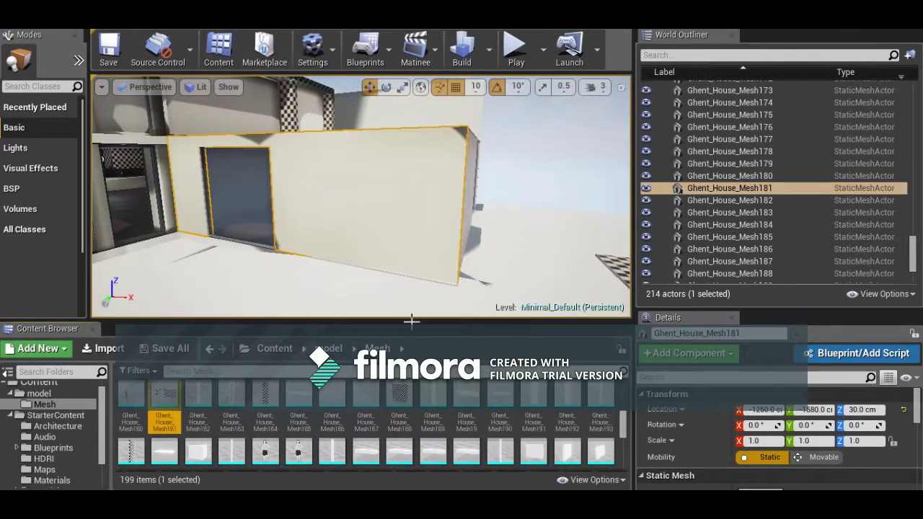
double_click(164, 403)
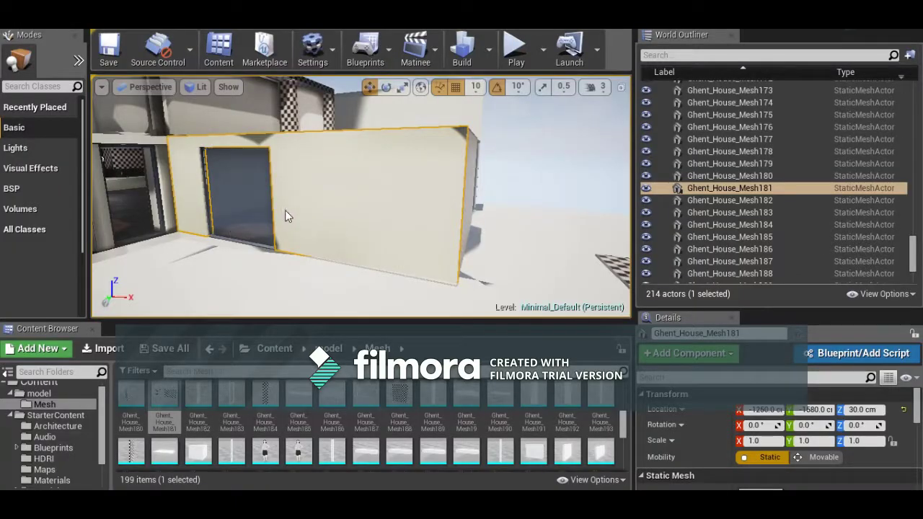
right_click_drag(285, 211, 325, 216)
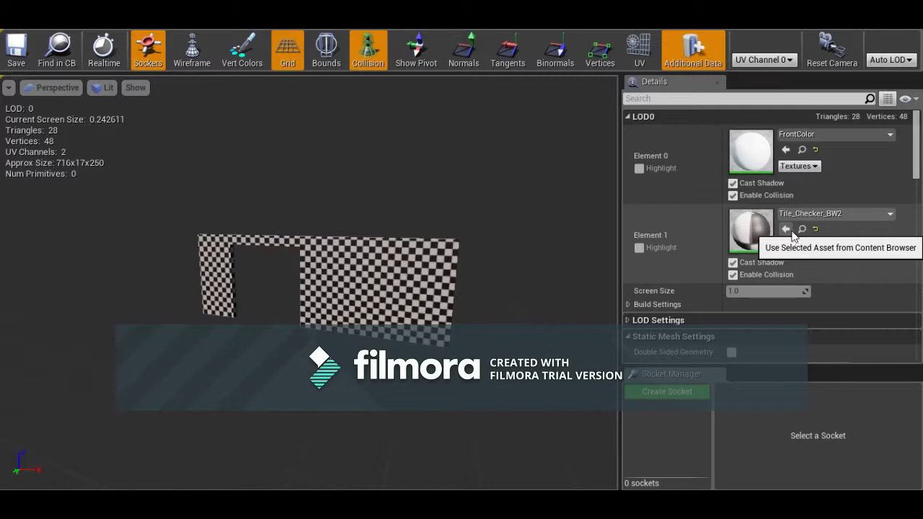
Reset the wall mesh's Element 1 material to WorldGridMaterial and save the mesh with its UV channel 1 layout displayed
left_click(816, 228)
scroll(363, 301, "up", 5)
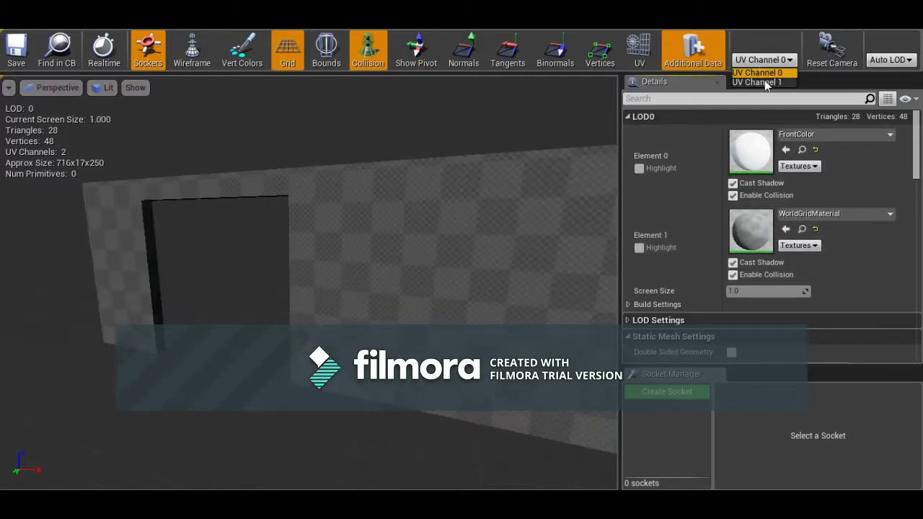
left_click(641, 52)
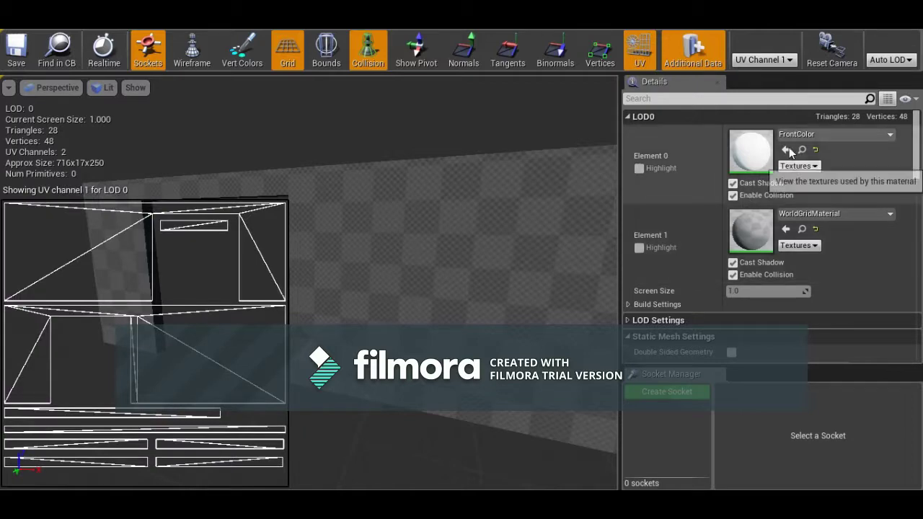
left_click(16, 49)
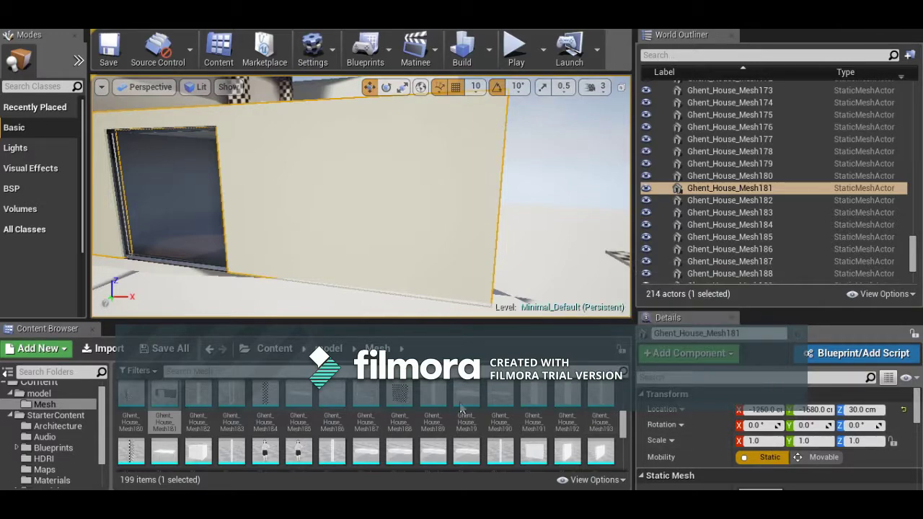
Locate the selected wall's mesh asset from the level and reopen it to inspect its geometry and material
right_click_drag(439, 270, 339, 246)
right_click_drag(404, 274, 288, 274)
right_click_drag(375, 274, 553, 242)
right_click(553, 241)
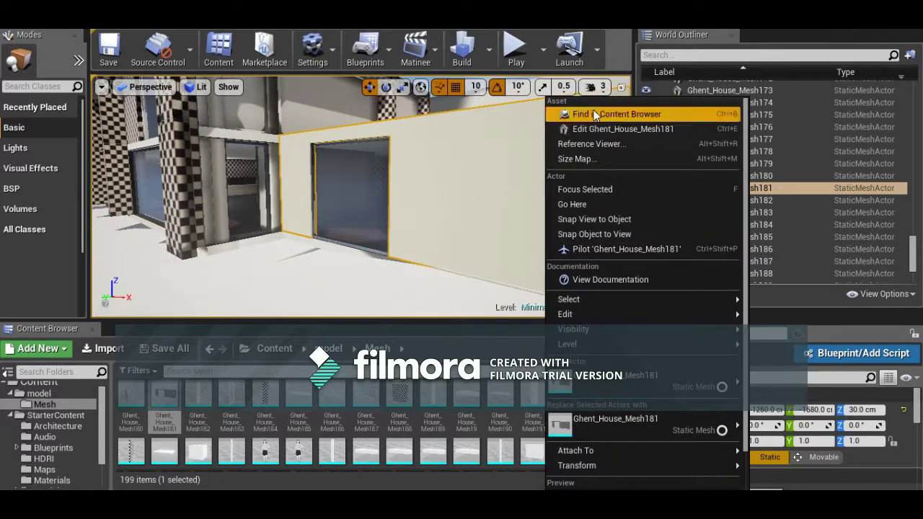
left_click(595, 115)
left_click(171, 413)
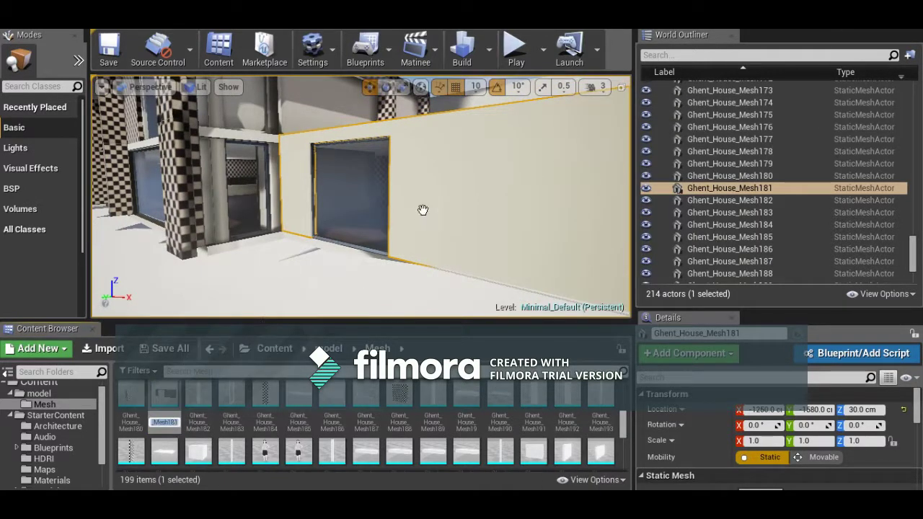
double_click(170, 397)
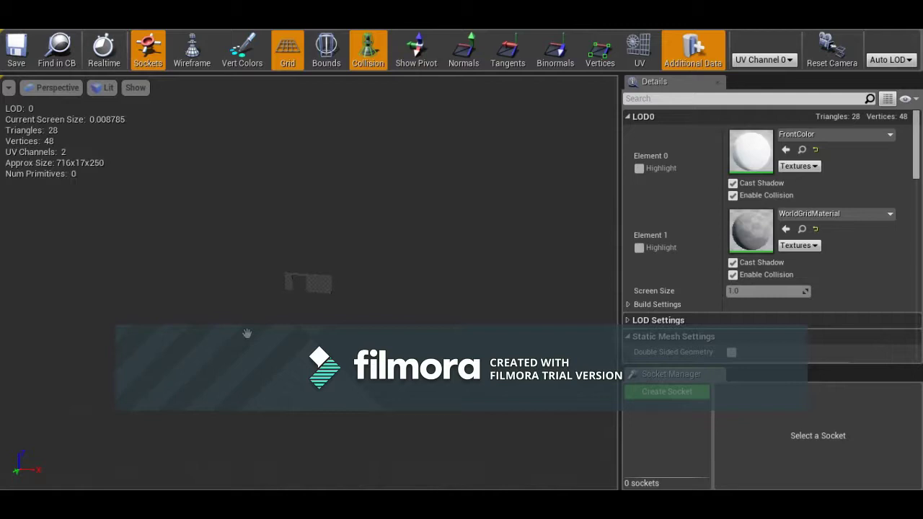
scroll(331, 286, "up", 15)
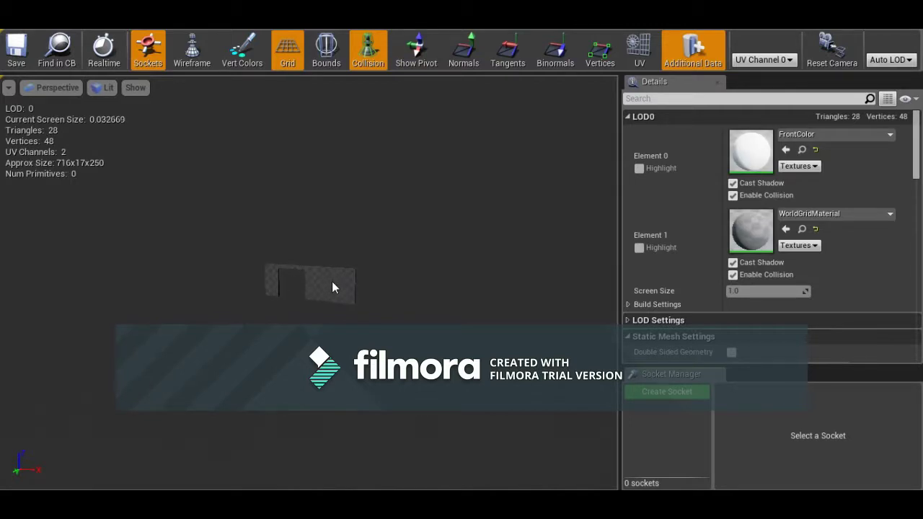
left_click_drag(360, 310, 321, 144)
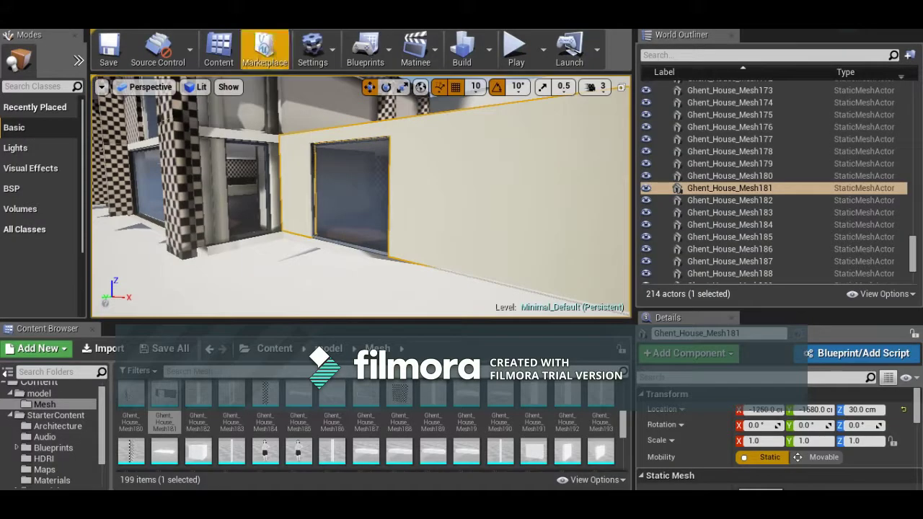
Examine the selected wall's surface, window edge and base in the level from near and far
right_click_drag(455, 215, 512, 239)
key("w")
key("s")
key("w")
key("s")
key("w")
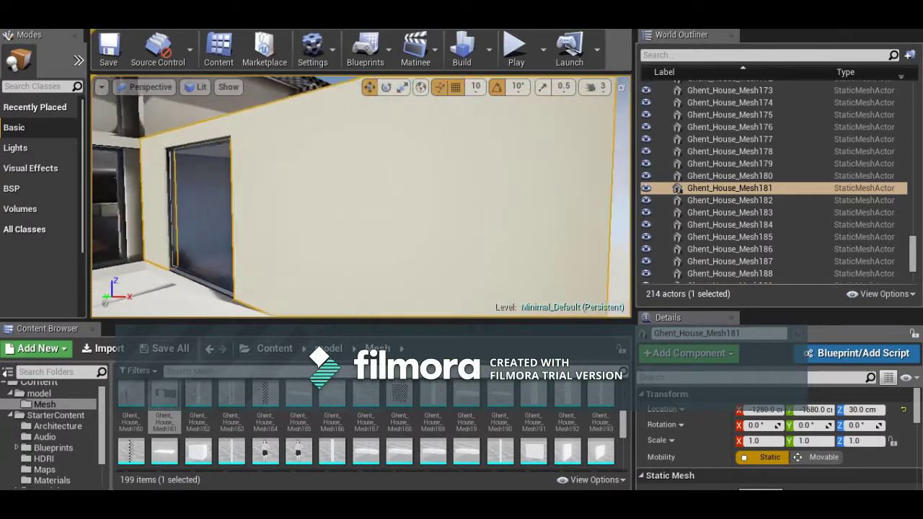
left_click_drag(469, 205, 468, 195)
right_click_drag(469, 206, 548, 205)
key("s")
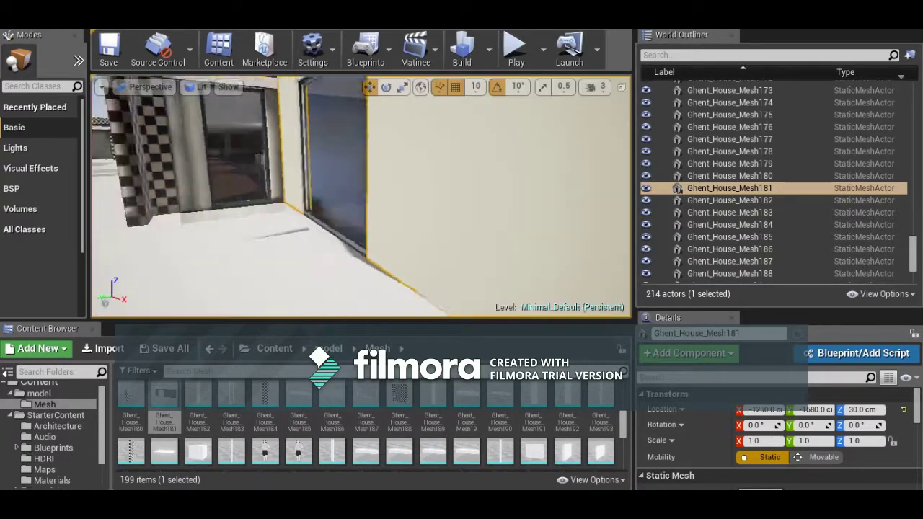
left_click_drag(469, 206, 476, 223)
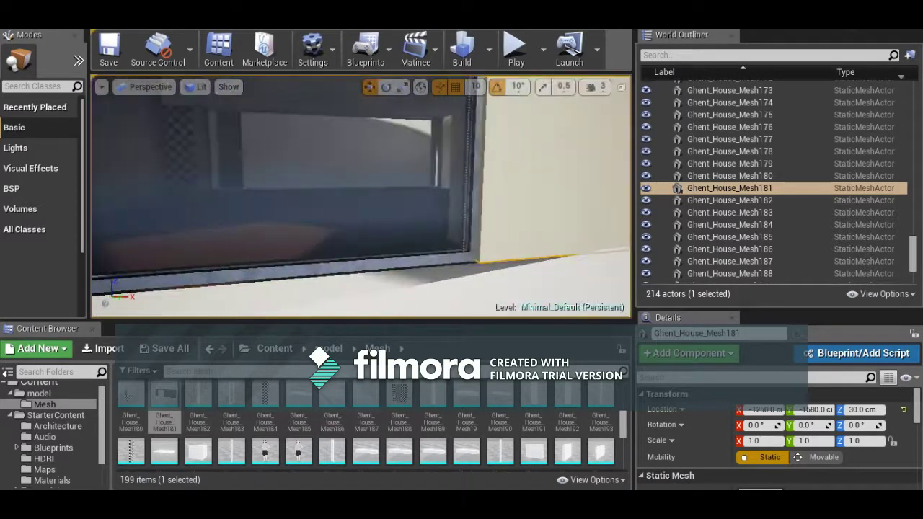
right_click_drag(469, 206, 440, 194)
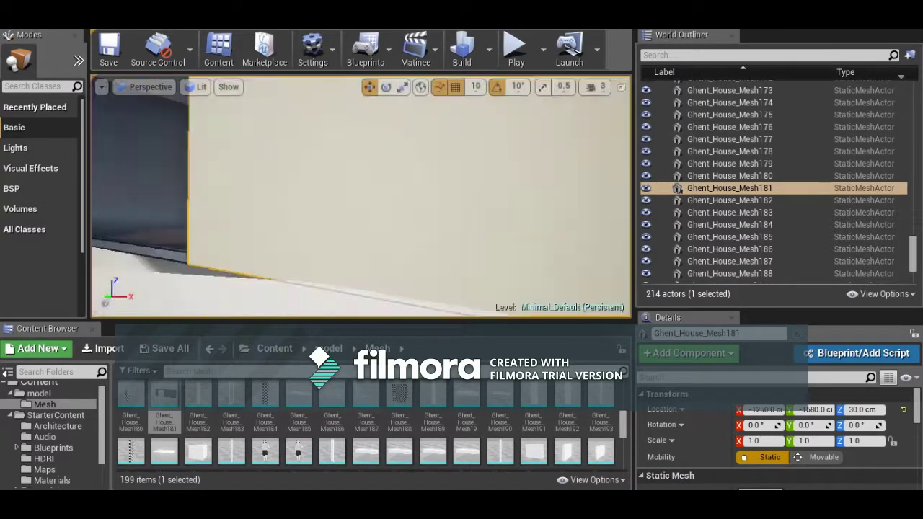
right_click_drag(440, 194, 411, 202)
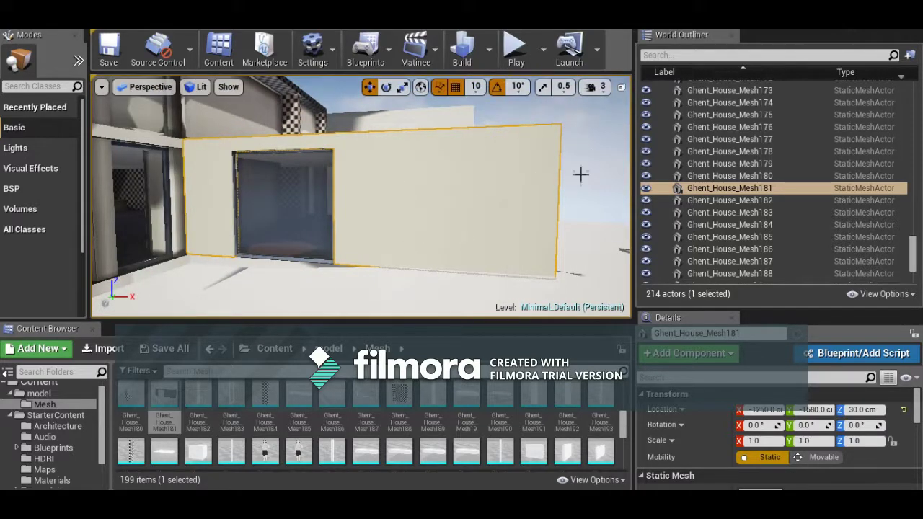
mouse_move(550, 197)
right_mouse_down()
mouse_move(259, 202)
mouse_move(548, 199)
mouse_move(534, 198)
right_mouse_up()
key("w")
key("s")
key("s")
right_click_drag(433, 205, 515, 204)
right_click_drag(469, 222, 483, 240)
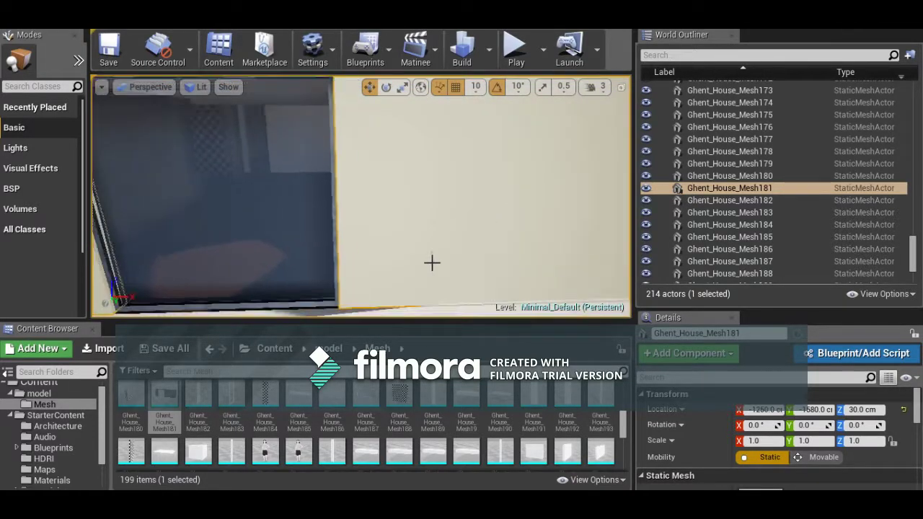
Open the Materials folder in StarterContent and enlarge the asset area to show more materials
left_click(285, 349)
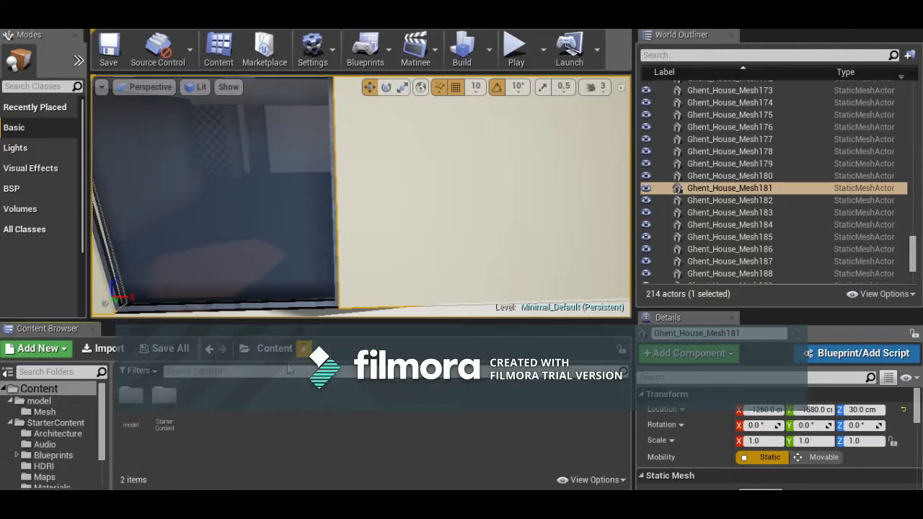
double_click(155, 409)
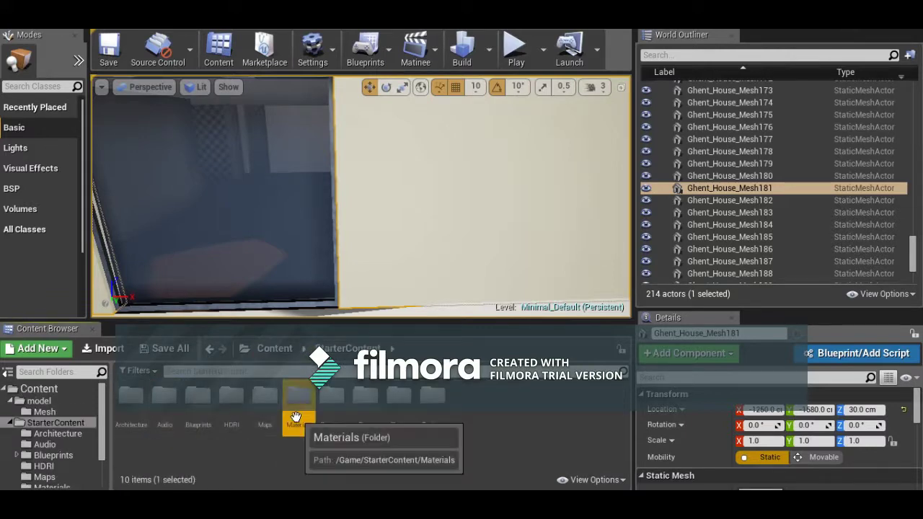
double_click(292, 411)
left_click(162, 423)
left_click(131, 452)
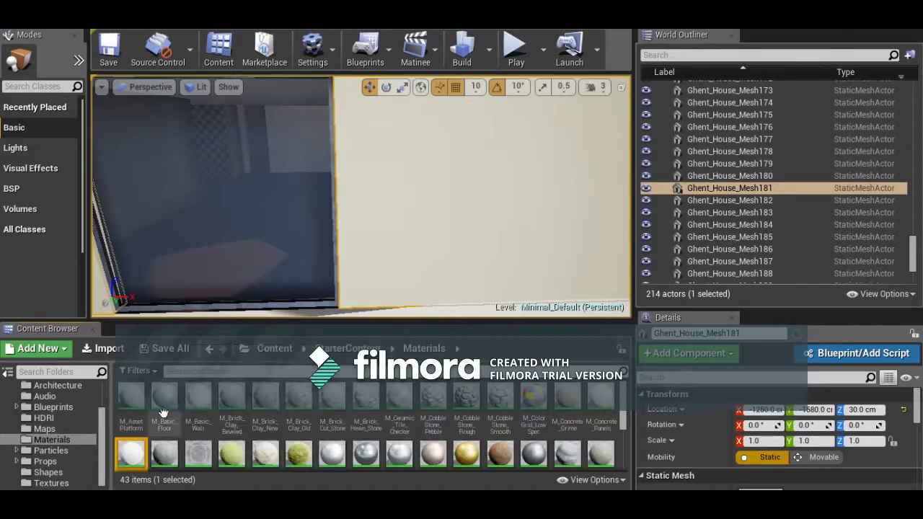
left_click_drag(181, 328, 180, 229)
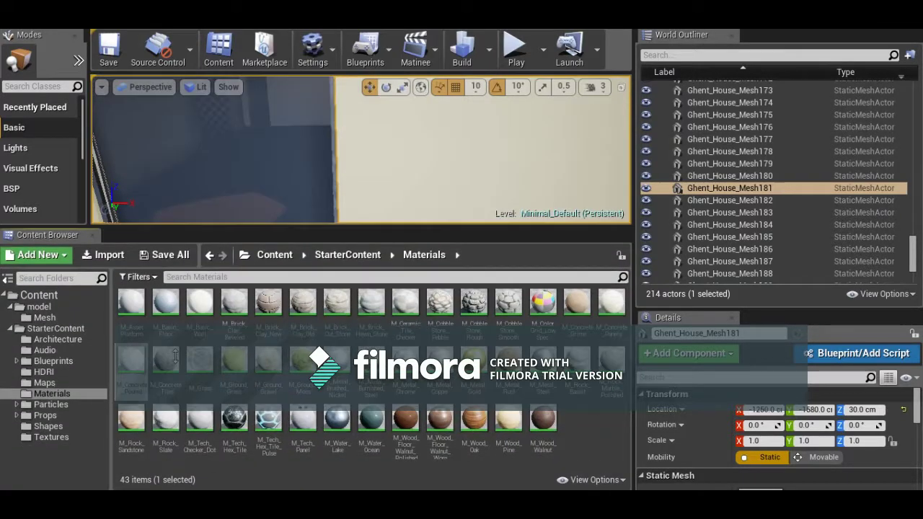
Open the M_Basic_Wall material, examine its Color and Roughness nodes, and return to the level
left_click_drag(189, 326, 261, 213)
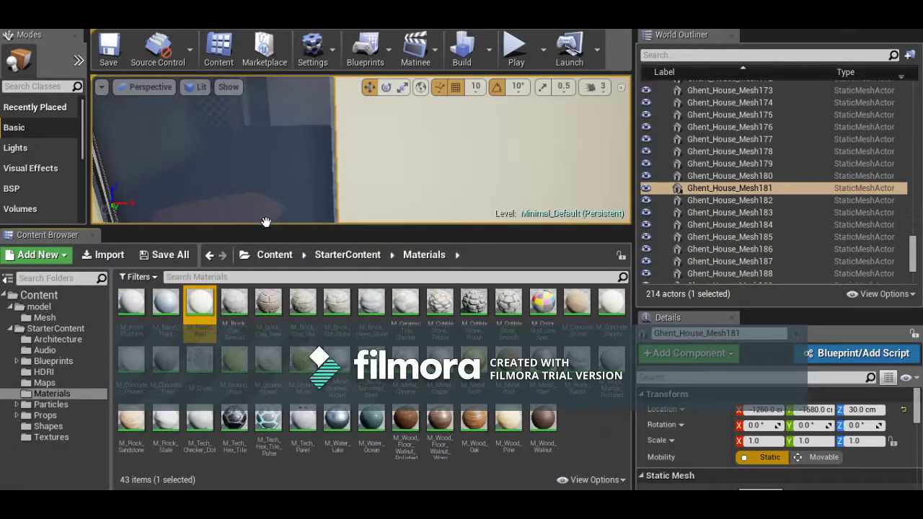
left_click_drag(203, 307, 222, 177)
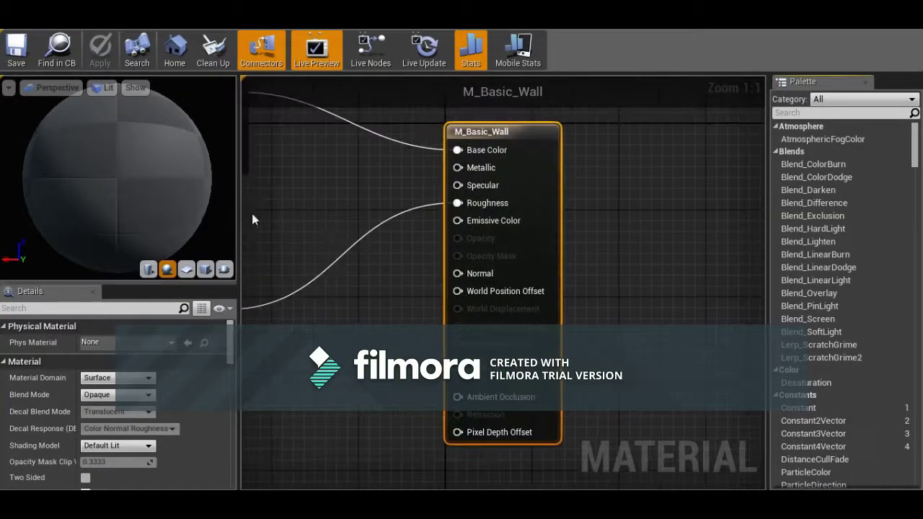
scroll(358, 238, "down", 7)
scroll(459, 228, "up", 3)
scroll(422, 216, "up", 4)
right_click_drag(424, 223, 620, 207)
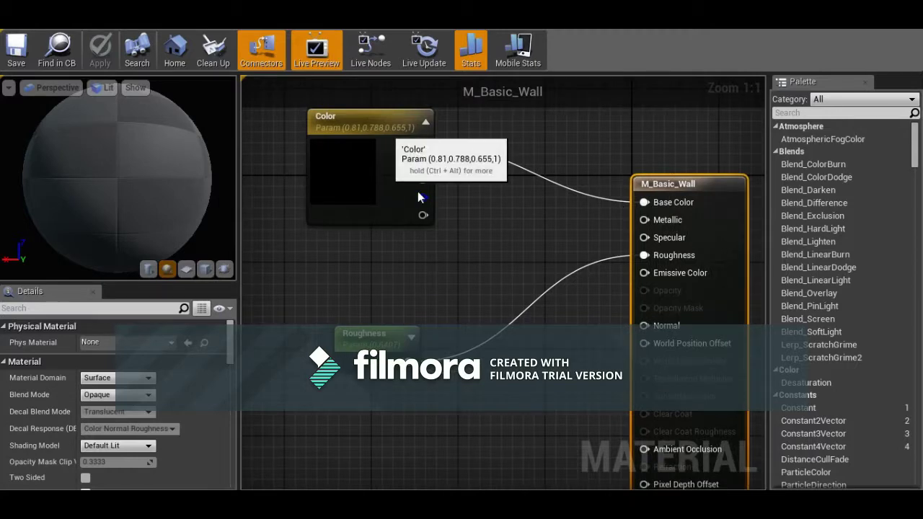
right_click_drag(512, 230, 477, 230)
right_click_drag(412, 264, 420, 275)
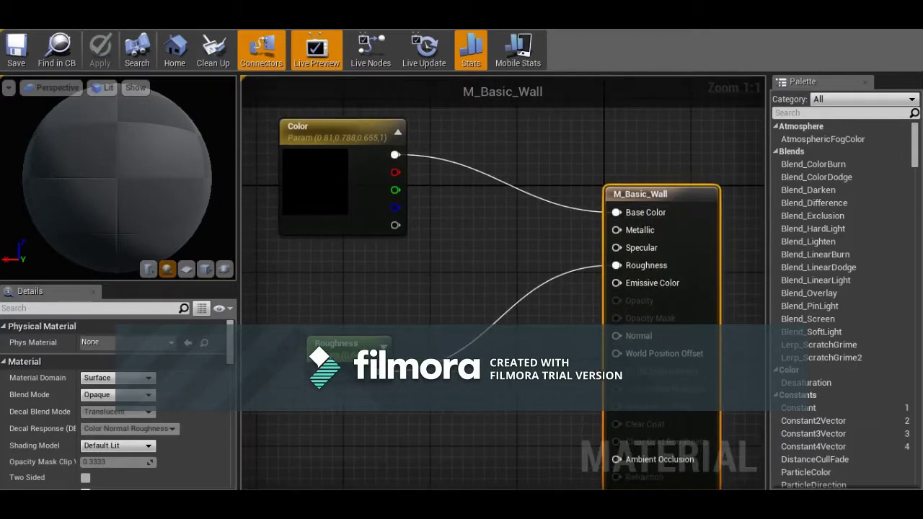
left_click_drag(158, 50, 318, 131)
left_click(379, 131)
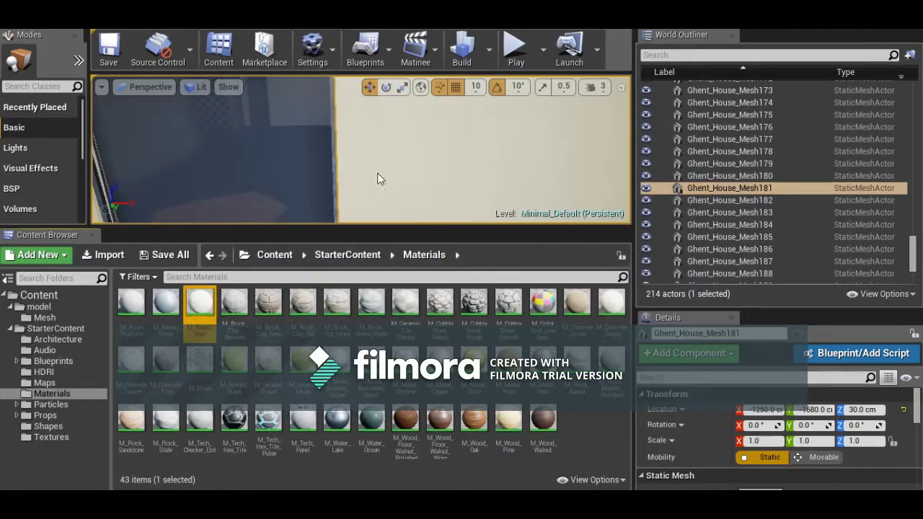
Open the M_Wood_Walnut material and examine its full node graph, moving its window off the level view
double_click(542, 422)
scroll(429, 272, "down", 8)
scroll(388, 248, "down", 2)
right_click_drag(389, 248, 486, 315)
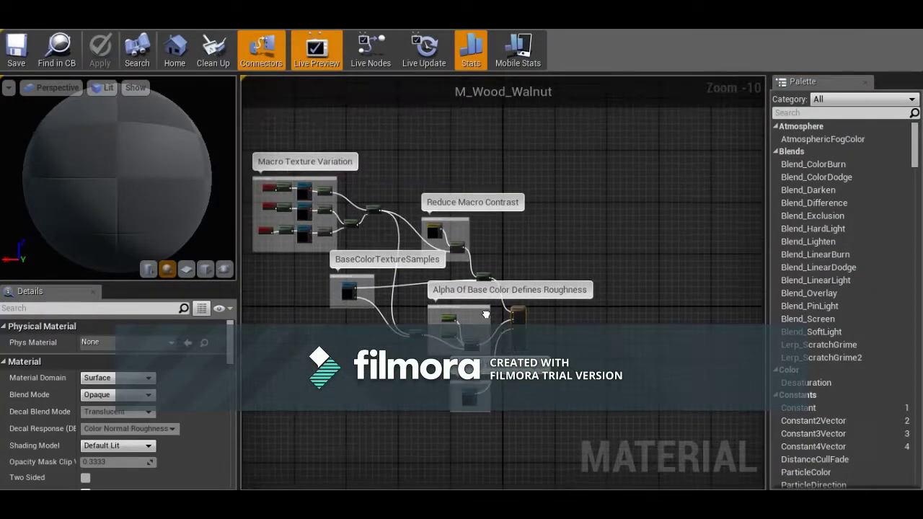
left_click_drag(77, 10, 491, 202)
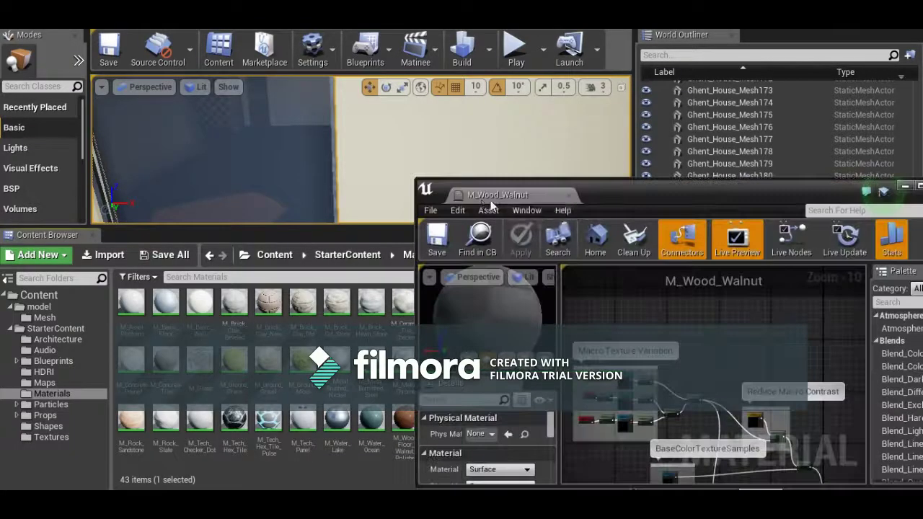
Maximize the M_Wood_Walnut material window and examine the nodes in the Alpha Of Base Color Defines Roughness group
mouse_move(213, 175)
right_mouse_down()
mouse_move(209, 167)
mouse_move(233, 168)
mouse_move(166, 213)
mouse_move(230, 172)
right_mouse_up()
left_click_drag(678, 195, 460, 85)
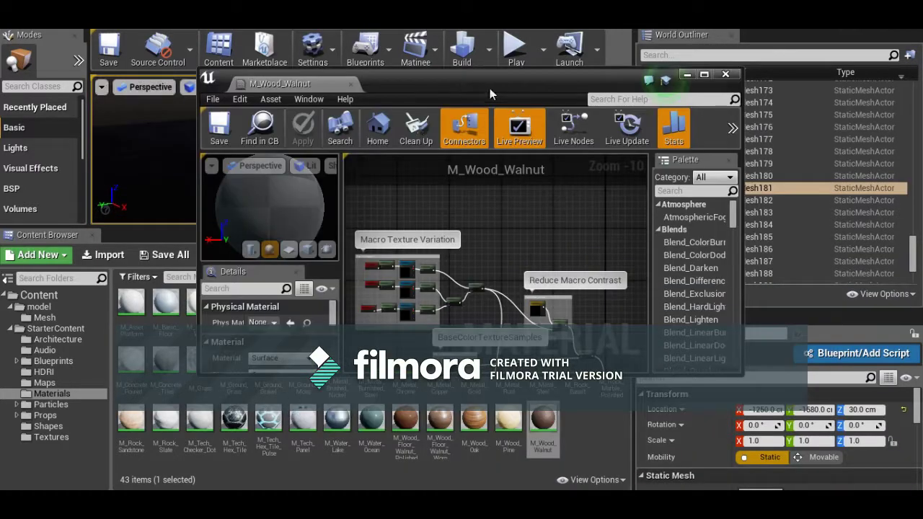
double_click(480, 76)
right_click_drag(519, 314, 529, 287)
scroll(484, 339, "up", 3)
scroll(347, 238, "up", 6)
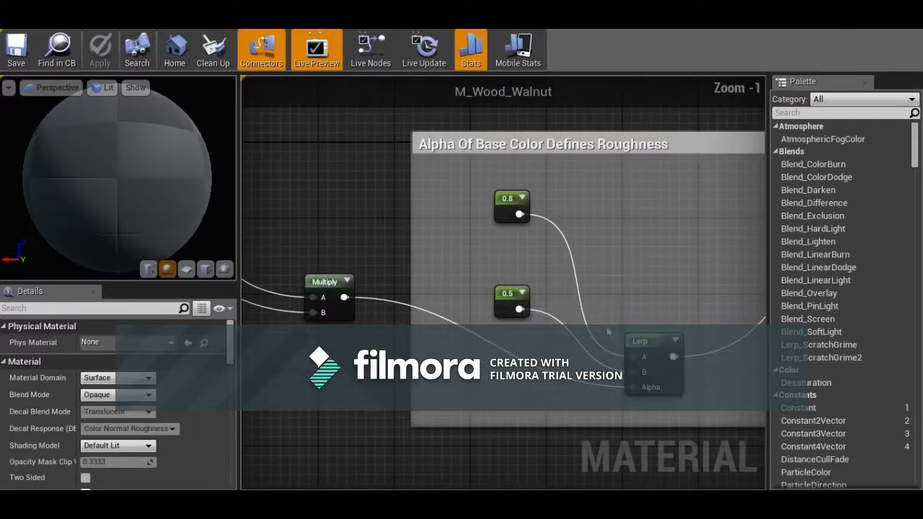
scroll(606, 329, "down", 1)
scroll(527, 148, "up", 2)
right_click_drag(554, 148, 397, 181)
scroll(404, 181, "down", 9)
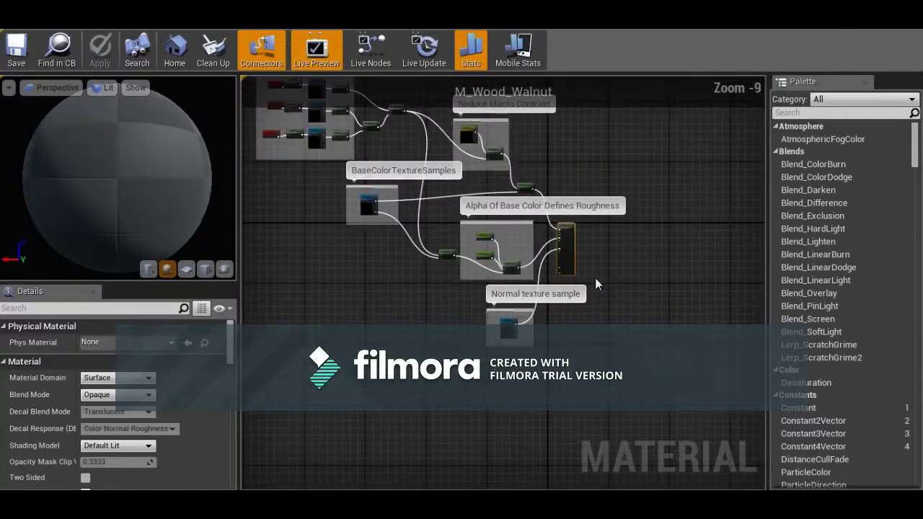
Examine the TexCoord, Multiply and Texture Sample nodes in the Macro Texture Variation group of M_Wood_Walnut
right_click_drag(596, 278, 526, 363)
scroll(452, 251, "up", 4)
right_click_drag(452, 252, 824, 415)
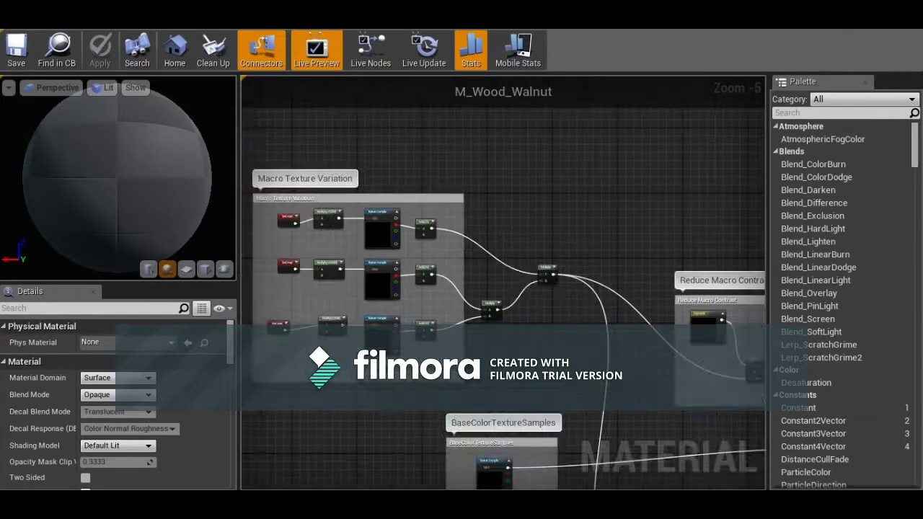
scroll(467, 320, "up", 2)
right_click_drag(560, 239, 724, 260)
scroll(364, 239, "up", 3)
right_click_drag(364, 239, 412, 267)
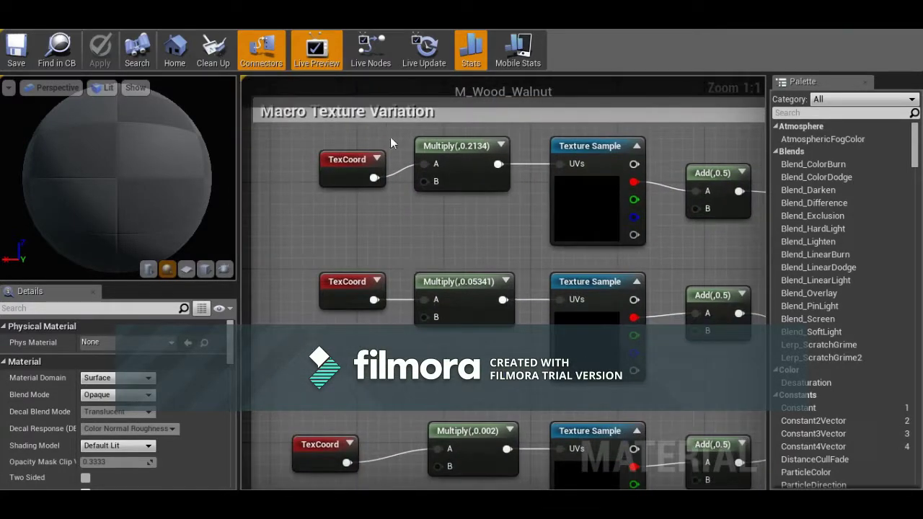
scroll(313, 238, "down", 9)
right_click_drag(526, 299, 477, 277)
scroll(478, 276, "up", 4)
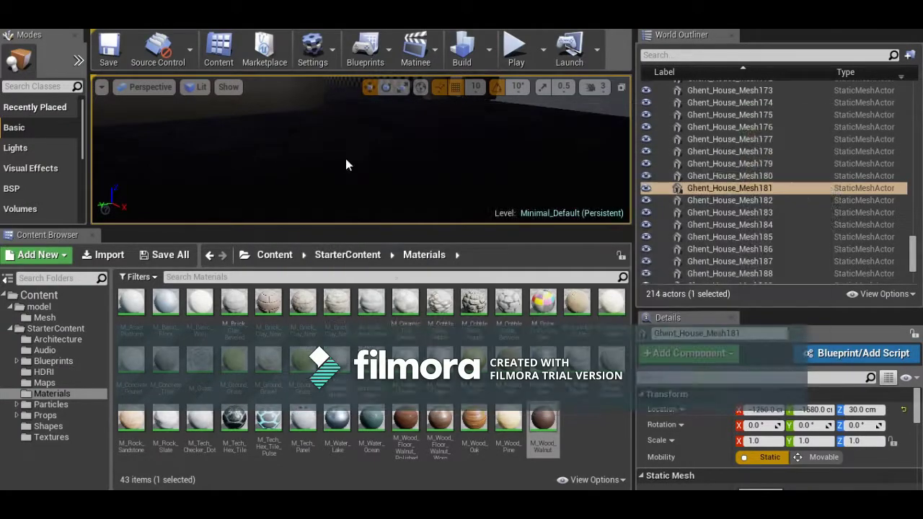
Return to the level, view the whole house exterior from outside, and enlarge the viewport above the asset area
left_click_drag(352, 161, 441, 220)
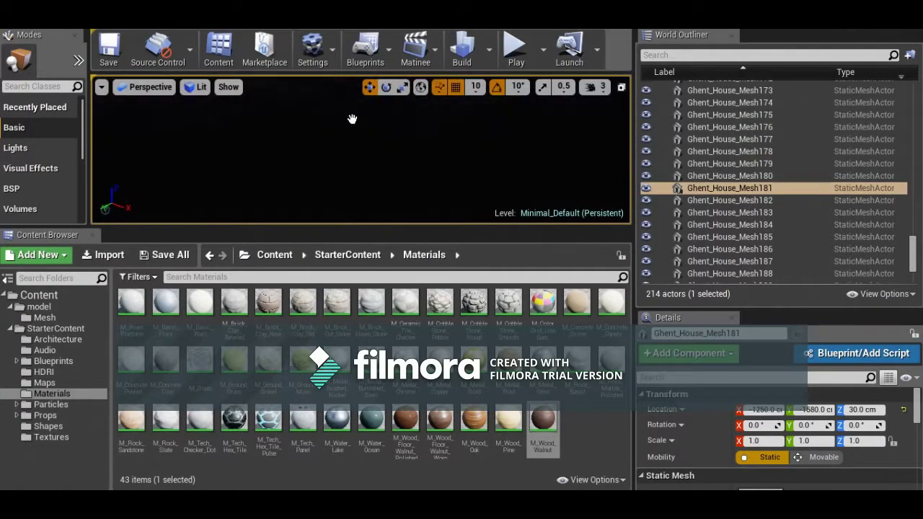
right_click_drag(361, 148, 274, 124)
key("s")
right_click_drag(376, 190, 348, 189)
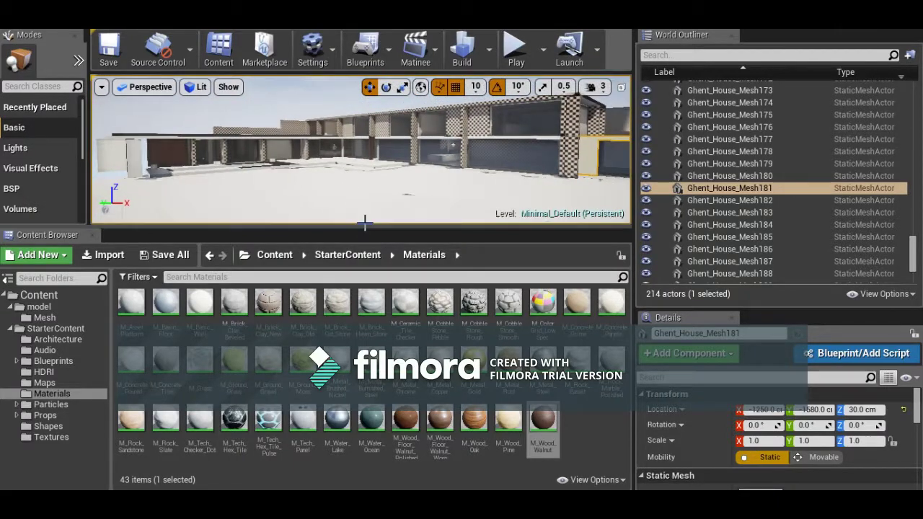
left_click_drag(364, 226, 365, 358)
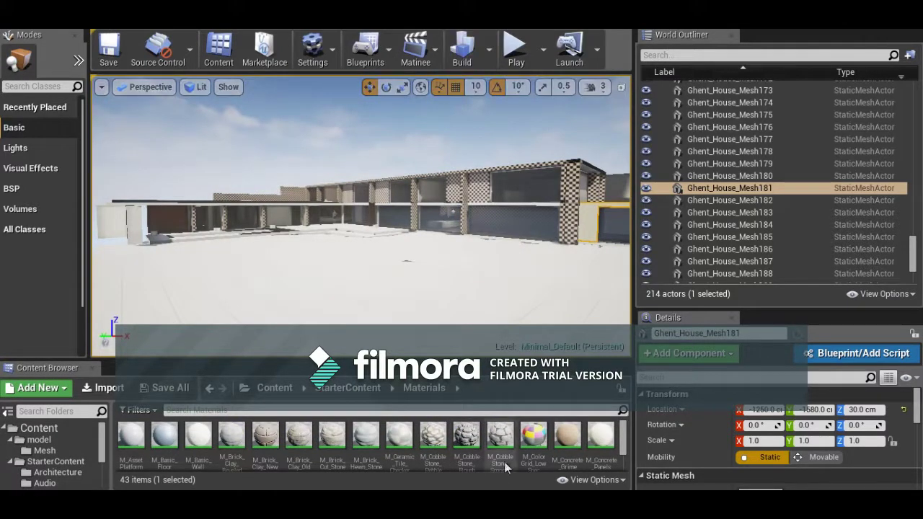
mouse_move(513, 504)
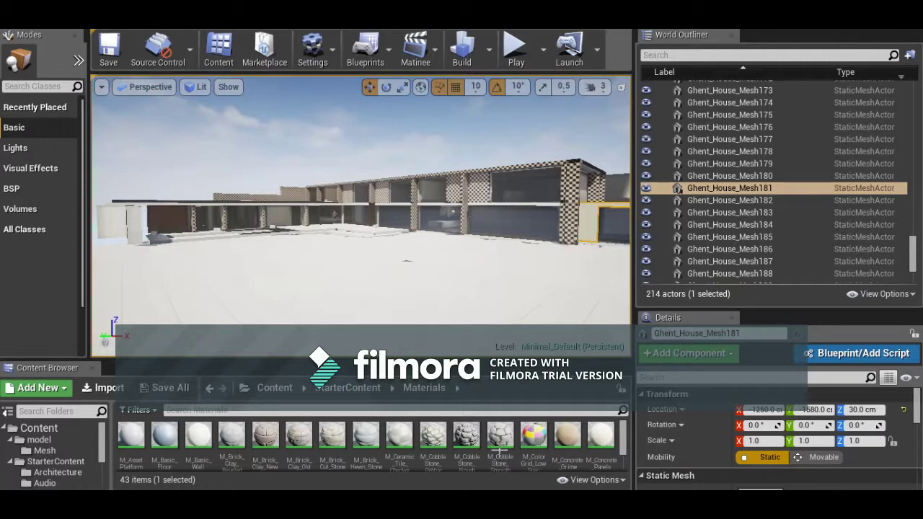
left_click(503, 403)
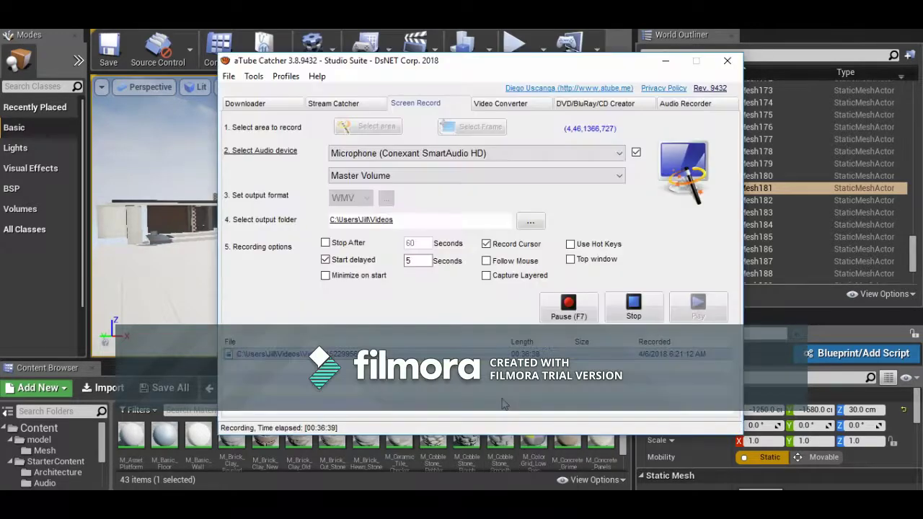